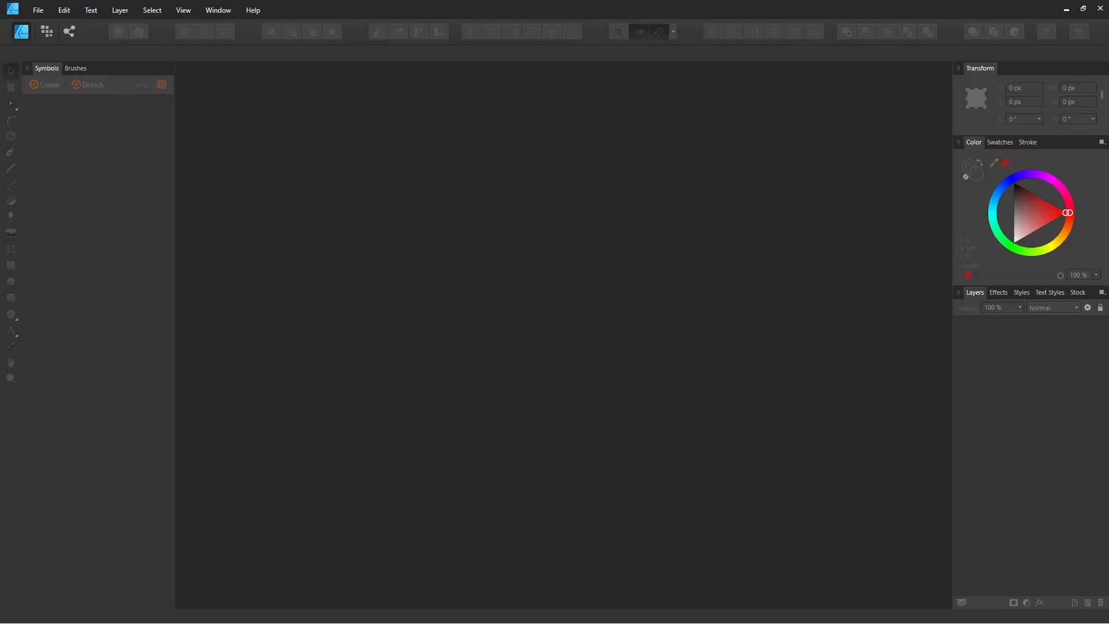
# Create a new 2048 × 2048 px document from the AlphaGen 2k preset
pyautogui.click(38, 10)
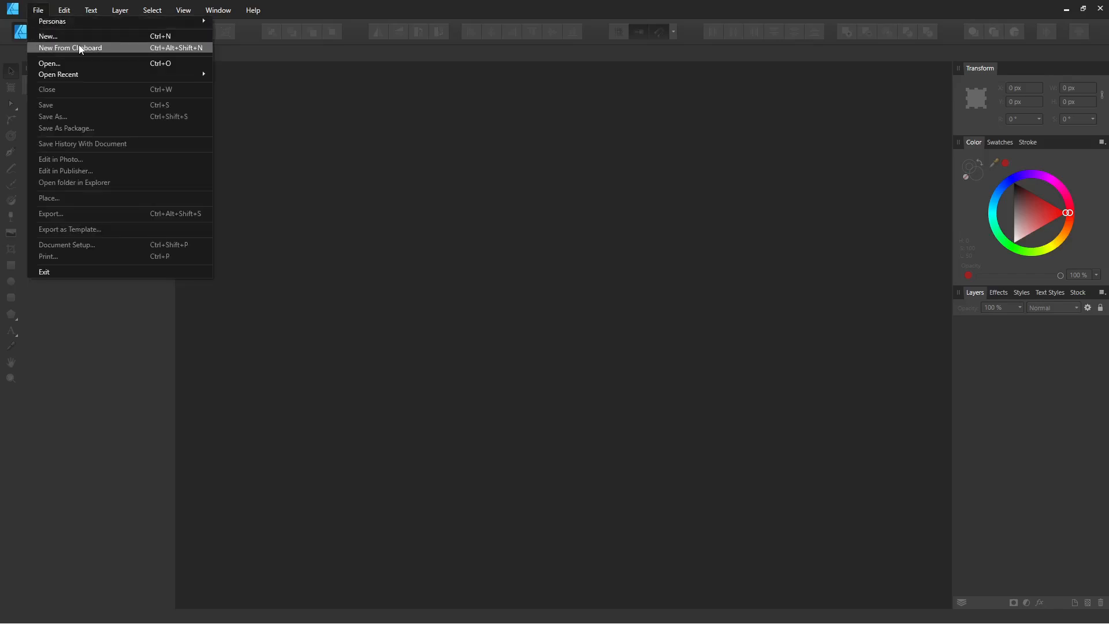
pyautogui.click(75, 36)
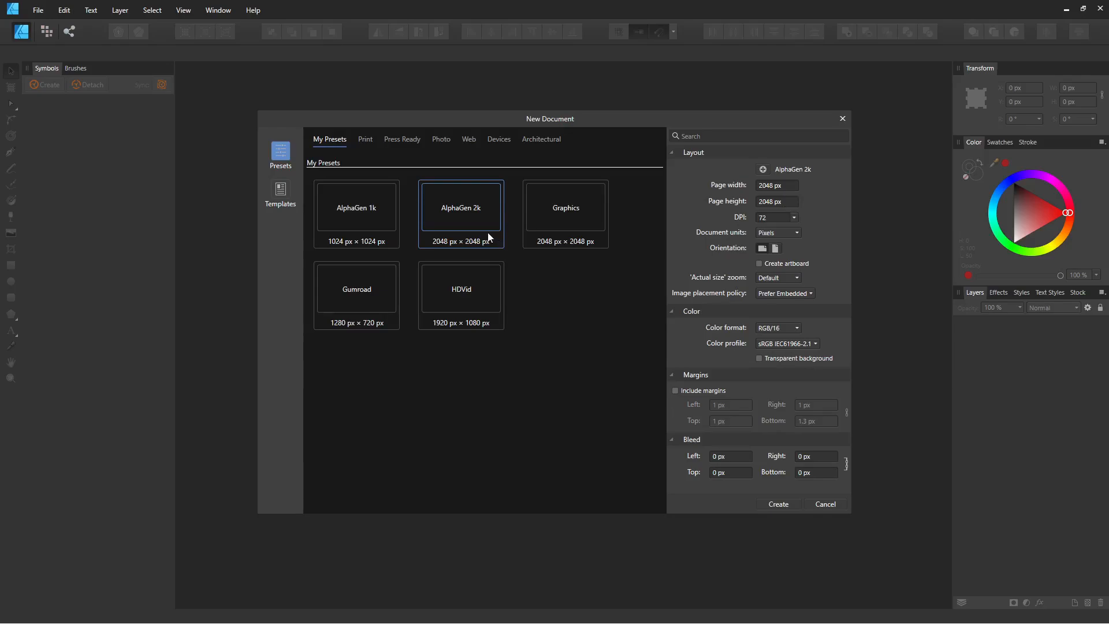
pyautogui.click(778, 504)
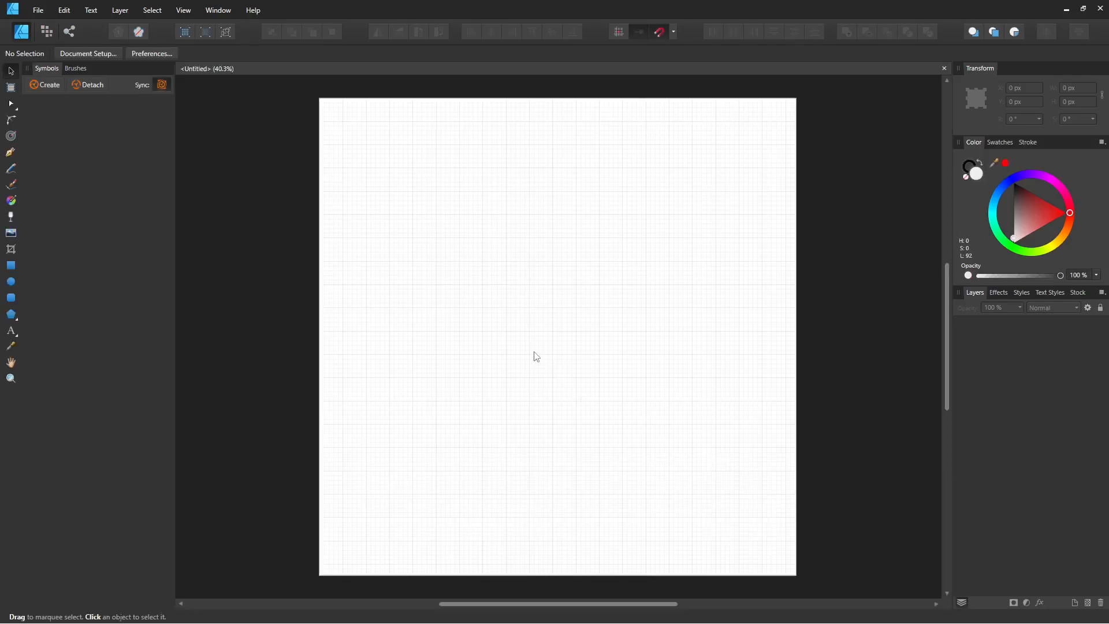
# Draw a mid-grey (lightness 50) rectangle 2048 × 1400 px across the full page width, starting 300 px below the page top
pyautogui.click(14, 266)
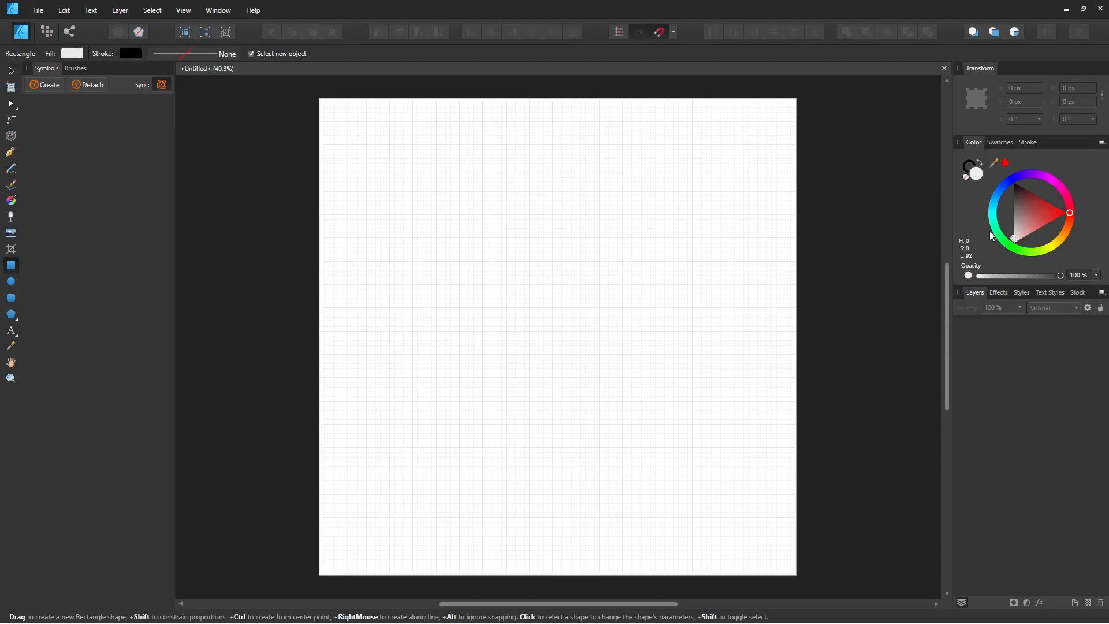
pyautogui.moveTo(1023, 224)
pyautogui.mouseDown()
pyautogui.moveTo(1024, 199)
pyautogui.moveTo(993, 183)
pyautogui.moveTo(987, 231)
pyautogui.moveTo(982, 213)
pyautogui.mouseUp()
pyautogui.moveTo(319, 168); pyautogui.dragTo(796, 495)
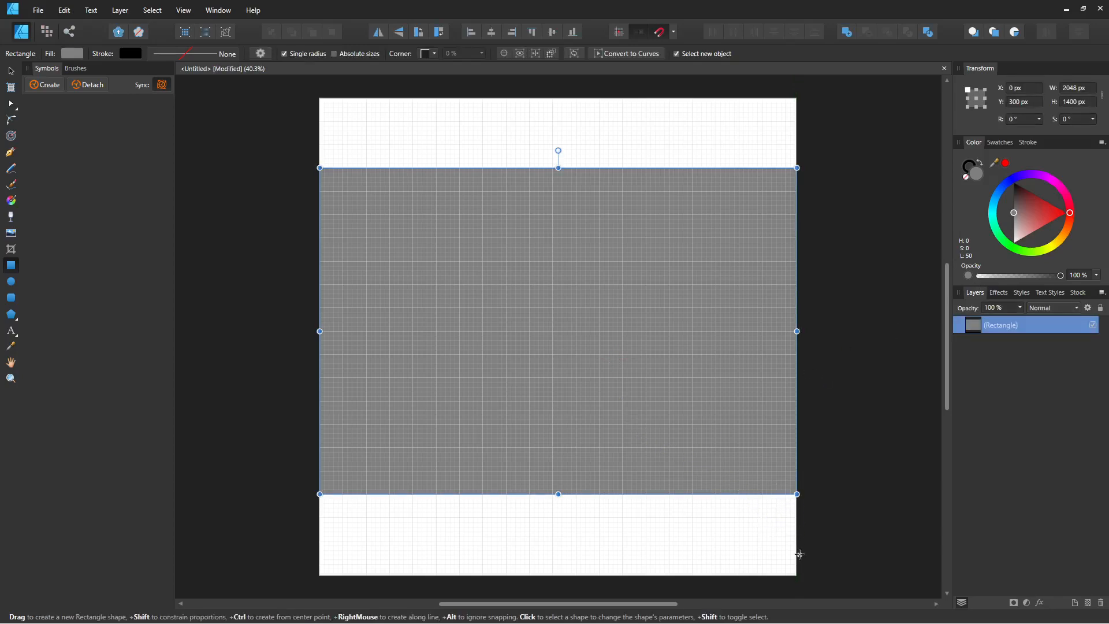
# Fill the space below with a 2048 × 348 px dark grey (L 35) band and the space above with a 2048 × 300 px light grey (L 72) band
pyautogui.moveTo(797, 575); pyautogui.dragTo(320, 493)
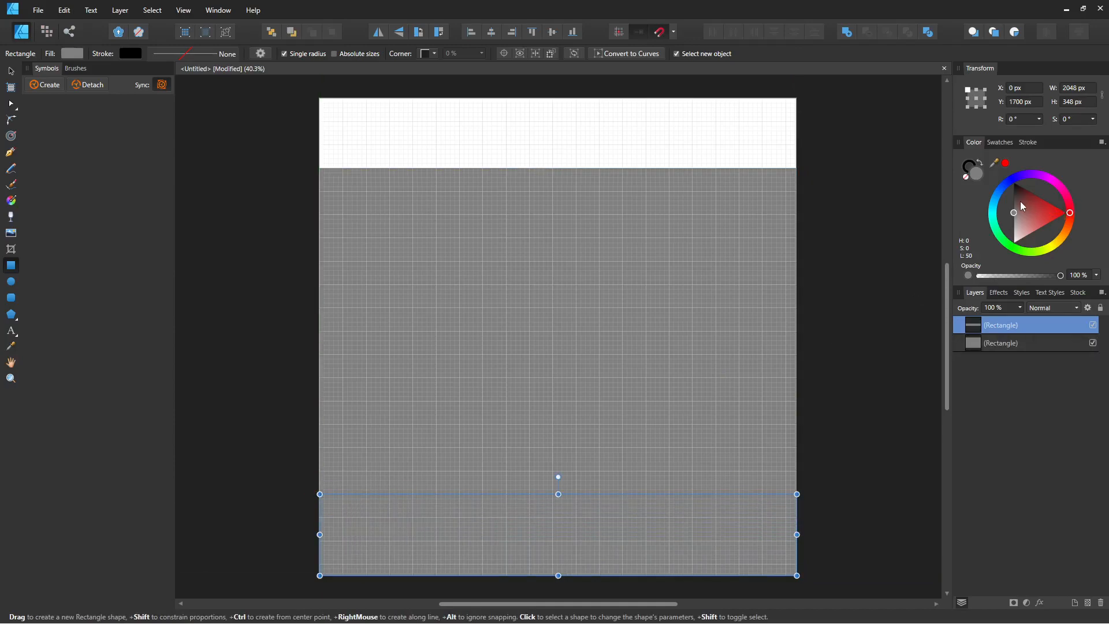
pyautogui.moveTo(1020, 200); pyautogui.dragTo(1000, 204)
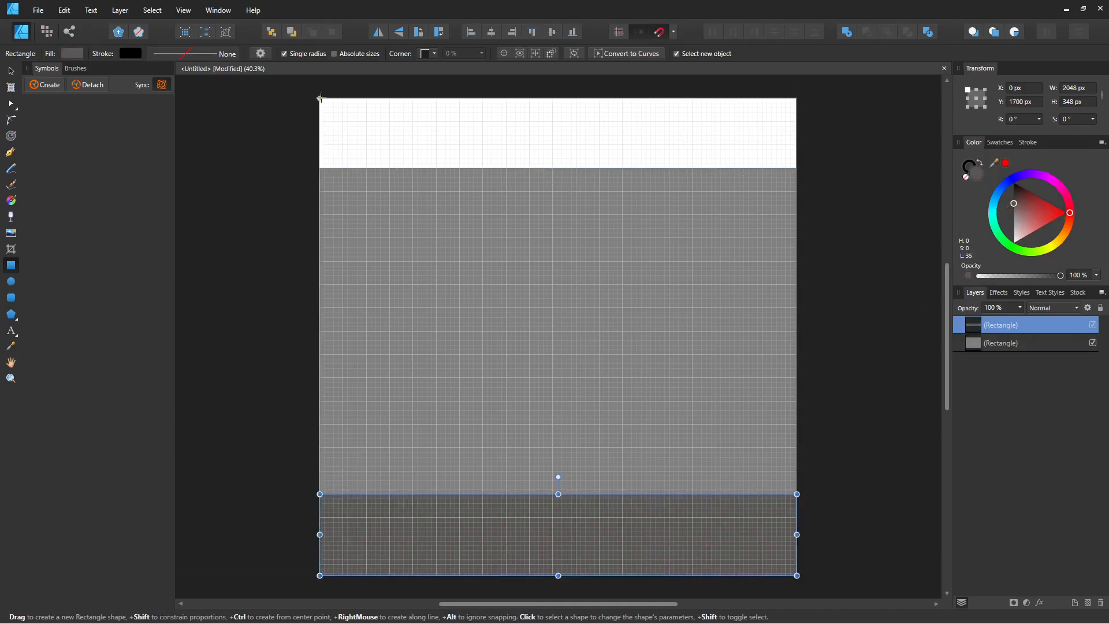
pyautogui.moveTo(320, 98); pyautogui.dragTo(798, 169)
pyautogui.moveTo(1022, 216); pyautogui.dragTo(996, 226)
# Recolor the large middle rectangle to a neutral light grey, lighter than the band above it
pyautogui.press('v')
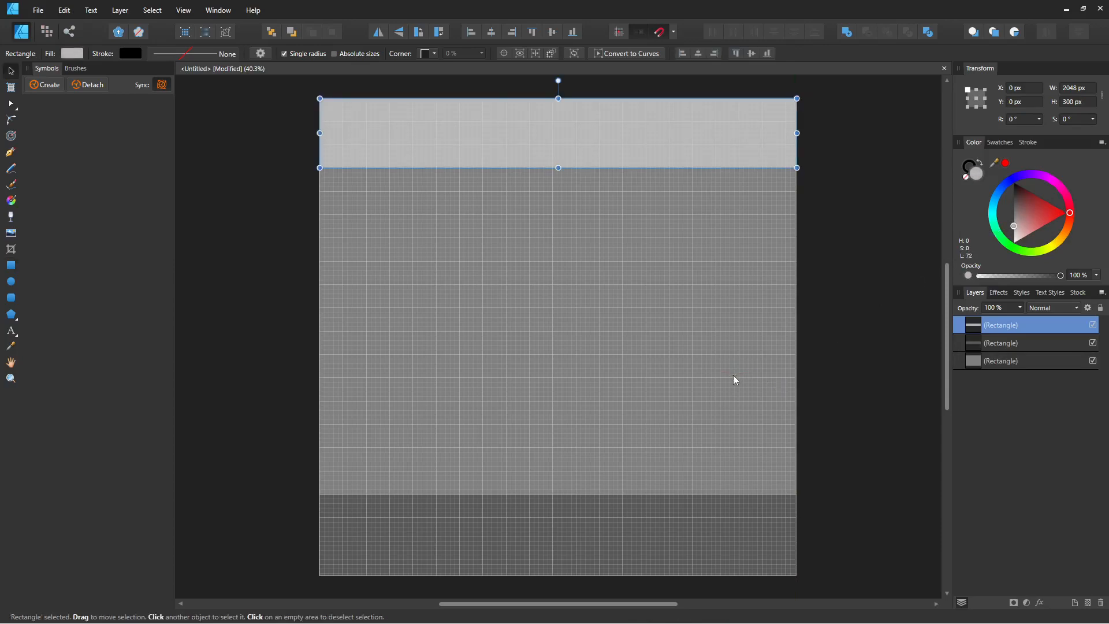
pyautogui.click(732, 374)
pyautogui.click(1015, 227)
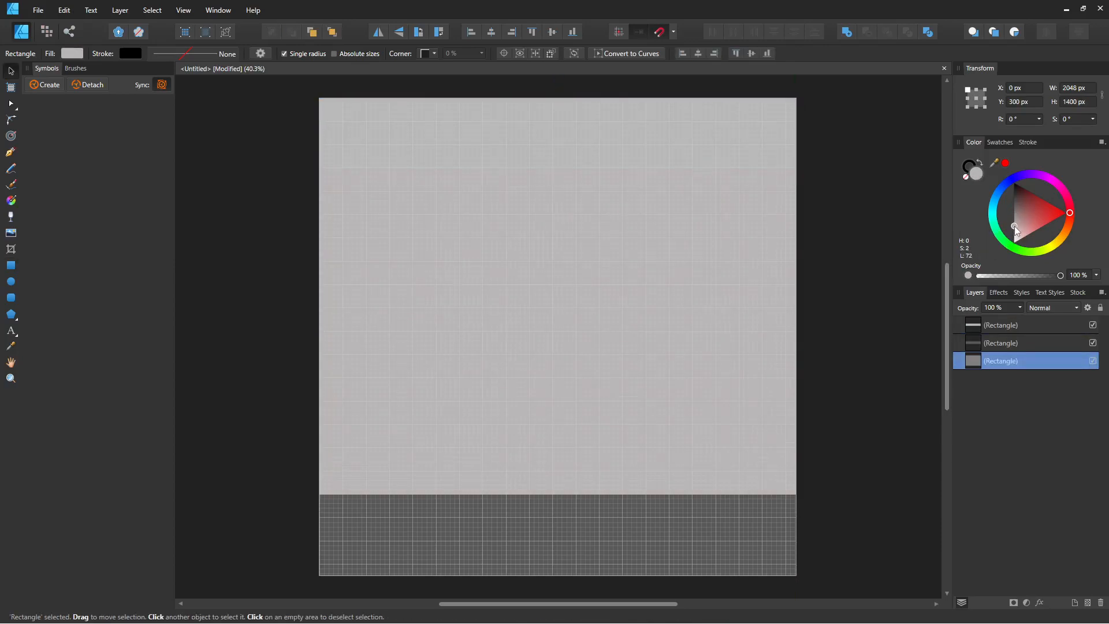
pyautogui.click(1013, 229)
# Shrink the dark bottom band from its upper edge to a height of 148 px
pyautogui.press('m')
pyautogui.click(720, 508)
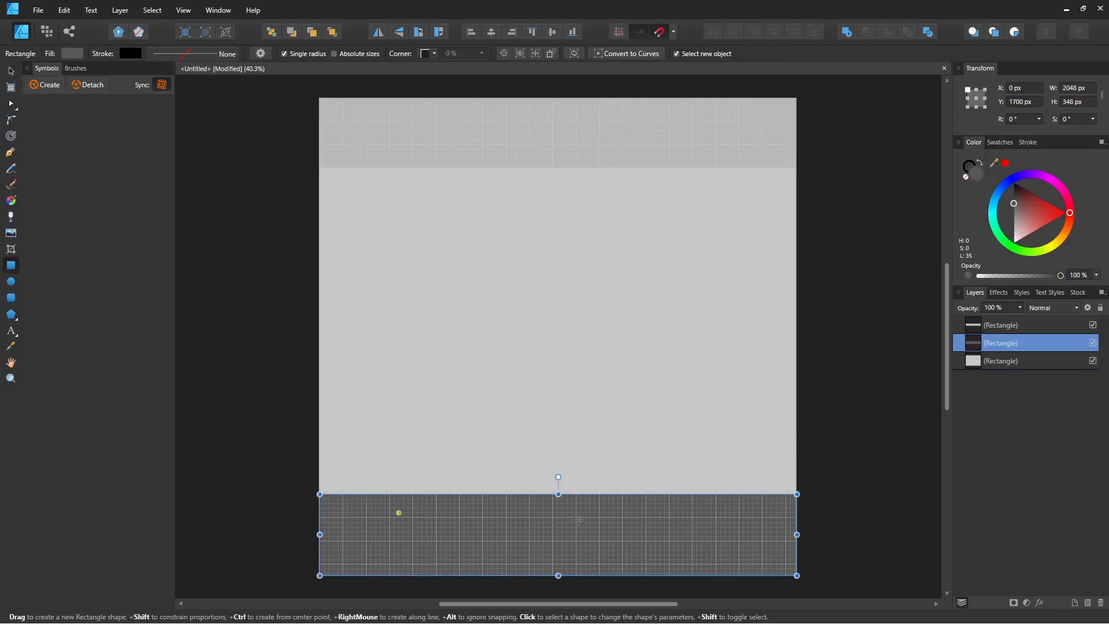
pyautogui.moveTo(558, 495); pyautogui.dragTo(563, 540)
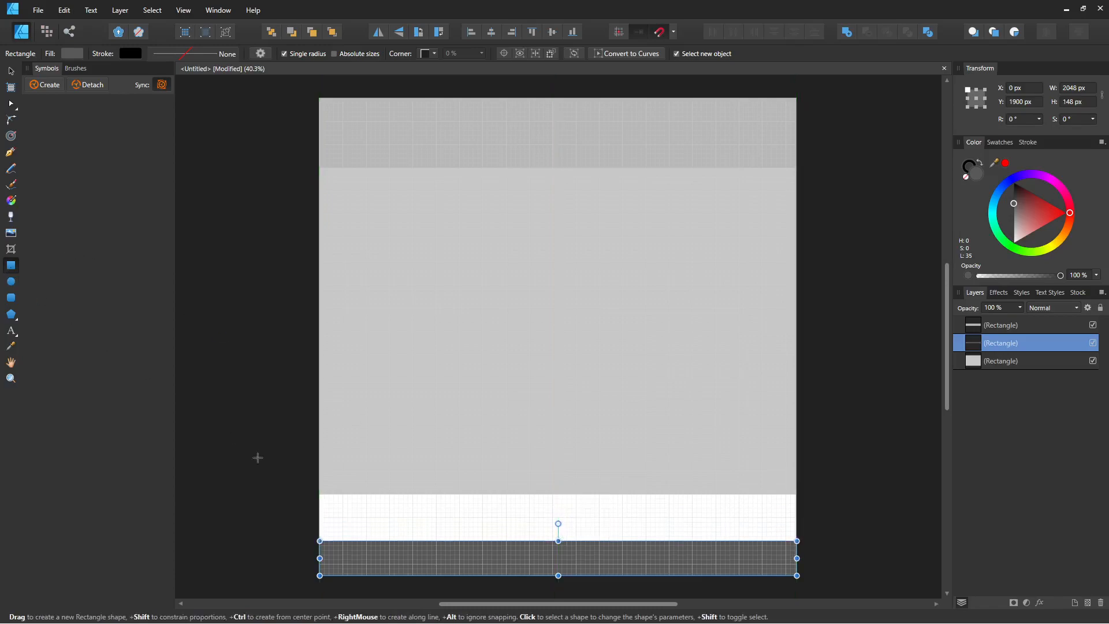
# Fill the gap above the dark bottom band with a very light grey (L 88) rectangle, 2040 × 200 px, and deselect it
pyautogui.moveTo(319, 495); pyautogui.dragTo(795, 540)
pyautogui.click(1018, 232)
pyautogui.moveTo(1019, 236); pyautogui.dragTo(1006, 242)
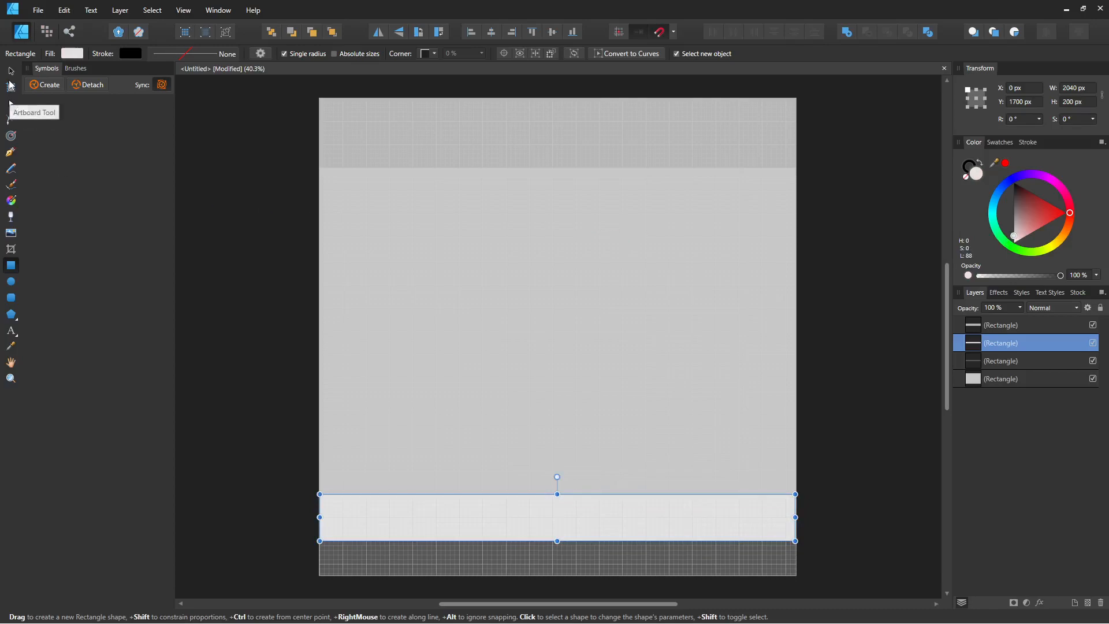
pyautogui.click(12, 75)
pyautogui.click(212, 230)
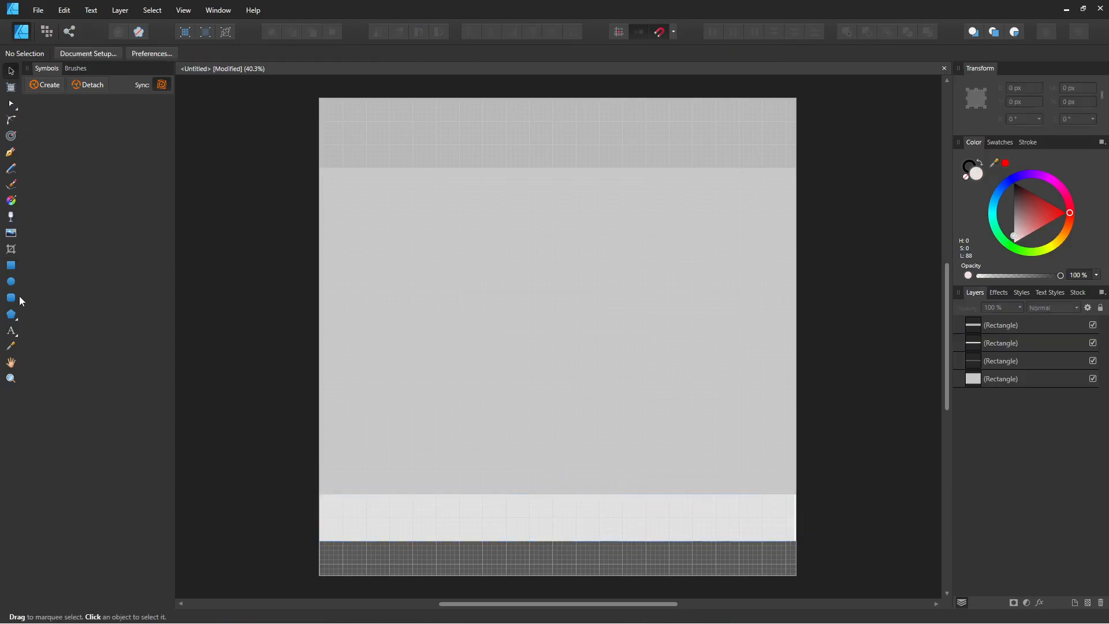
# Draw a very light grey panel inset in the large middle rectangle and size it to 2000 × 1320 px at X 20, Y 340
pyautogui.click(11, 266)
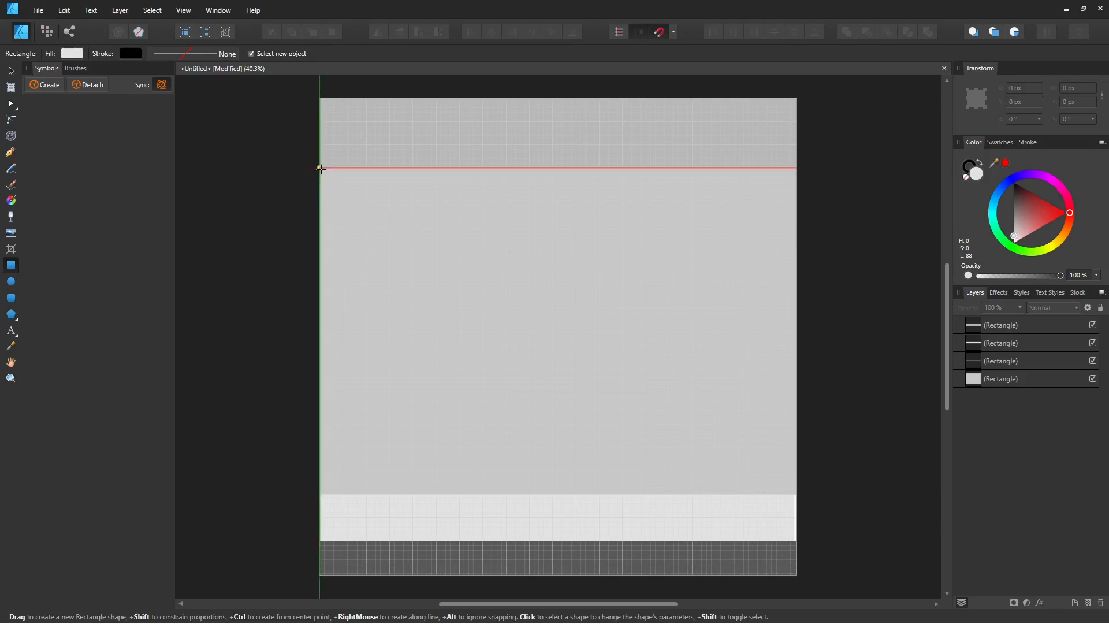
pyautogui.moveTo(324, 173); pyautogui.dragTo(792, 485)
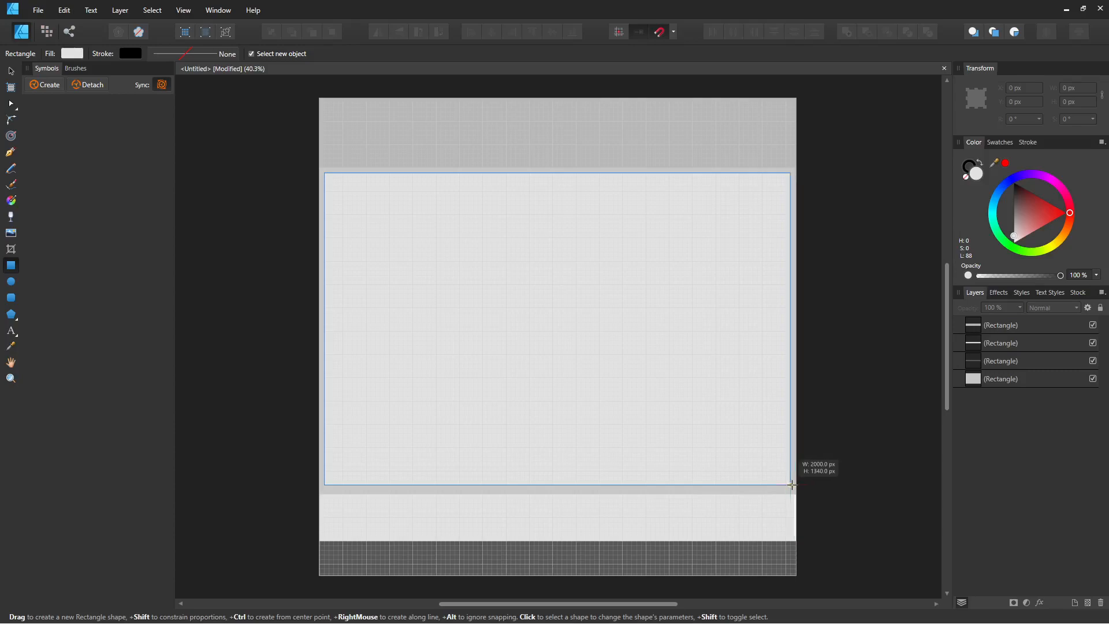
pyautogui.moveTo(791, 485); pyautogui.dragTo(792, 485)
pyautogui.moveTo(557, 173); pyautogui.dragTo(562, 177)
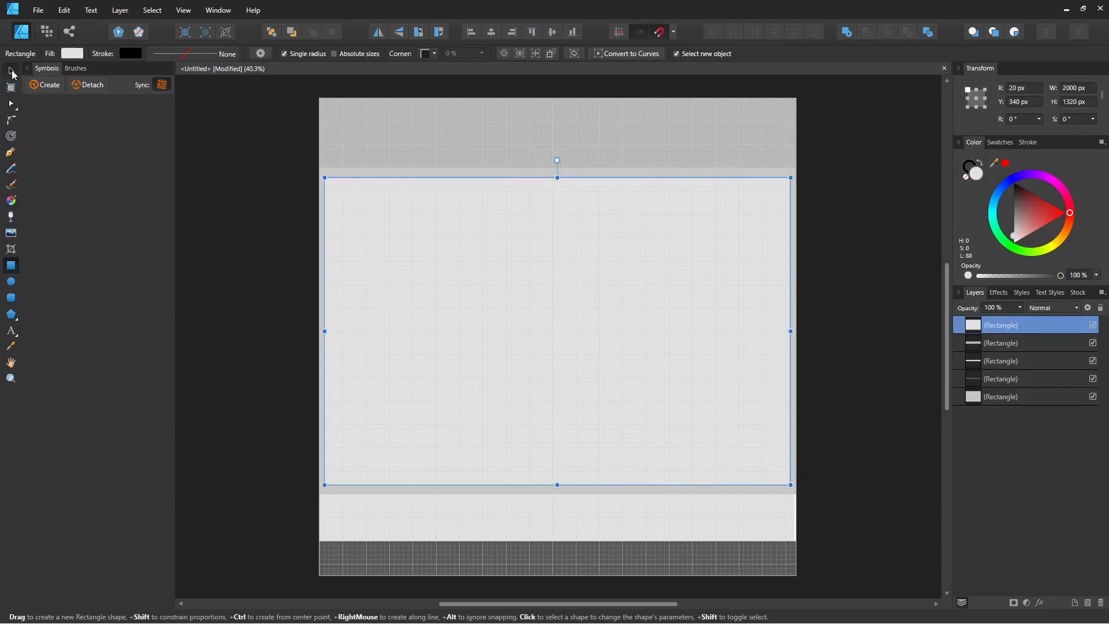
# Round all four corners of the inset panel with the Corner tool to a radius of about 97.6 px
pyautogui.click(11, 71)
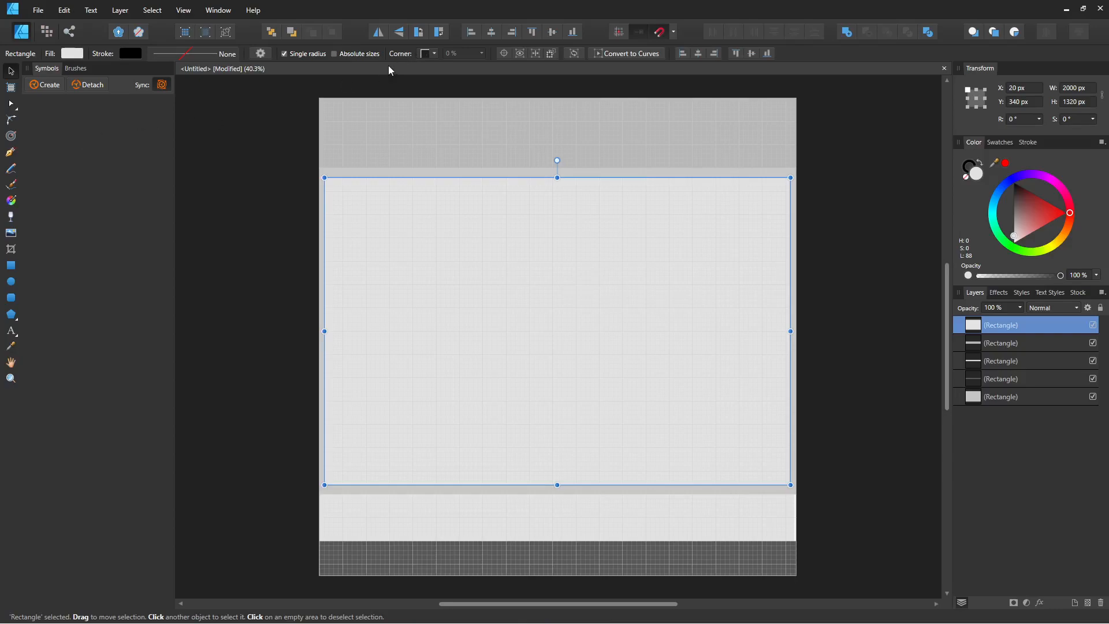
pyautogui.click(11, 120)
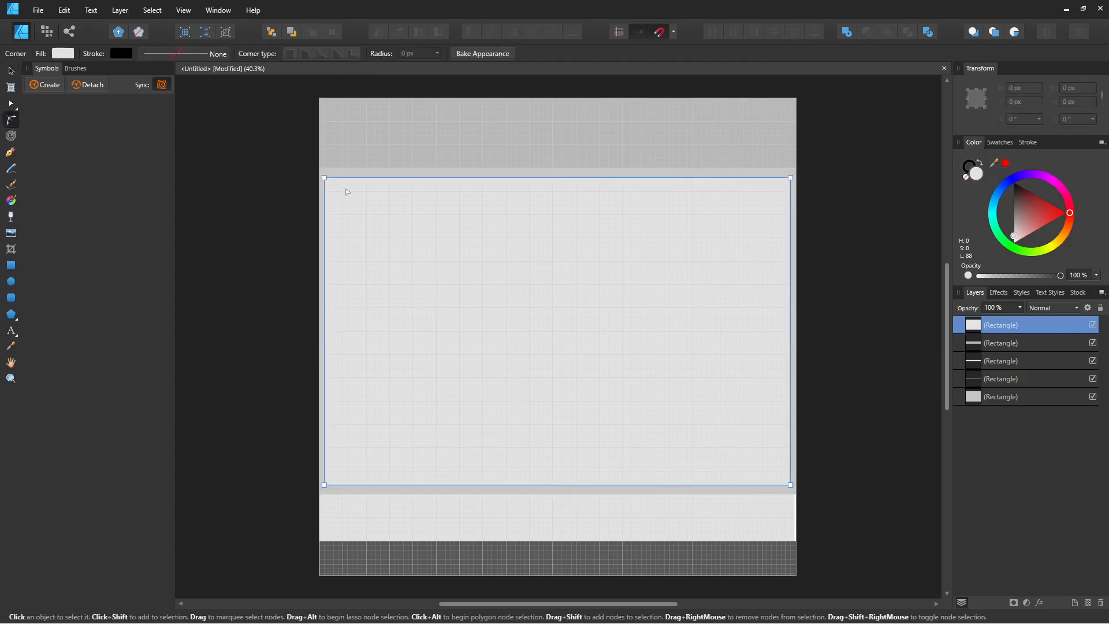
pyautogui.moveTo(364, 213)
pyautogui.mouseDown()
pyautogui.moveTo(403, 245)
pyautogui.moveTo(366, 219)
pyautogui.mouseUp()
pyautogui.moveTo(251, 128); pyautogui.dragTo(769, 459)
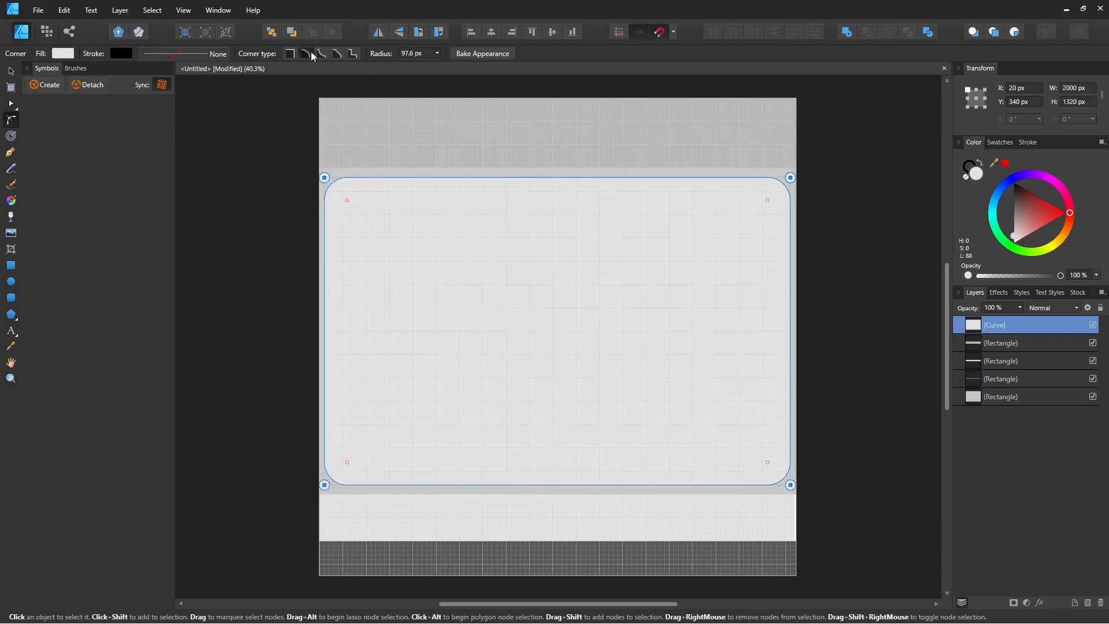
# Try the straight, concave and cutout corner types on the inset panel, then return to rounded corners and deselect it
pyautogui.click(336, 55)
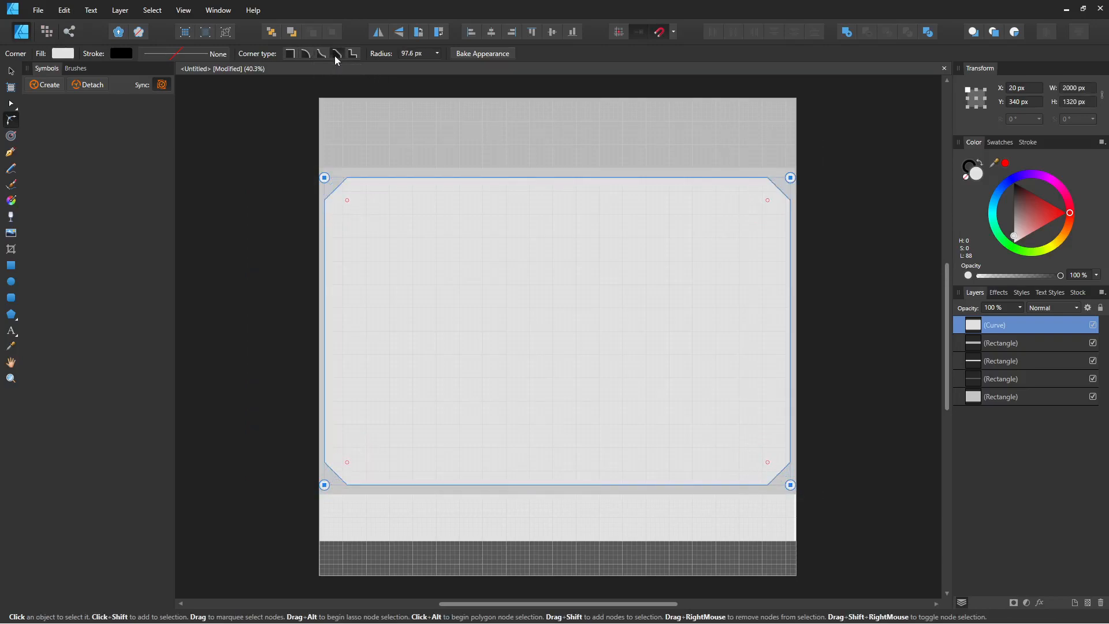
pyautogui.click(310, 53)
pyautogui.click(321, 54)
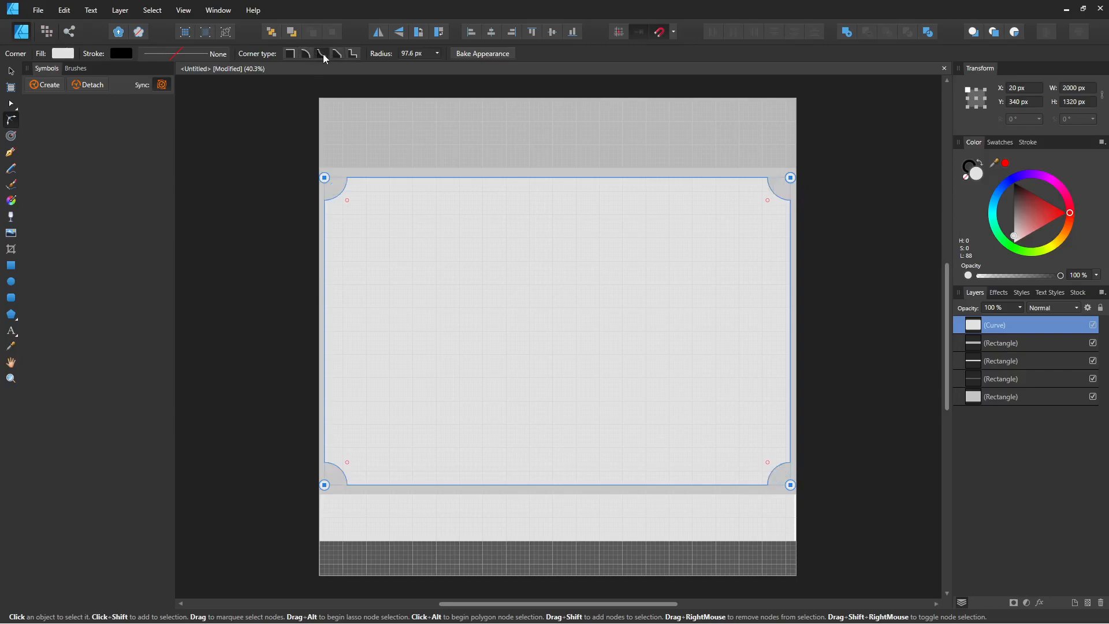
pyautogui.click(353, 54)
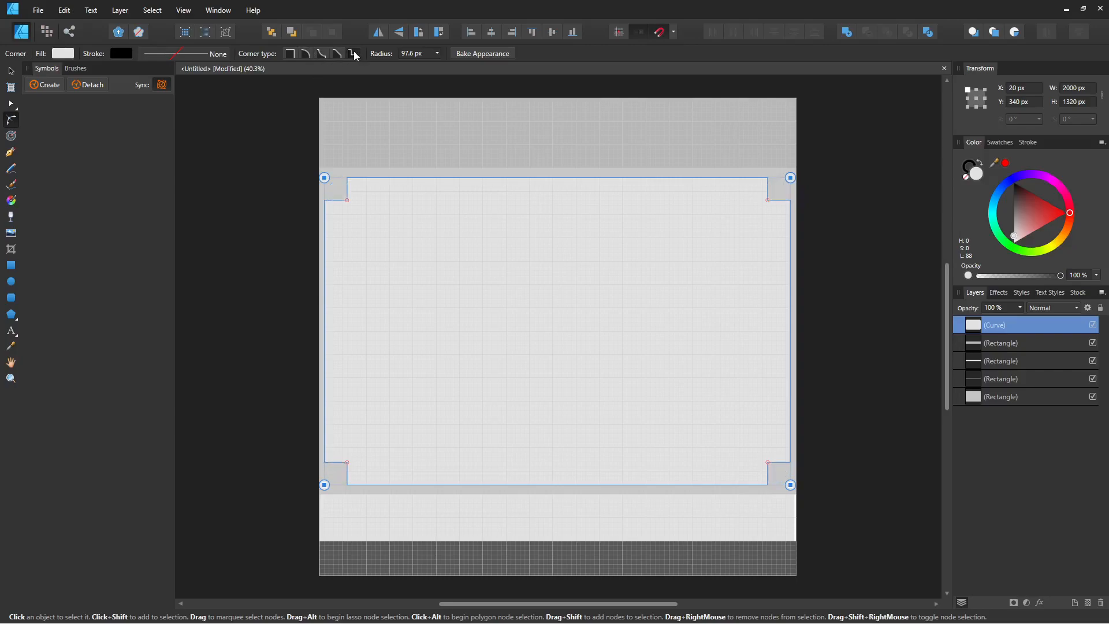
pyautogui.click(303, 55)
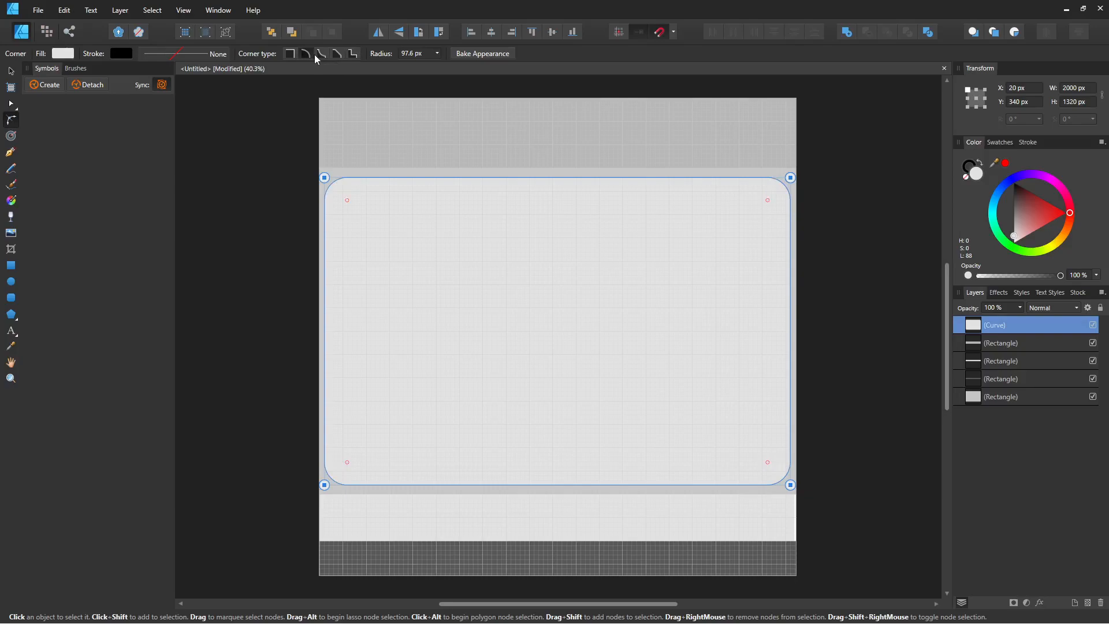
pyautogui.click(278, 194)
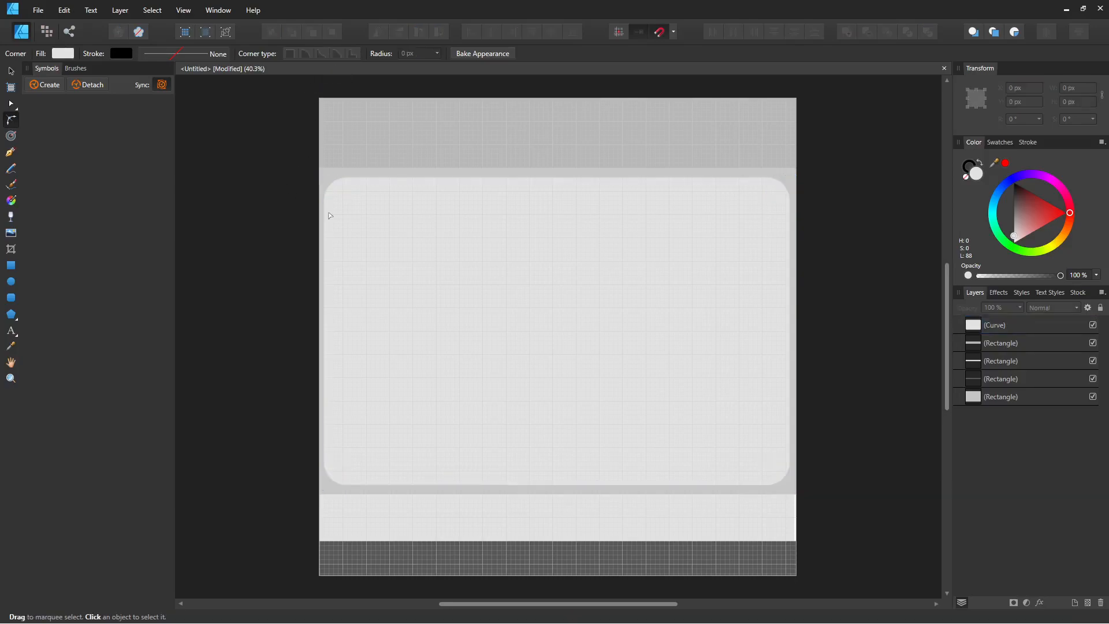
# Draw a dark grey (L 26) strip 2048 × 100 px at Y 200, along the lower edge of the top band
pyautogui.click(10, 265)
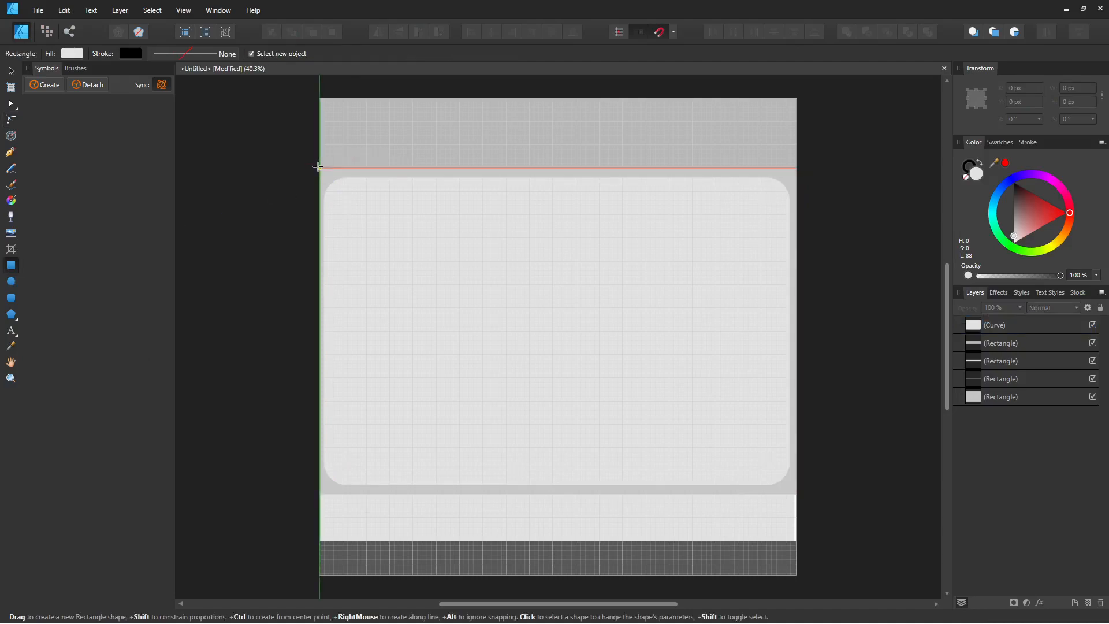
pyautogui.moveTo(318, 167); pyautogui.dragTo(798, 144)
pyautogui.click(1003, 201)
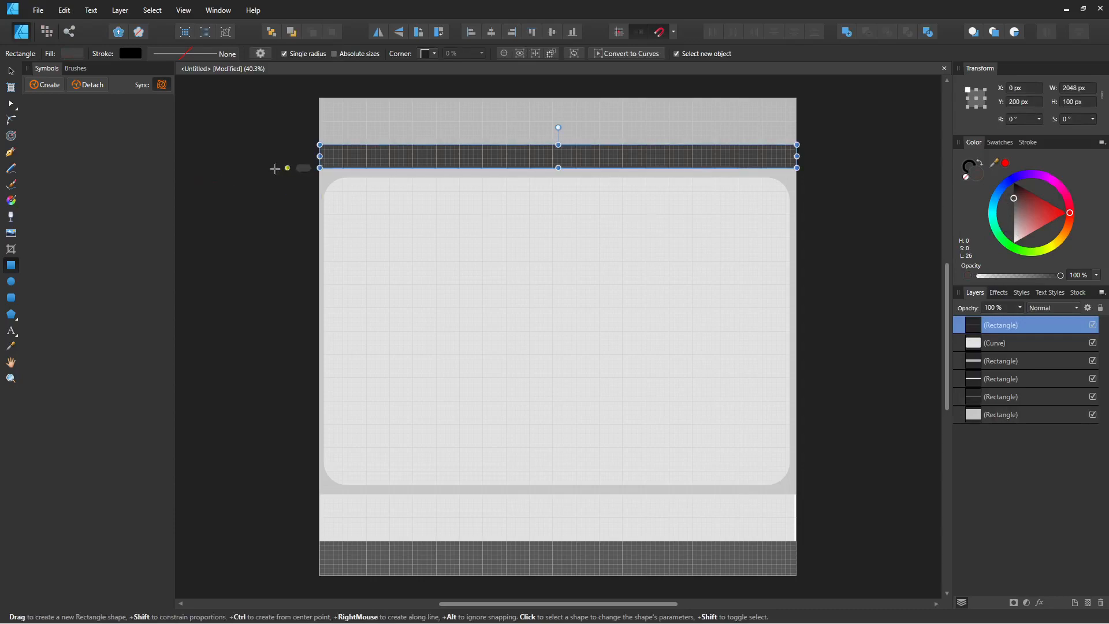
# Draw a light grey (L 73) bar, 2340 × 60 px, centred vertically on the dark strip and apply a 12.4 px Gaussian Blur to it
pyautogui.moveTo(272, 163); pyautogui.dragTo(819, 151)
pyautogui.moveTo(1022, 221); pyautogui.dragTo(986, 226)
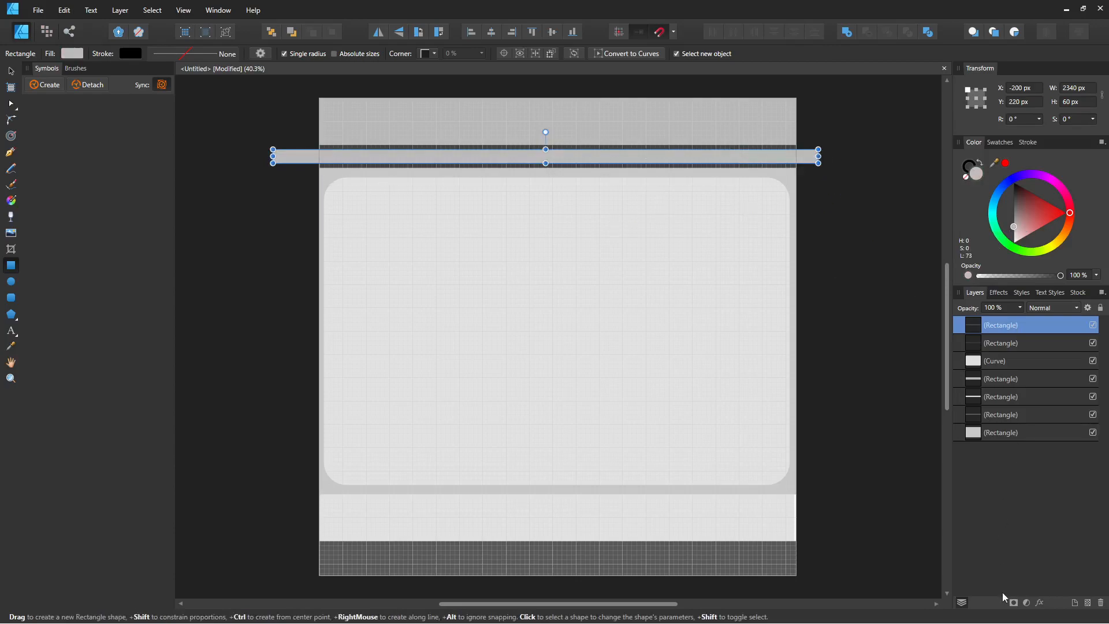
pyautogui.click(1040, 602)
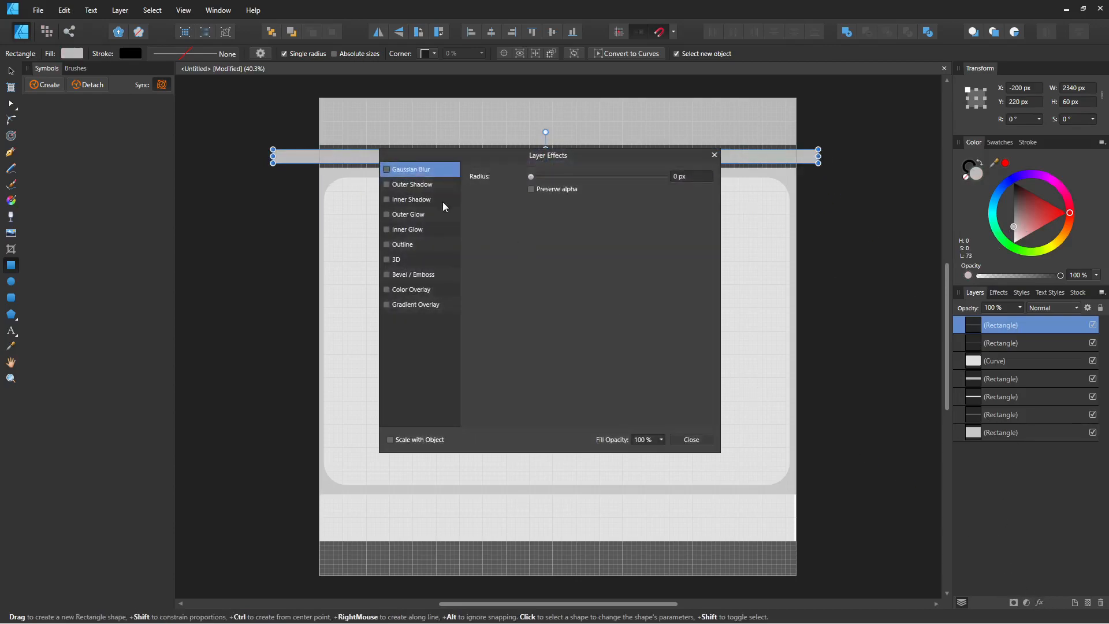
pyautogui.moveTo(501, 153); pyautogui.dragTo(595, 256)
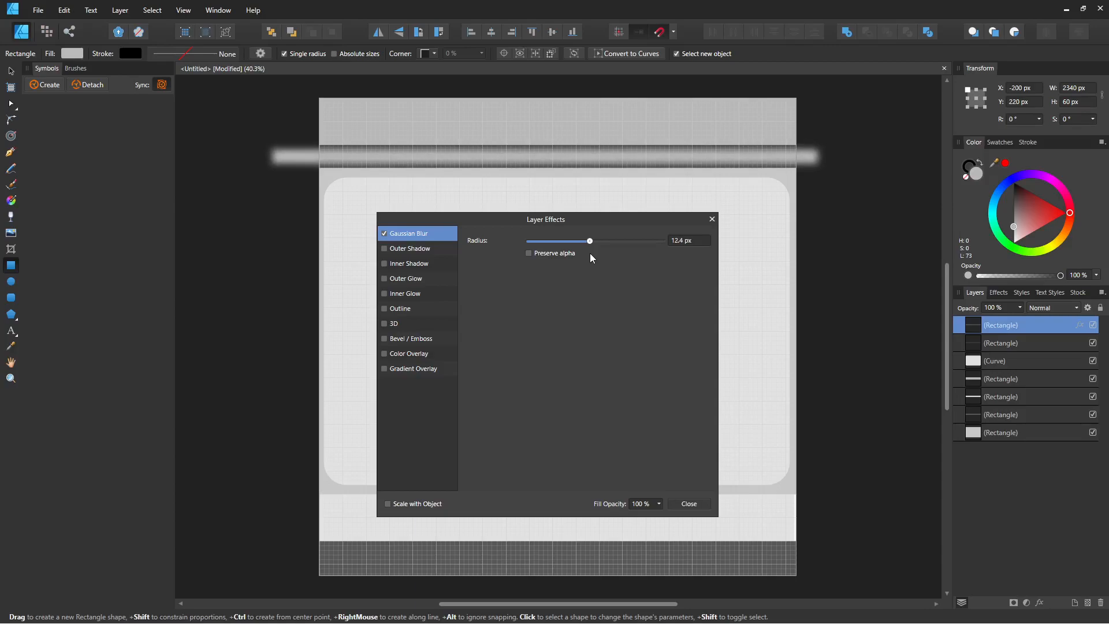
pyautogui.click(688, 503)
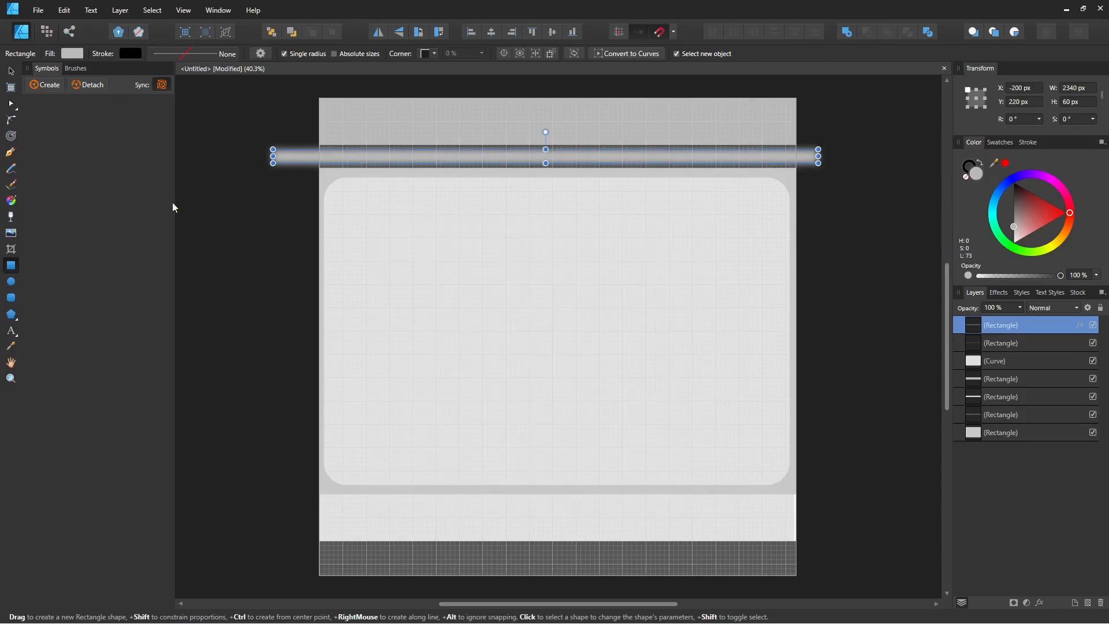
pyautogui.click(11, 152)
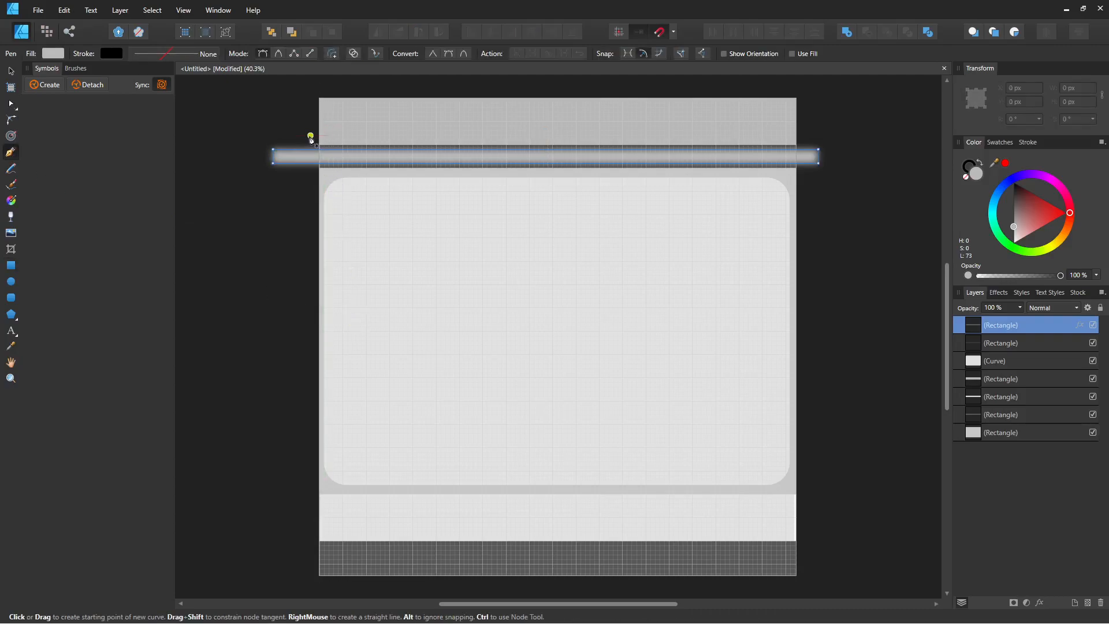
pyautogui.moveTo(320, 136); pyautogui.dragTo(446, 137)
pyautogui.rightClick(425, 146)
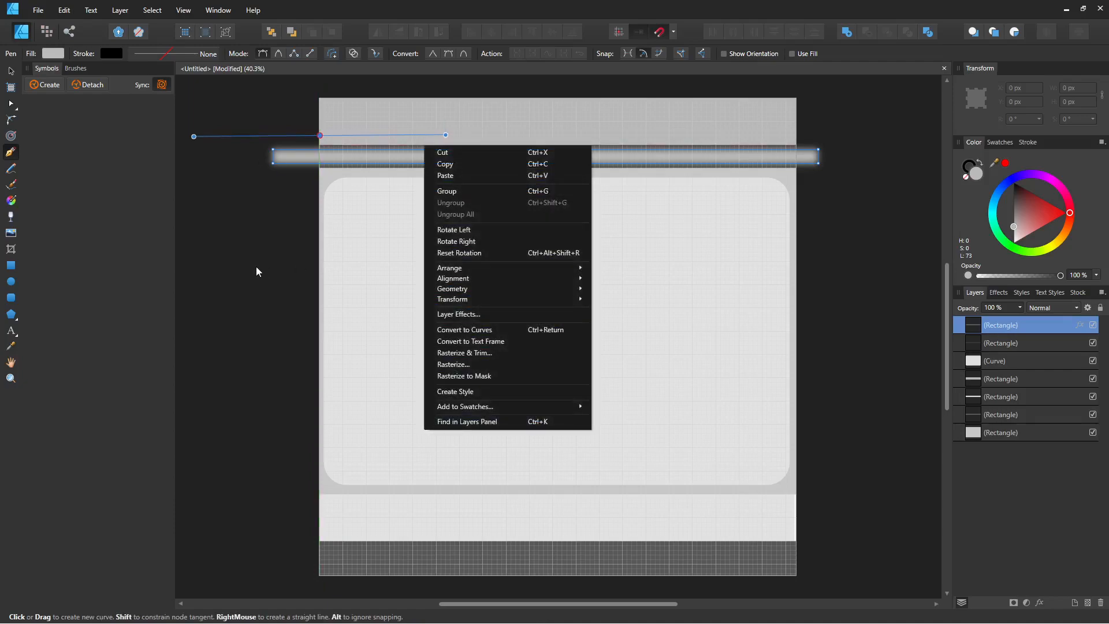
pyautogui.click(272, 229)
pyautogui.hotkey('ctrl', 'z')
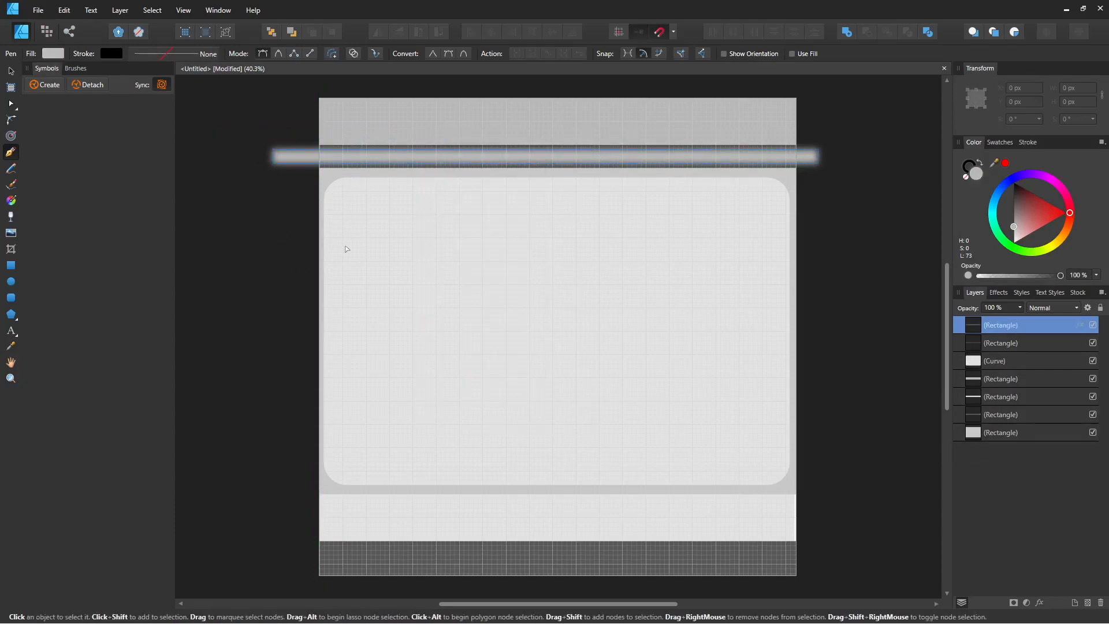
# Draw a closed Pen path about 2080 × 110 px at X 0, Y 40 with a trapezoidal notch in its lower edge, and fill it light grey (L 88)
pyautogui.click(321, 133)
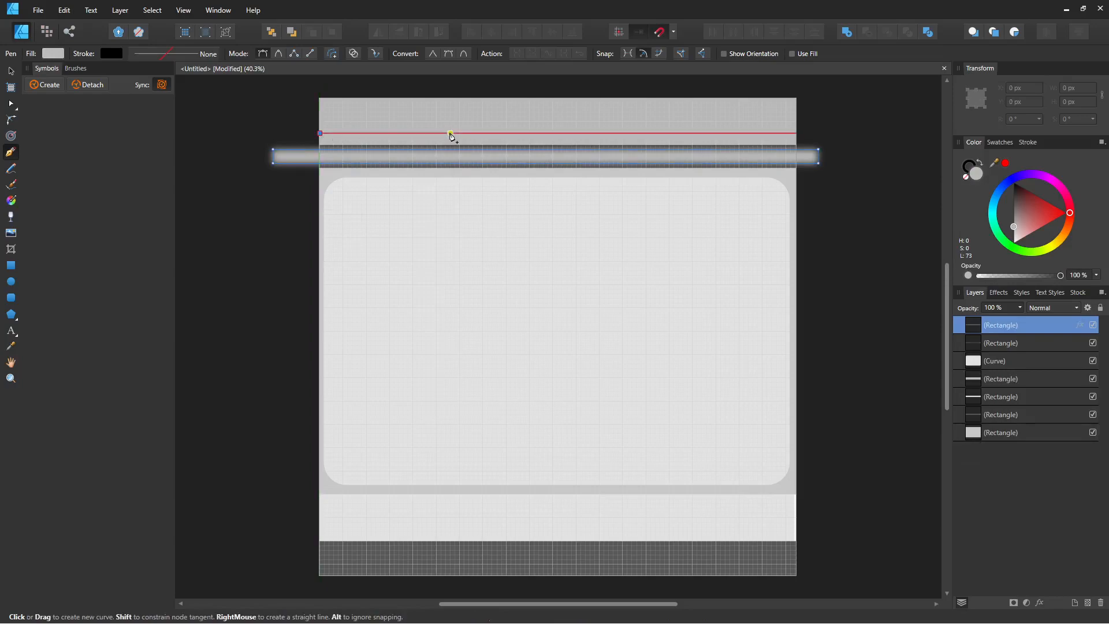
pyautogui.click(451, 133)
pyautogui.click(465, 122)
pyautogui.click(618, 122)
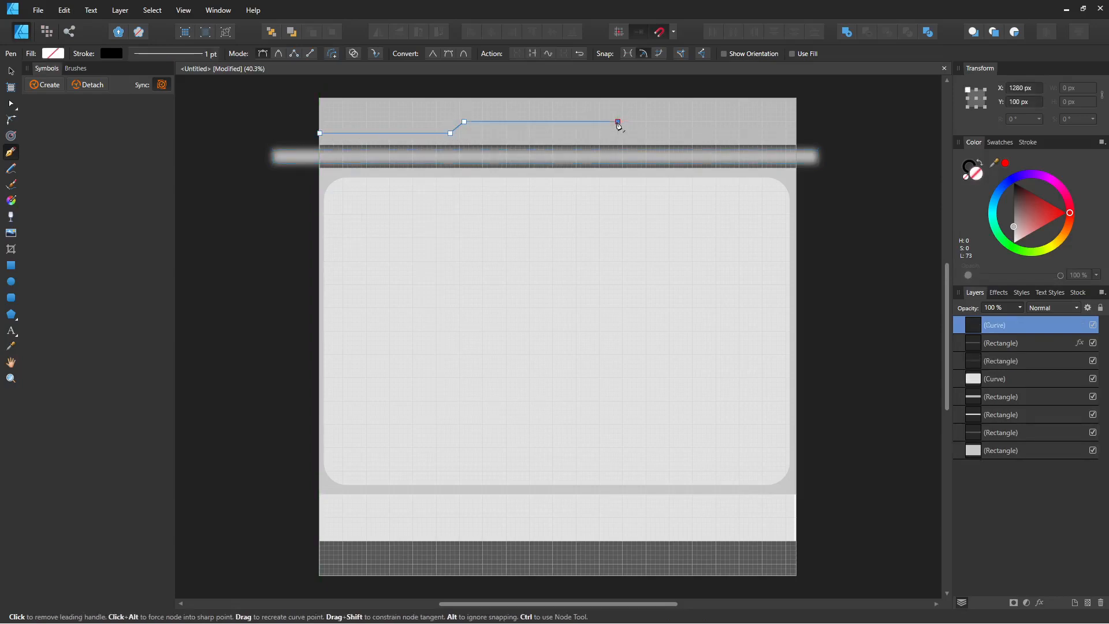
pyautogui.click(804, 133)
pyautogui.click(804, 108)
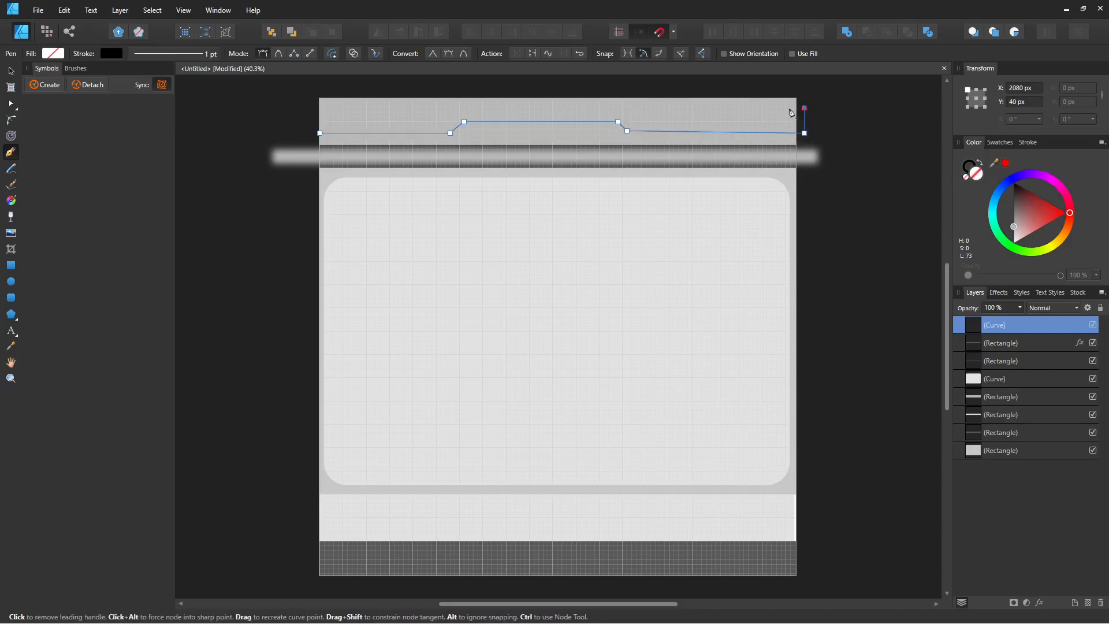
pyautogui.click(320, 108)
pyautogui.click(320, 134)
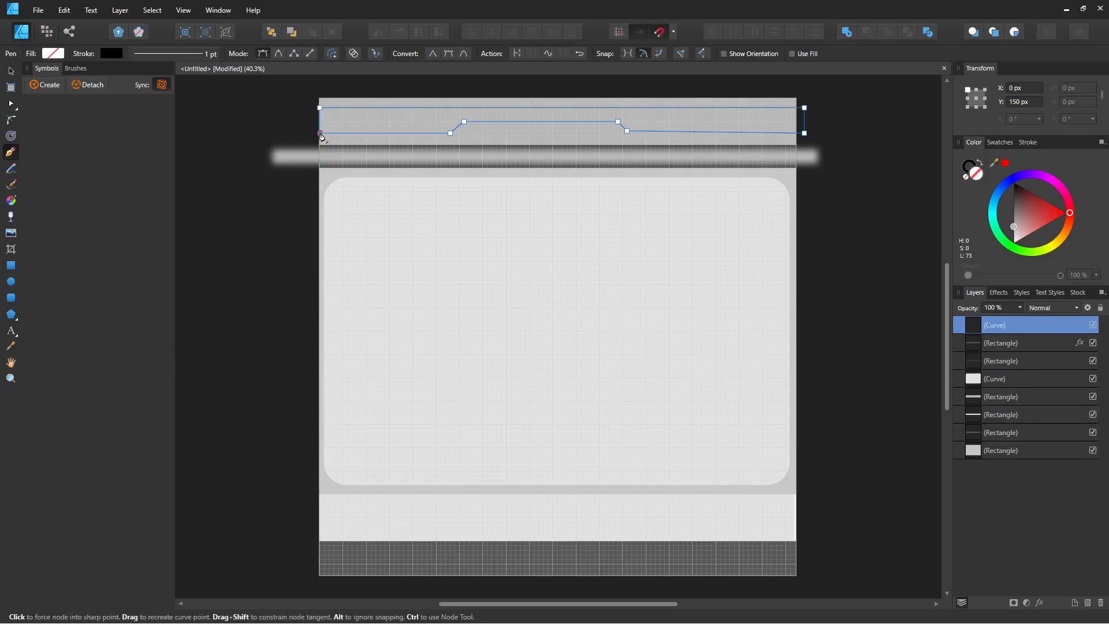
pyautogui.click(10, 72)
pyautogui.moveTo(1020, 208); pyautogui.dragTo(995, 234)
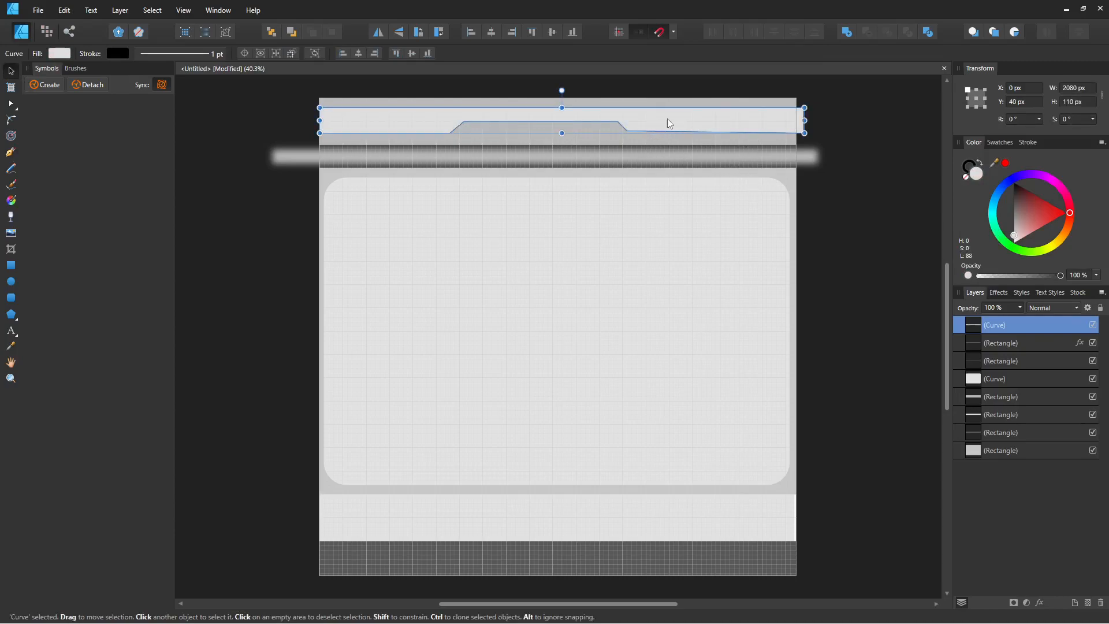
# Activate the Node tool to edit the points of the notched shape
pyautogui.click(11, 105)
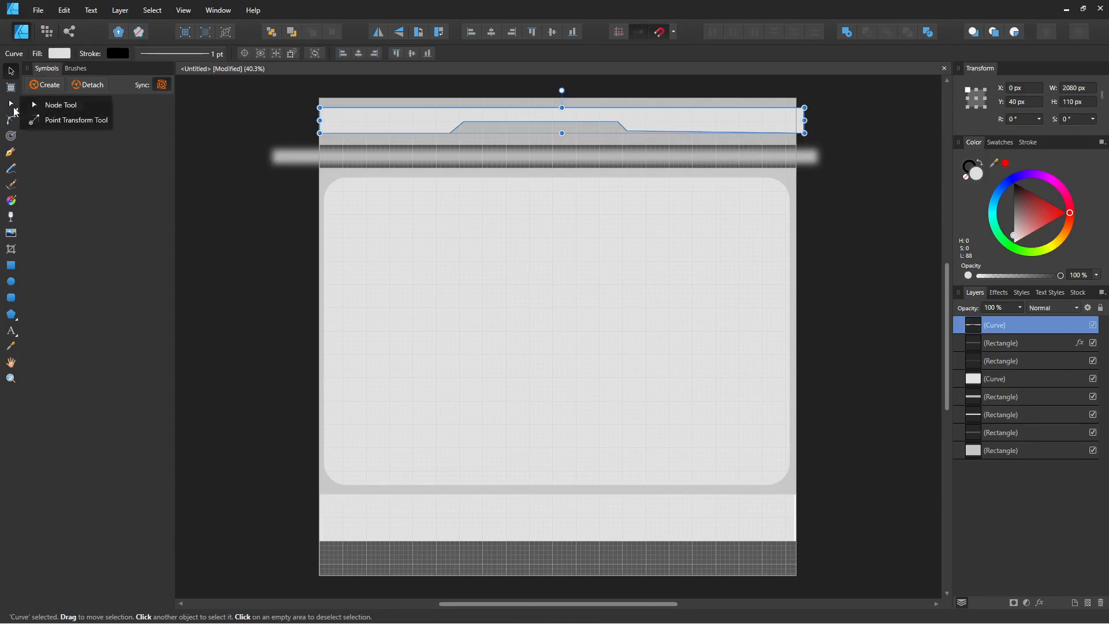
pyautogui.click(63, 104)
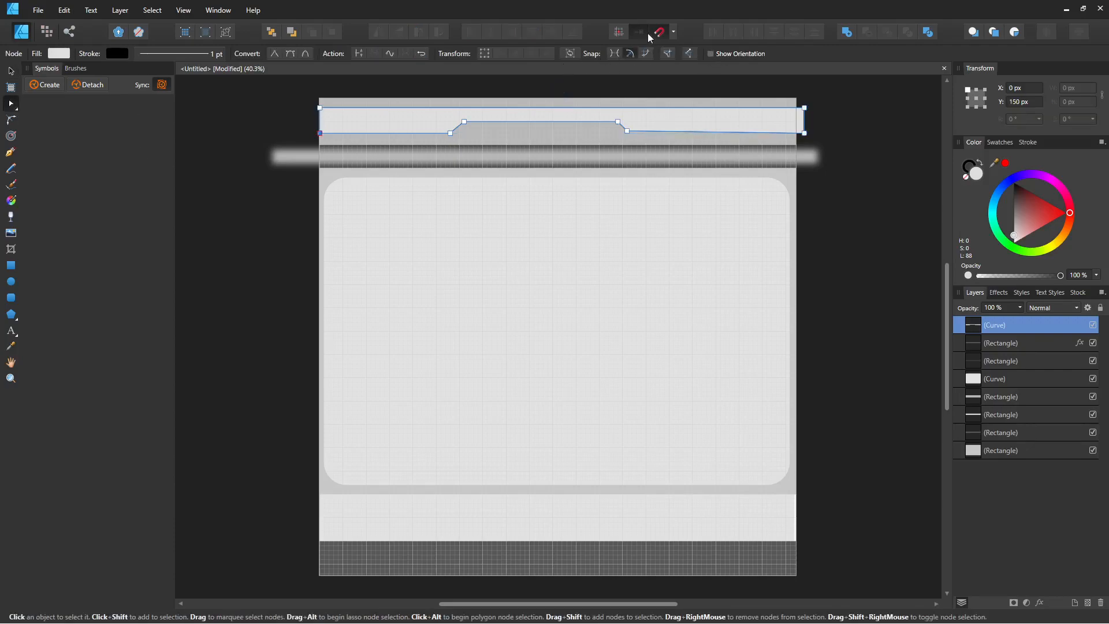
# Try to add the Move Back One command to the toolbar through toolbar customization, then close the customization dialog
pyautogui.rightClick(594, 29)
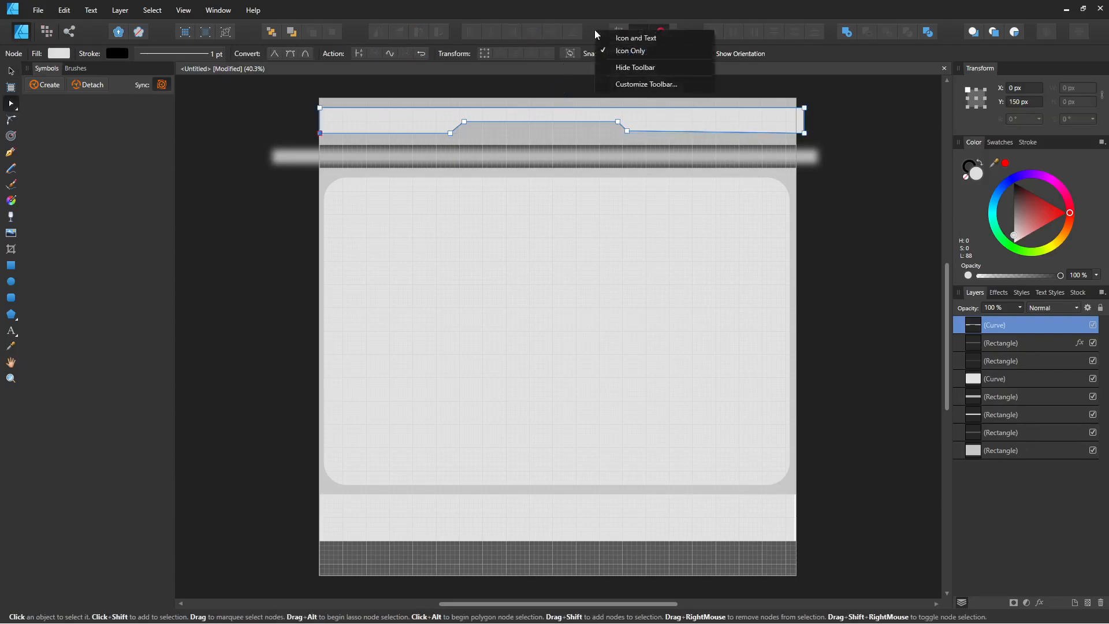
pyautogui.click(643, 85)
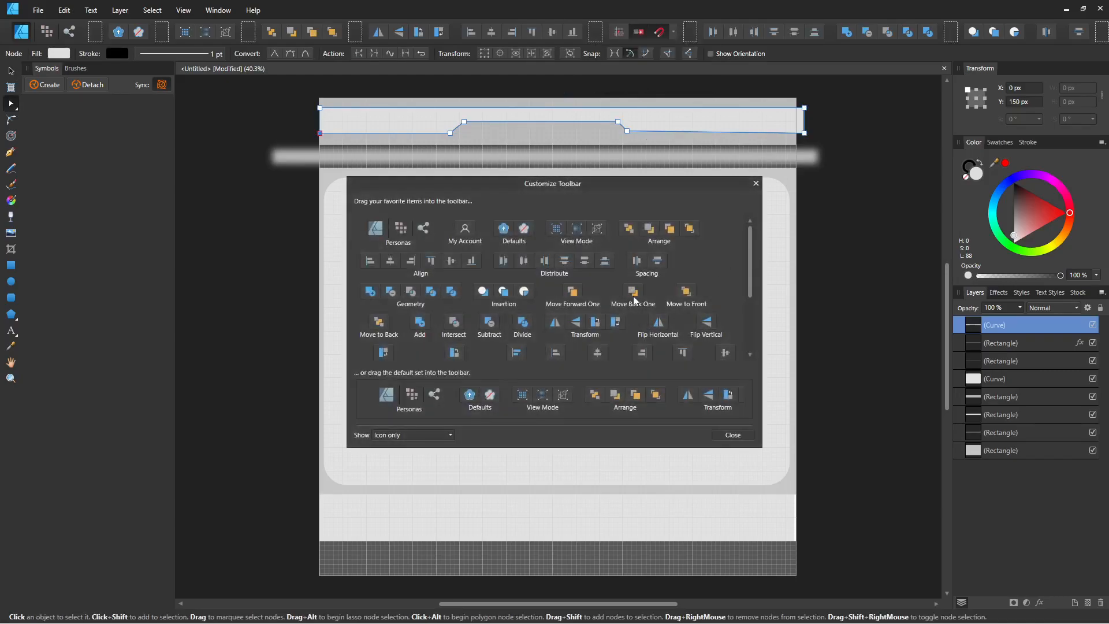
pyautogui.moveTo(636, 299); pyautogui.dragTo(682, 42)
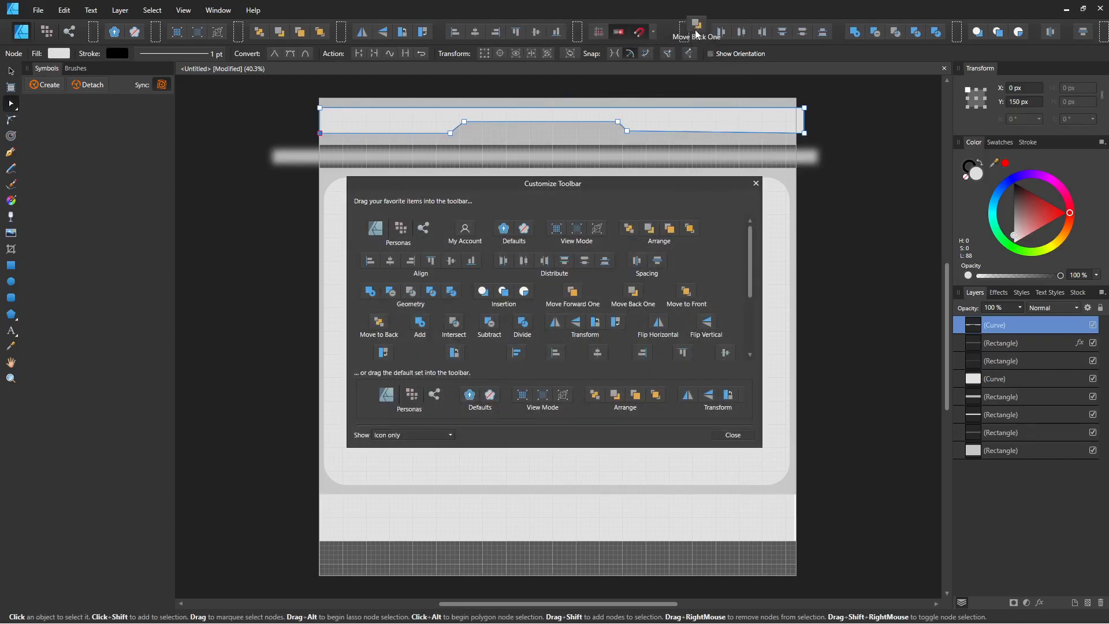
pyautogui.click(756, 183)
# Align the notched shape's lower-edge nodes vertically, move them to Y 150 px and deselect the shape
pyautogui.moveTo(287, 142); pyautogui.dragTo(834, 130)
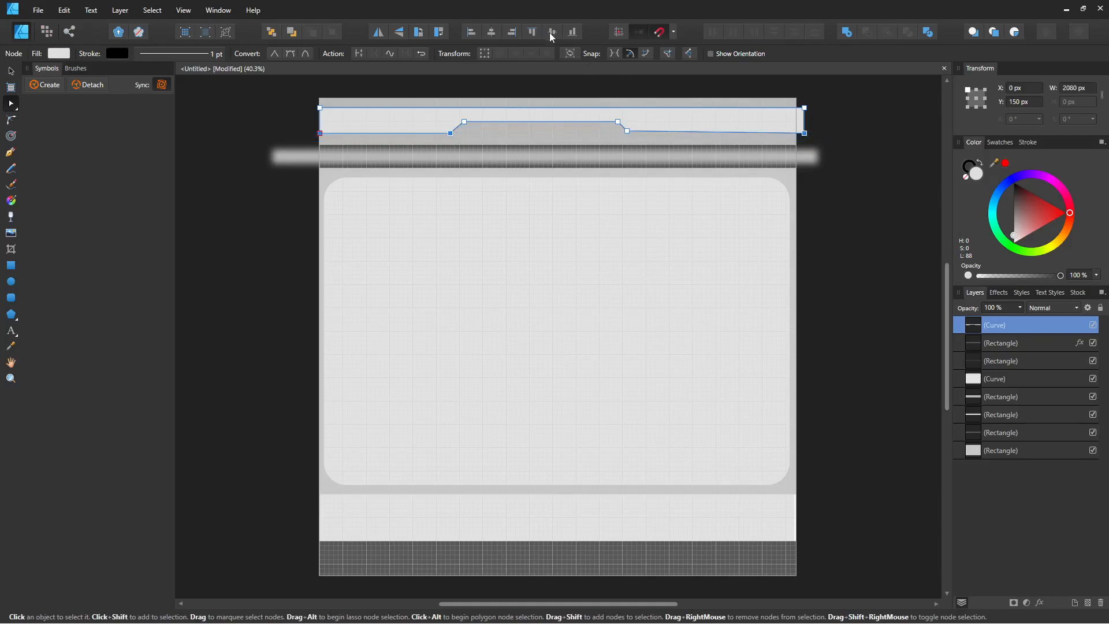
pyautogui.moveTo(272, 88); pyautogui.dragTo(841, 116)
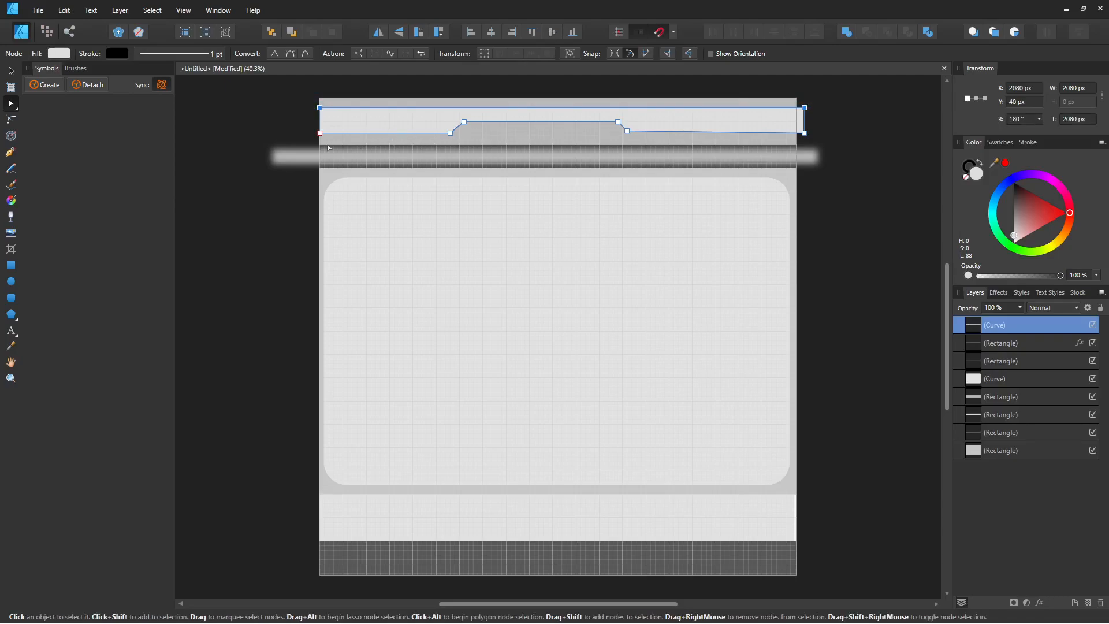
pyautogui.moveTo(425, 115); pyautogui.dragTo(655, 134)
pyautogui.click(503, 137)
pyautogui.moveTo(416, 141); pyautogui.dragTo(666, 128)
pyautogui.click(552, 33)
pyautogui.moveTo(283, 153); pyautogui.dragTo(842, 131)
pyautogui.click(552, 33)
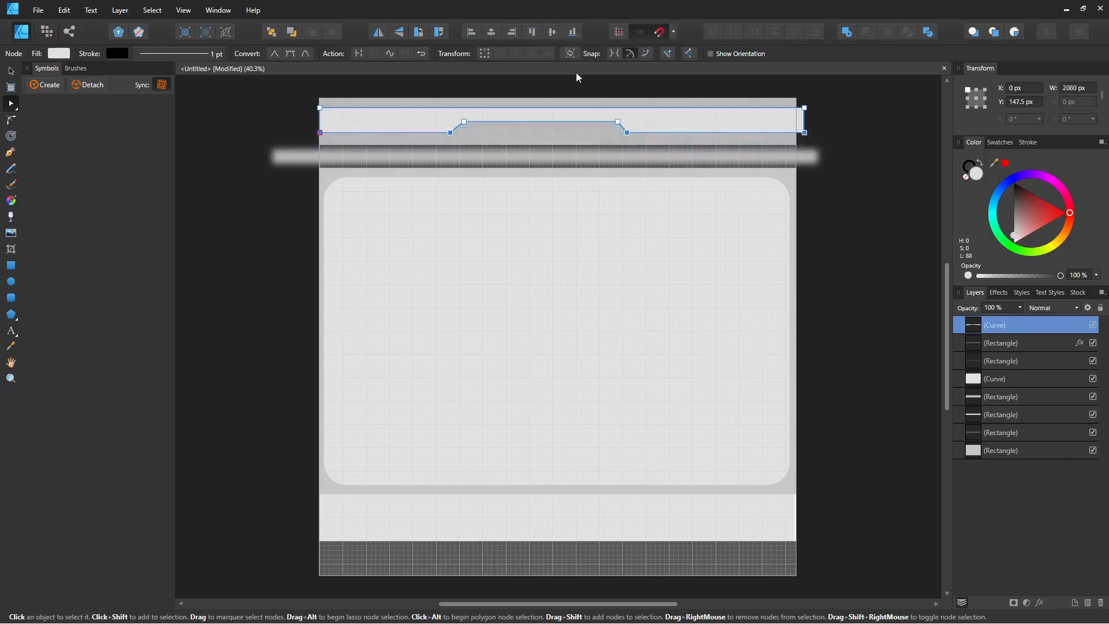
pyautogui.moveTo(628, 136); pyautogui.dragTo(628, 141)
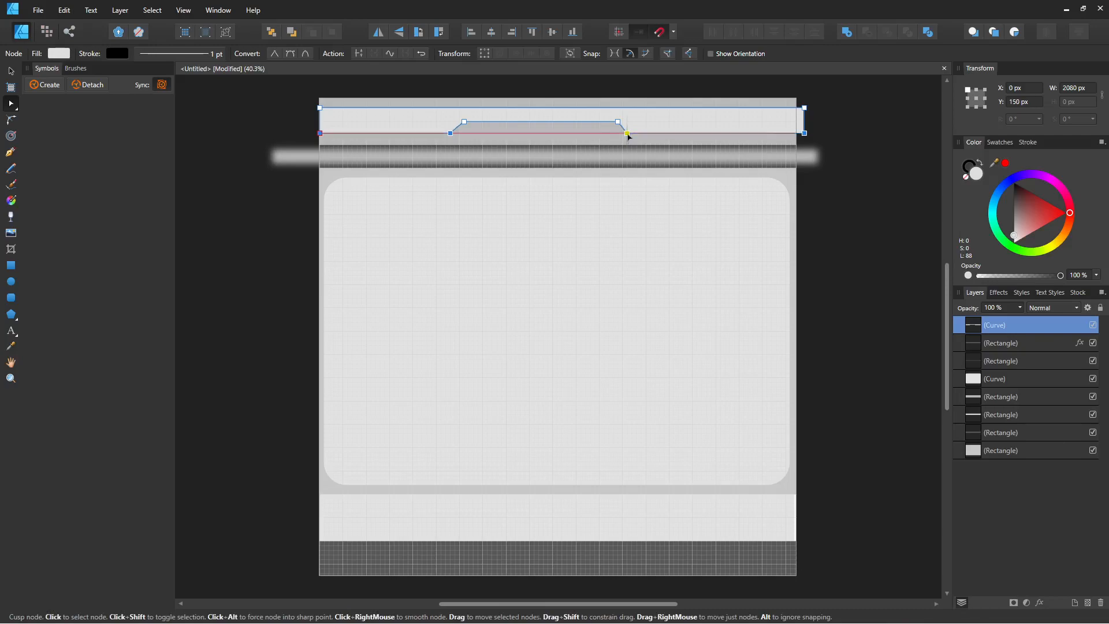
pyautogui.click(852, 187)
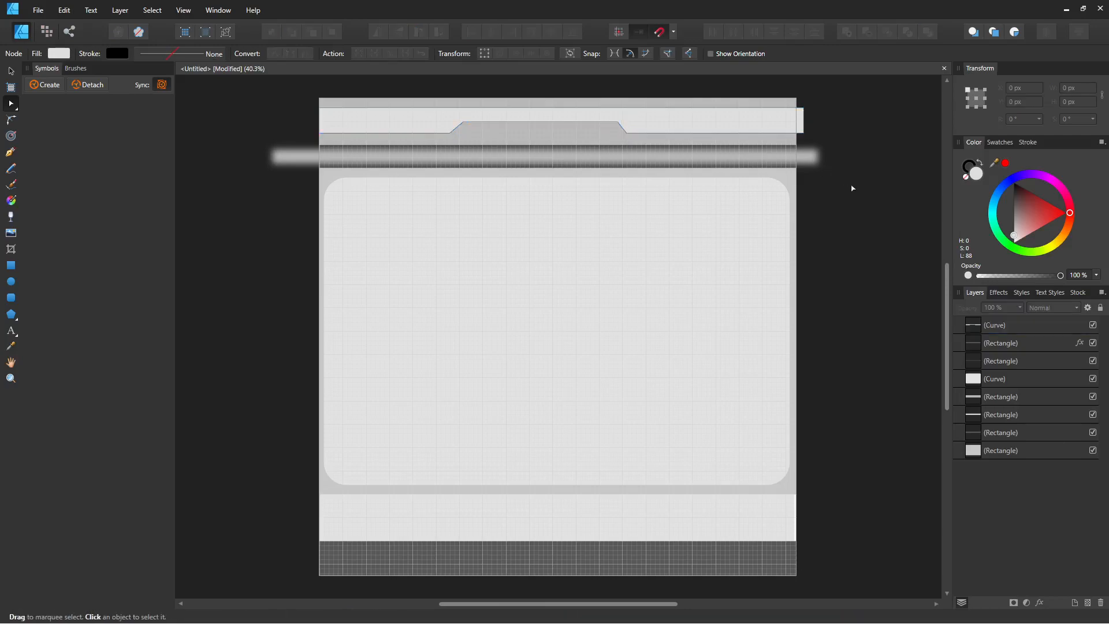
# Draw a 1140 × 100 px rectangle at X 400, Y 80, place it beneath the notched shape and fill it dark grey (L 40)
pyautogui.click(11, 266)
pyautogui.moveTo(413, 117); pyautogui.dragTo(678, 139)
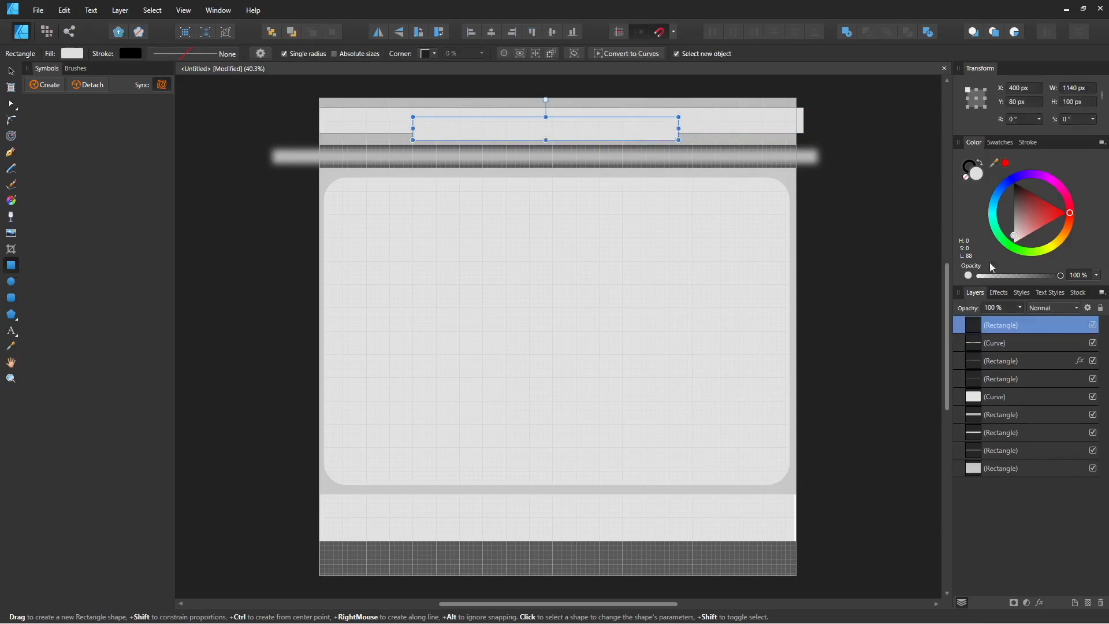
pyautogui.moveTo(978, 361); pyautogui.dragTo(975, 353)
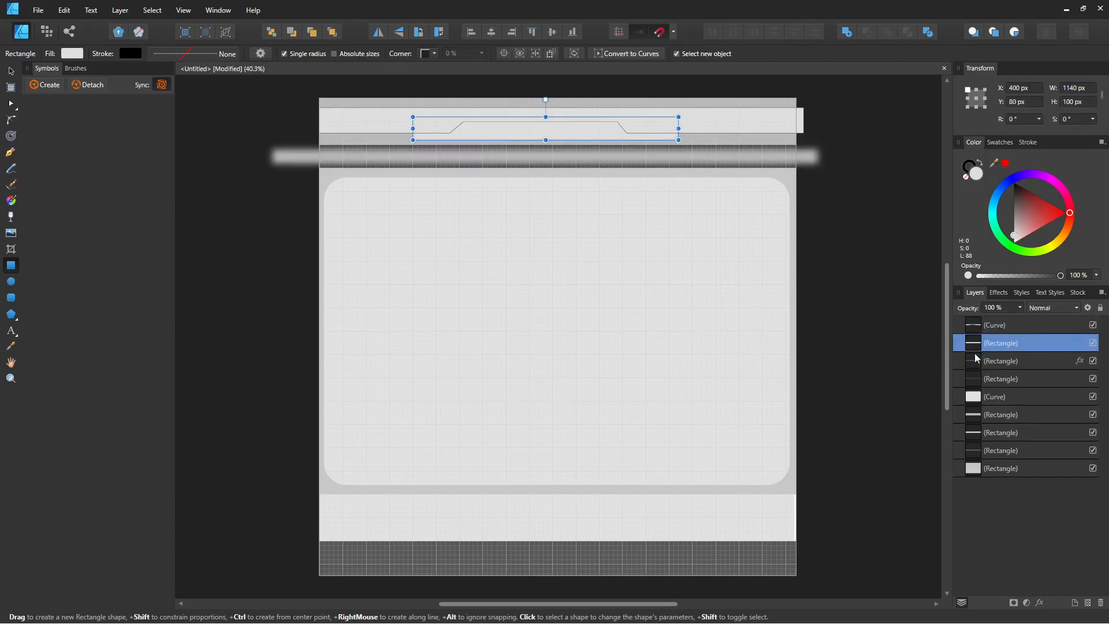
pyautogui.moveTo(1040, 209); pyautogui.dragTo(996, 206)
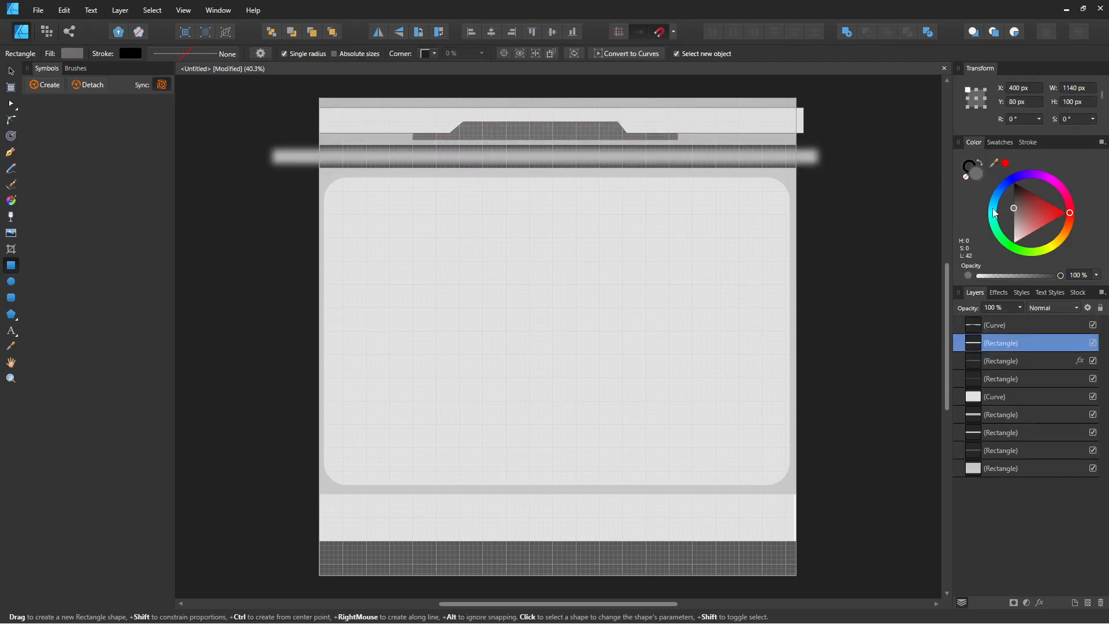
# Round the two lower corners of the dark rectangle behind the notch with the Corner tool, then deselect it
pyautogui.click(12, 120)
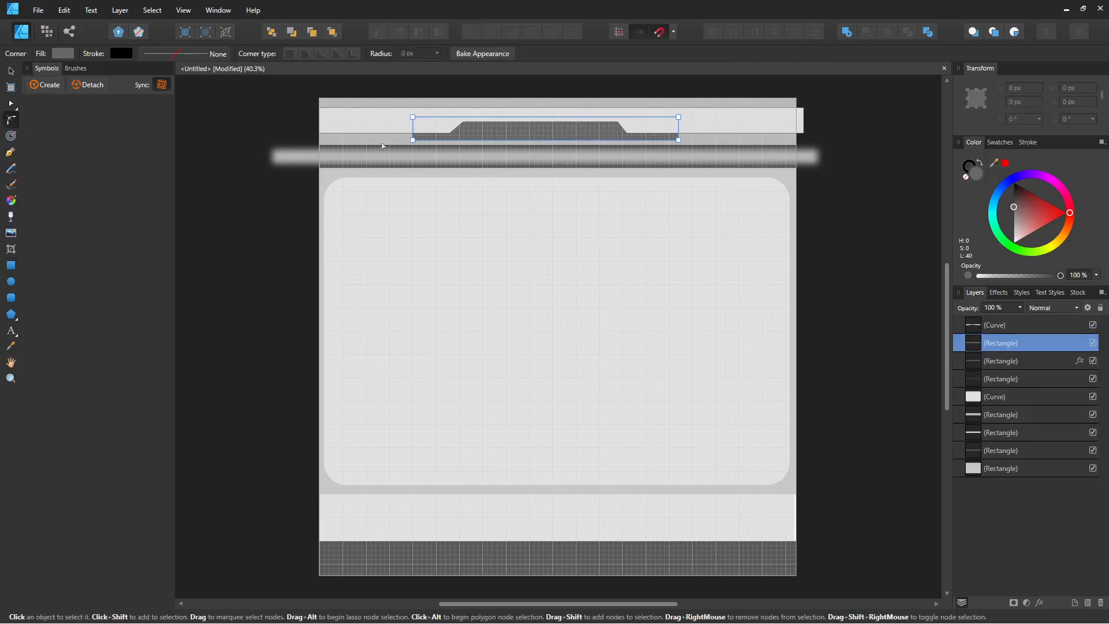
pyautogui.moveTo(381, 164); pyautogui.dragTo(668, 134)
pyautogui.click(853, 233)
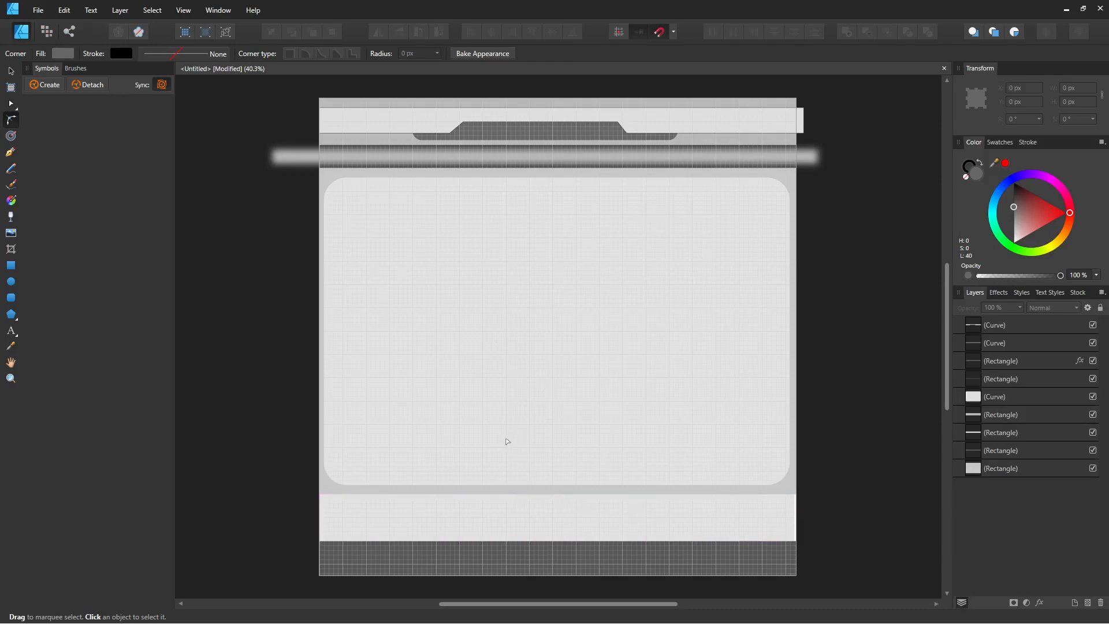
# Apply a 2.4 px Gaussian Blur layer effect to the large rounded inset panel, then deselect it
pyautogui.click(1013, 399)
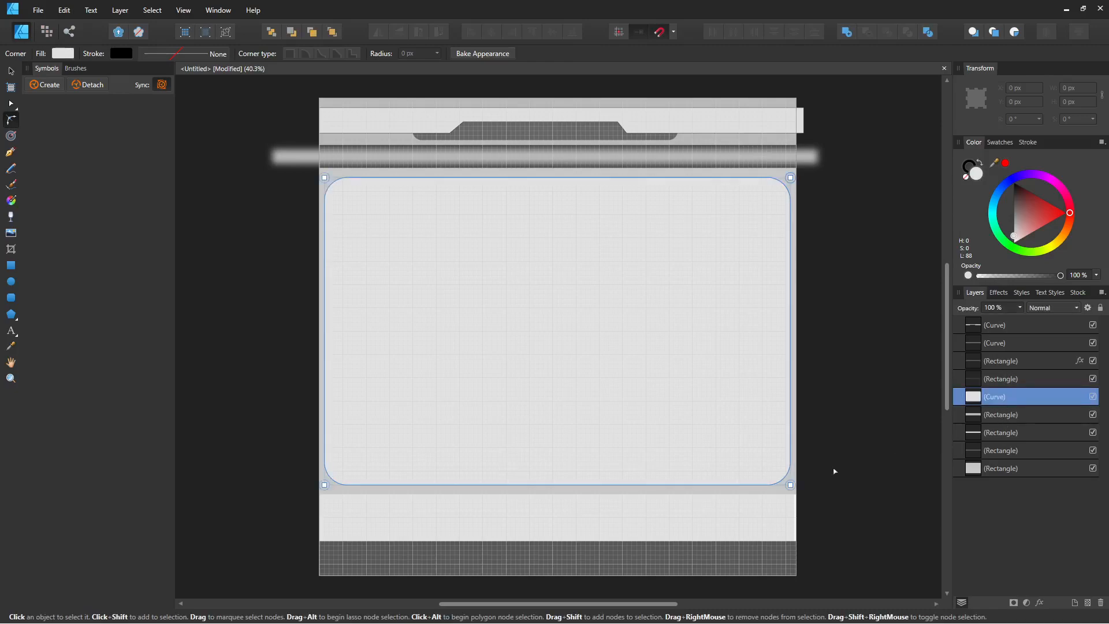
pyautogui.click(1039, 602)
pyautogui.moveTo(579, 225); pyautogui.dragTo(801, 269)
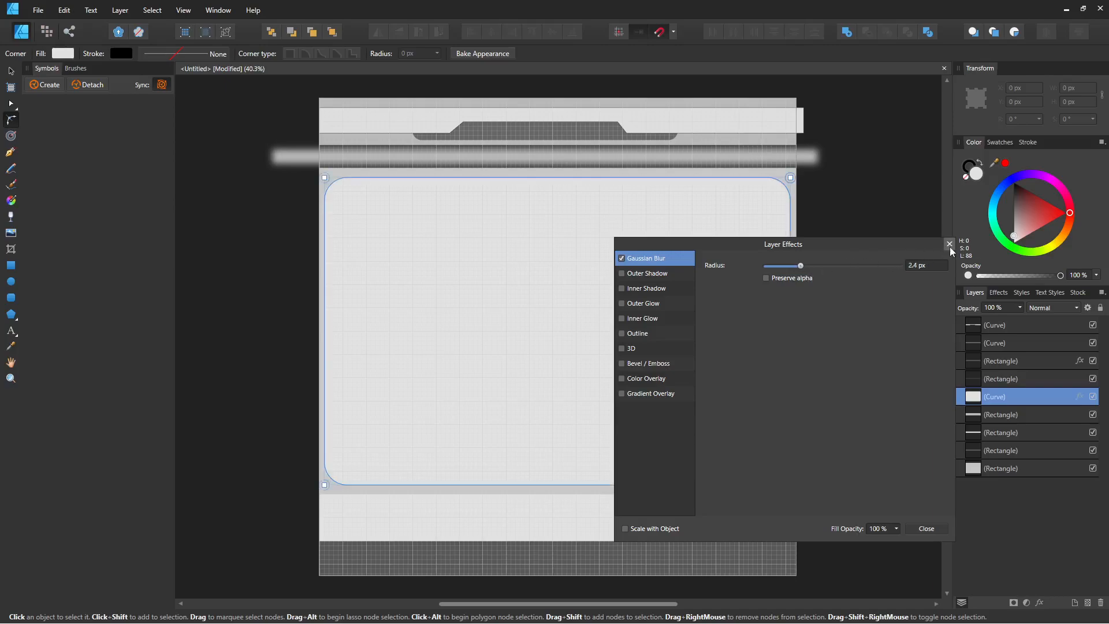
pyautogui.click(948, 244)
pyautogui.click(11, 71)
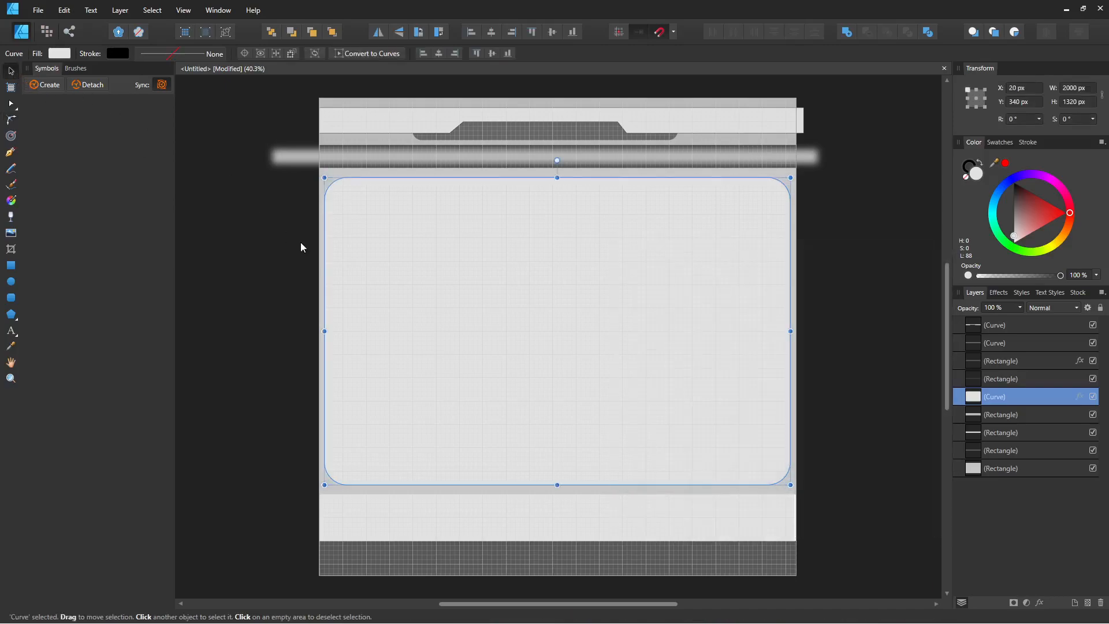
pyautogui.click(240, 254)
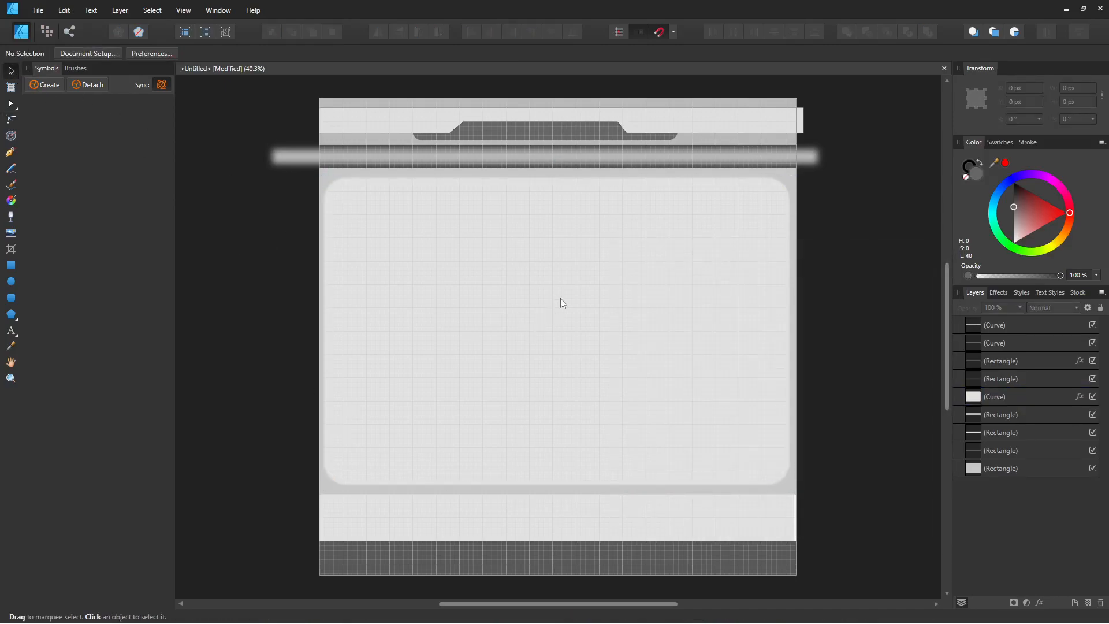
# Save the document to the Desktop as an Affinity file named Trim_01A
pyautogui.hotkey('ctrl', 's')
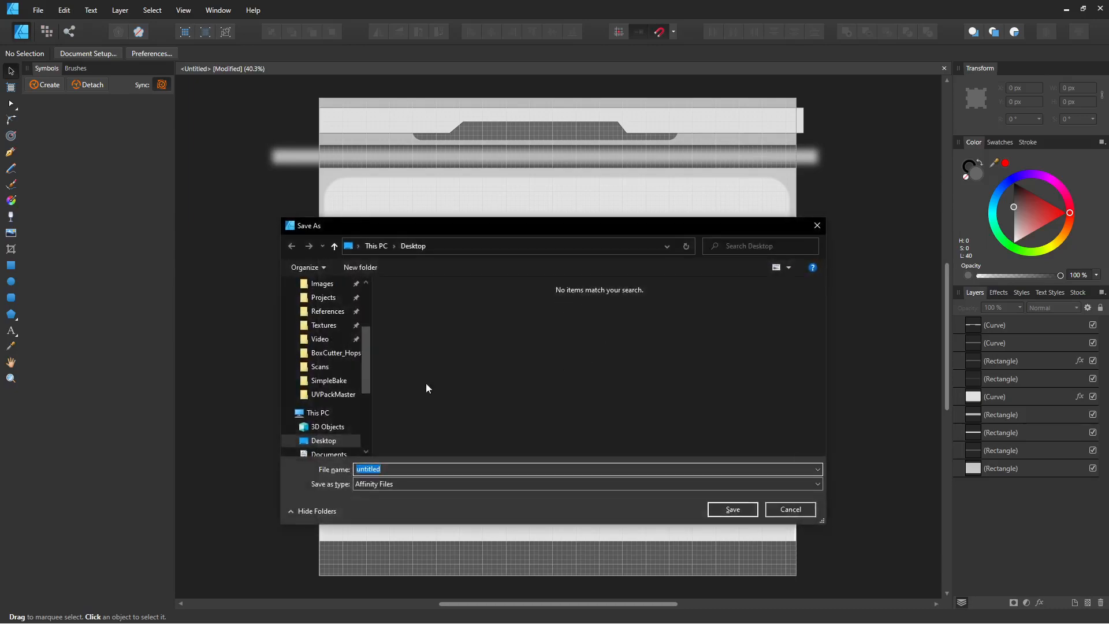
pyautogui.click(333, 441)
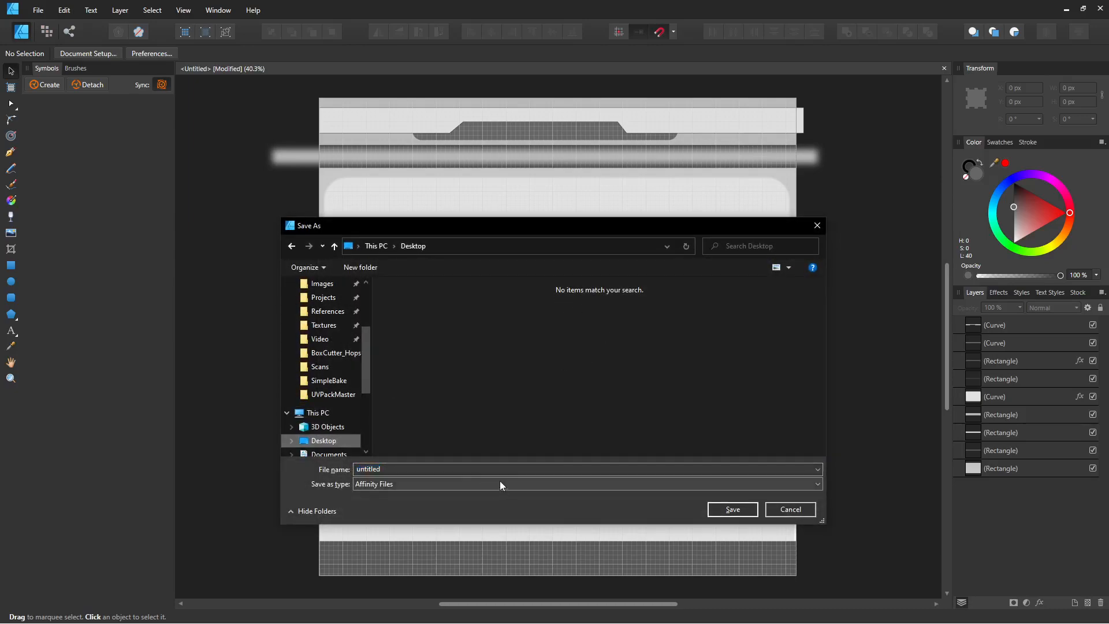
pyautogui.doubleClick(469, 474)
pyautogui.write('Triom')
pyautogui.hotkey('ctrl', 'a')
pyautogui.write('Trim')
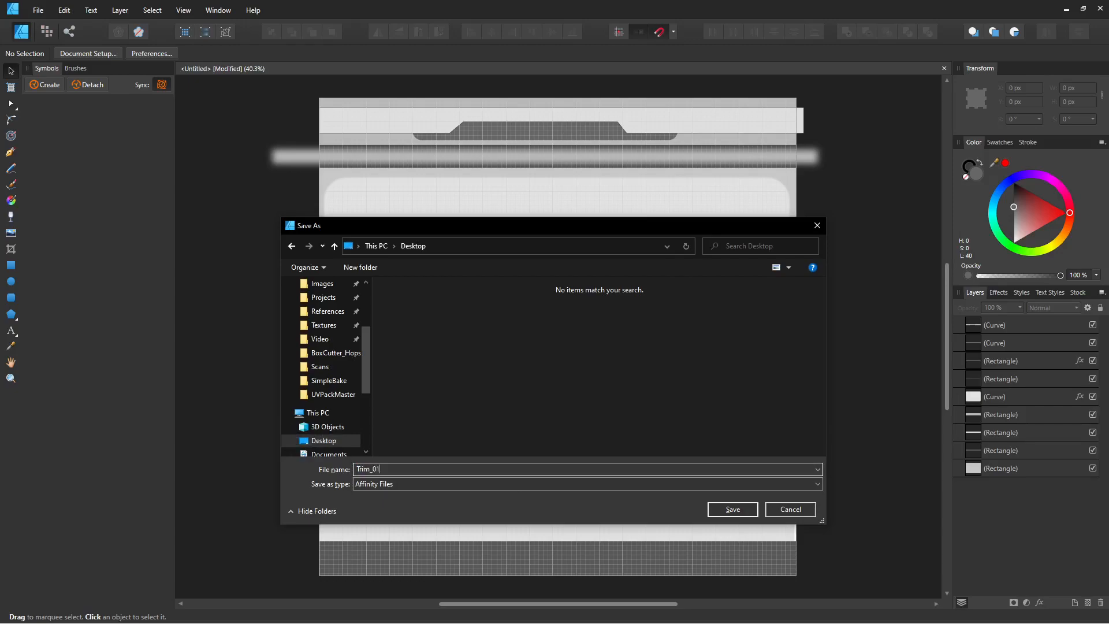
pyautogui.press('Return')
# Export the whole document as a 2048 × 2048 px PNG named Trim_01A to the Desktop
pyautogui.hotkey('ctrl', 'shift', 'alt', 's')
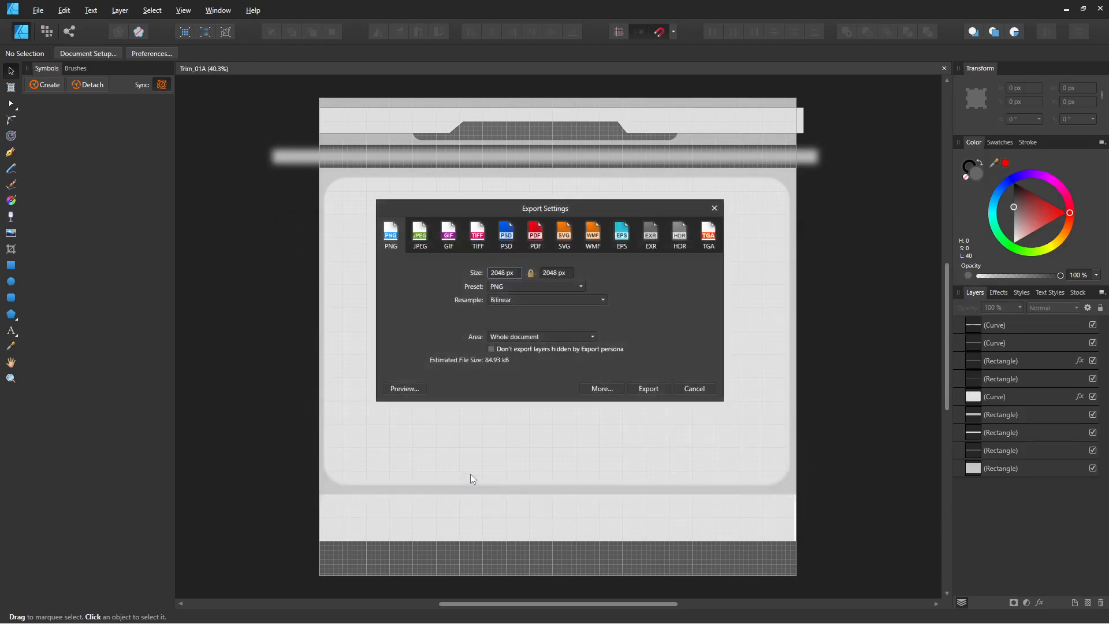
pyautogui.click(652, 389)
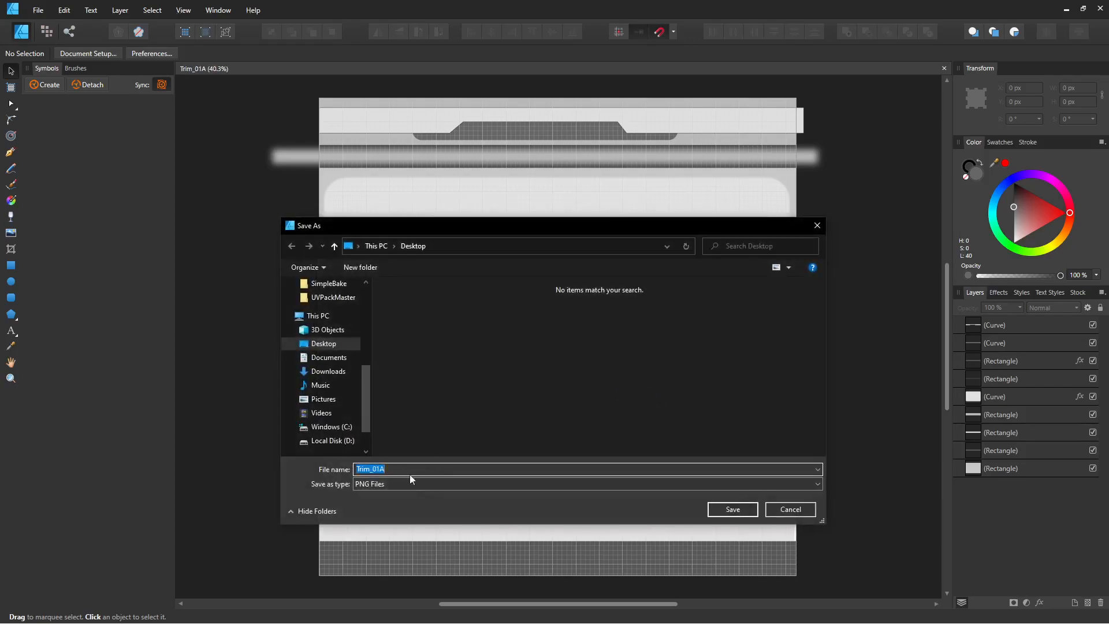
pyautogui.click(712, 511)
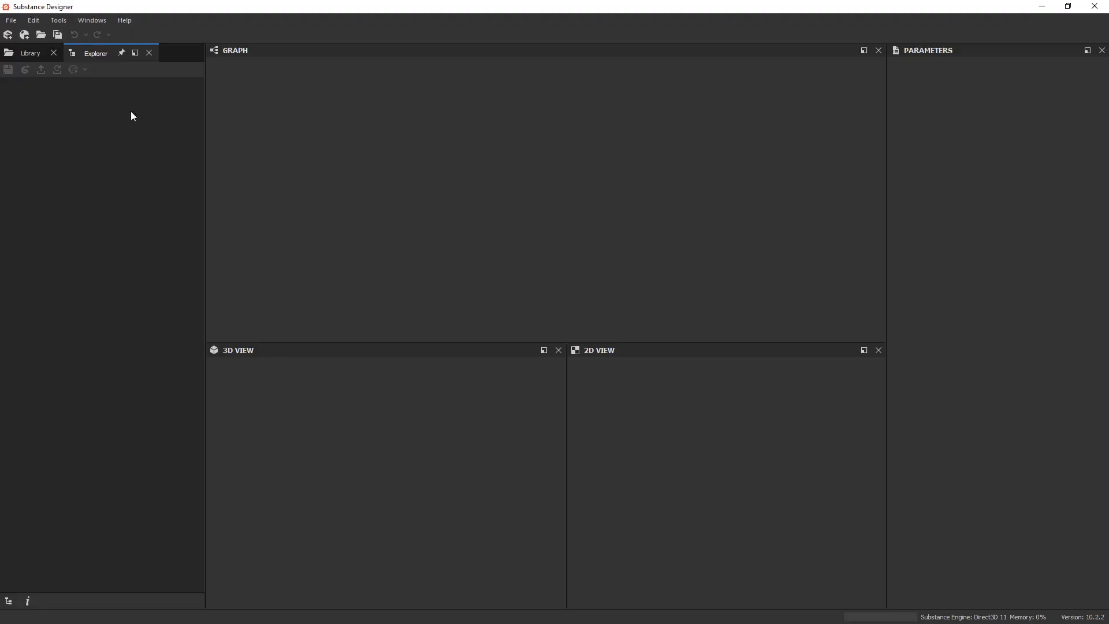
# Switch to Substance Designer and create a new package with a Substance graph from the Empty template, keeping the default properties
pyautogui.rightClick(136, 127)
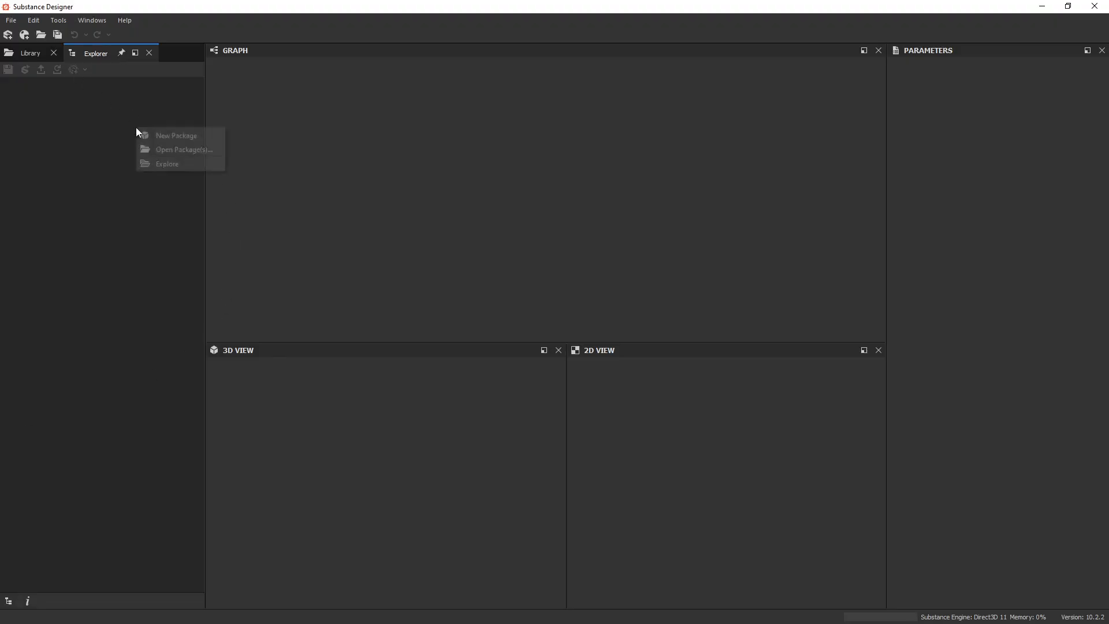
pyautogui.click(165, 137)
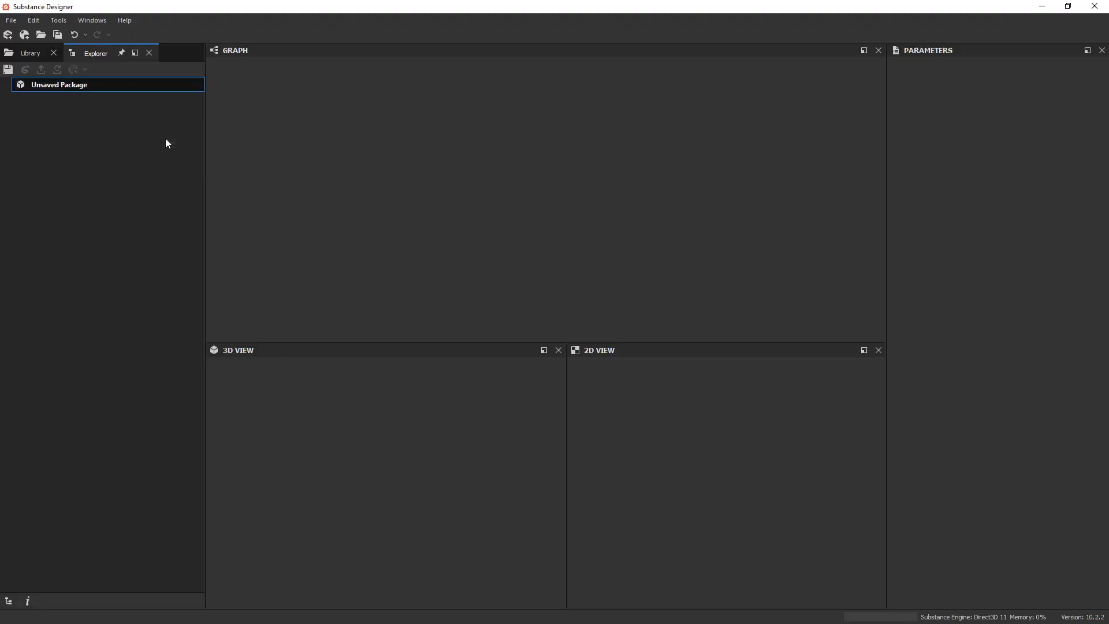
pyautogui.rightClick(152, 82)
pyautogui.moveTo(191, 88)
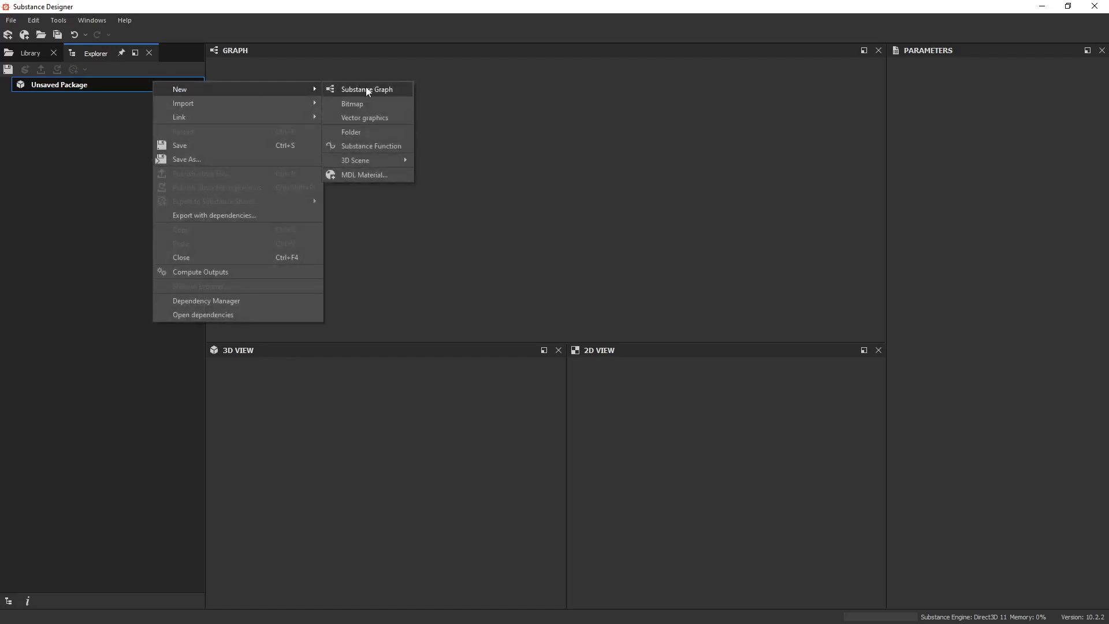
pyautogui.click(366, 88)
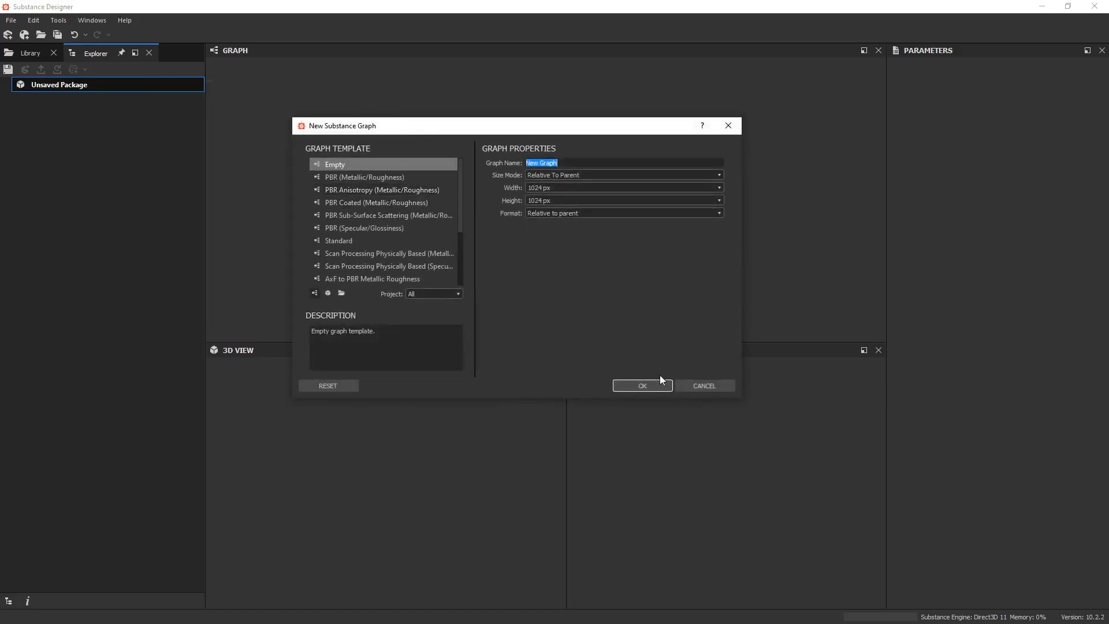
pyautogui.click(660, 384)
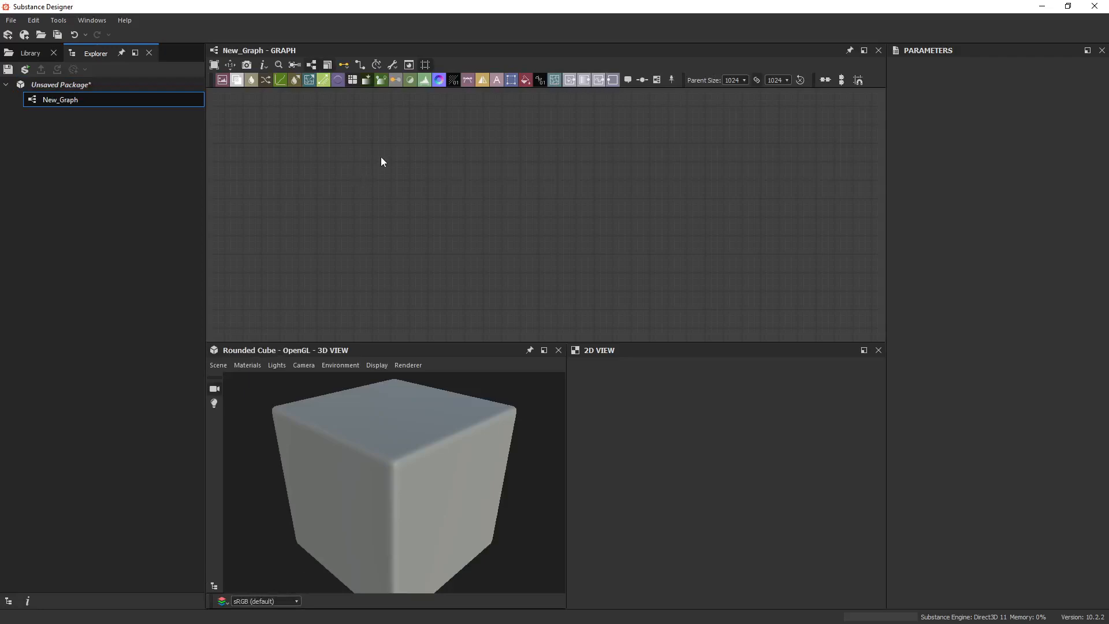
# Import the Trim_01A image from the Desktop into the graph as a bitmap resource, placing its node at the graph's start
pyautogui.click(221, 81)
pyautogui.click(230, 89)
pyautogui.click(135, 124)
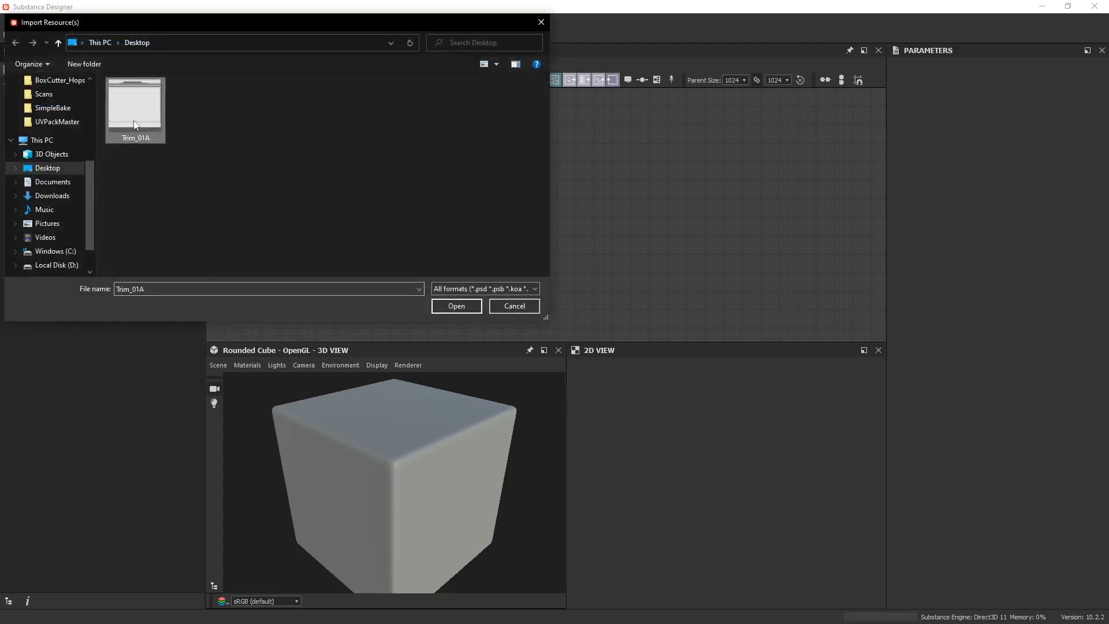
pyautogui.doubleClick(134, 125)
pyautogui.click(188, 131)
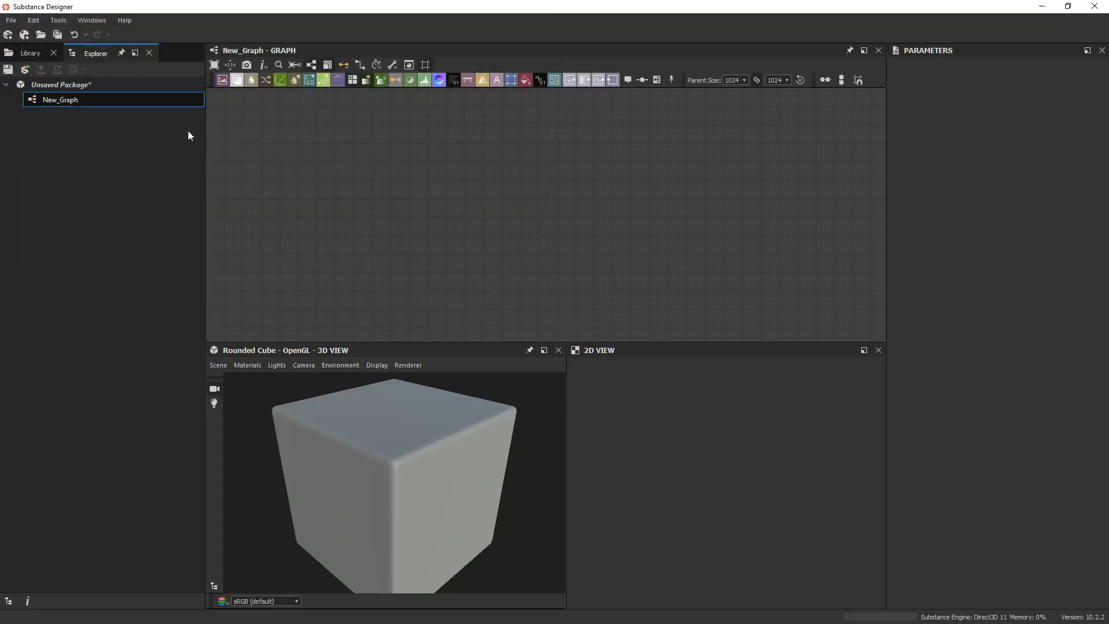
pyautogui.moveTo(546, 207); pyautogui.dragTo(278, 232)
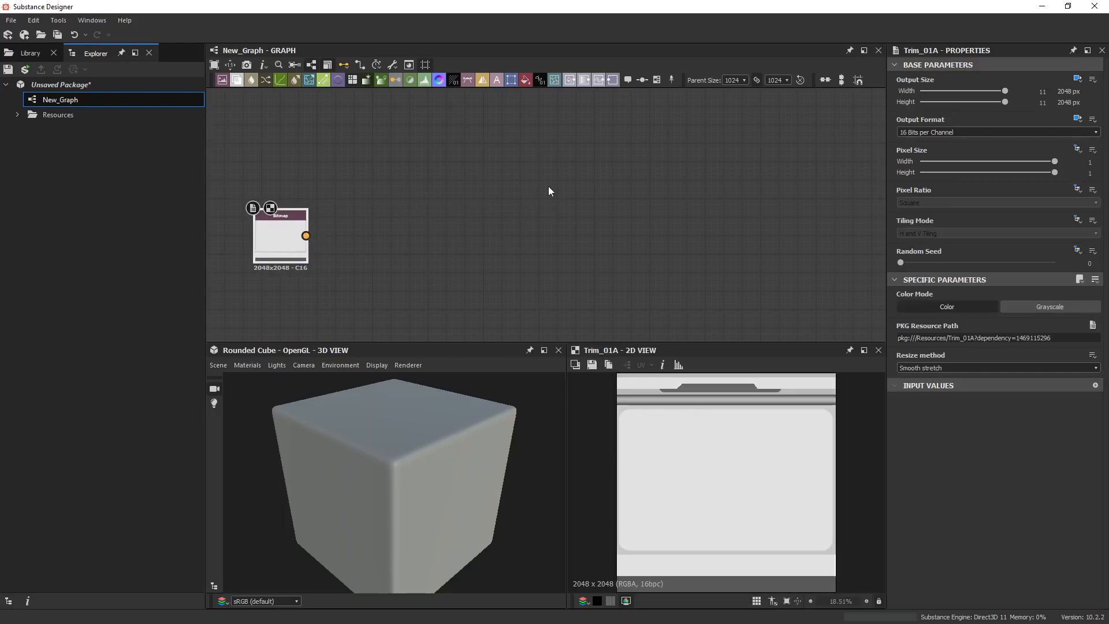
# Add a Base Material node to the graph and place it well after the Bitmap node
pyautogui.press('space')
pyautogui.write('bas')
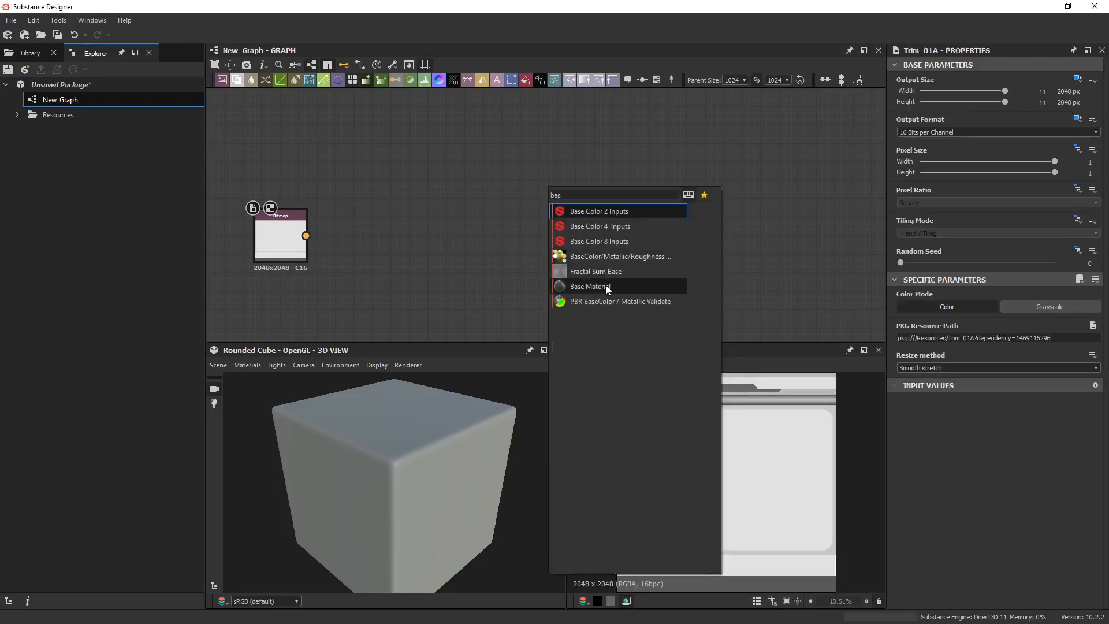
pyautogui.click(605, 286)
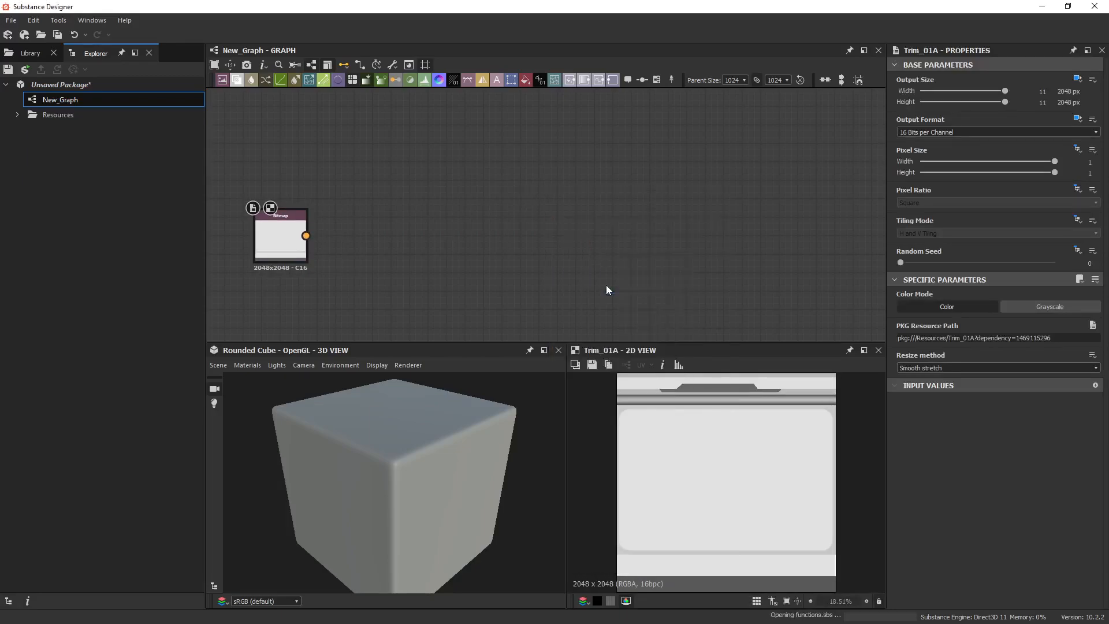
pyautogui.moveTo(542, 195); pyautogui.dragTo(652, 218)
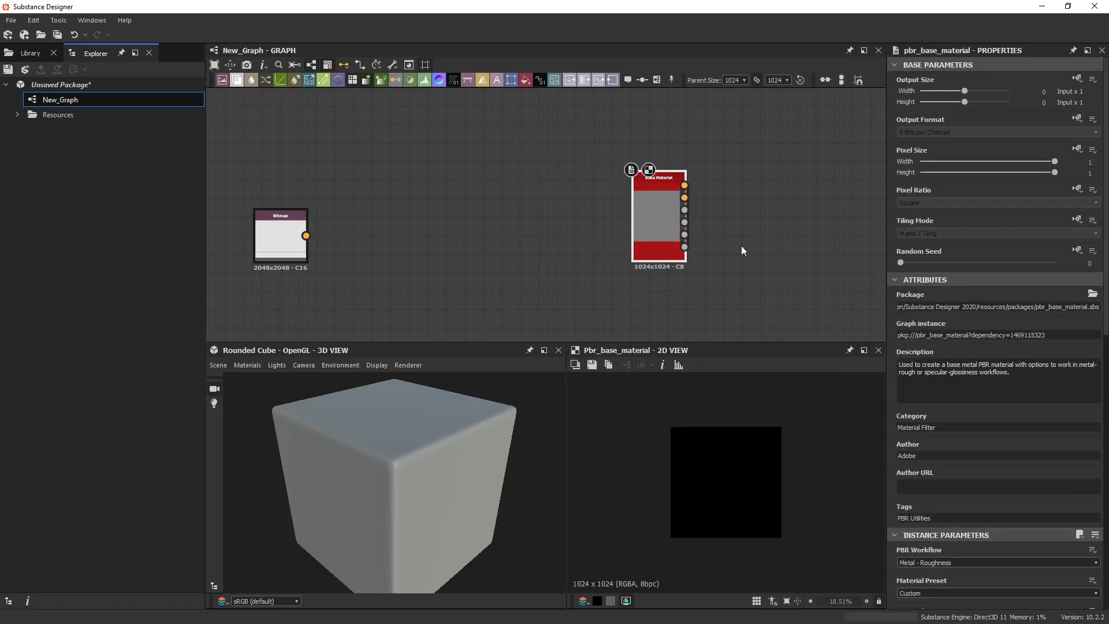
# Enable the Normal, Ambient Occlusion and Height user-defined maps on the Base Material node
pyautogui.scroll(-5, 949, 408)
pyautogui.scroll(-1, 981, 457)
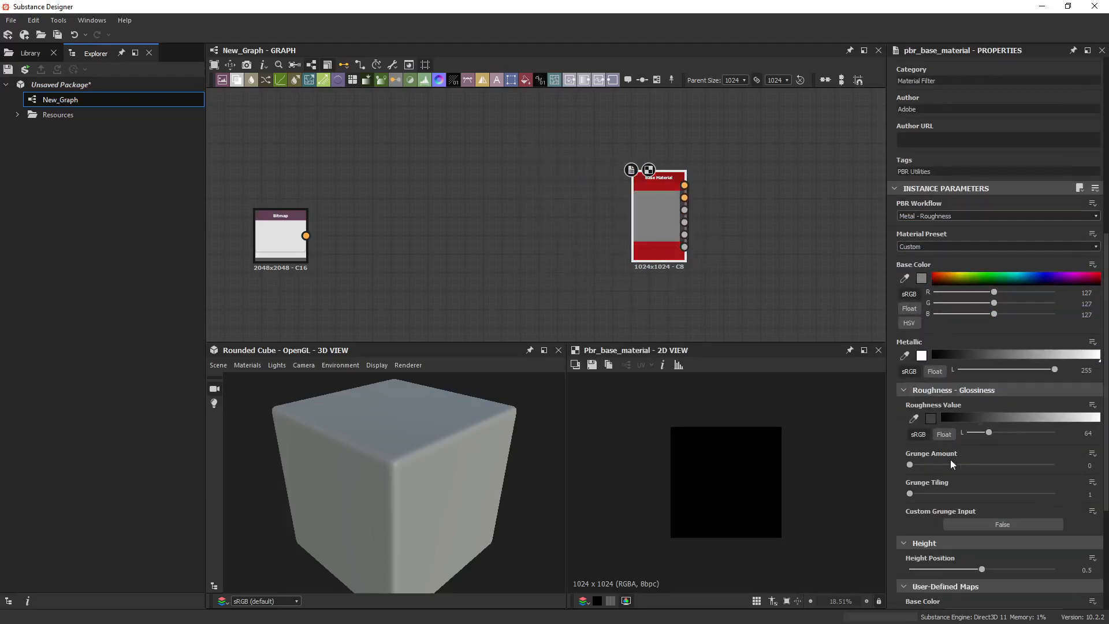
pyautogui.scroll(-3, 974, 458)
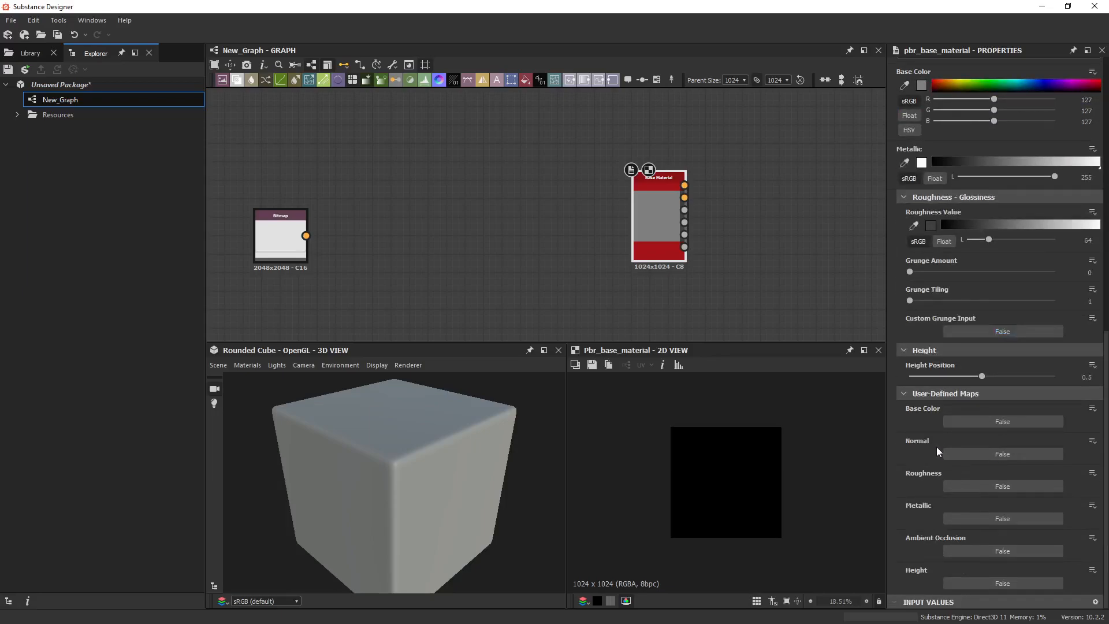
pyautogui.click(972, 454)
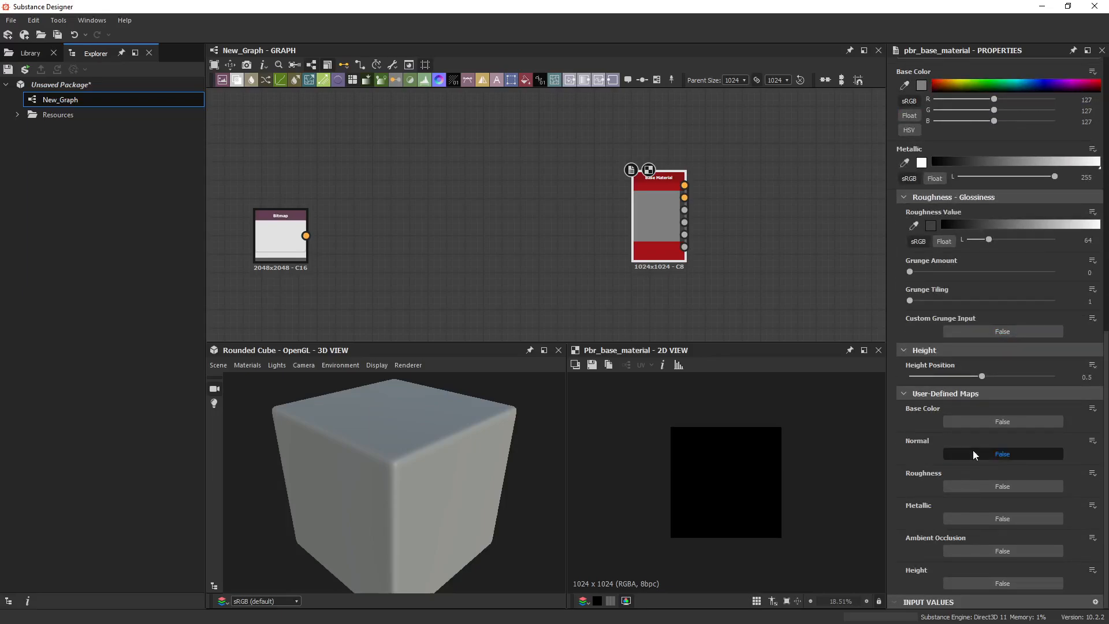
pyautogui.click(976, 551)
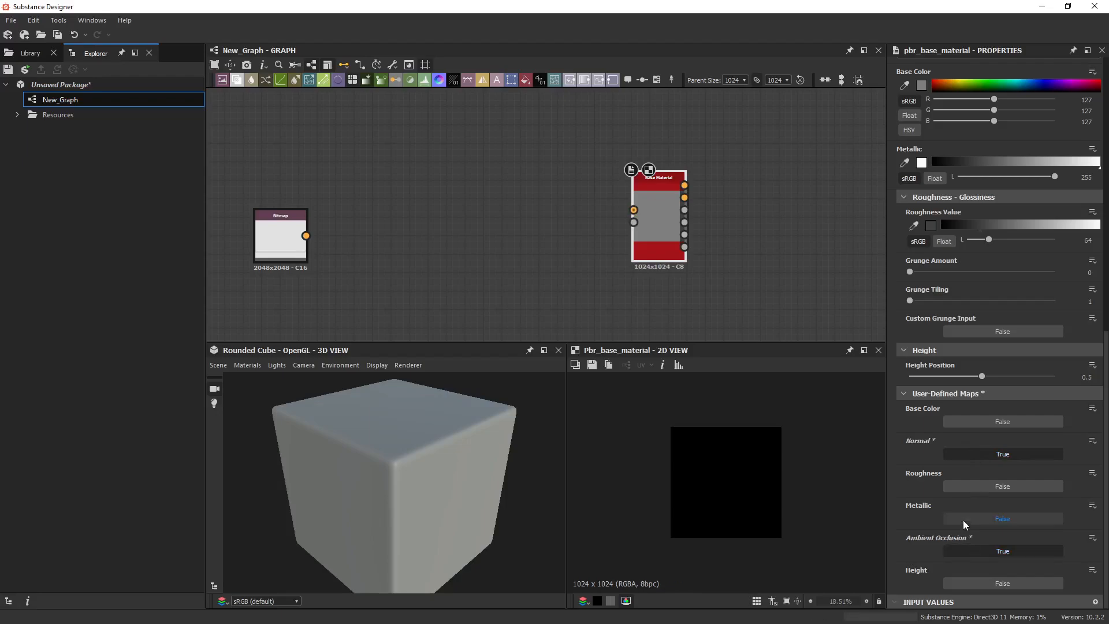
pyautogui.click(975, 582)
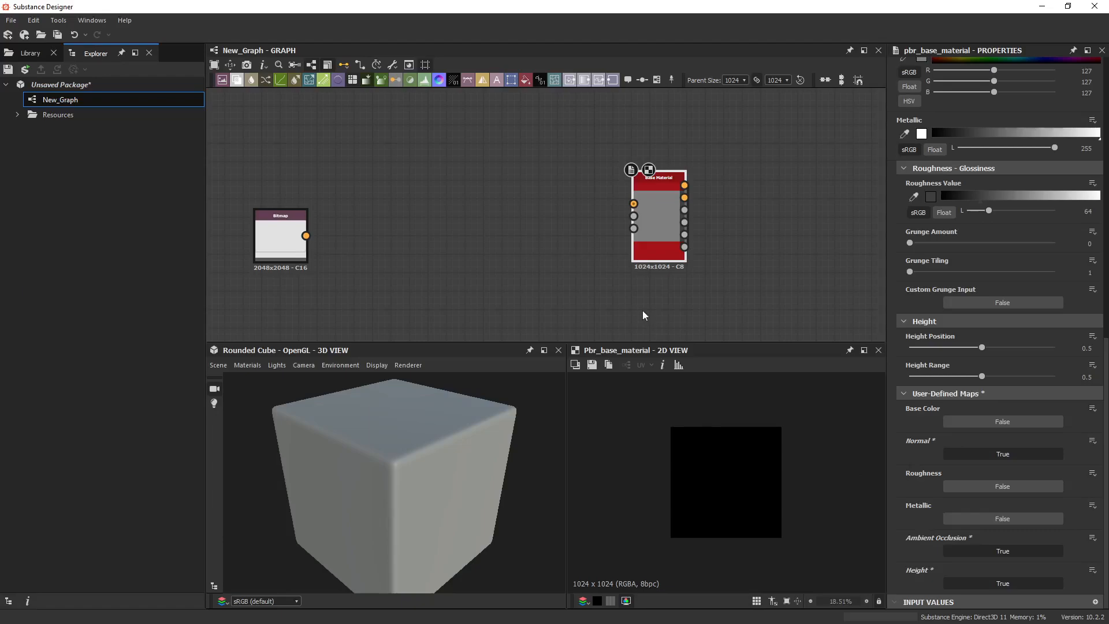
# Set the Base Material's base color to a light grey of RGB 221, 221, 221
pyautogui.scroll(5, 961, 472)
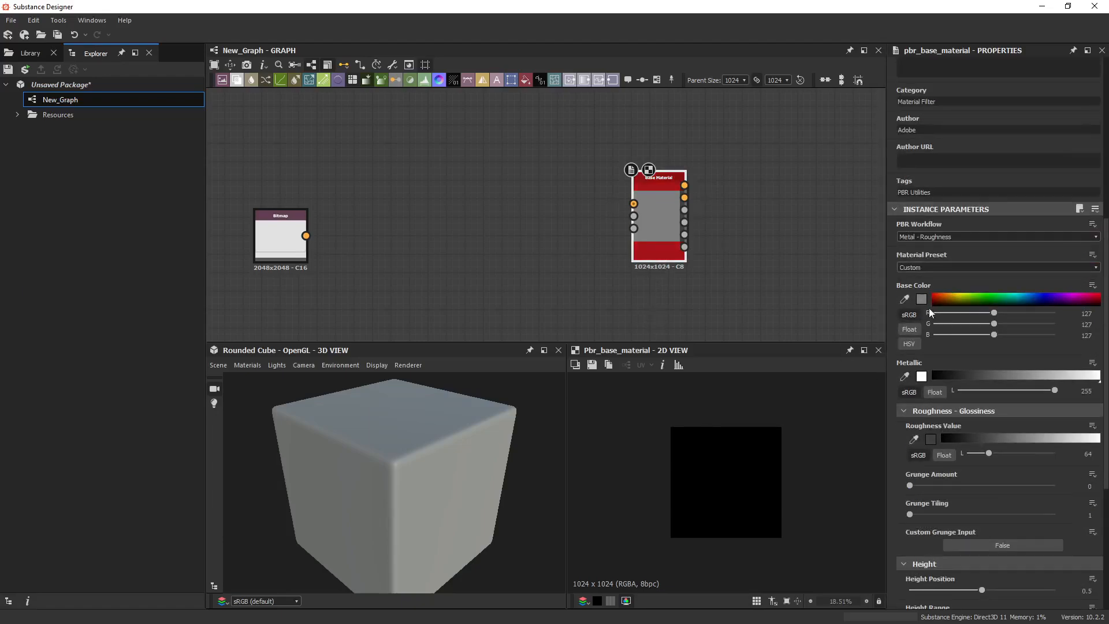
pyautogui.click(921, 299)
pyautogui.moveTo(568, 421); pyautogui.dragTo(465, 428)
pyautogui.click(515, 300)
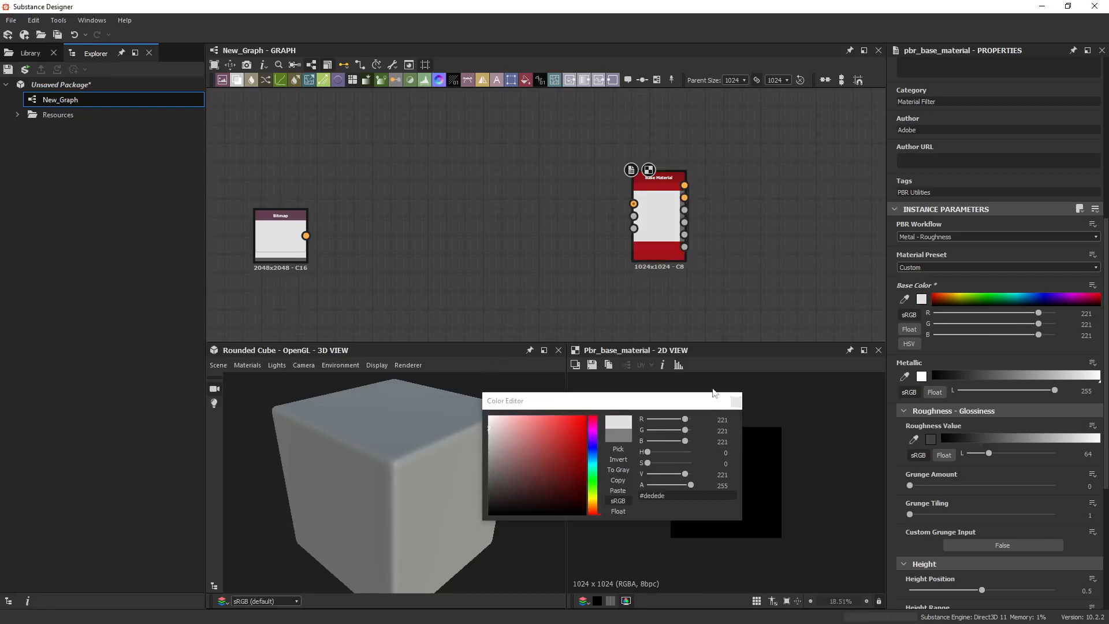
pyautogui.click(734, 400)
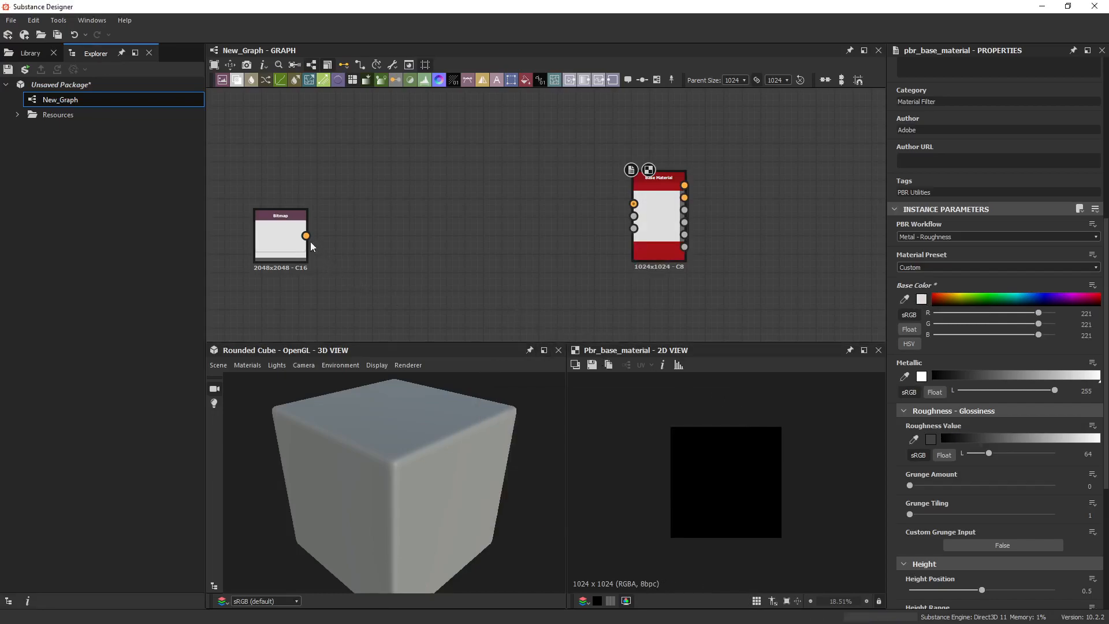
# Add a Normal node ahead of the Base Material and move the Bitmap node back to make room
pyautogui.moveTo(441, 82); pyautogui.dragTo(466, 163)
pyautogui.moveTo(284, 227); pyautogui.dragTo(237, 237)
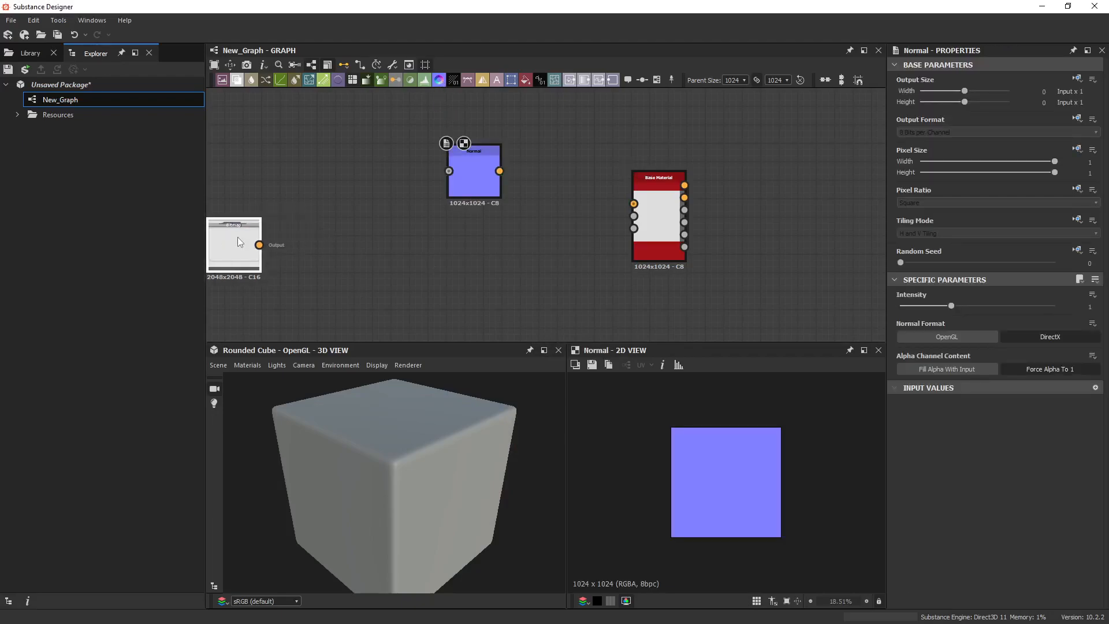
pyautogui.moveTo(327, 239); pyautogui.dragTo(464, 238, button='middle')
# Add a Grayscale Conversion after the Bitmap and wire it through the Normal node and directly into the Base Material's Normal and Height inputs
pyautogui.moveTo(361, 245); pyautogui.dragTo(409, 221)
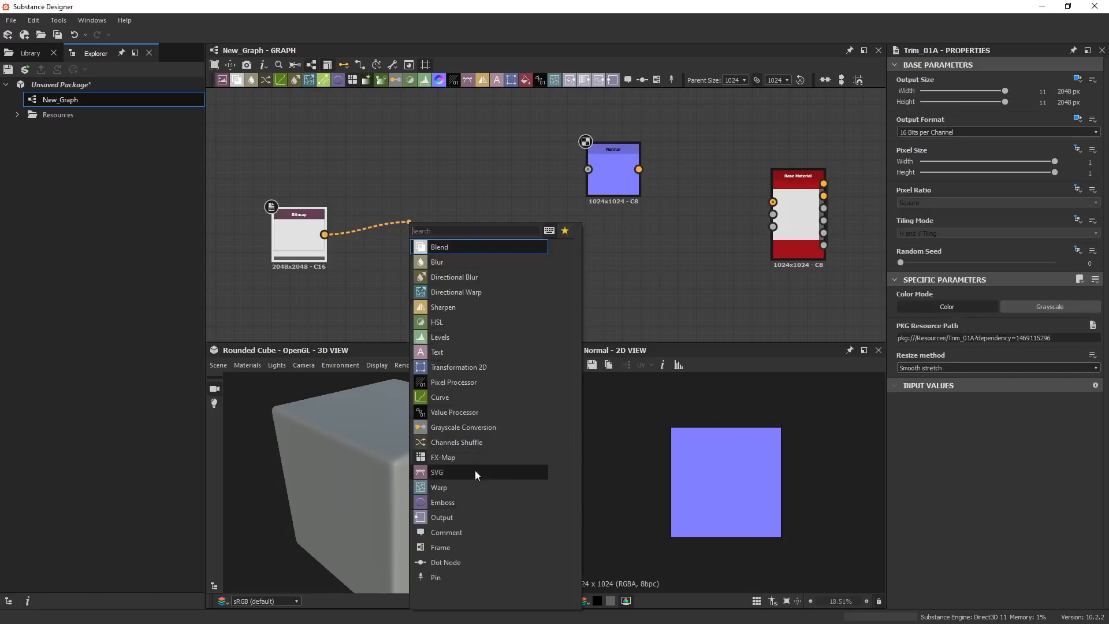
pyautogui.click(466, 427)
pyautogui.moveTo(453, 225); pyautogui.dragTo(795, 199)
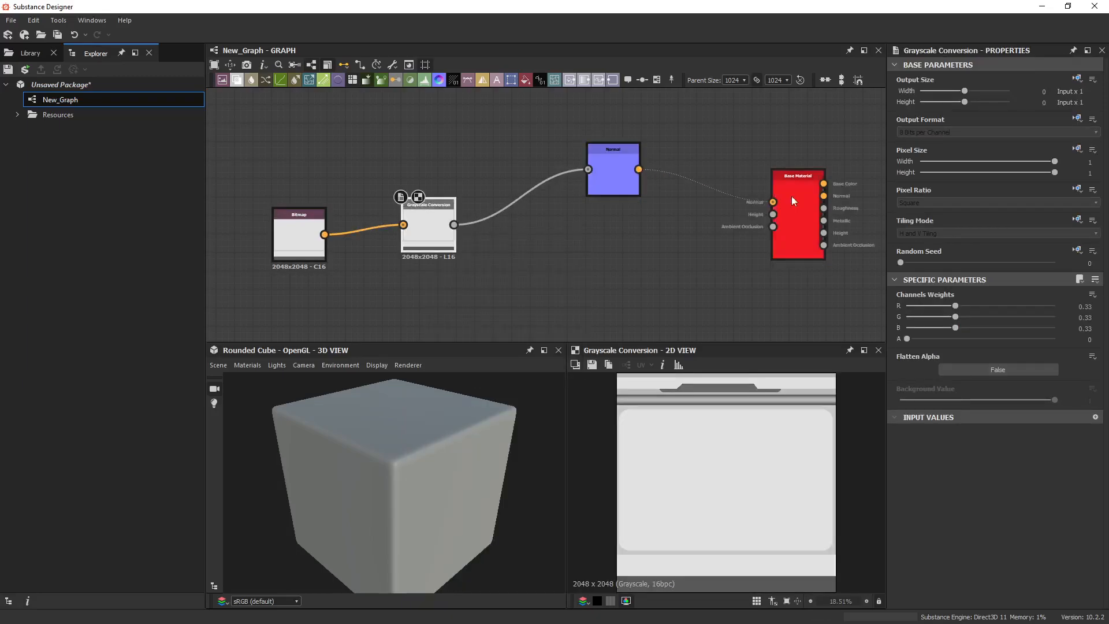
pyautogui.moveTo(454, 226); pyautogui.dragTo(774, 214)
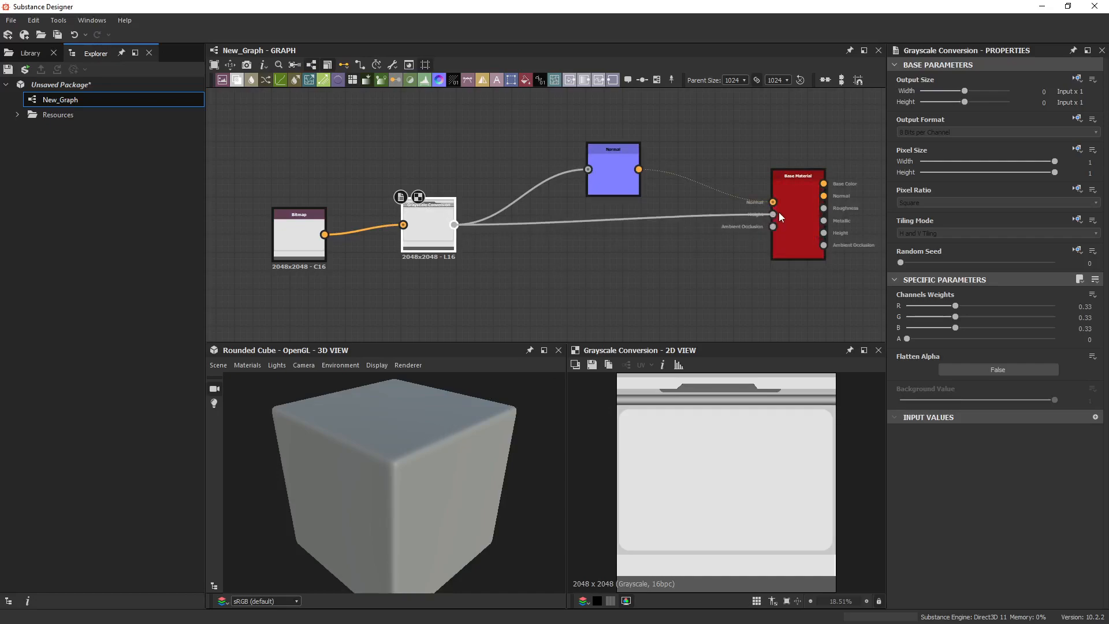
# Add an Ambient Occlusion (HBAO) node fed by the Grayscale Conversion and connect it to the Base Material's Ambient Occlusion input
pyautogui.moveTo(453, 225); pyautogui.dragTo(554, 256)
pyautogui.write('amb')
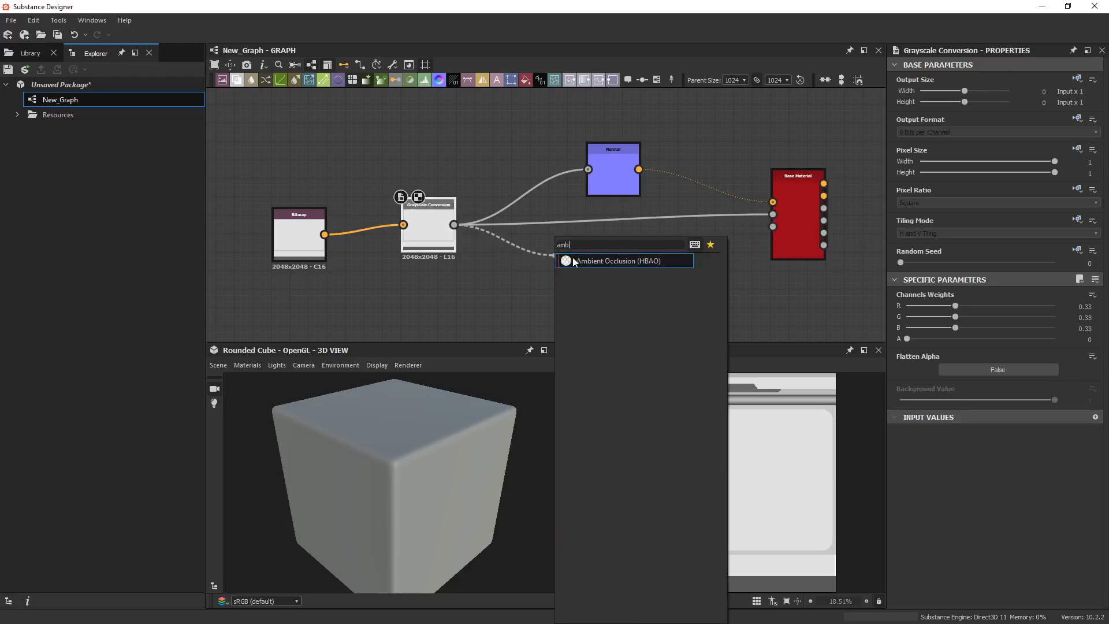
pyautogui.click(586, 260)
pyautogui.moveTo(602, 261); pyautogui.dragTo(773, 227)
pyautogui.moveTo(582, 257); pyautogui.dragTo(619, 276)
# Add a Blur HQ Grayscale node fed by the Grayscale Conversion, with quality 1 and intensity 0.9
pyautogui.moveTo(454, 225); pyautogui.dragTo(537, 207)
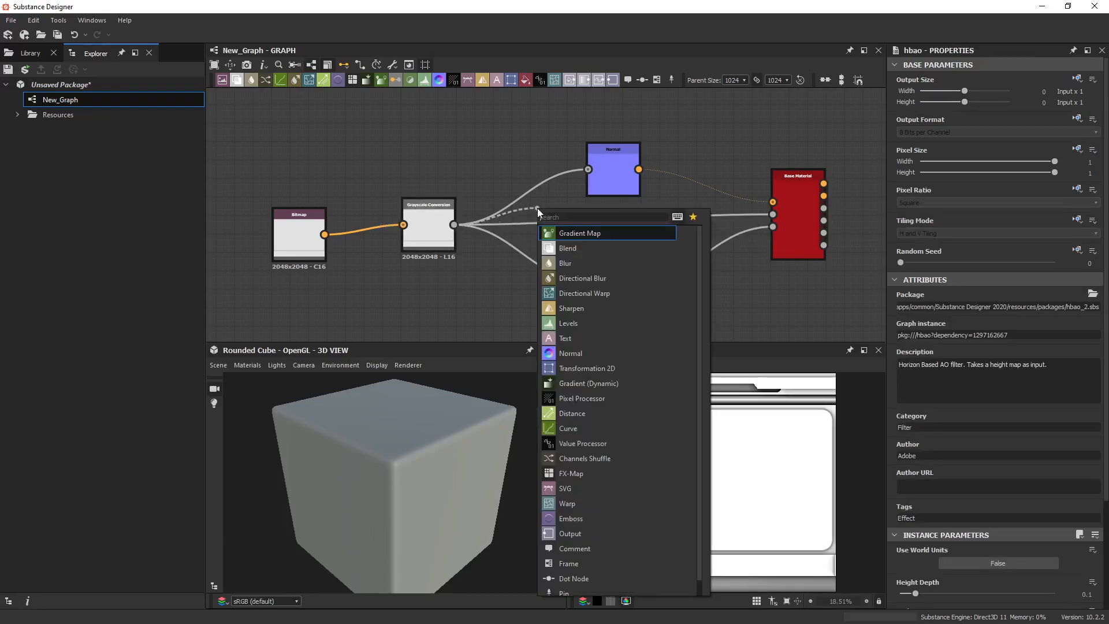
pyautogui.write('blu')
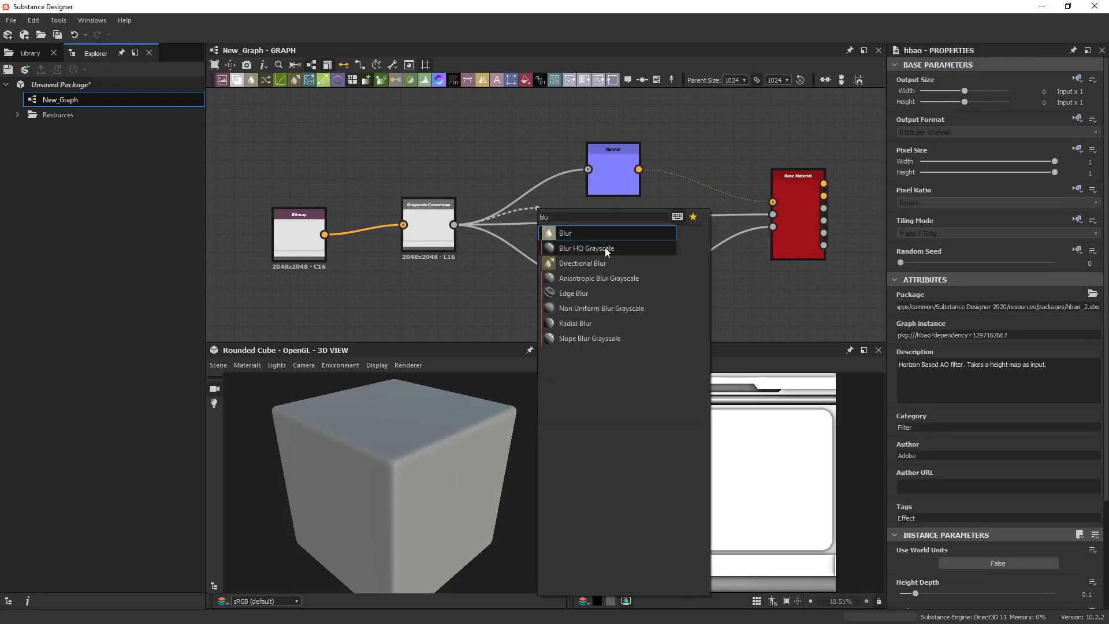
pyautogui.click(605, 248)
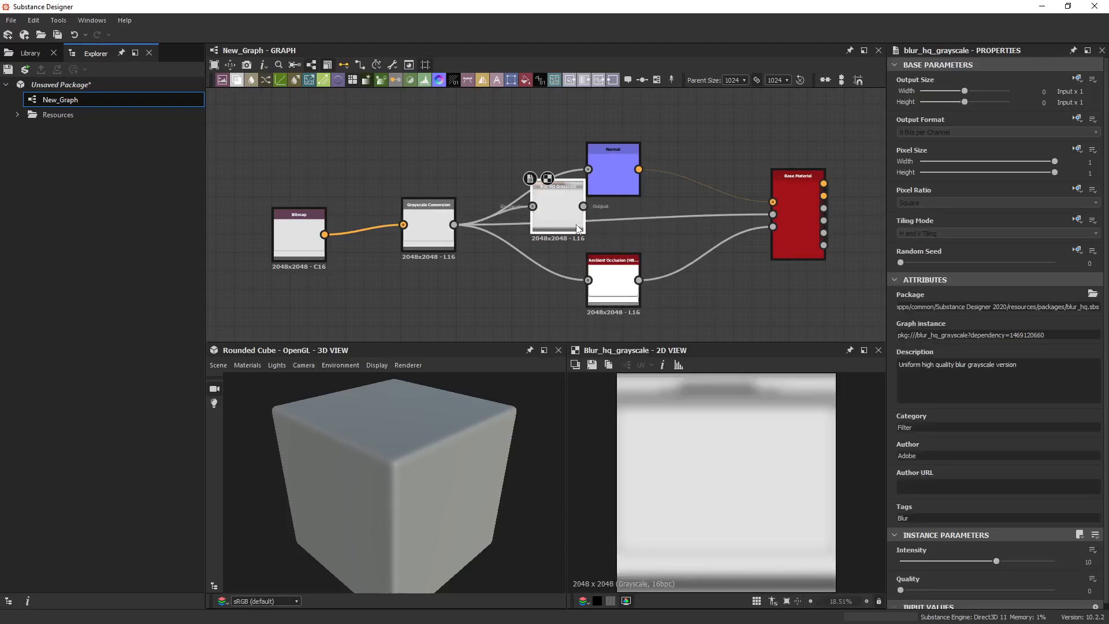
pyautogui.scroll(-1, 981, 578)
pyautogui.click(1018, 584)
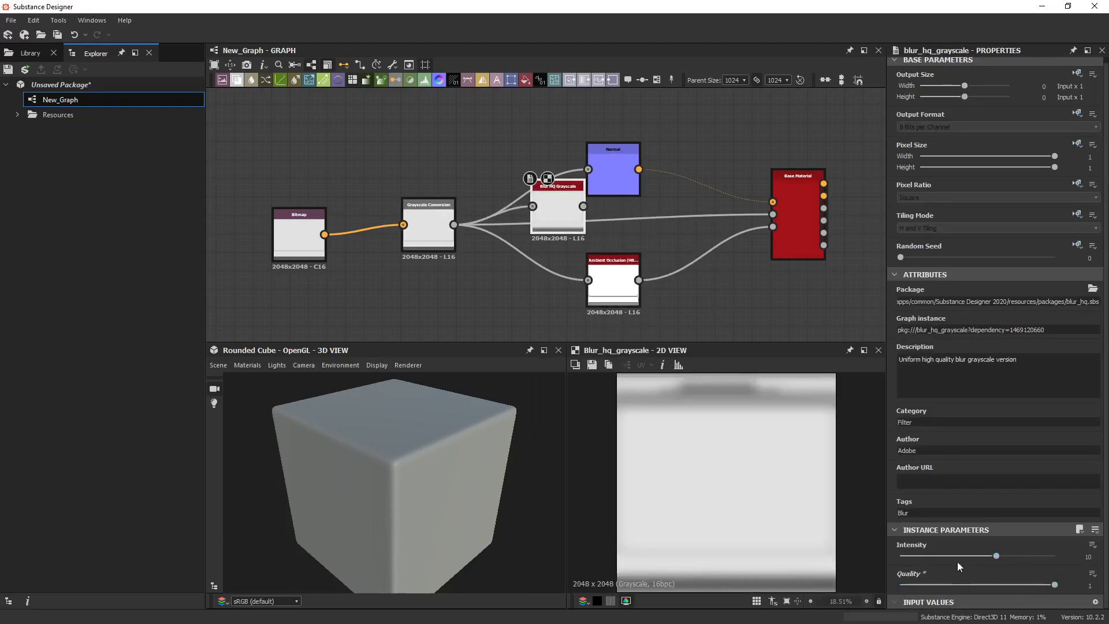
pyautogui.moveTo(916, 554); pyautogui.dragTo(909, 555)
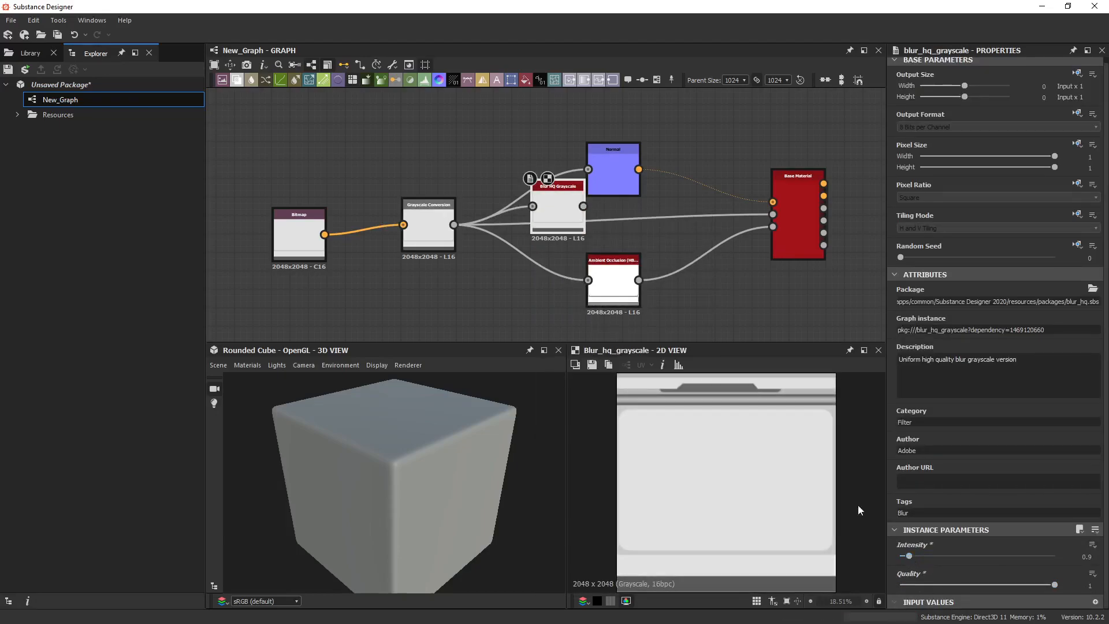
# Route the blur's output into the Base Material's Height input and align the blur between the Normal and Ambient Occlusion nodes
pyautogui.moveTo(583, 207); pyautogui.dragTo(621, 224)
pyautogui.moveTo(617, 176); pyautogui.dragTo(617, 139)
pyautogui.moveTo(615, 218); pyautogui.dragTo(608, 200)
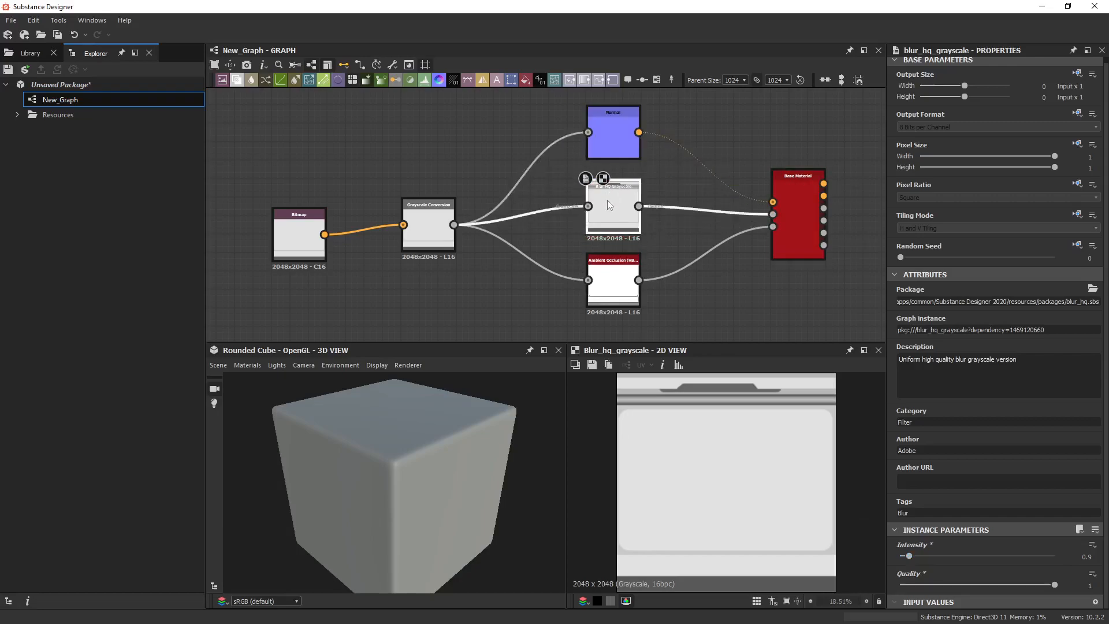
# Show the Base Material's outputs on the 3D preview cube and set the Default material's height scale to 5.21
pyautogui.click(802, 224)
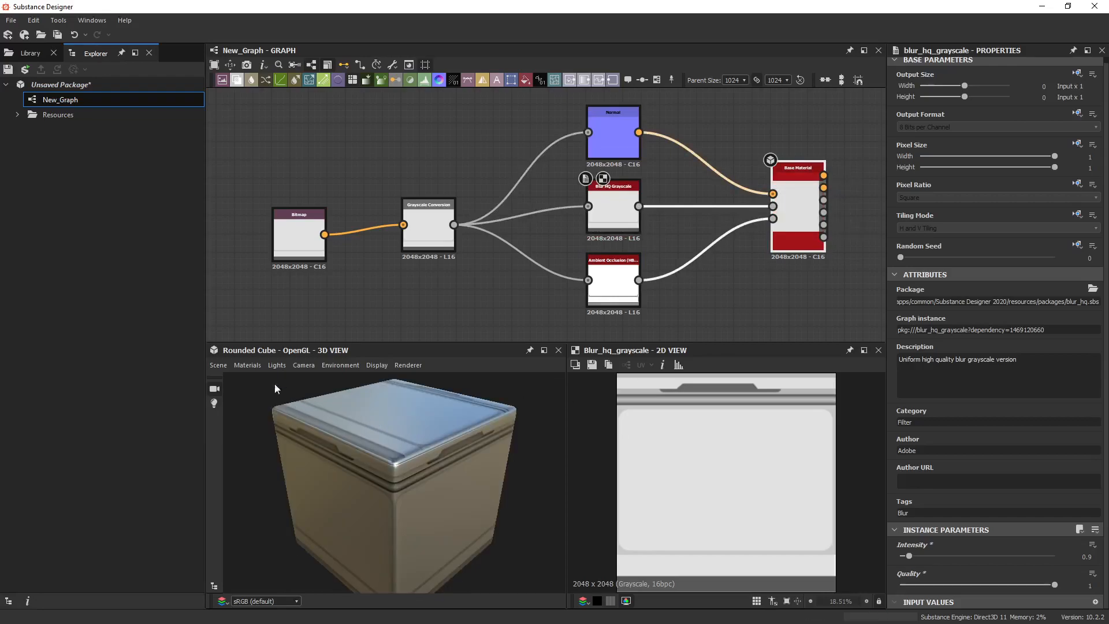
pyautogui.click(248, 365)
pyautogui.moveTo(261, 380)
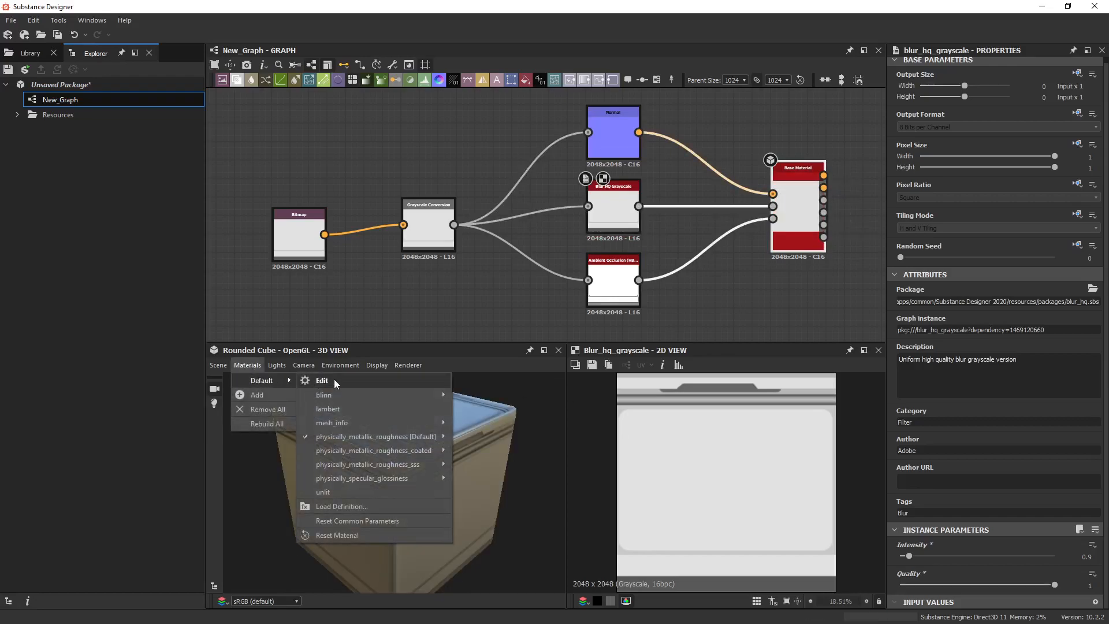
pyautogui.moveTo(351, 439)
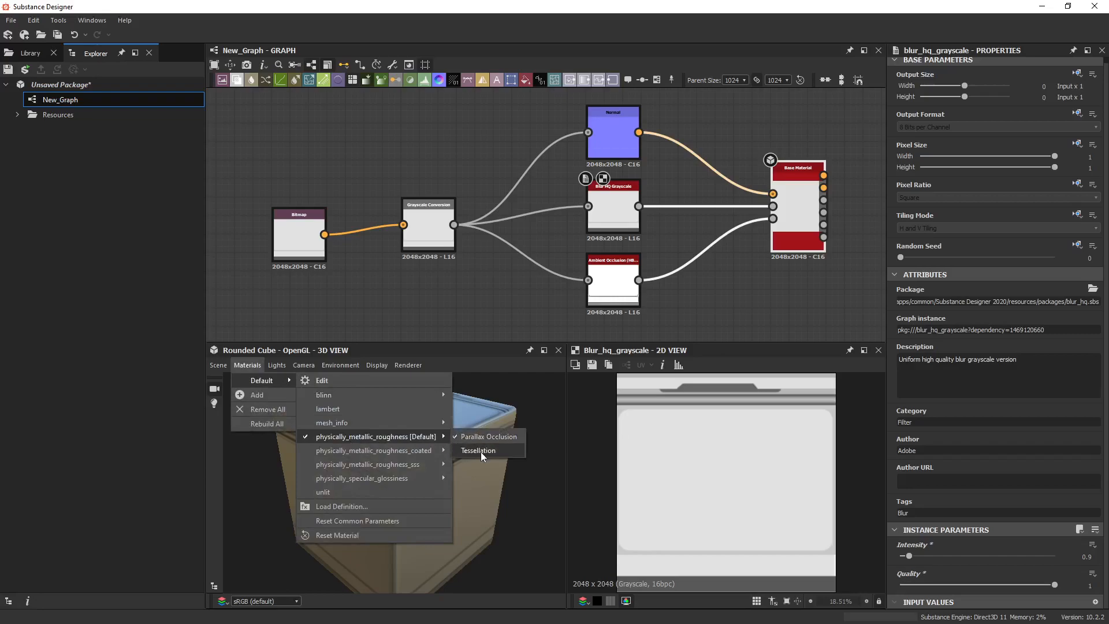
pyautogui.click(351, 379)
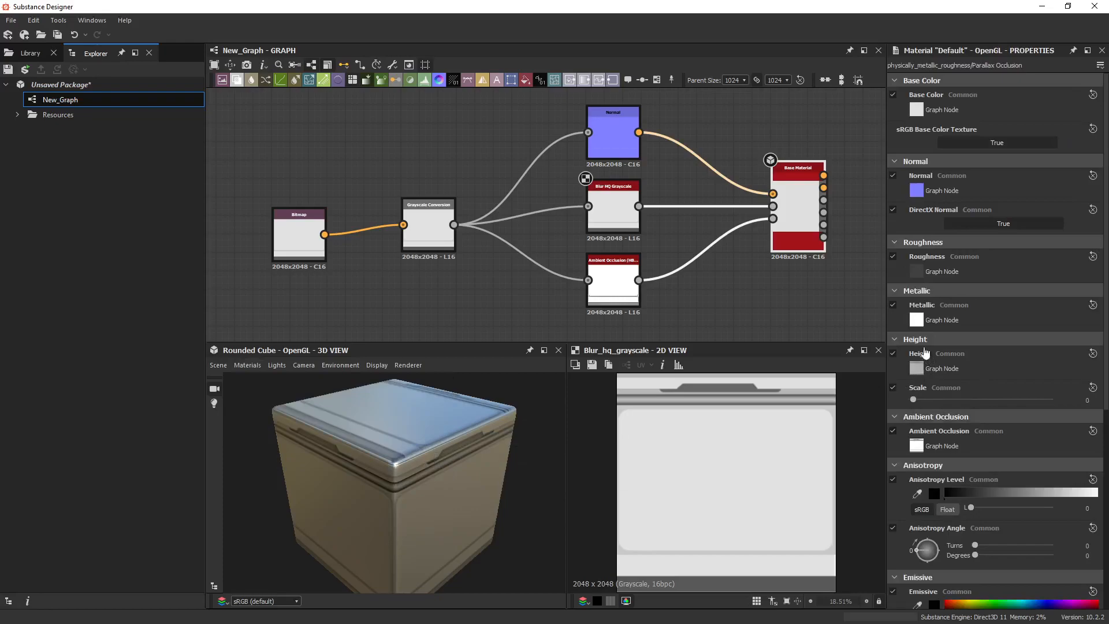
pyautogui.moveTo(951, 399); pyautogui.dragTo(984, 411)
pyautogui.moveTo(445, 447); pyautogui.dragTo(407, 462)
pyautogui.scroll(4, 445, 468)
pyautogui.moveTo(398, 467); pyautogui.dragTo(460, 476)
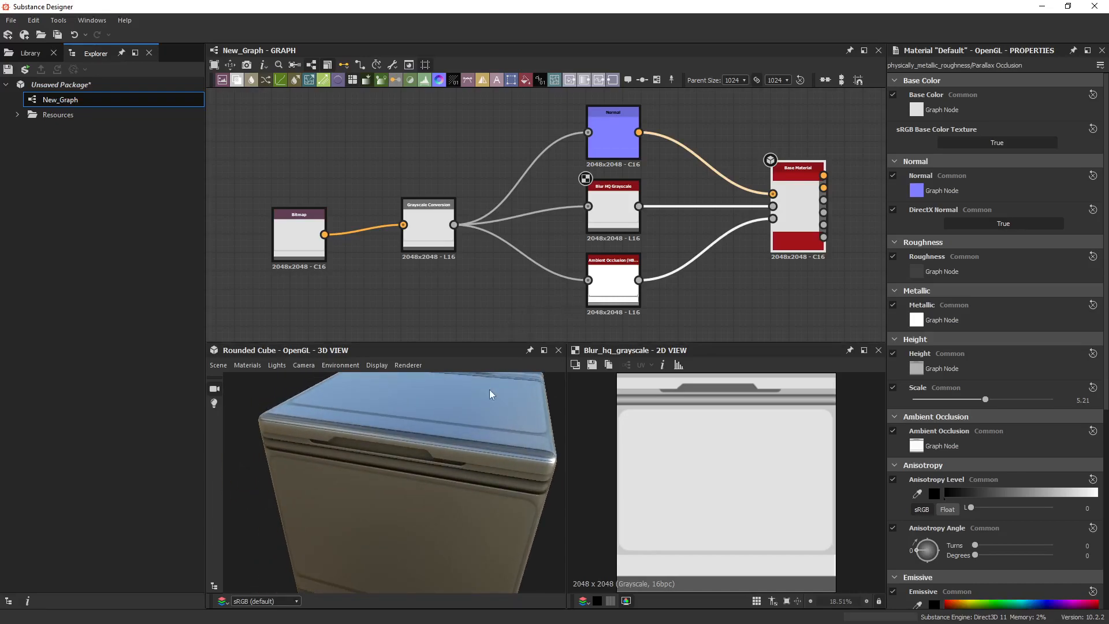
# Set the Base Material's Metallic value to 0 and its Roughness value to 70
pyautogui.doubleClick(800, 240)
pyautogui.scroll(-10, 1006, 445)
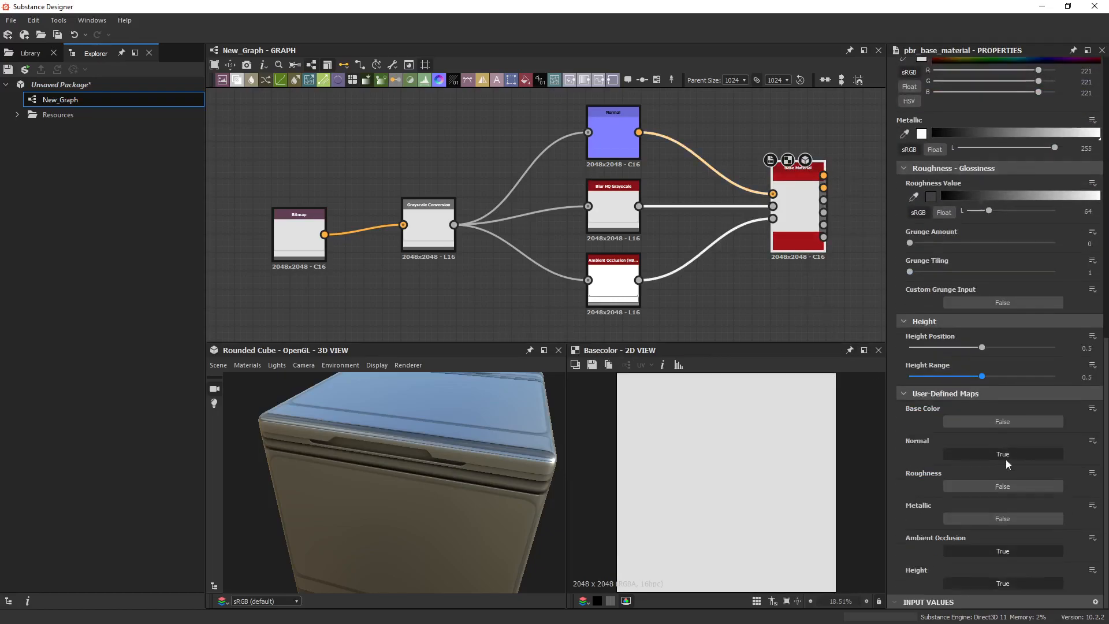
pyautogui.scroll(-2, 970, 385)
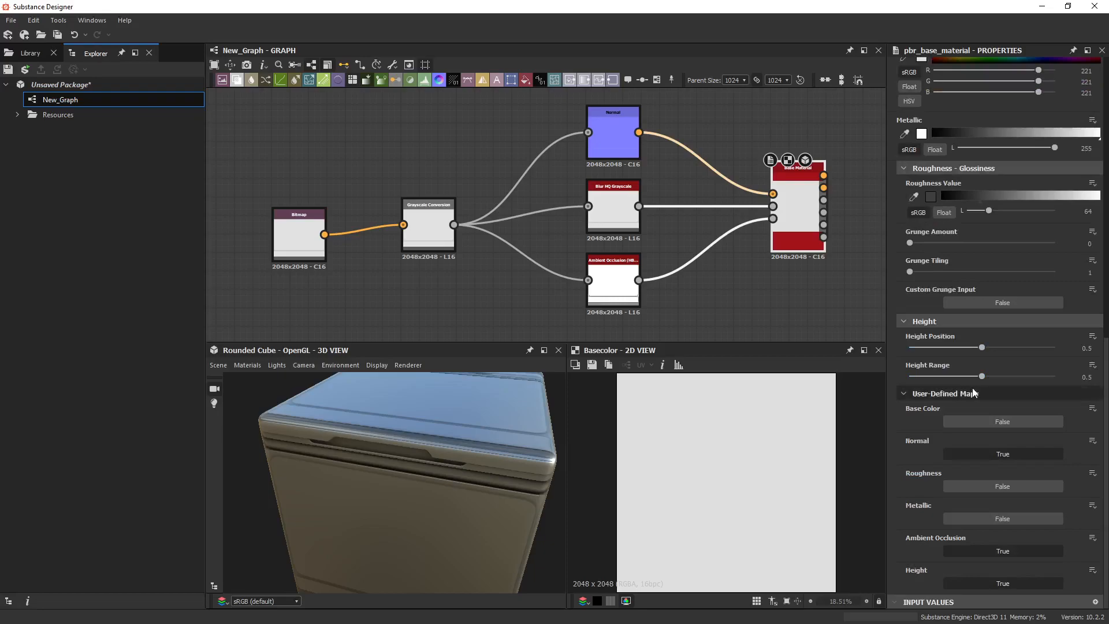
pyautogui.scroll(6, 959, 404)
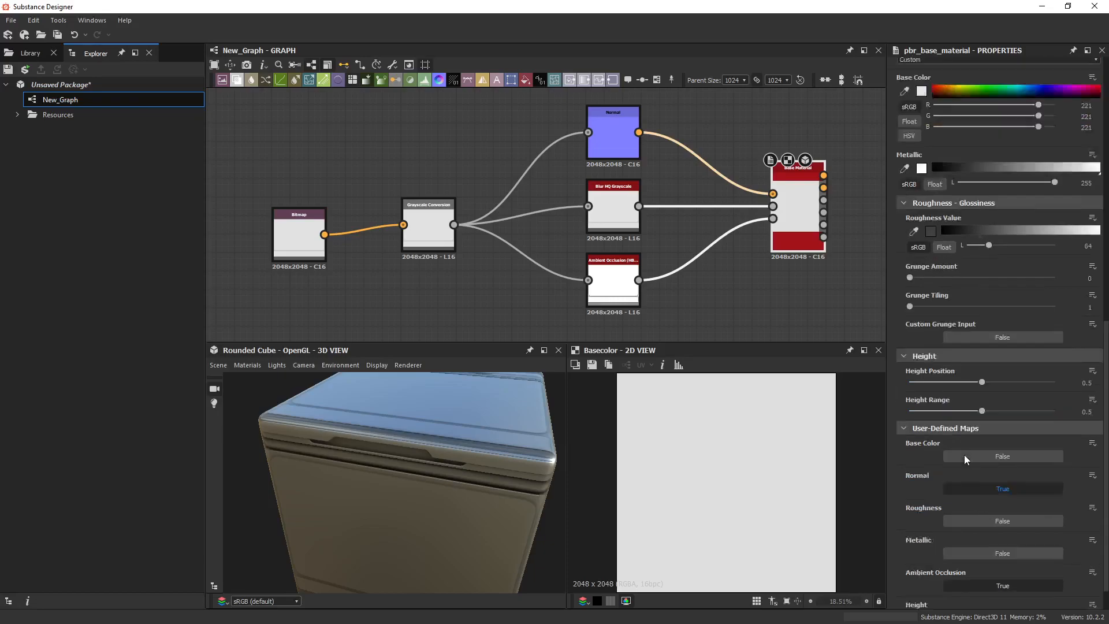
pyautogui.moveTo(1055, 355); pyautogui.dragTo(928, 356)
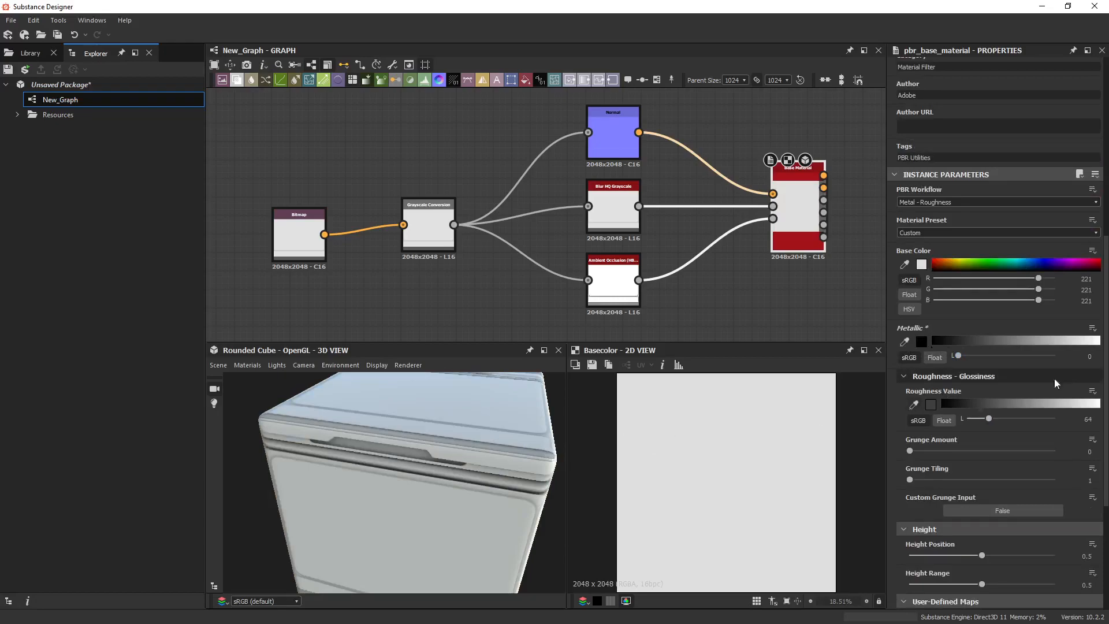
pyautogui.moveTo(989, 418); pyautogui.dragTo(991, 420)
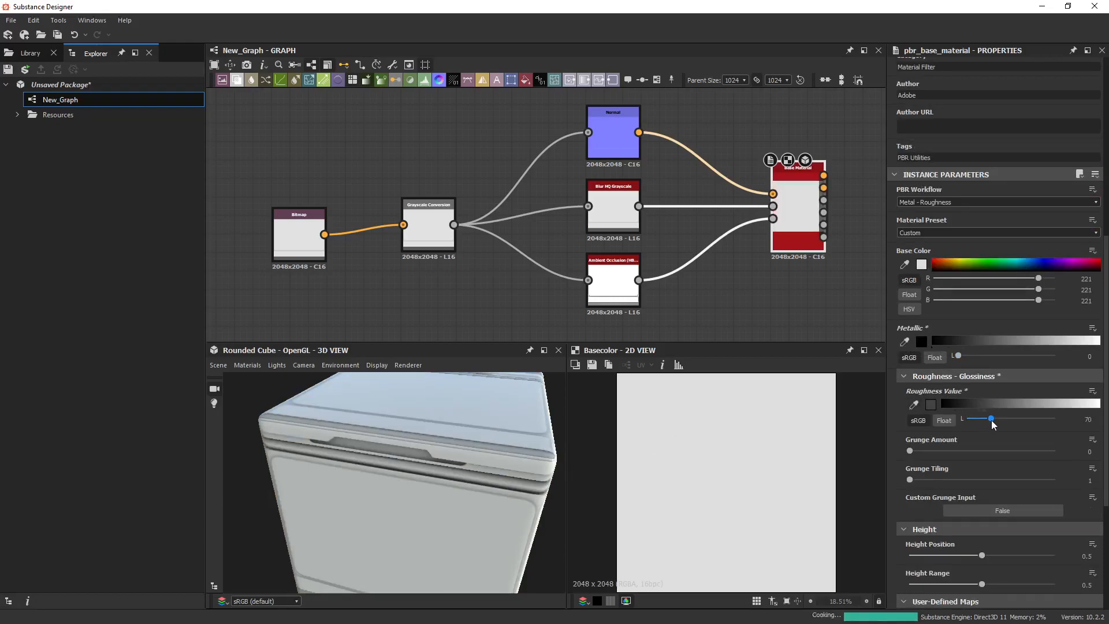
# Set the Base Material's Grunge Amount to 0.13 and its Roughness Value to 129, checking the surface on the preview cube
pyautogui.moveTo(909, 451); pyautogui.dragTo(919, 451)
pyautogui.moveTo(482, 448); pyautogui.dragTo(460, 461)
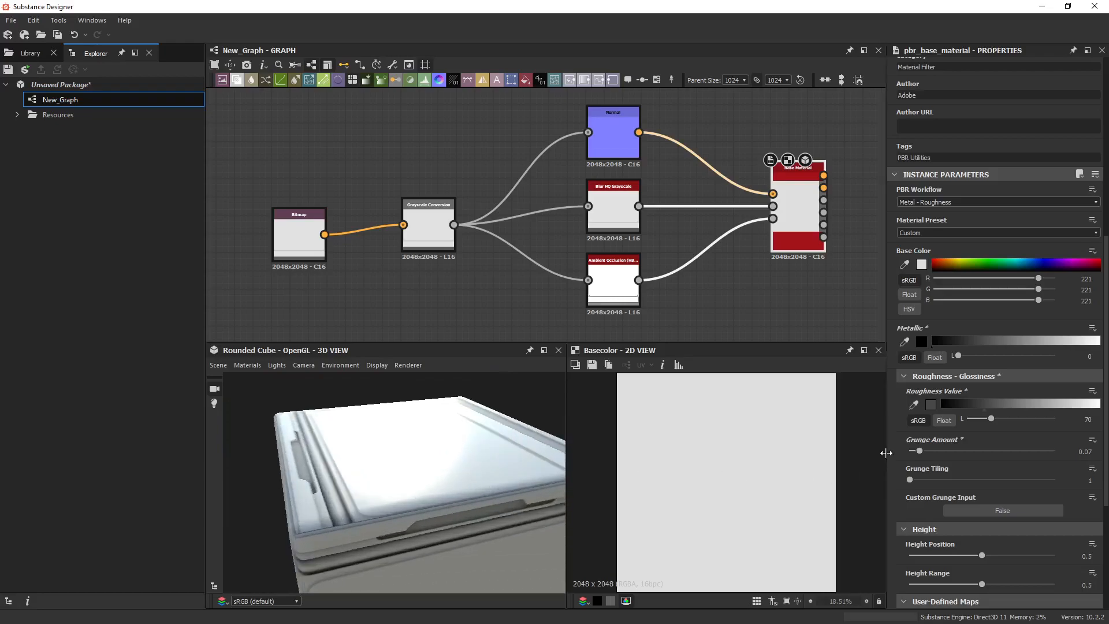
pyautogui.moveTo(919, 451)
pyautogui.mouseDown()
pyautogui.moveTo(984, 451)
pyautogui.moveTo(915, 458)
pyautogui.mouseUp()
pyautogui.moveTo(543, 468); pyautogui.dragTo(472, 484)
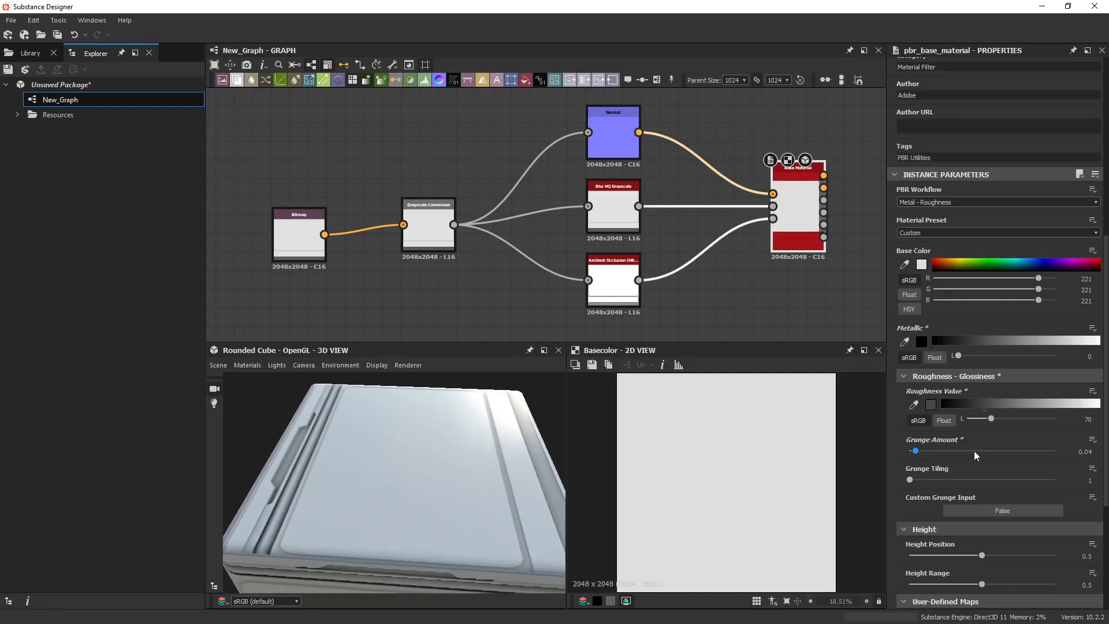
pyautogui.moveTo(918, 450)
pyautogui.mouseDown()
pyautogui.moveTo(945, 451)
pyautogui.moveTo(928, 451)
pyautogui.mouseUp()
pyautogui.moveTo(991, 419)
pyautogui.mouseDown()
pyautogui.moveTo(1018, 427)
pyautogui.moveTo(1006, 427)
pyautogui.mouseUp()
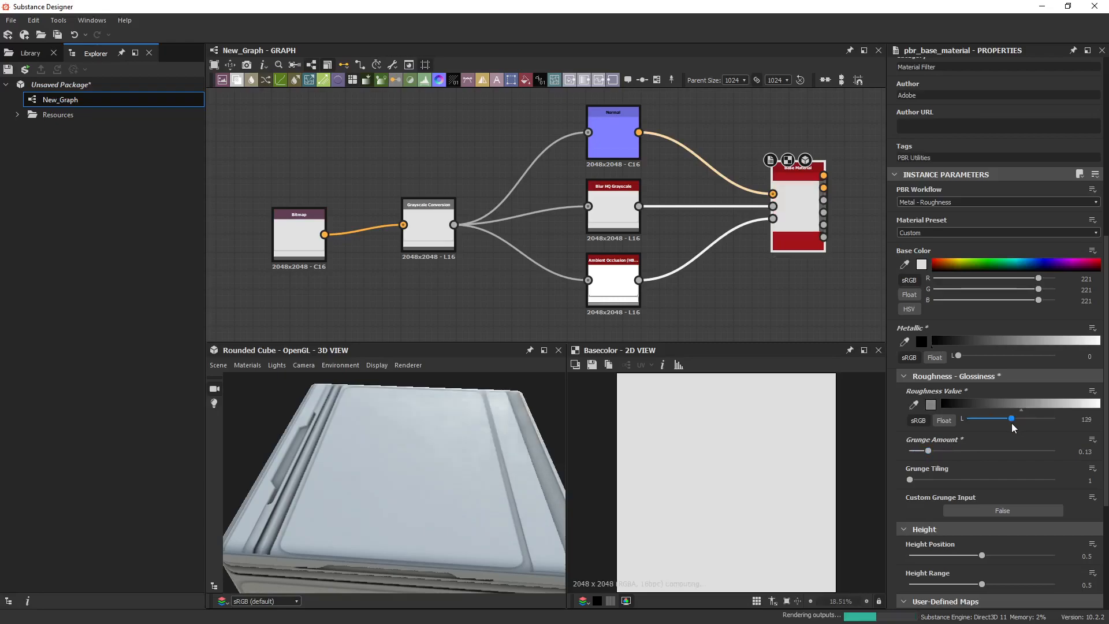
pyautogui.moveTo(409, 491); pyautogui.dragTo(508, 439)
# Set the Normal node's intensity to 20 and inspect the stronger relief on the preview cube
pyautogui.click(600, 145)
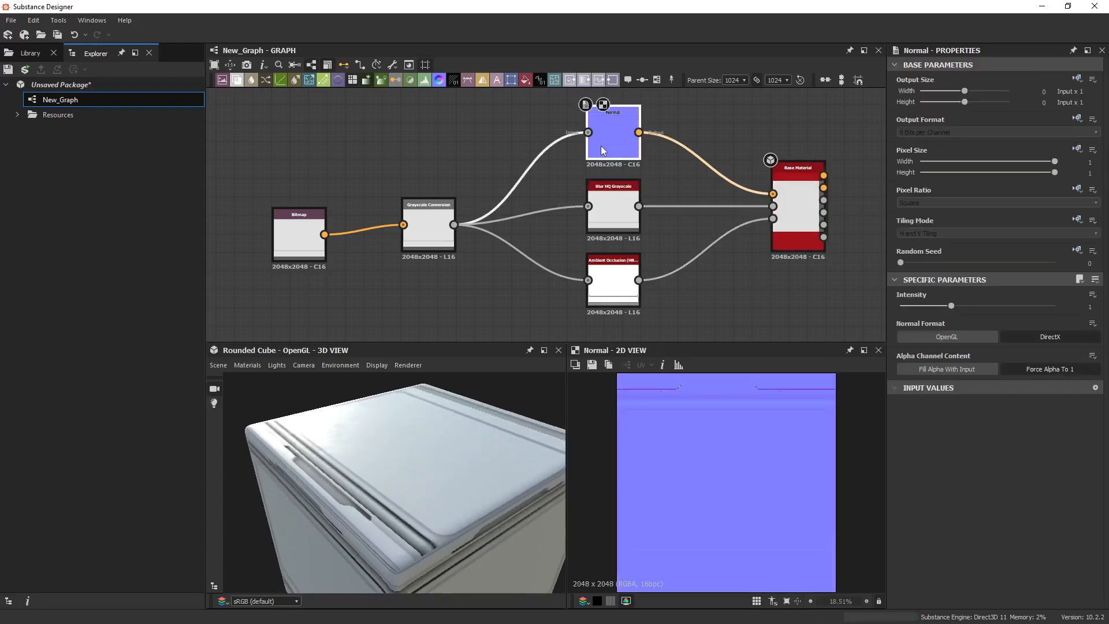
pyautogui.click(1085, 306)
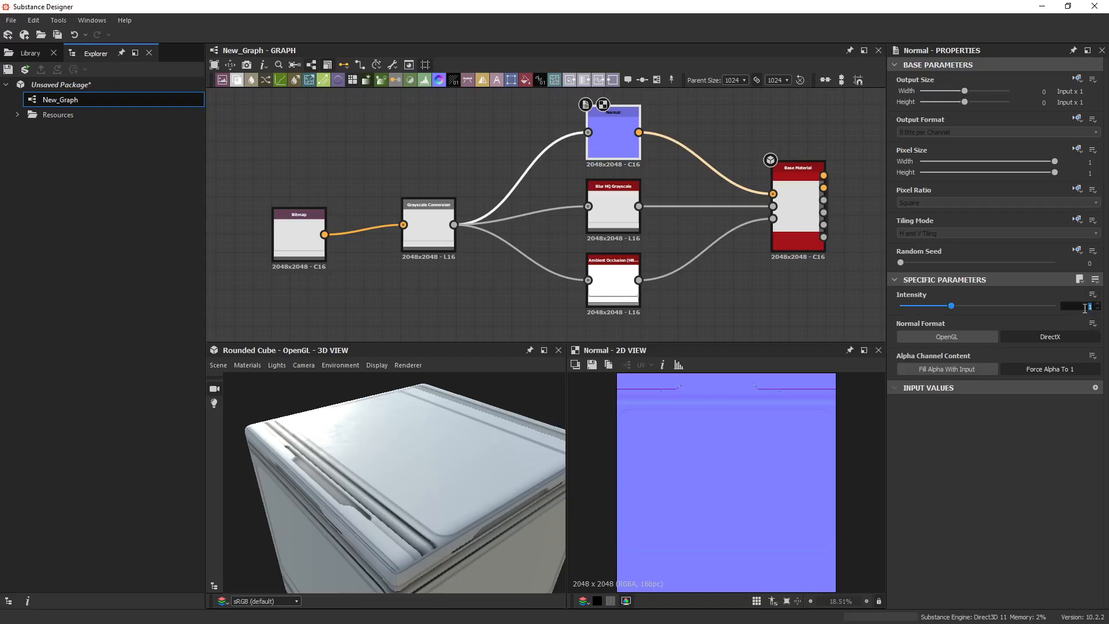
pyautogui.press('Return')
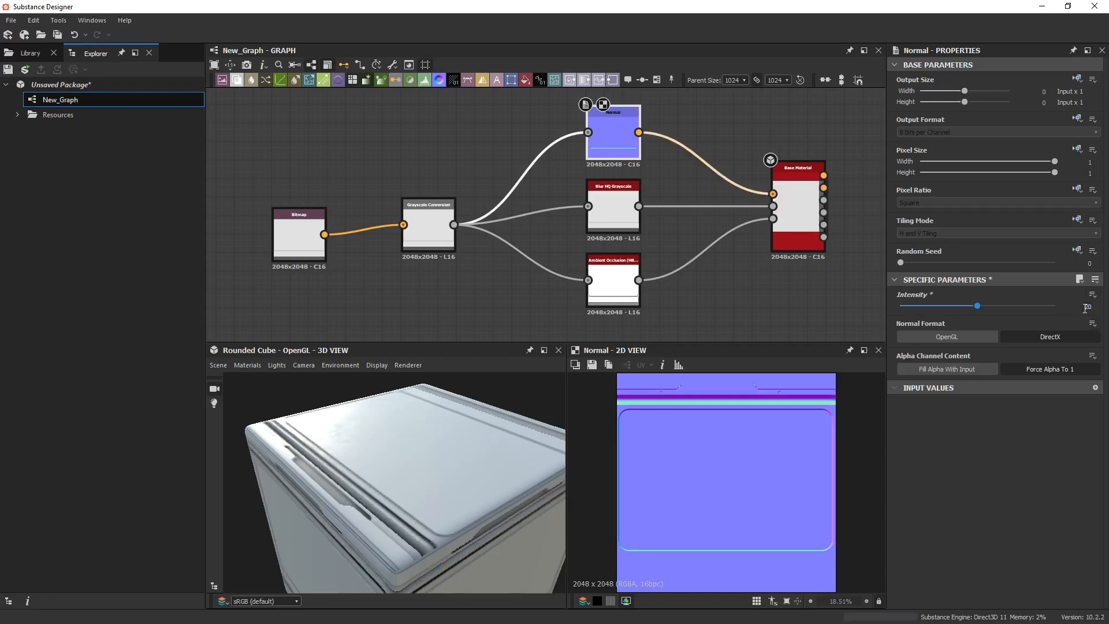
pyautogui.moveTo(431, 499); pyautogui.dragTo(469, 475)
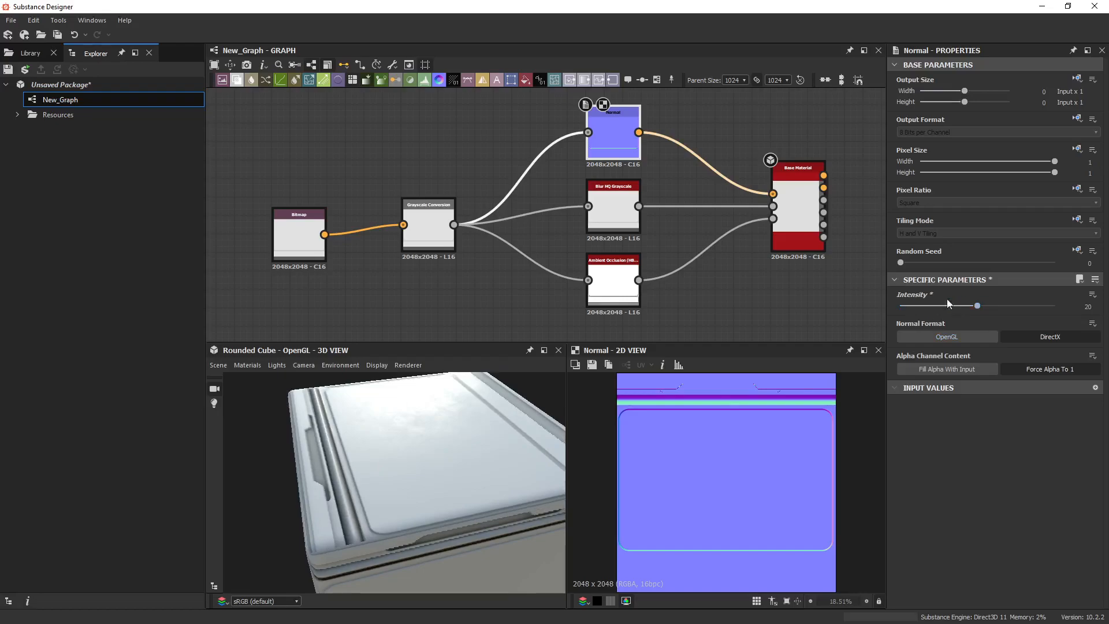
pyautogui.moveTo(490, 478); pyautogui.dragTo(451, 408)
# Rename the graph New_Graph as Trim_01A
pyautogui.rightClick(95, 100)
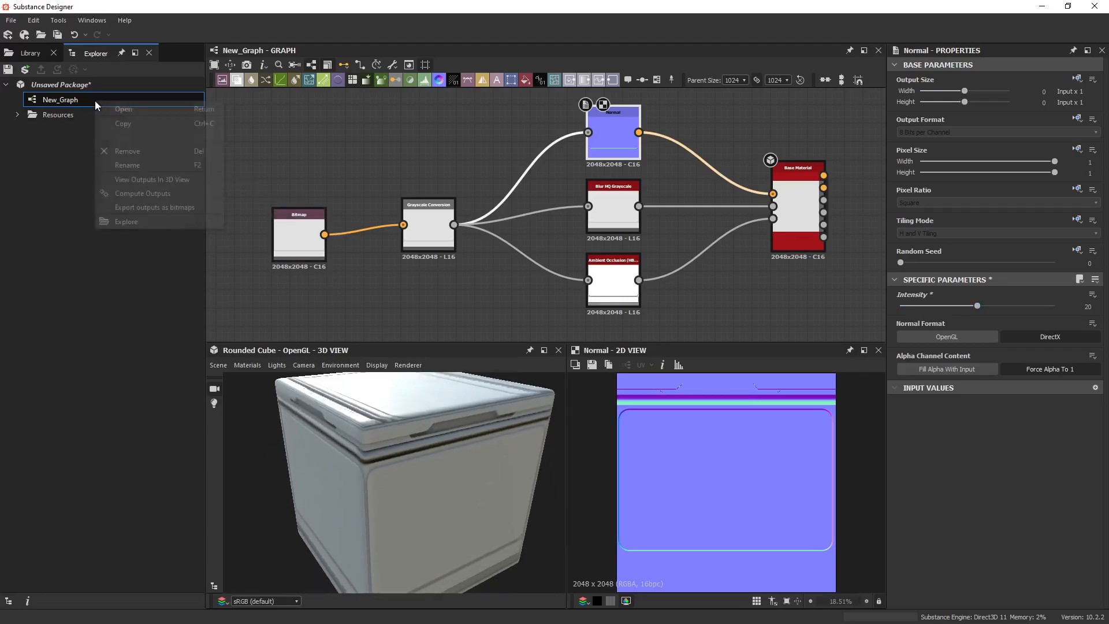
pyautogui.click(160, 166)
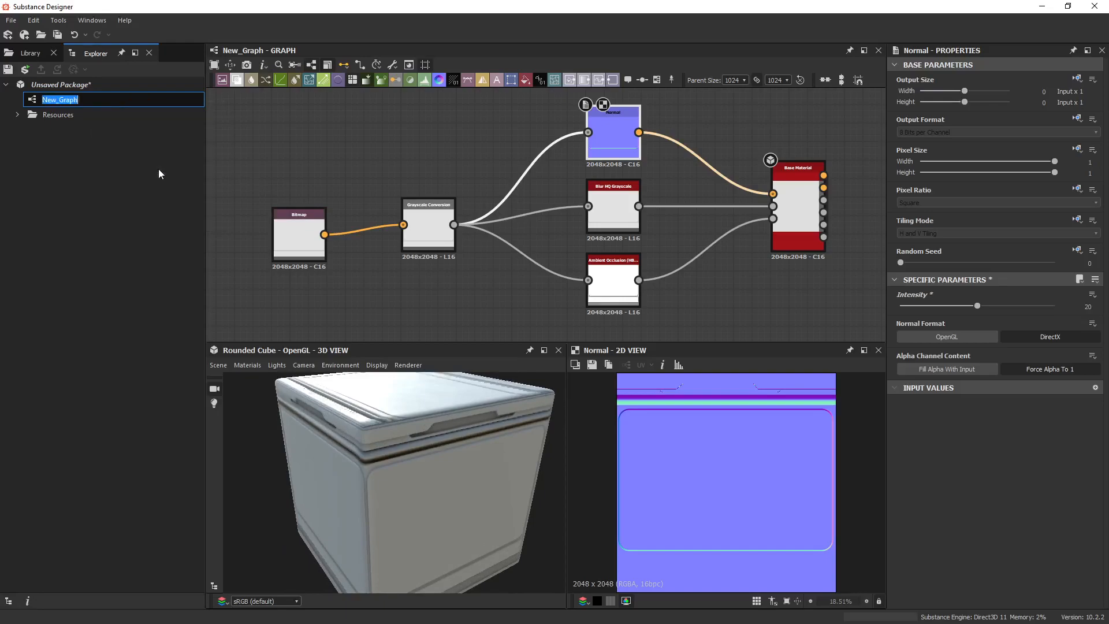
pyautogui.write('Trim')
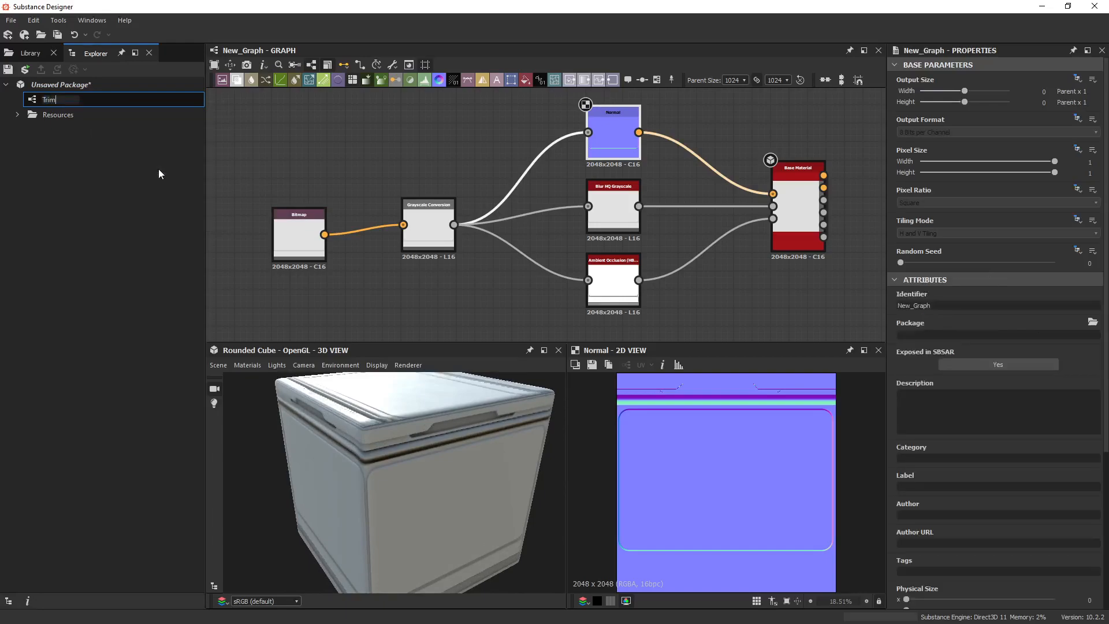
pyautogui.write('_01A')
pyautogui.press('Return')
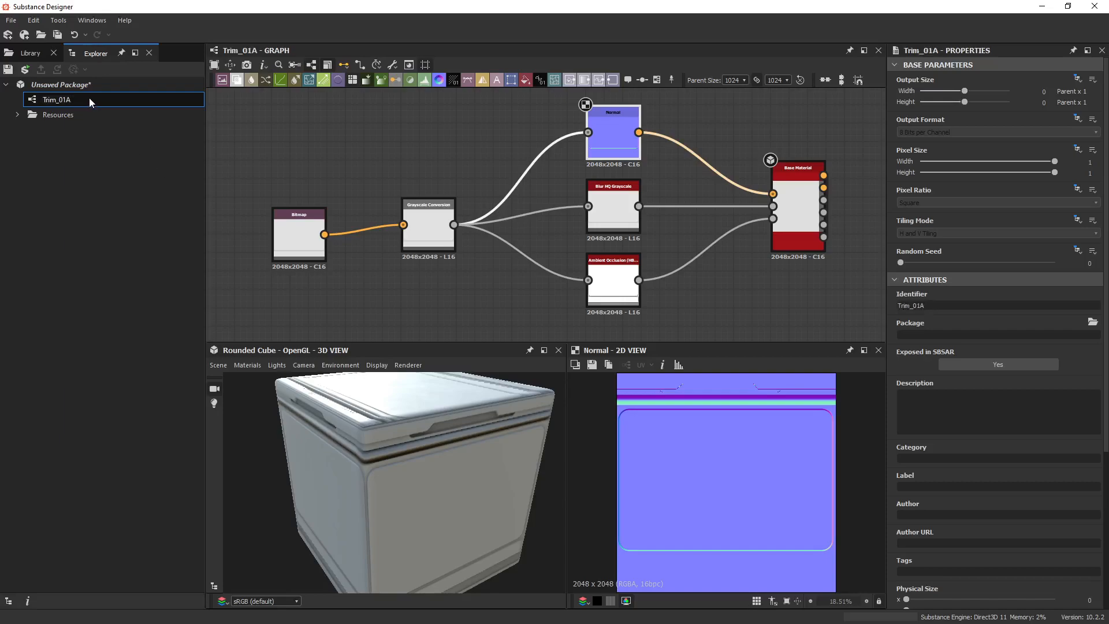
# Save the unsaved package to the Desktop as the Substance file Trim_01A
pyautogui.rightClick(87, 91)
pyautogui.click(151, 164)
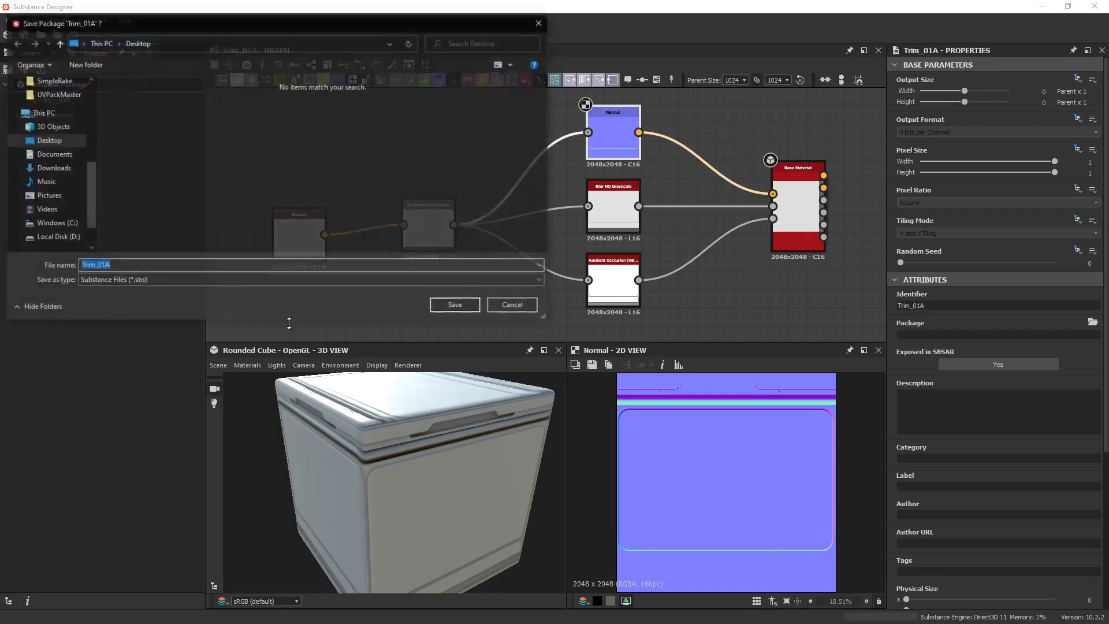
pyautogui.click(455, 306)
pyautogui.rightClick(88, 102)
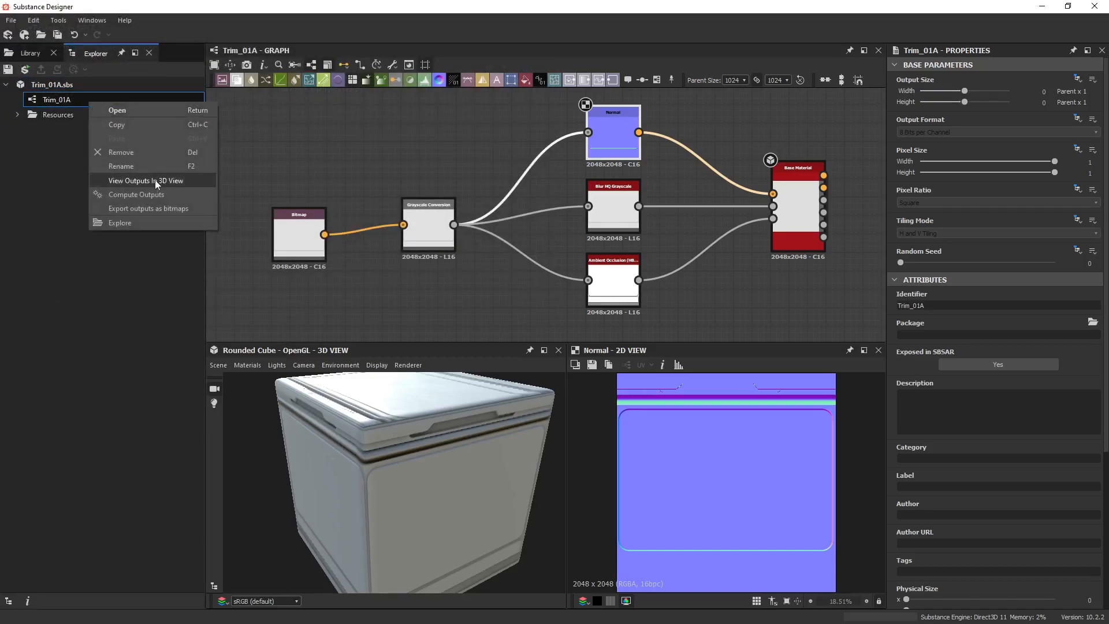
pyautogui.click(449, 123)
# Create output nodes for the Base Material, leaving out the hidden connectors
pyautogui.moveTo(779, 209)
pyautogui.mouseDown()
pyautogui.moveTo(816, 211)
pyautogui.moveTo(791, 214)
pyautogui.mouseUp()
pyautogui.rightClick(795, 212)
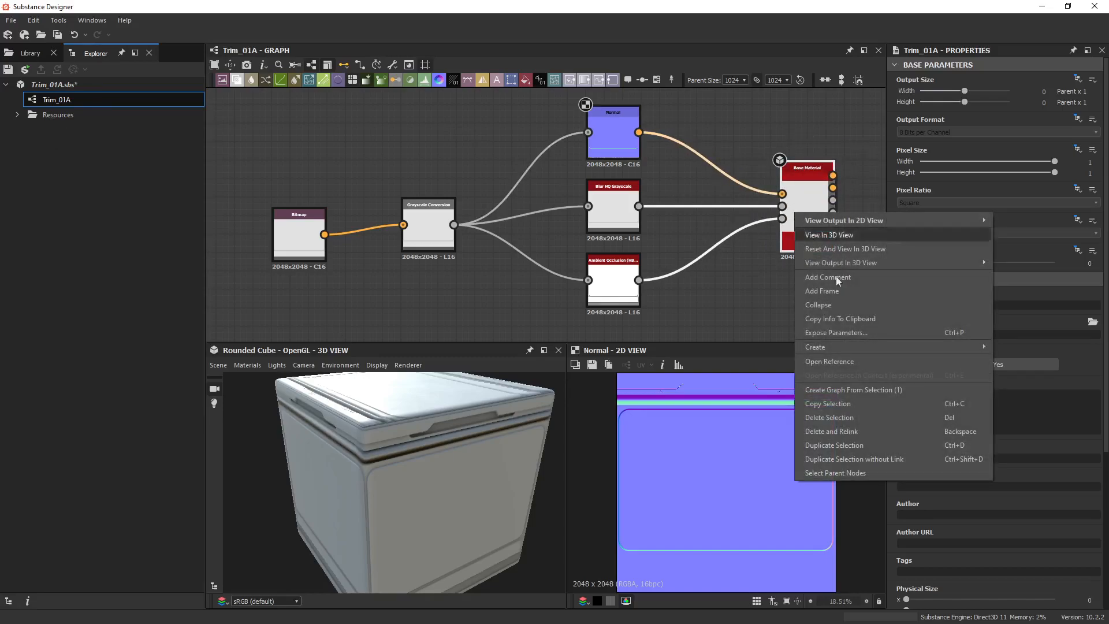
pyautogui.moveTo(858, 345)
pyautogui.click(1030, 366)
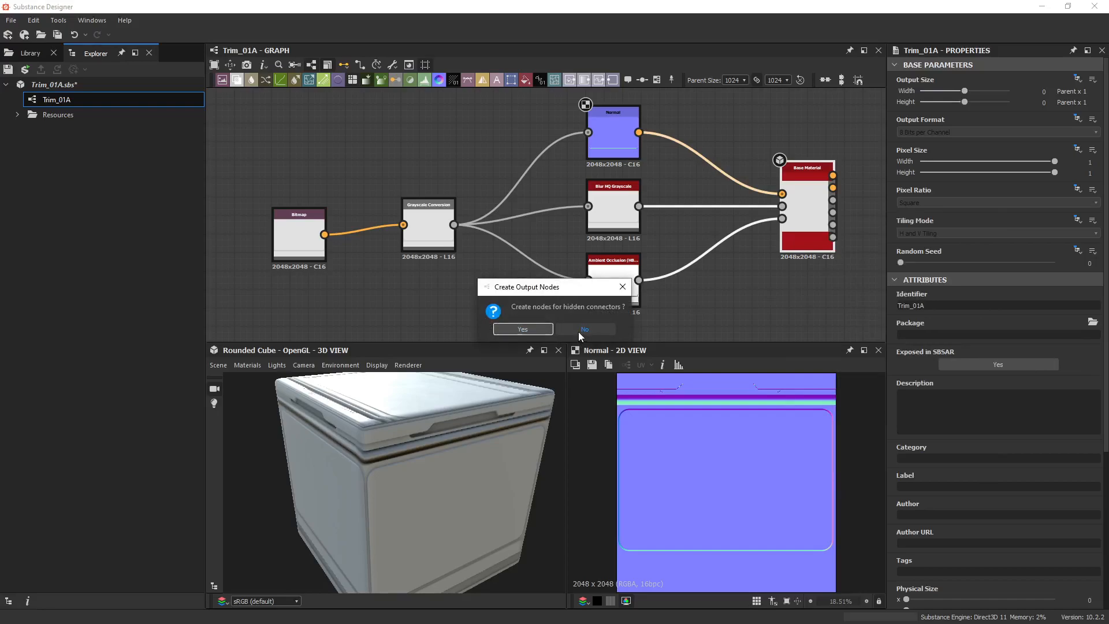
pyautogui.click(583, 329)
pyautogui.scroll(-5, 557, 240)
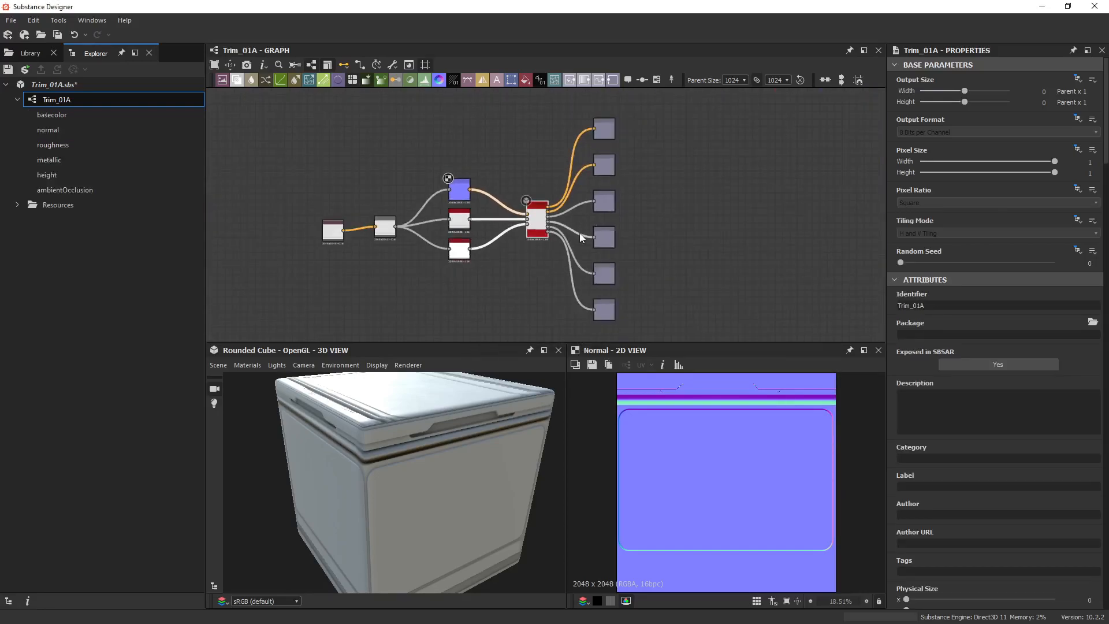
pyautogui.moveTo(580, 234); pyautogui.dragTo(609, 232, button='middle')
# Start a bitmap export of Trim_01A's outputs and make a new Desktop folder named Textures the destination
pyautogui.rightClick(78, 98)
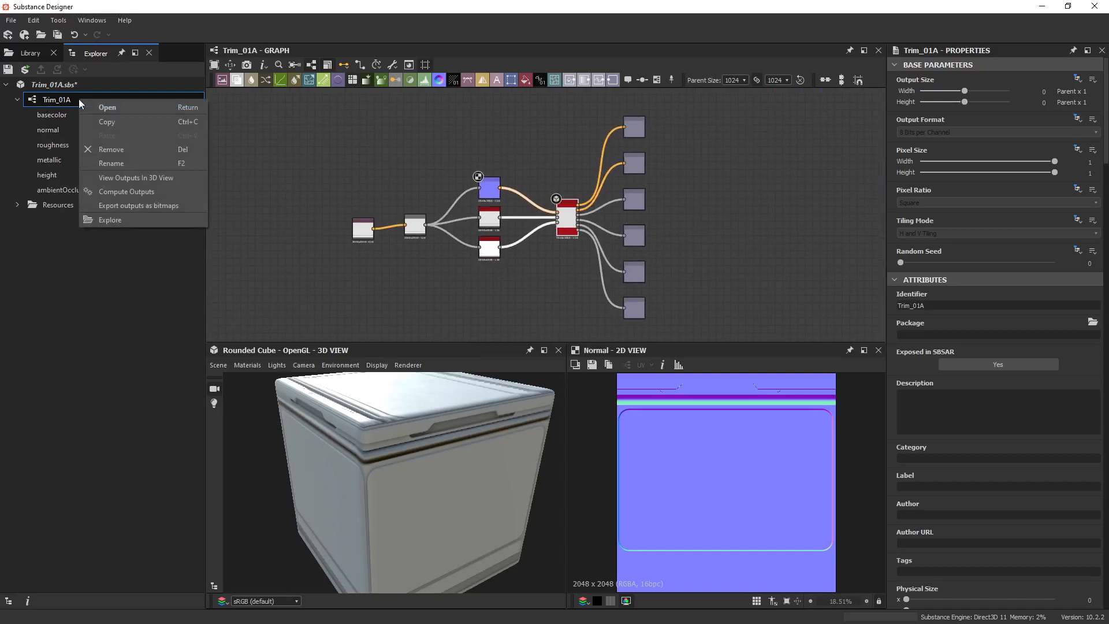
pyautogui.click(156, 202)
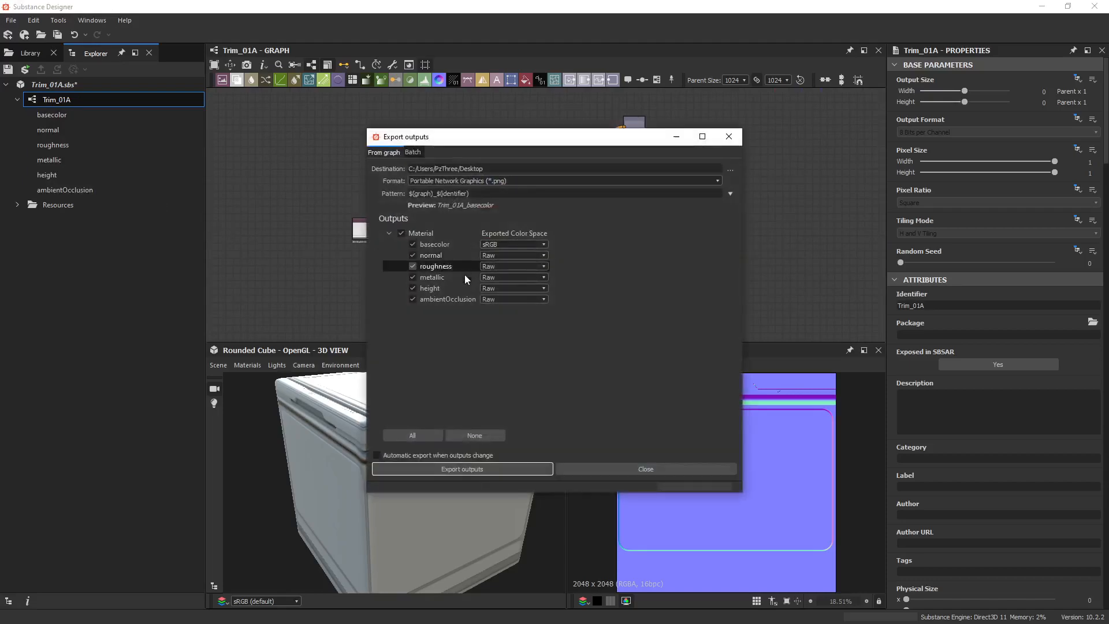
pyautogui.click(731, 169)
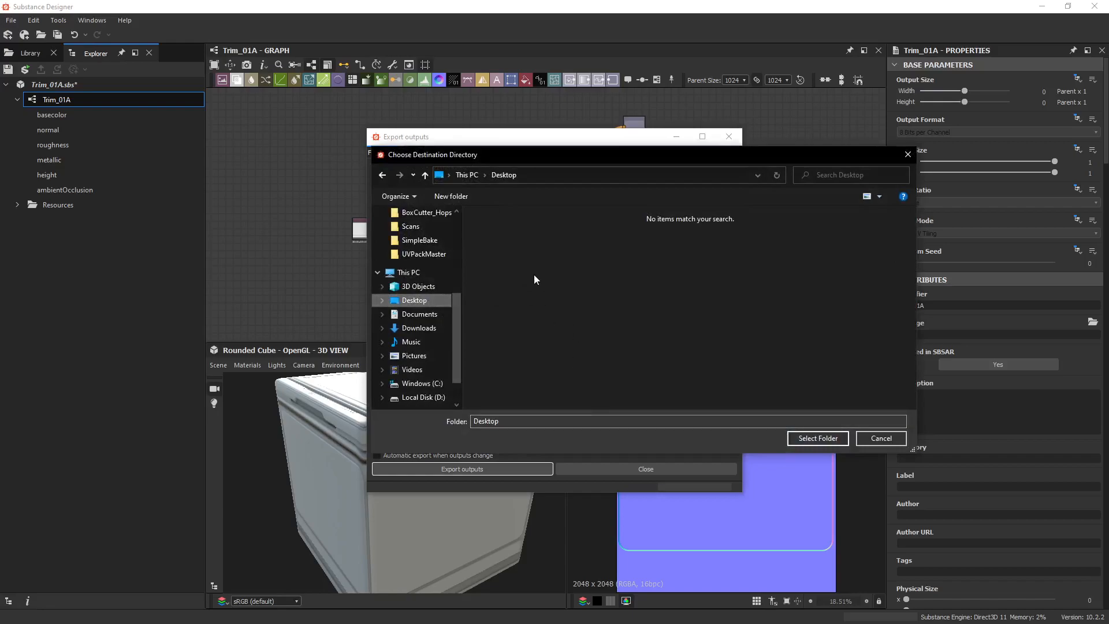
pyautogui.rightClick(534, 275)
pyautogui.moveTo(597, 393)
pyautogui.click(706, 396)
pyautogui.write('Textures')
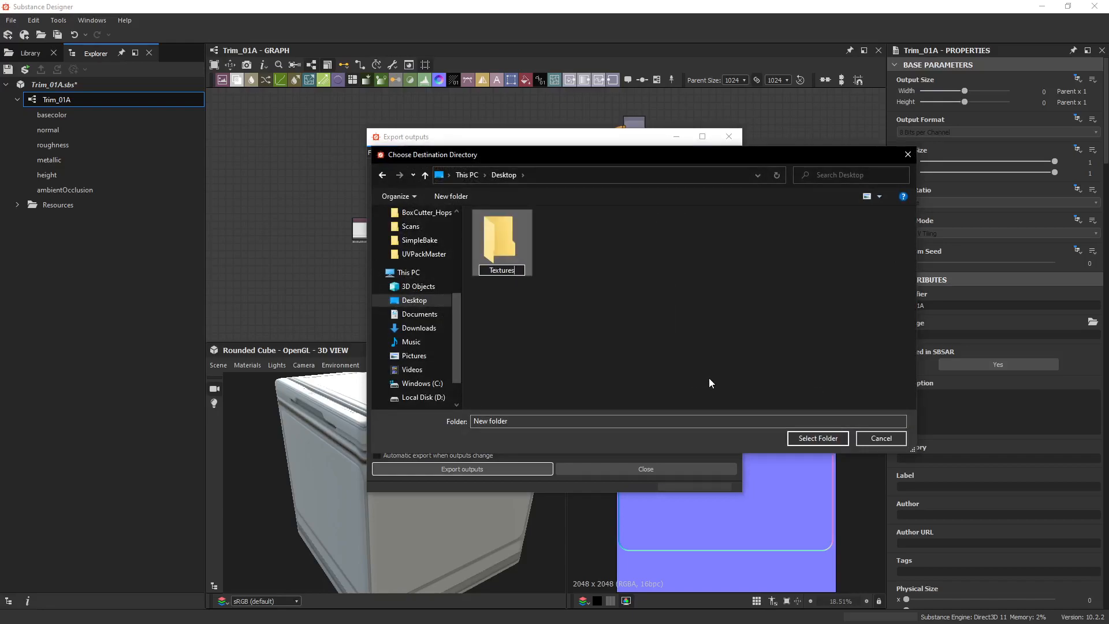
pyautogui.press('Return')
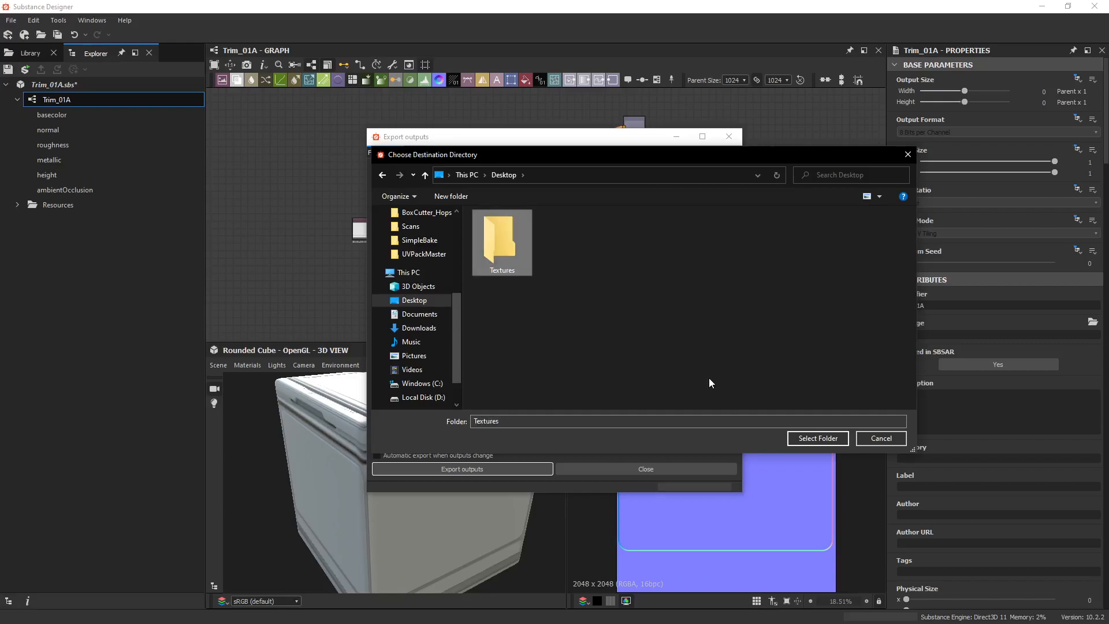
pyautogui.doubleClick(497, 257)
pyautogui.click(802, 440)
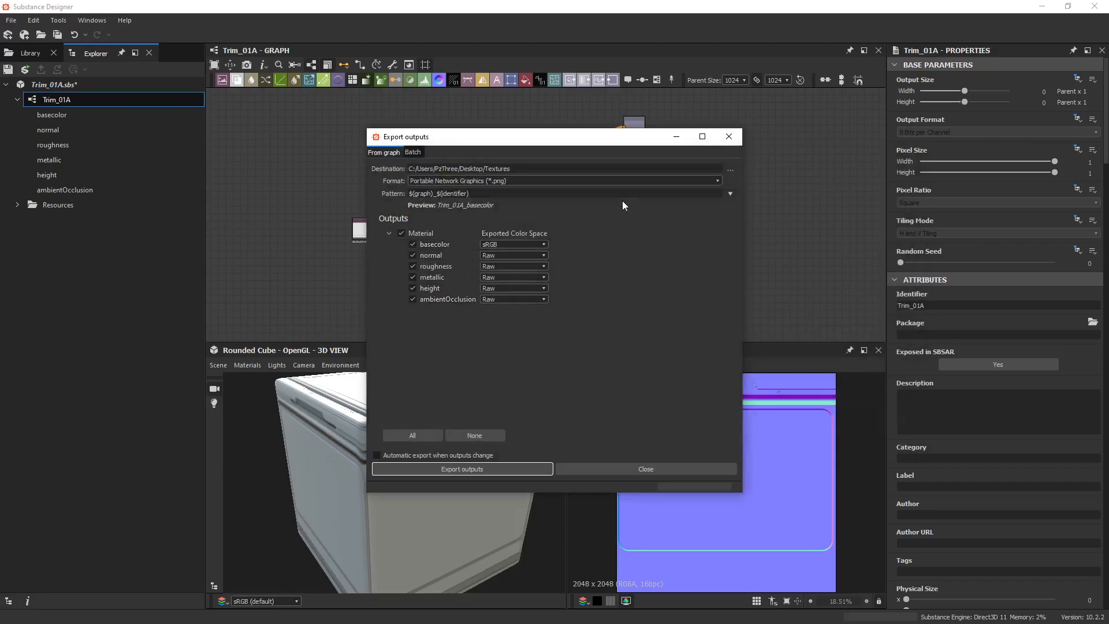
# Export all six Trim_01A outputs as PNG files and close the export dialog
pyautogui.moveTo(621, 142); pyautogui.dragTo(312, 163)
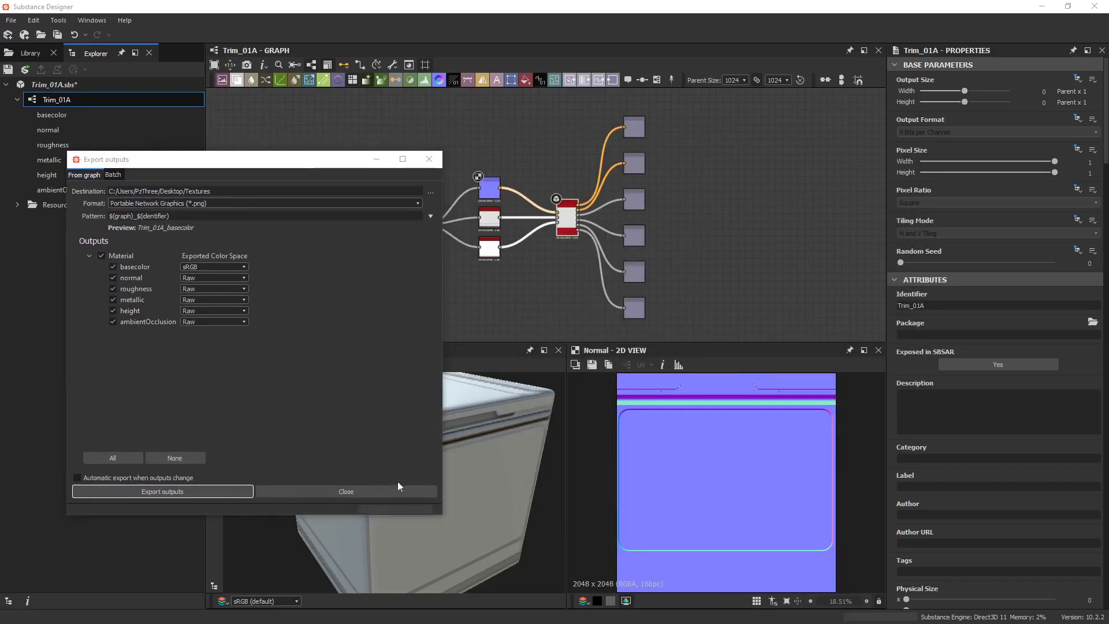
pyautogui.click(192, 491)
pyautogui.click(363, 491)
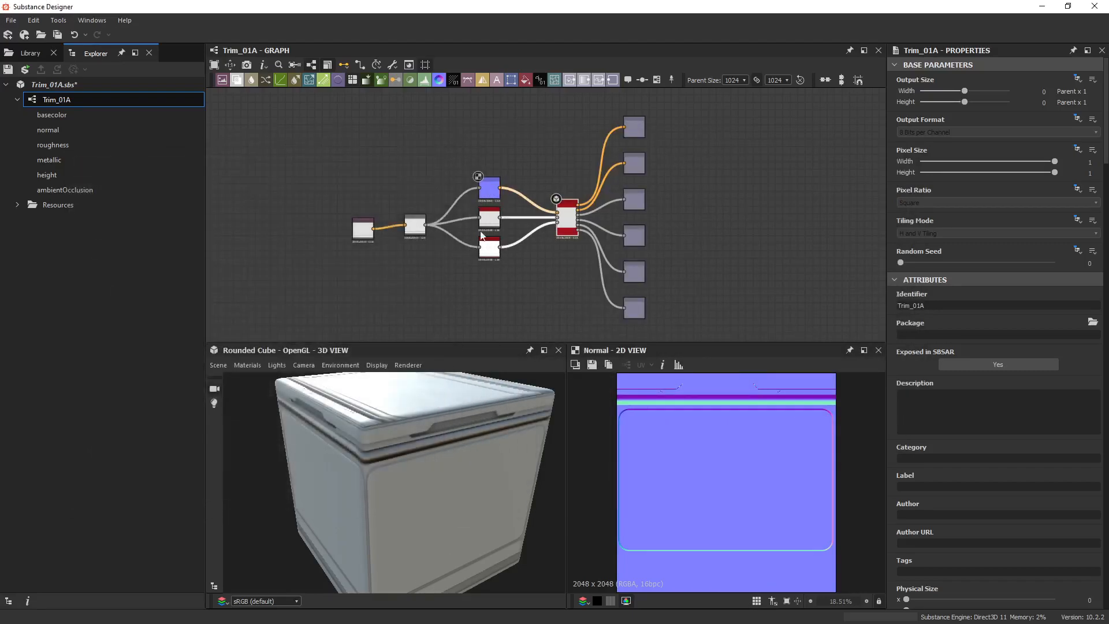
# Switch the Normal node's normal format to OpenGL
pyautogui.click(489, 189)
pyautogui.click(945, 340)
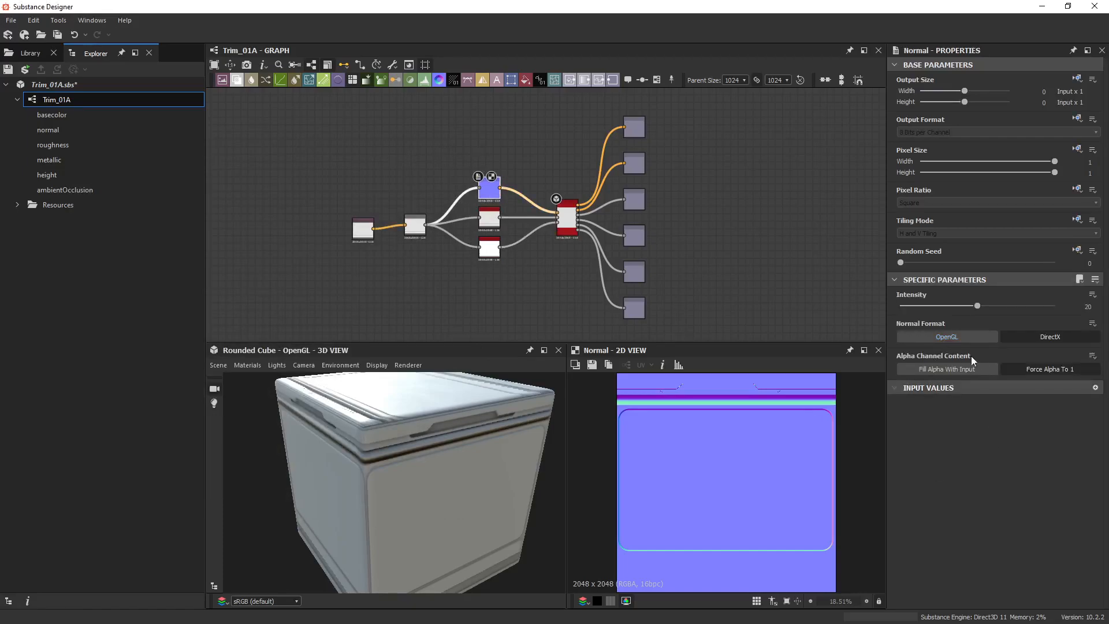
pyautogui.click(966, 340)
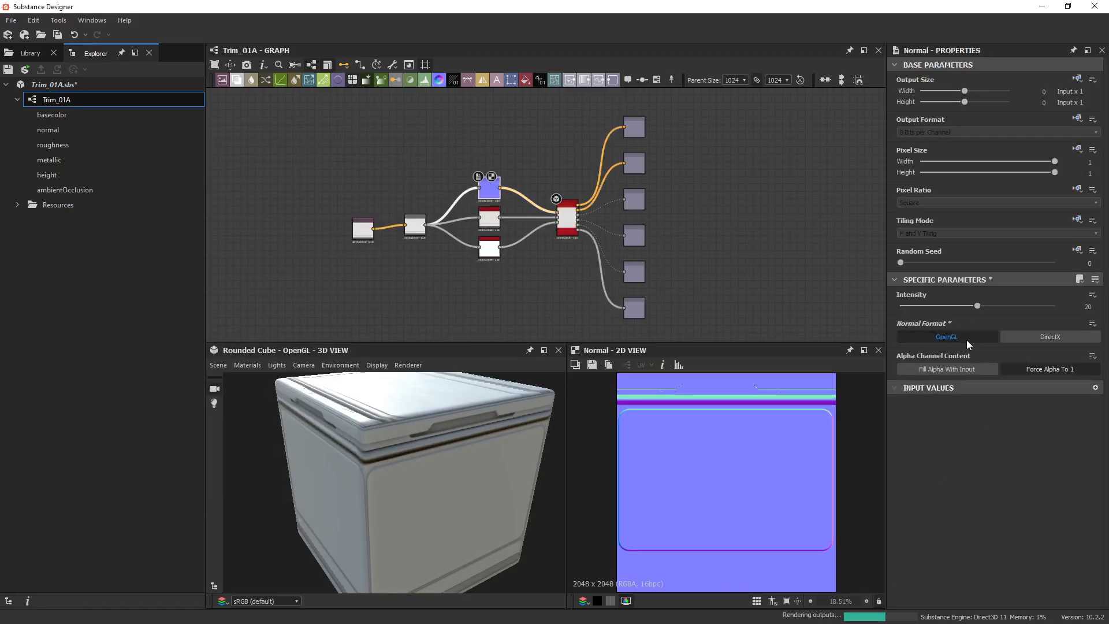
# Export all six Trim_01A outputs again as PNG bitmaps into the Desktop's Textures folder
pyautogui.rightClick(88, 85)
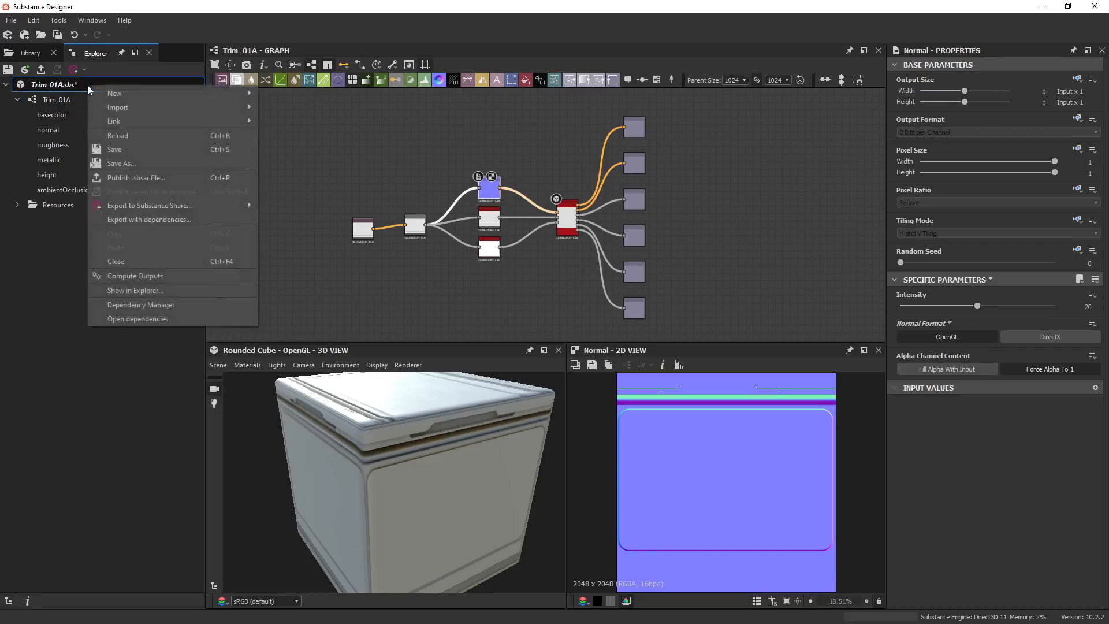
pyautogui.rightClick(55, 100)
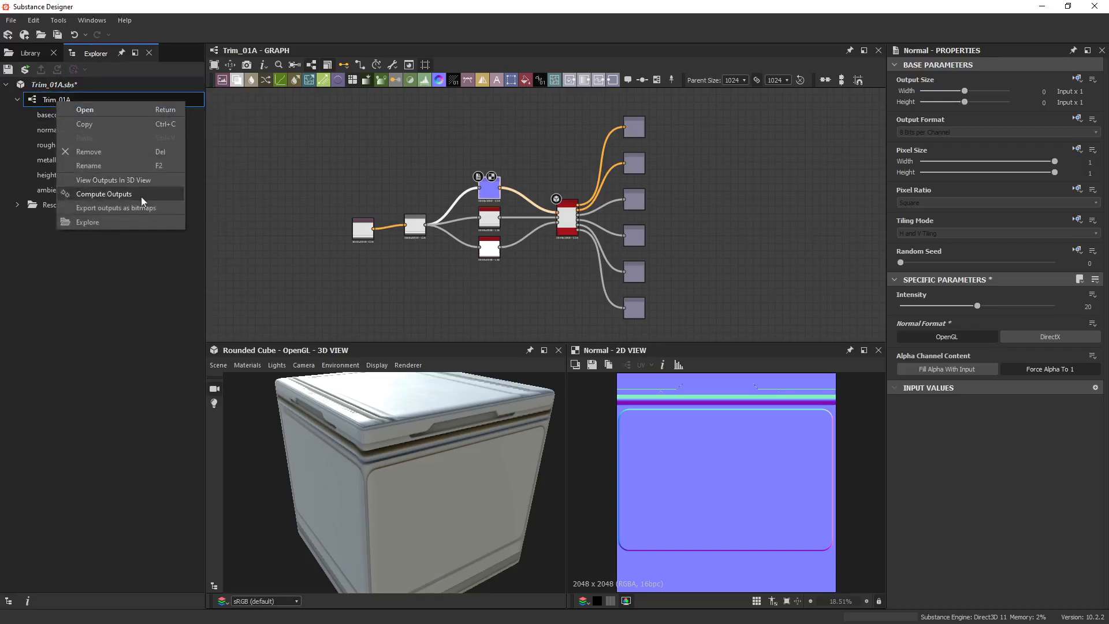
pyautogui.click(148, 209)
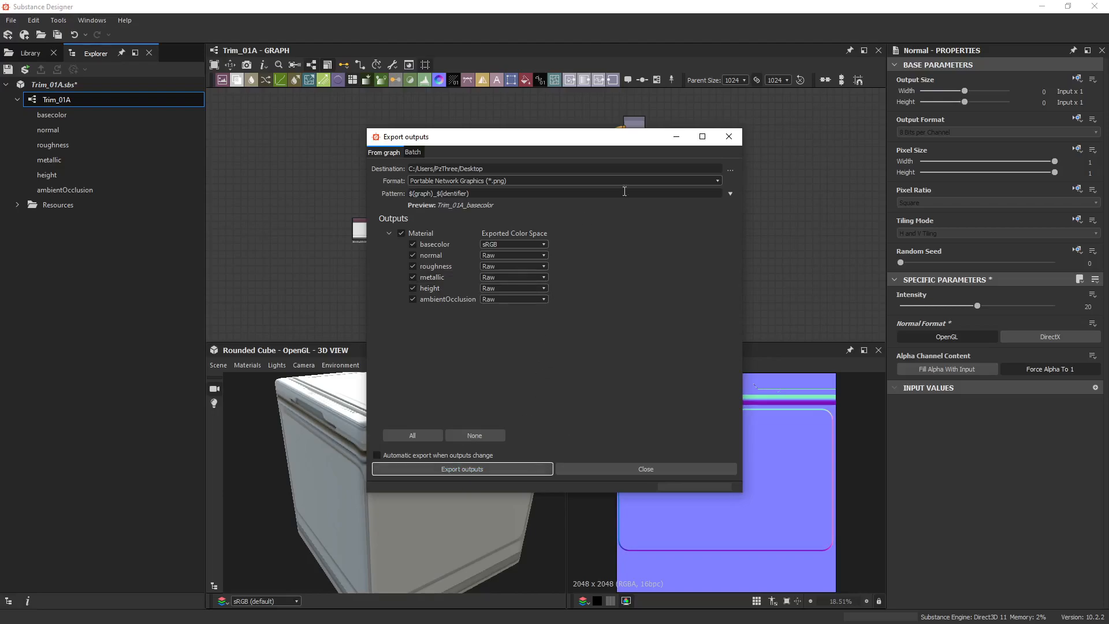
pyautogui.click(730, 169)
pyautogui.doubleClick(495, 243)
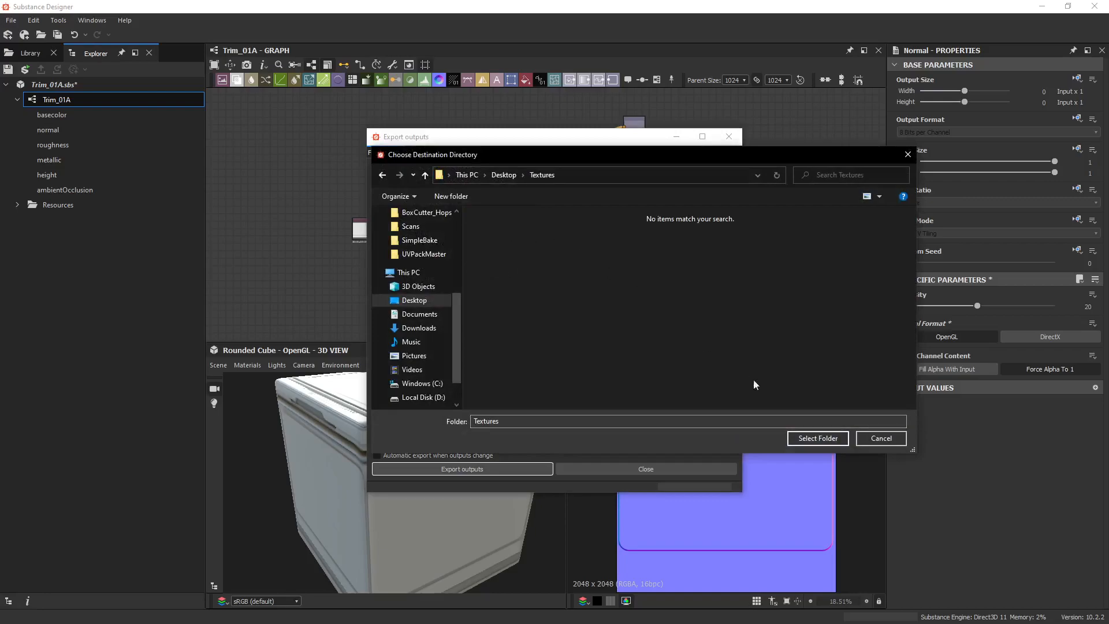
pyautogui.click(815, 437)
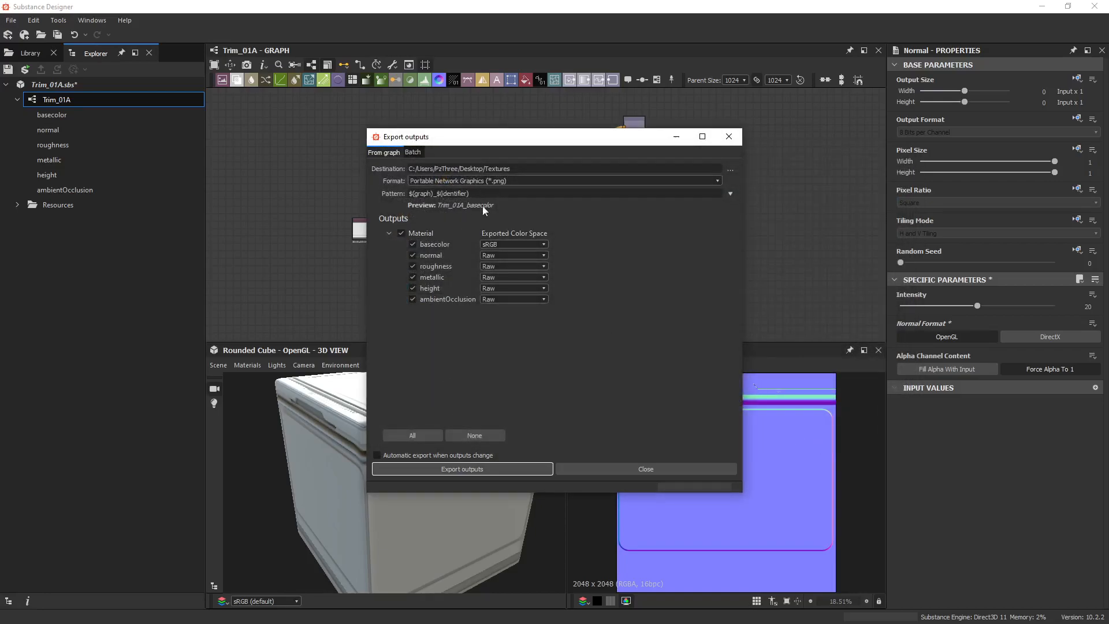
pyautogui.click(486, 468)
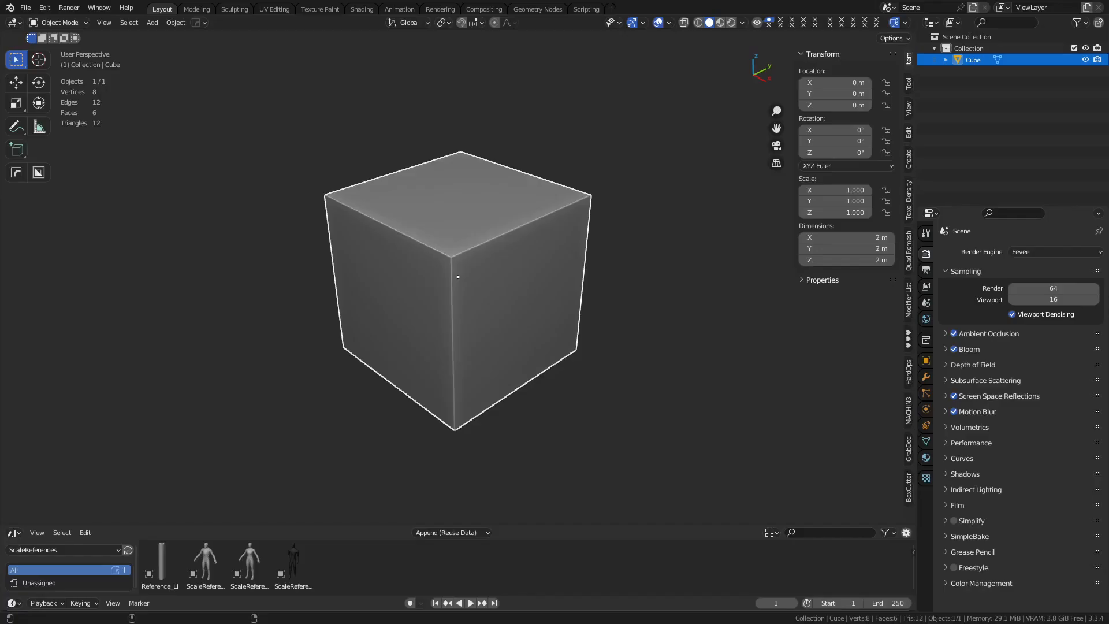
# Create a new material on the cube in the Shading workspace and open the Desktop's Textures folder with Principled Texture Setup
pyautogui.click(926, 457)
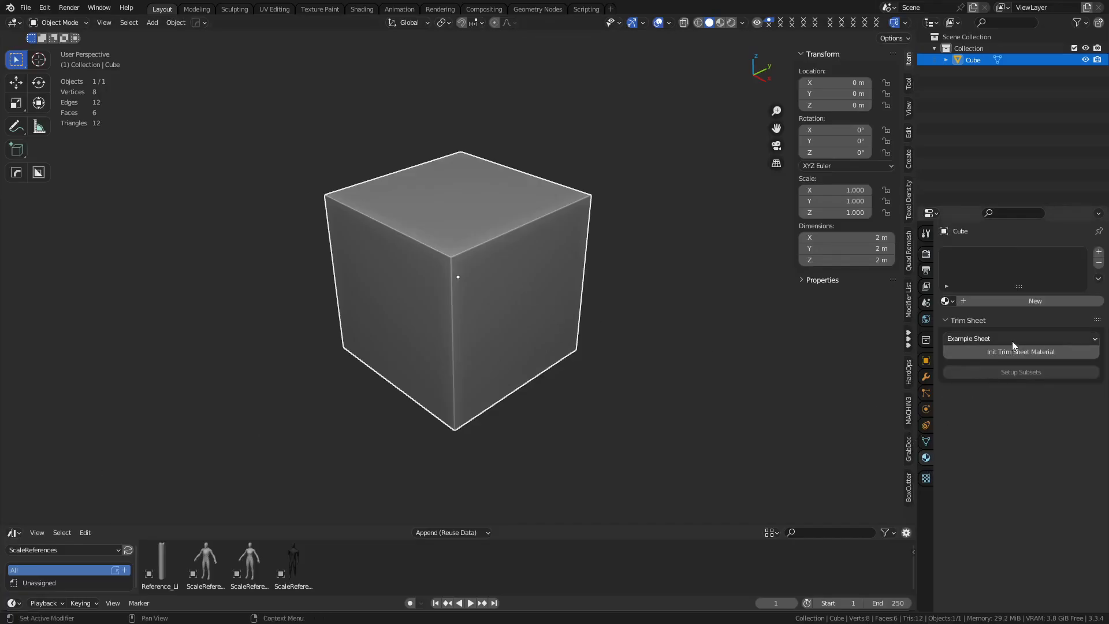
pyautogui.click(362, 10)
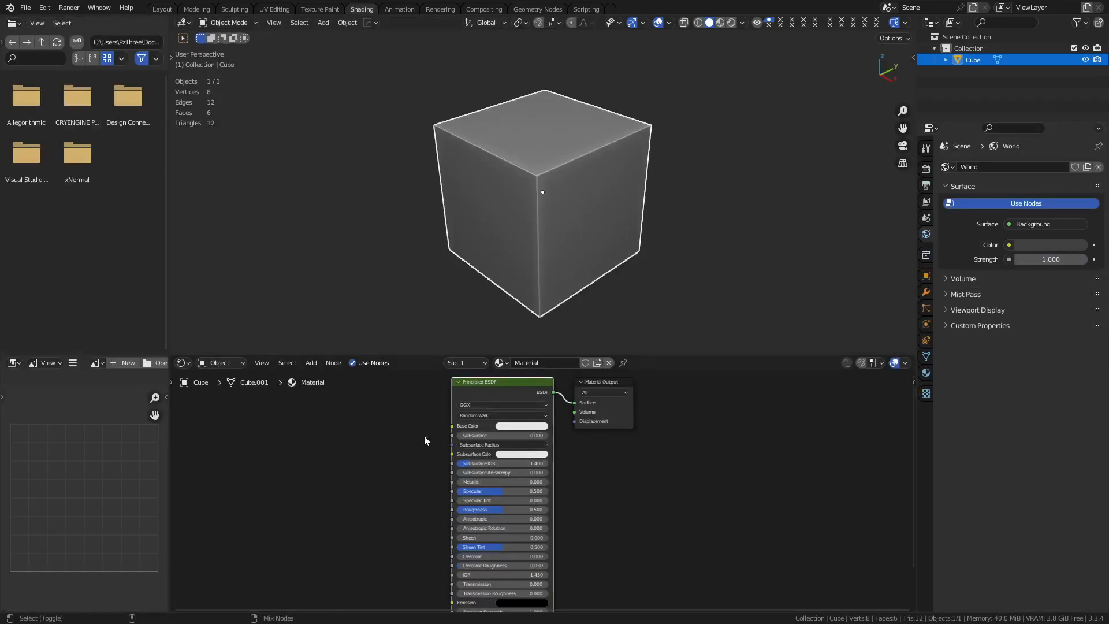
pyautogui.hotkey('ctrl', 'shift', 't')
pyautogui.click(287, 260)
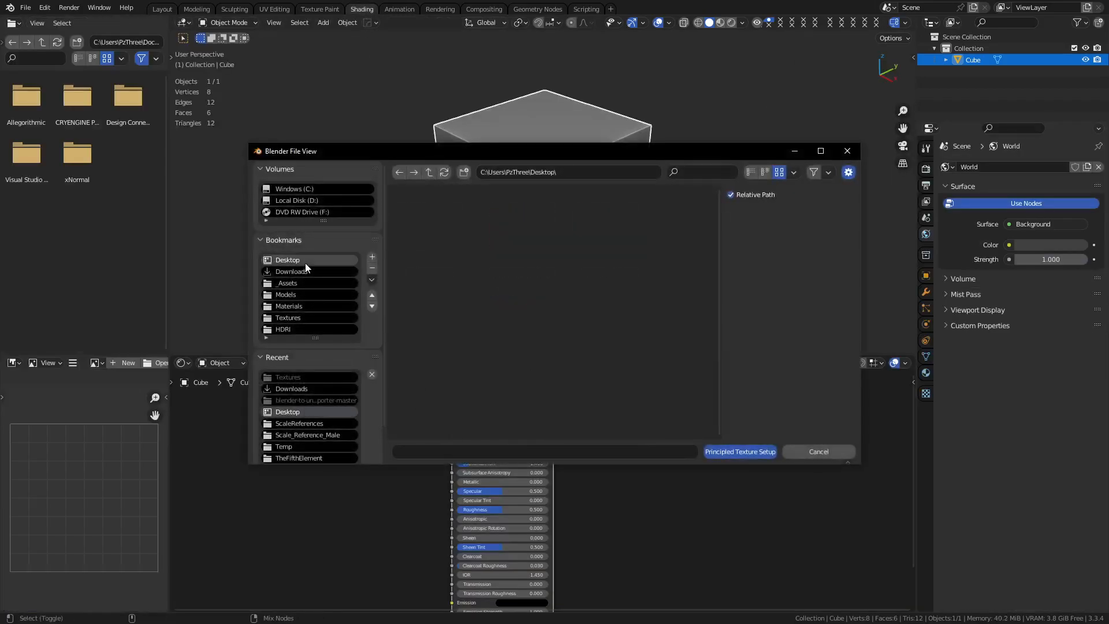
pyautogui.doubleClick(434, 231)
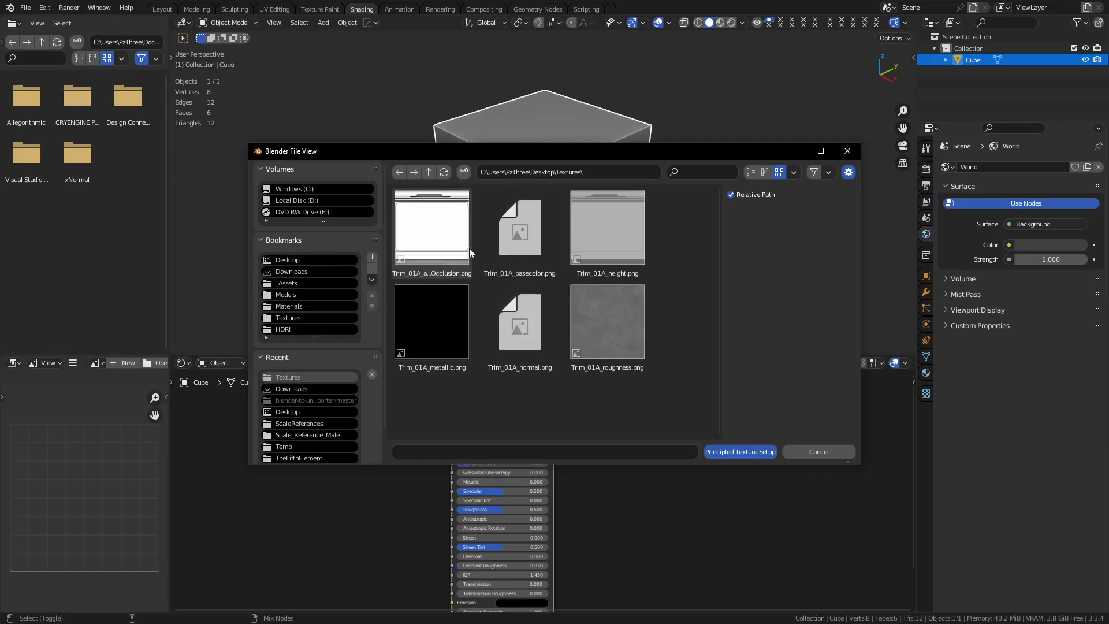
# Load the Trim_01A ambient occlusion, metallic, normal and roughness maps with Principled Texture Setup, leaving out height and basecolor
pyautogui.click(428, 227)
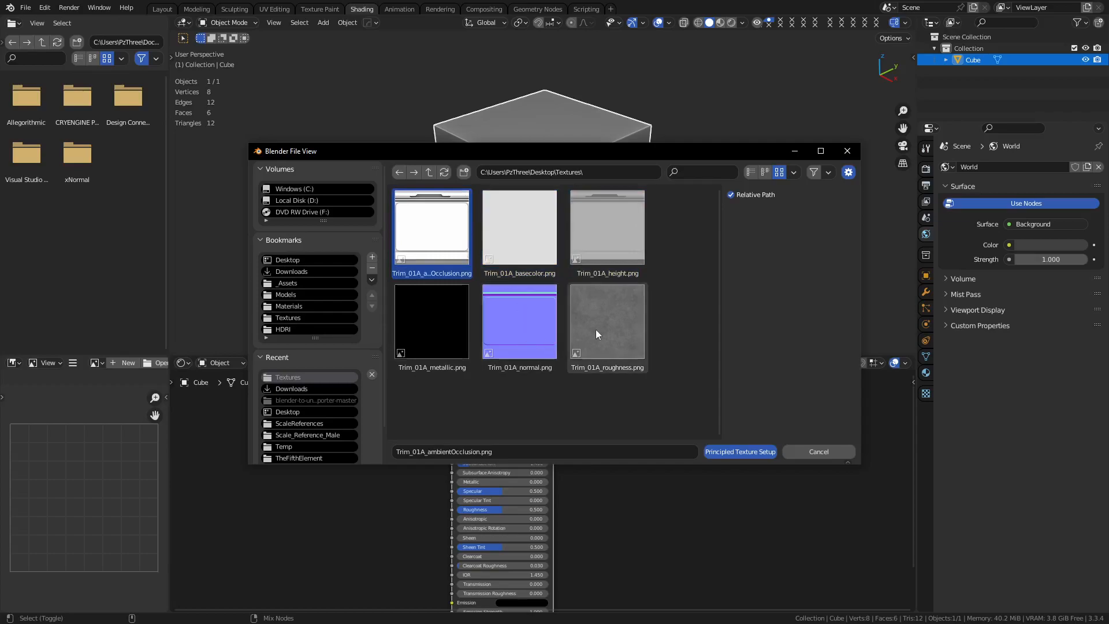
pyautogui.press('a')
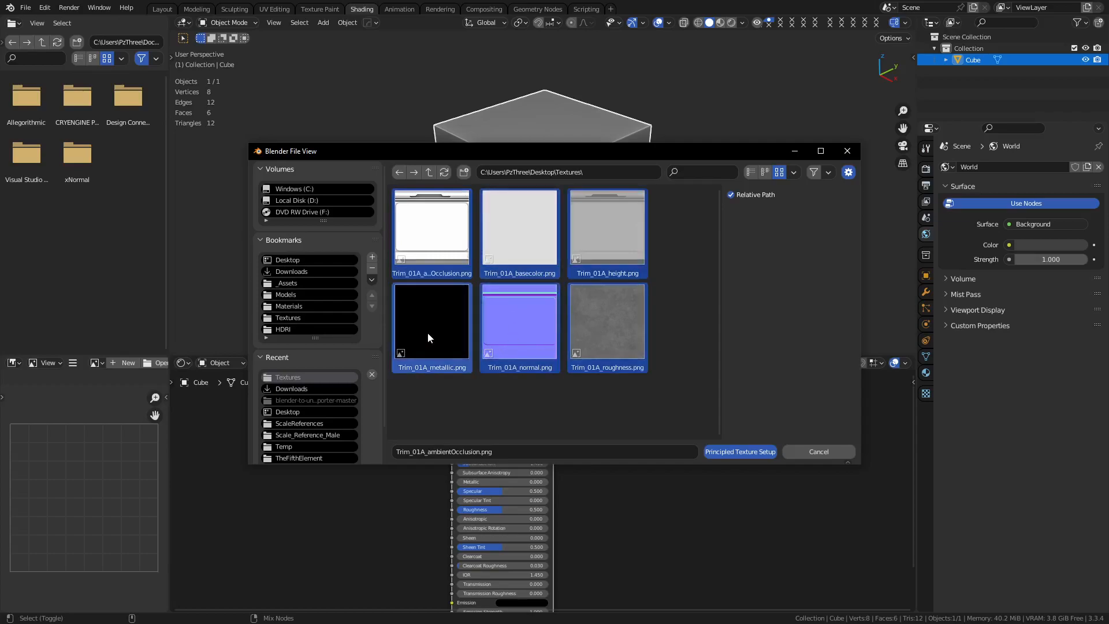
pyautogui.keyDown('ctrl'); pyautogui.click(634, 241); pyautogui.keyUp('ctrl')
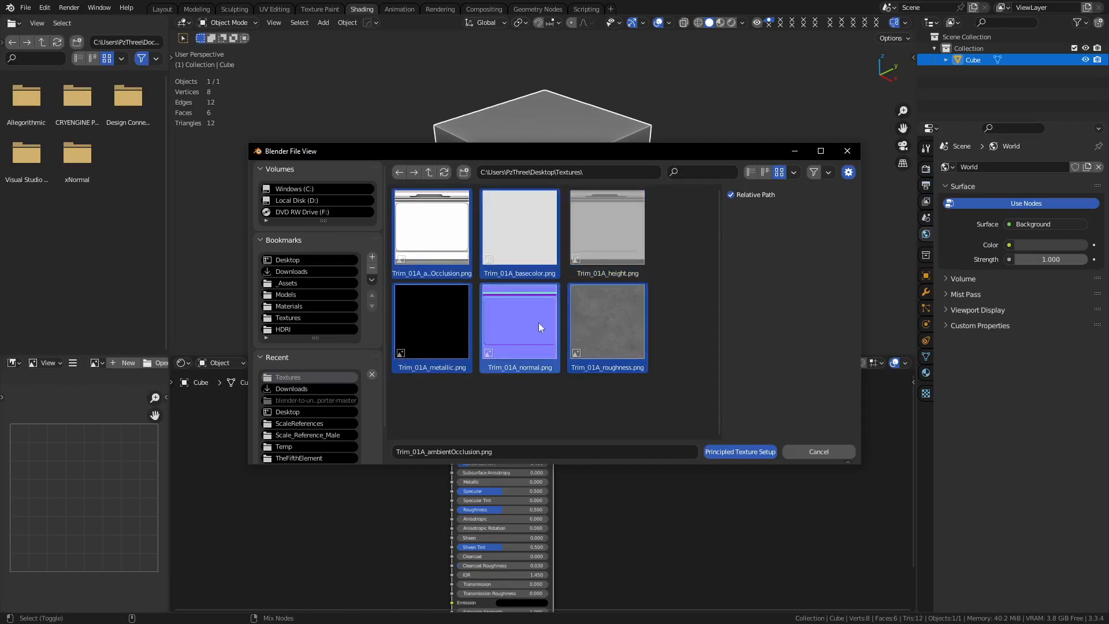
pyautogui.keyDown('ctrl'); pyautogui.click(536, 234); pyautogui.keyUp('ctrl')
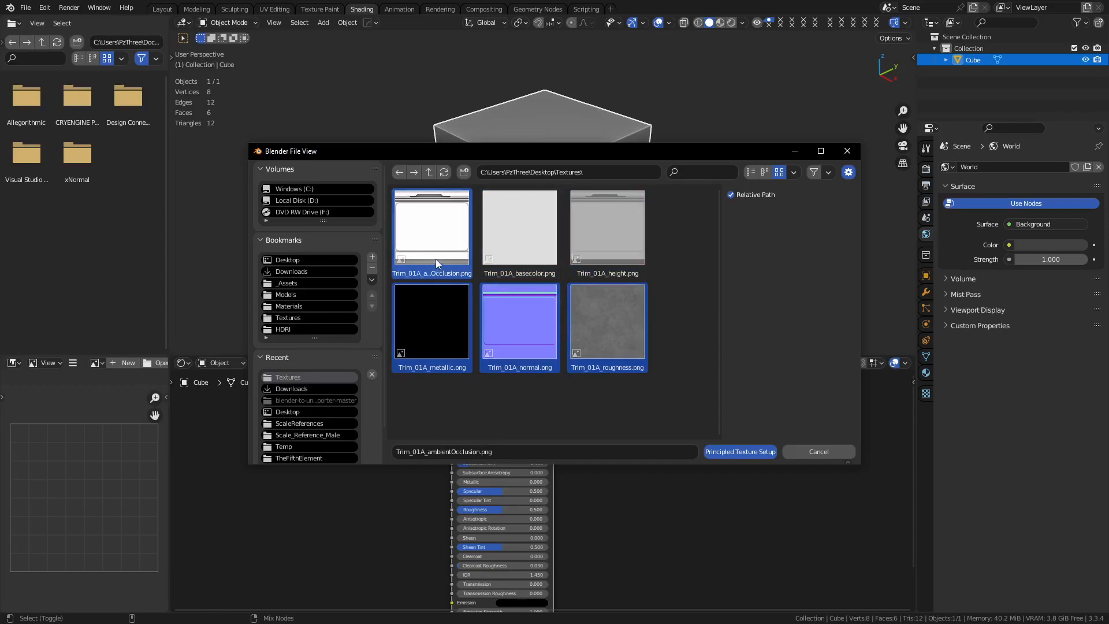
pyautogui.click(750, 456)
# Add an Image Texture node above the Textures frame, browse the Desktop's Textures folder for its image and cancel the choice
pyautogui.moveTo(362, 417); pyautogui.dragTo(530, 463, button='middle')
pyautogui.scroll(3, 543, 463)
pyautogui.scroll(-2, 543, 456)
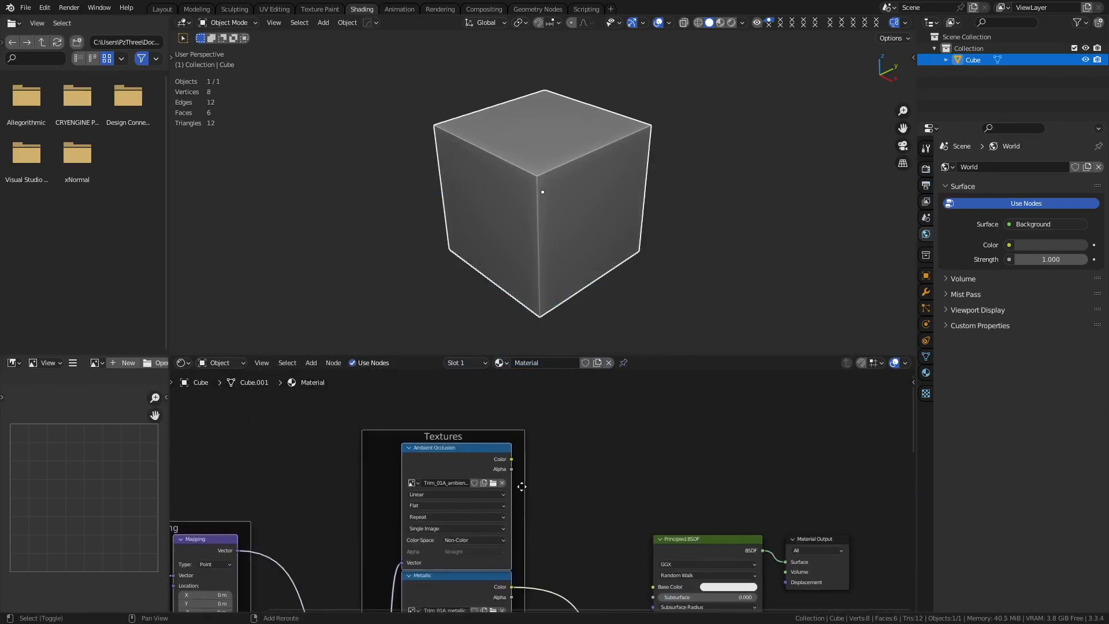
pyautogui.hotkey('shift', 'a')
pyautogui.moveTo(511, 544)
pyautogui.click(587, 456)
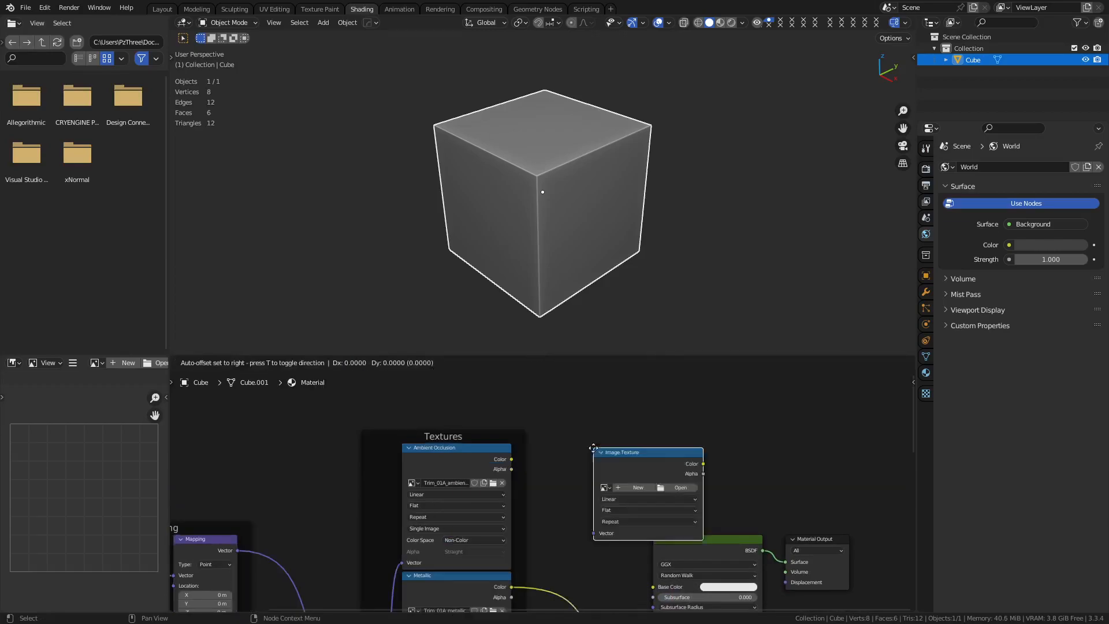
pyautogui.click(489, 443)
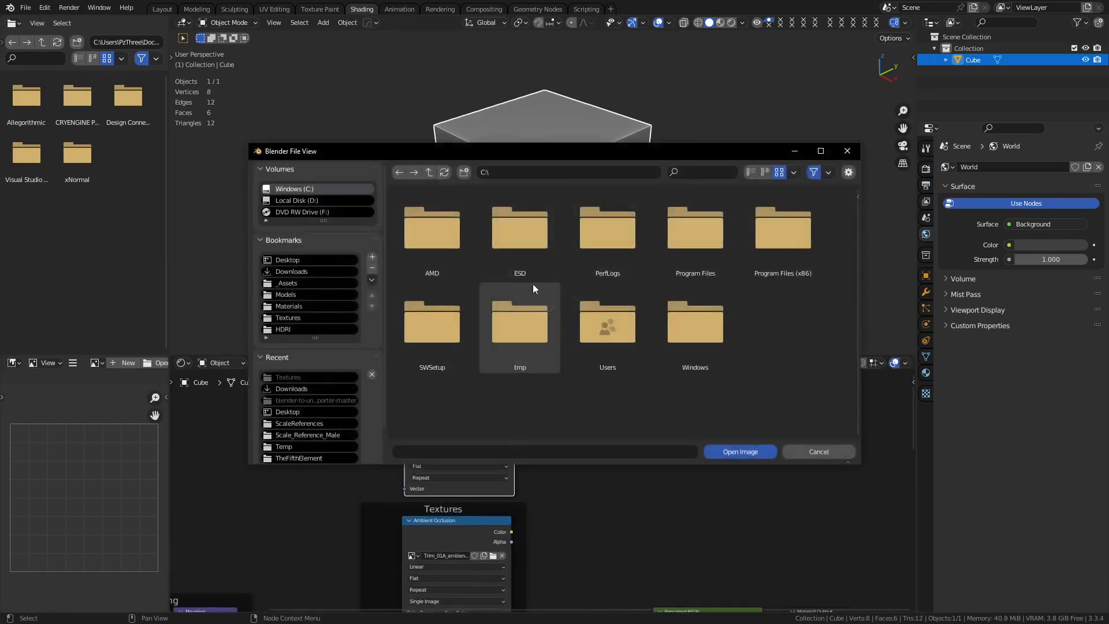
pyautogui.click(312, 261)
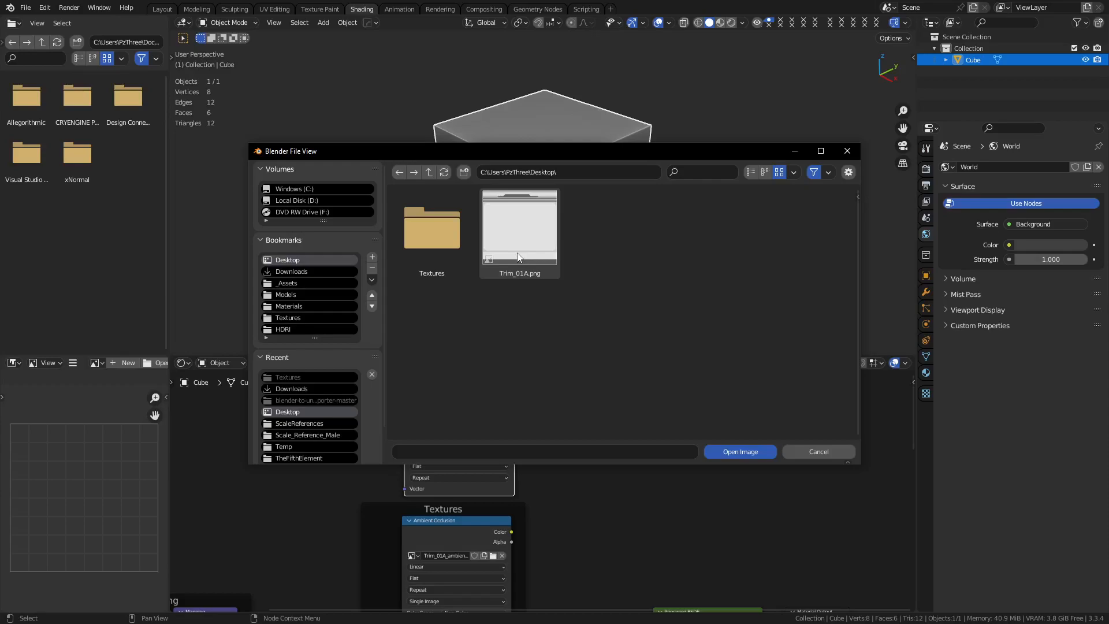
pyautogui.click(450, 249)
pyautogui.doubleClick(450, 249)
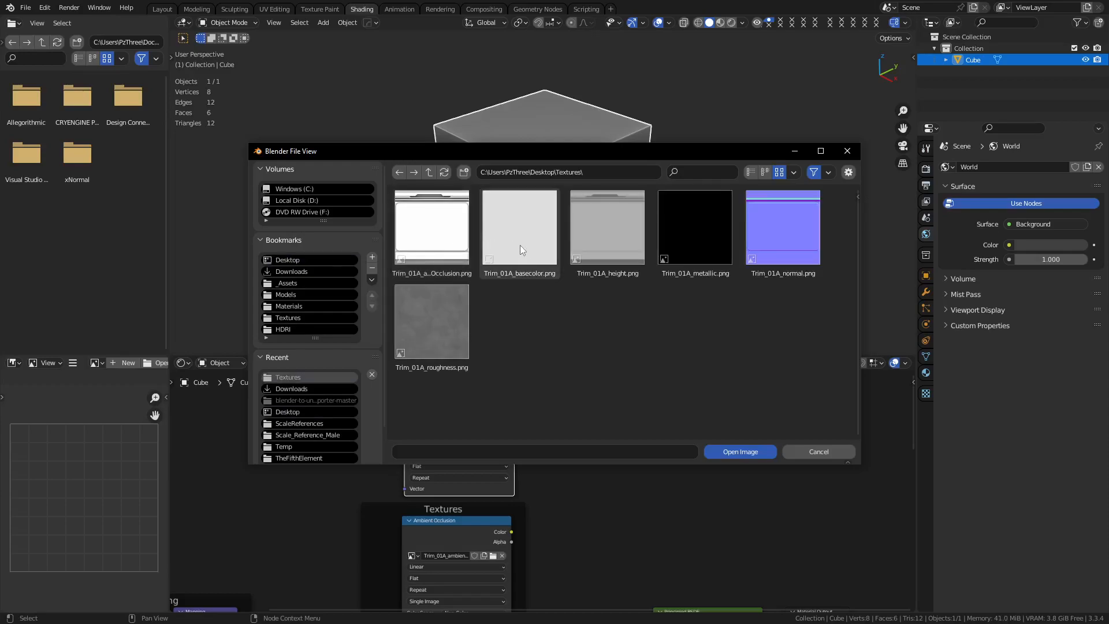
pyautogui.click(826, 450)
# Add a MixRGB node beside the Ambient Occlusion texture and connect that texture's Color output to Color1
pyautogui.moveTo(660, 491); pyautogui.dragTo(645, 380, button='middle')
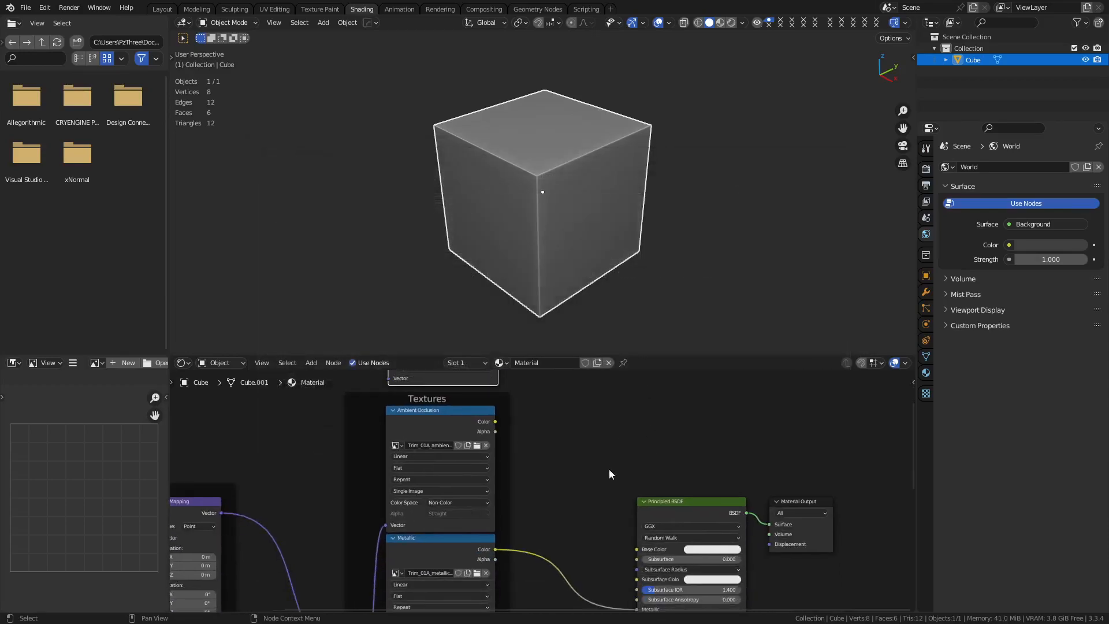
pyautogui.hotkey('shift', 'a')
pyautogui.moveTo(566, 487)
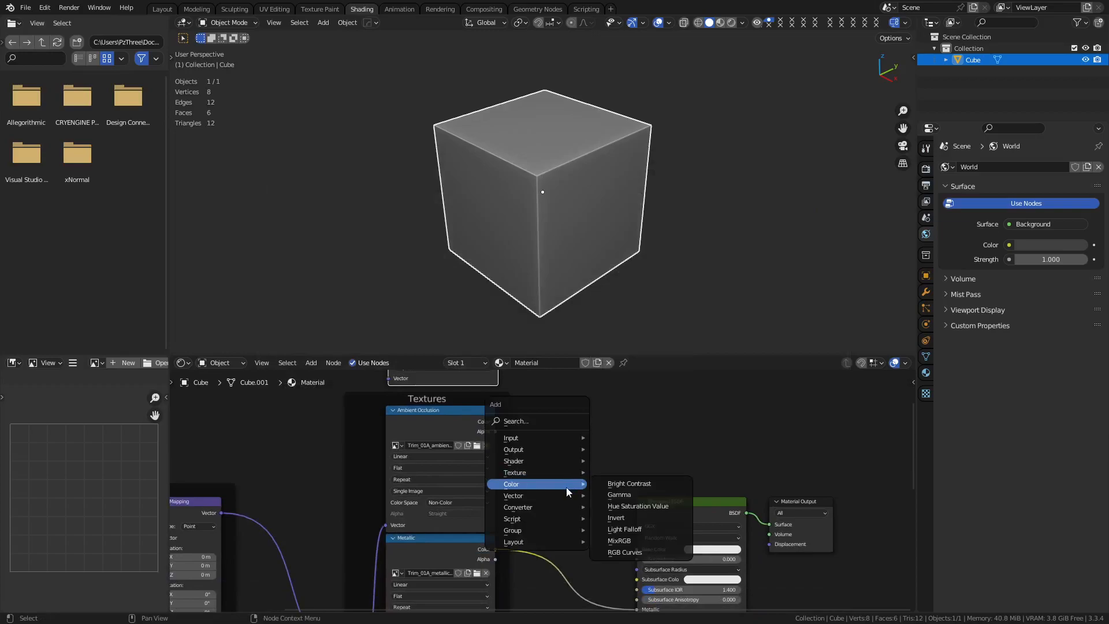
pyautogui.click(645, 541)
pyautogui.moveTo(499, 421); pyautogui.dragTo(545, 455)
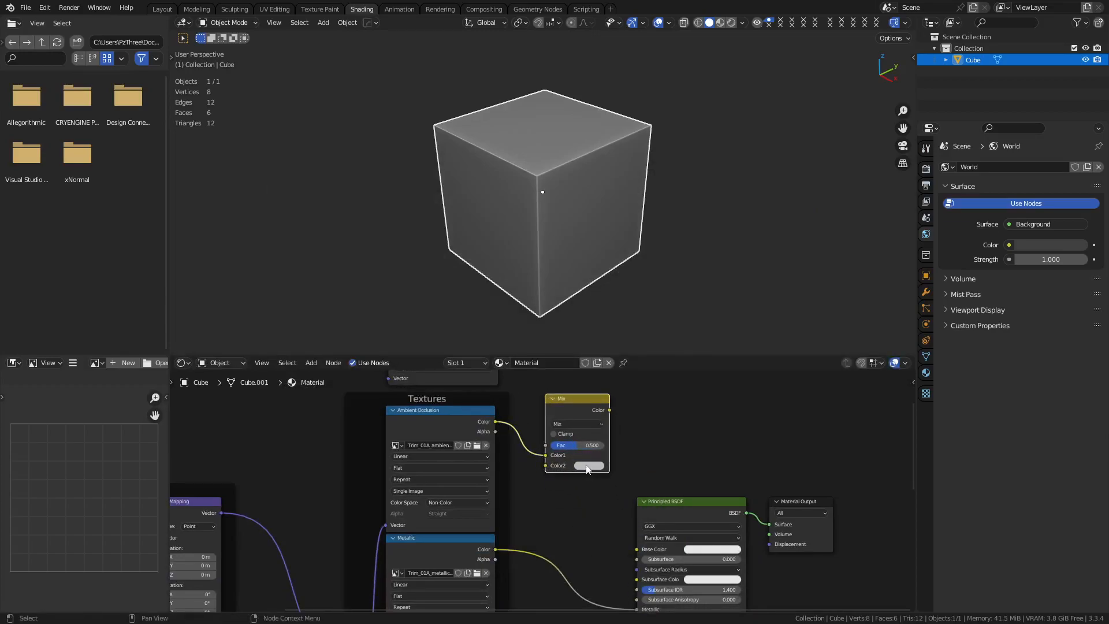
# Set the mix node to Multiply with a near-white Color2 and factor 1.000, and connect its Color output to Base Color
pyautogui.click(590, 465)
pyautogui.click(569, 423)
pyautogui.click(581, 389)
pyautogui.moveTo(577, 445); pyautogui.dragTo(636, 548)
# Switch the viewport to Material Preview and delete the empty Image Texture node above the Textures frame
pyautogui.press('z')
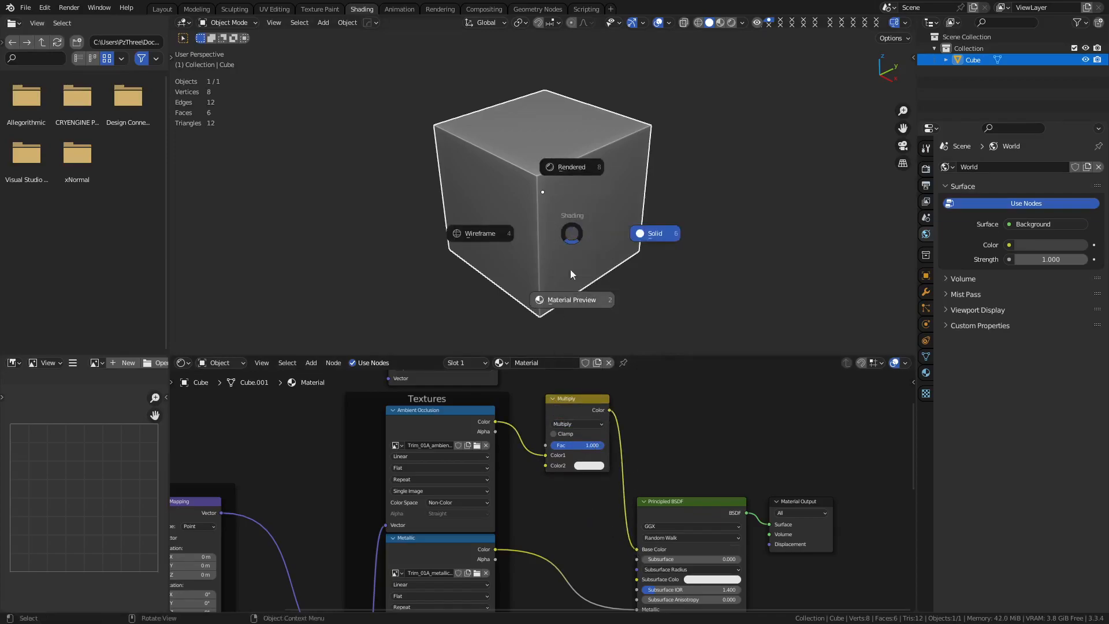
pyautogui.click(570, 290)
pyautogui.moveTo(509, 389); pyautogui.dragTo(514, 474, button='middle')
pyautogui.press('x')
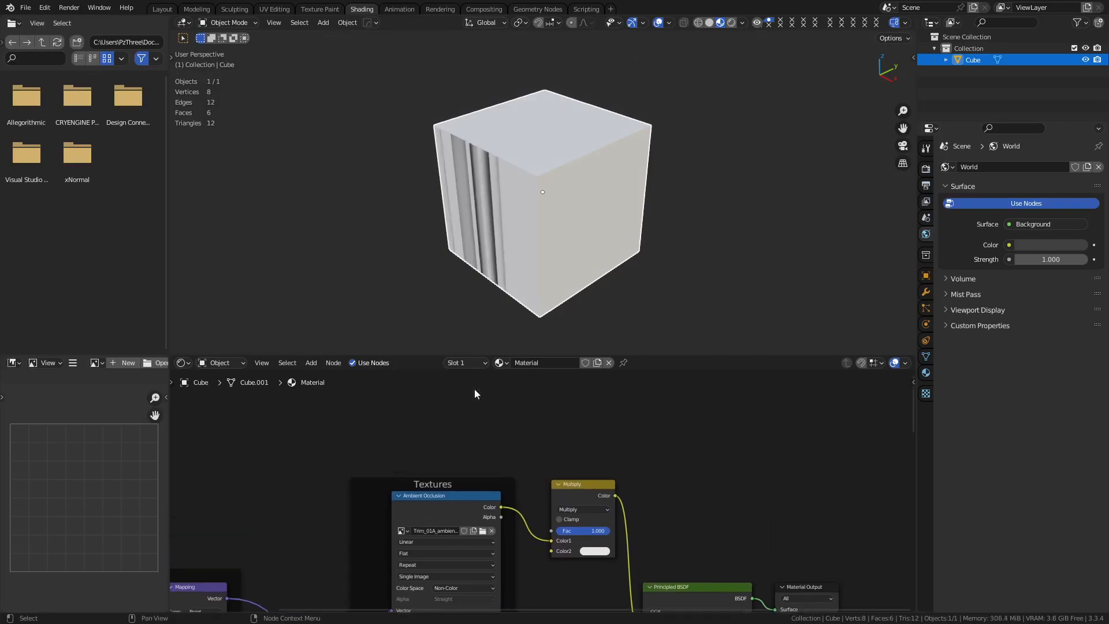
# Unwrap all the cube's faces with Cube Projection in Edit Mode and return to Object Mode
pyautogui.hotkey('ctrl', 'Tab')
pyautogui.click(598, 232)
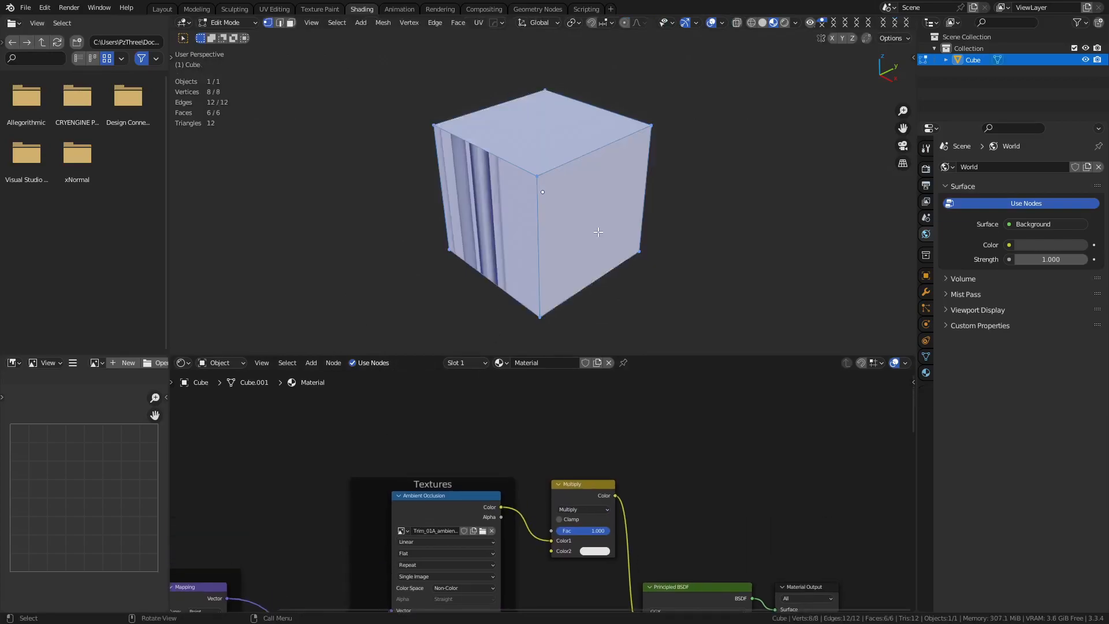
pyautogui.press('u')
pyautogui.click(583, 290)
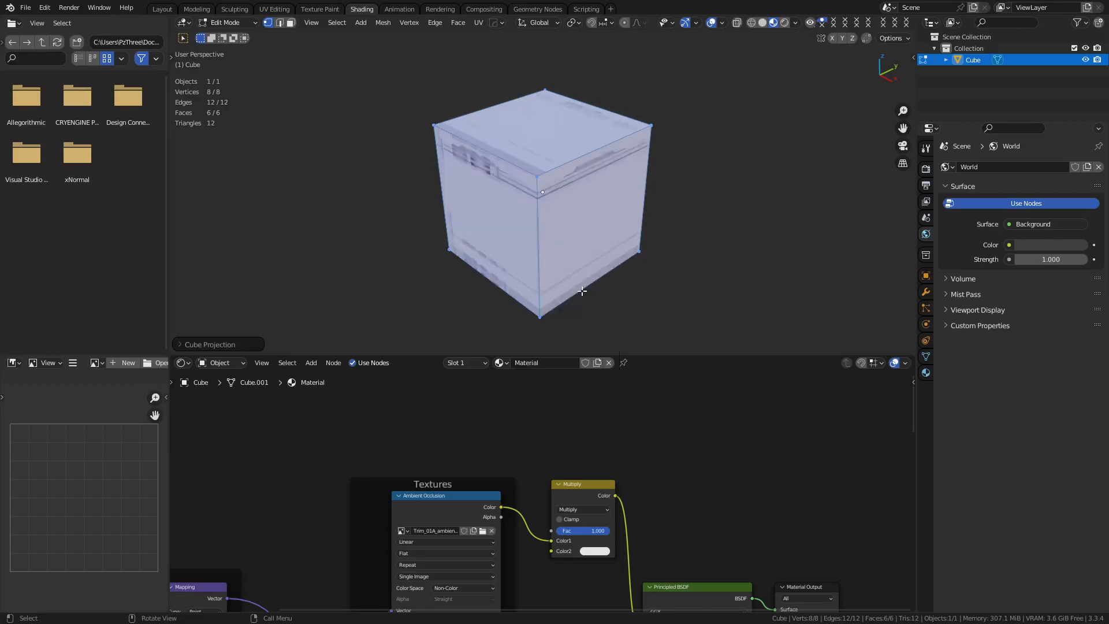
pyautogui.hotkey('ctrl', 'Tab')
pyautogui.click(554, 254)
# Delete the Metallic texture node and set the Principled BSDF's Metallic value to 1.000
pyautogui.scroll(4, 619, 220)
pyautogui.moveTo(619, 220)
pyautogui.mouseDown(button='middle')
pyautogui.moveTo(599, 225)
pyautogui.moveTo(608, 215)
pyautogui.mouseUp(button='middle')
pyautogui.moveTo(605, 603); pyautogui.dragTo(584, 448, button='middle')
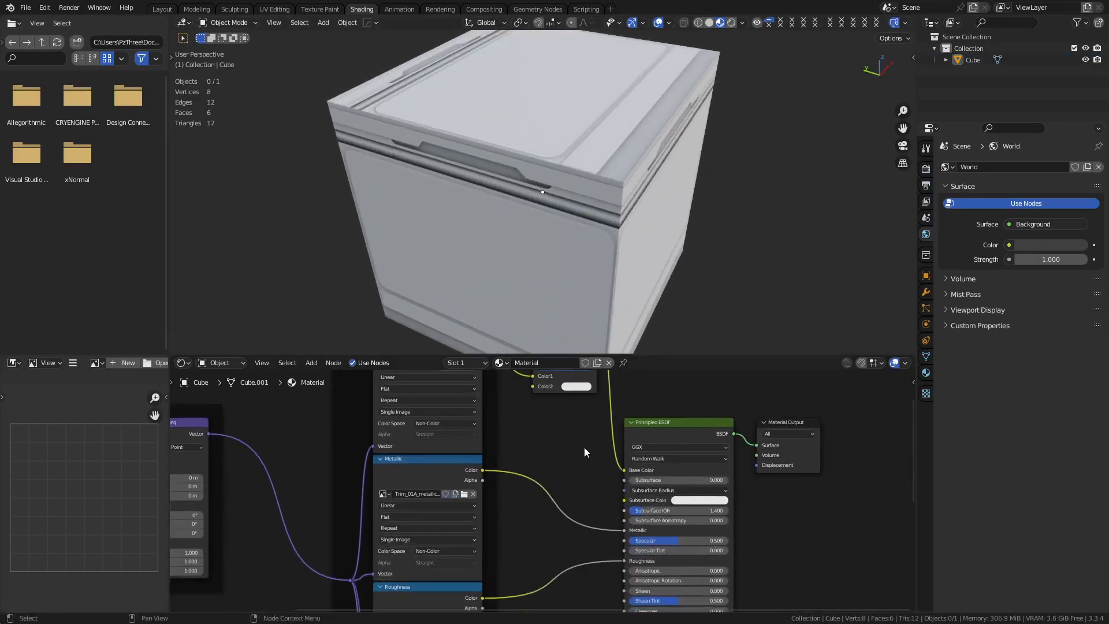
pyautogui.scroll(1, 588, 465)
pyautogui.scroll(1, 598, 497)
pyautogui.moveTo(642, 540); pyautogui.dragTo(560, 535)
pyautogui.click(439, 452)
pyautogui.press('x')
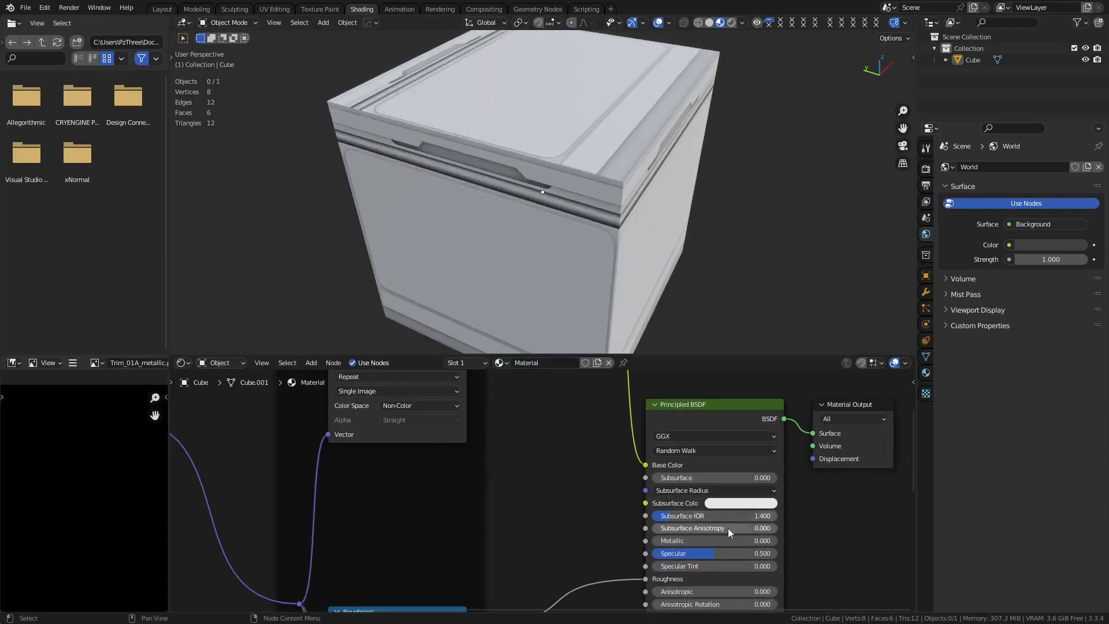
pyautogui.moveTo(681, 541); pyautogui.dragTo(778, 540)
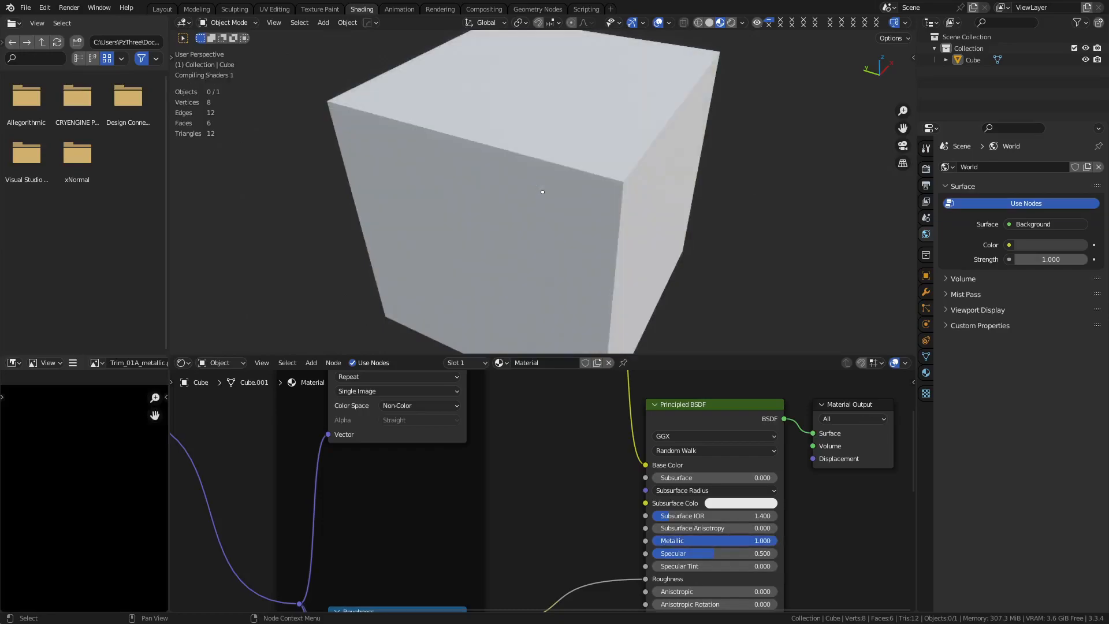
# Try a lower Metallic value on the Principled BSDF and undo it, viewing the cube from different sides
pyautogui.scroll(-1, 641, 226)
pyautogui.moveTo(637, 220); pyautogui.dragTo(465, 192, button='middle')
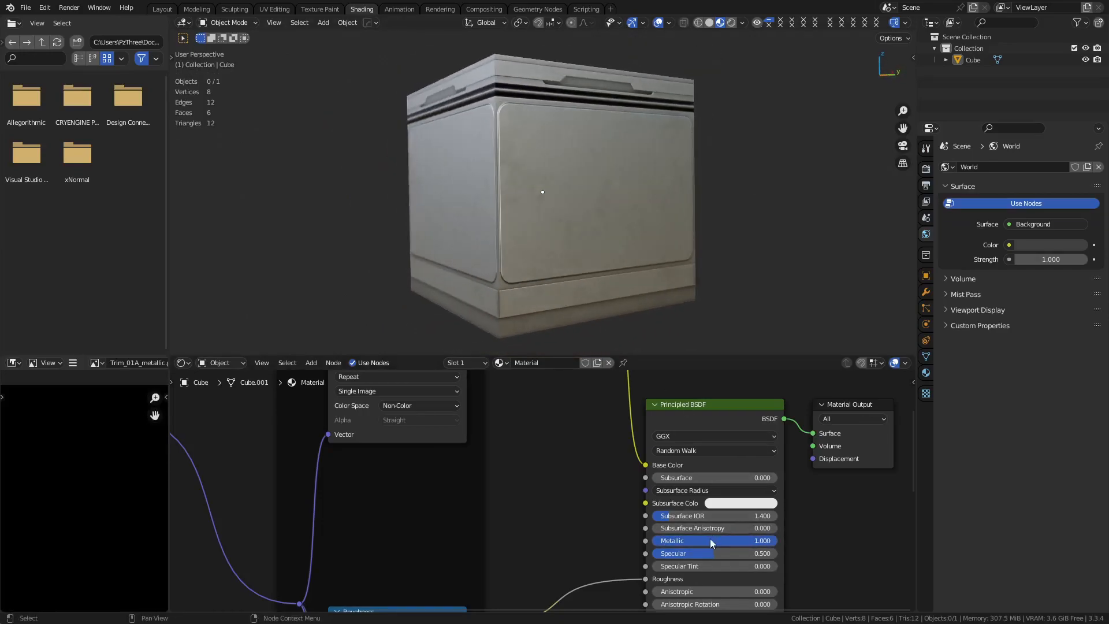
pyautogui.moveTo(712, 543); pyautogui.dragTo(659, 542)
pyautogui.hotkey('ctrl', 'z')
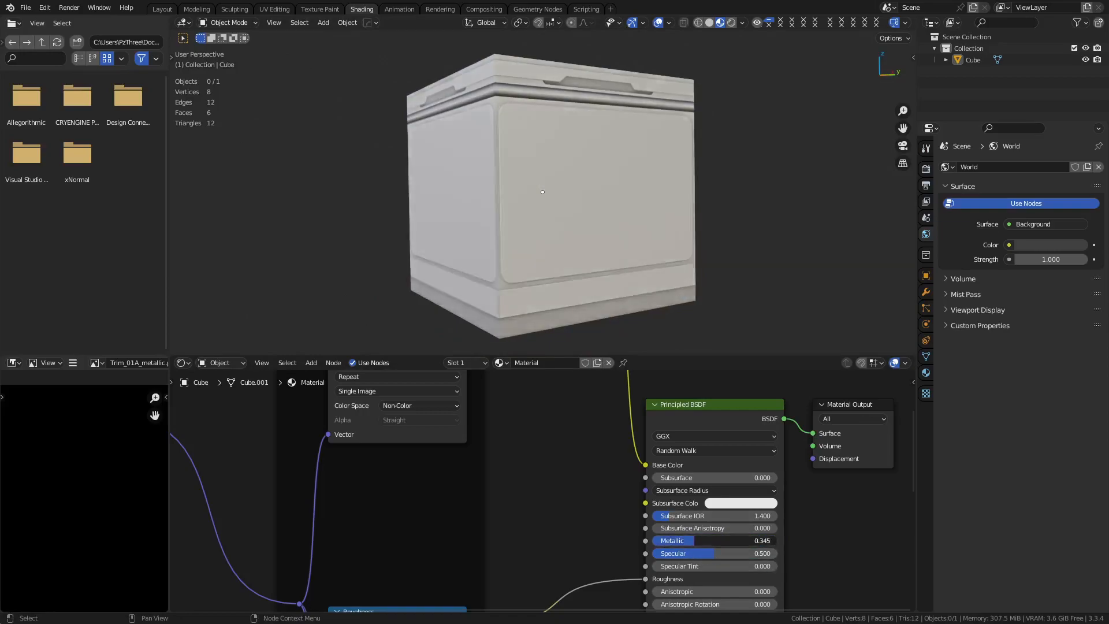
pyautogui.moveTo(435, 175); pyautogui.dragTo(329, 210, button='middle')
pyautogui.scroll(-3, 329, 210)
pyautogui.scroll(-5, 439, 485)
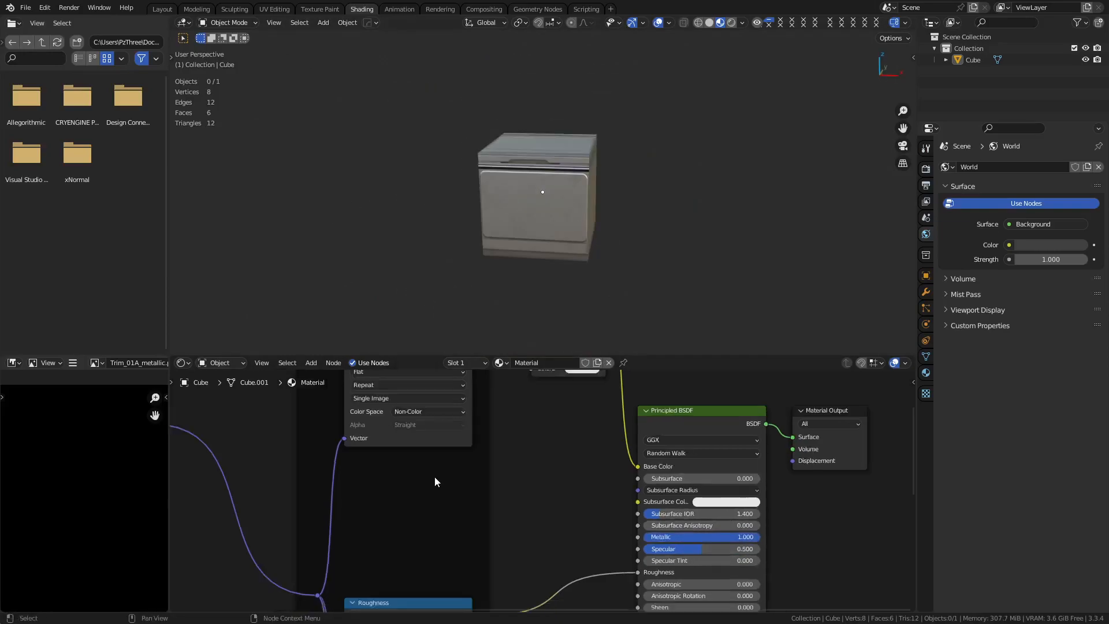
# Reconnect the Ambient Occlusion Color output to the Multiply node's Color2 and set the factor to 0.700
pyautogui.moveTo(558, 500); pyautogui.dragTo(541, 536, button='middle')
pyautogui.scroll(1, 555, 428)
pyautogui.scroll(8, 528, 501)
pyautogui.scroll(3, 526, 503)
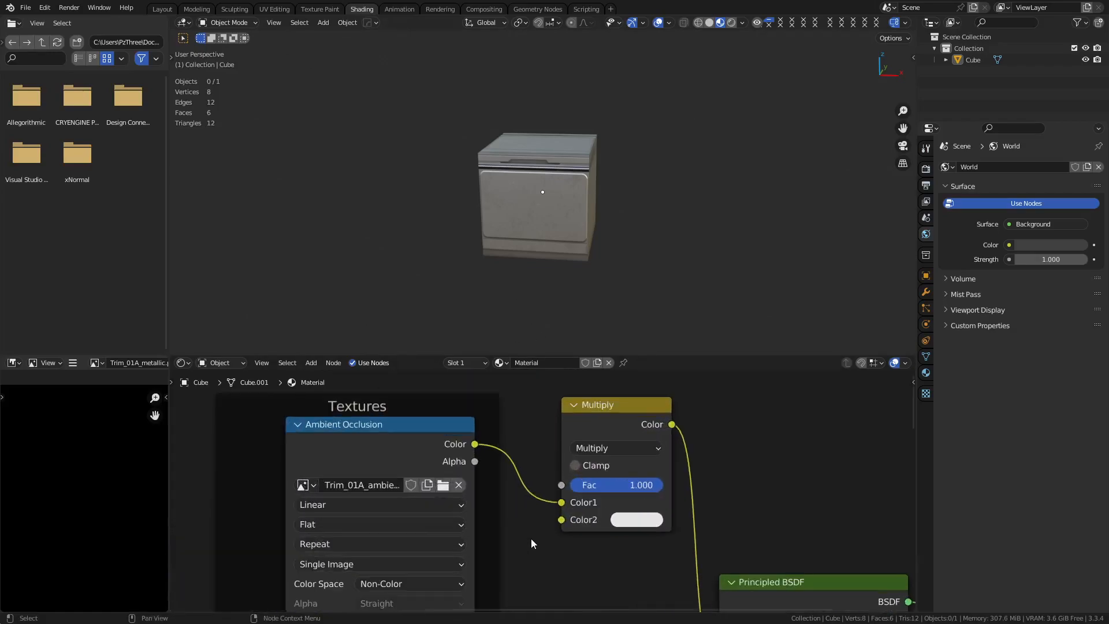
pyautogui.scroll(6, 475, 223)
pyautogui.moveTo(507, 245); pyautogui.dragTo(599, 247, button='middle')
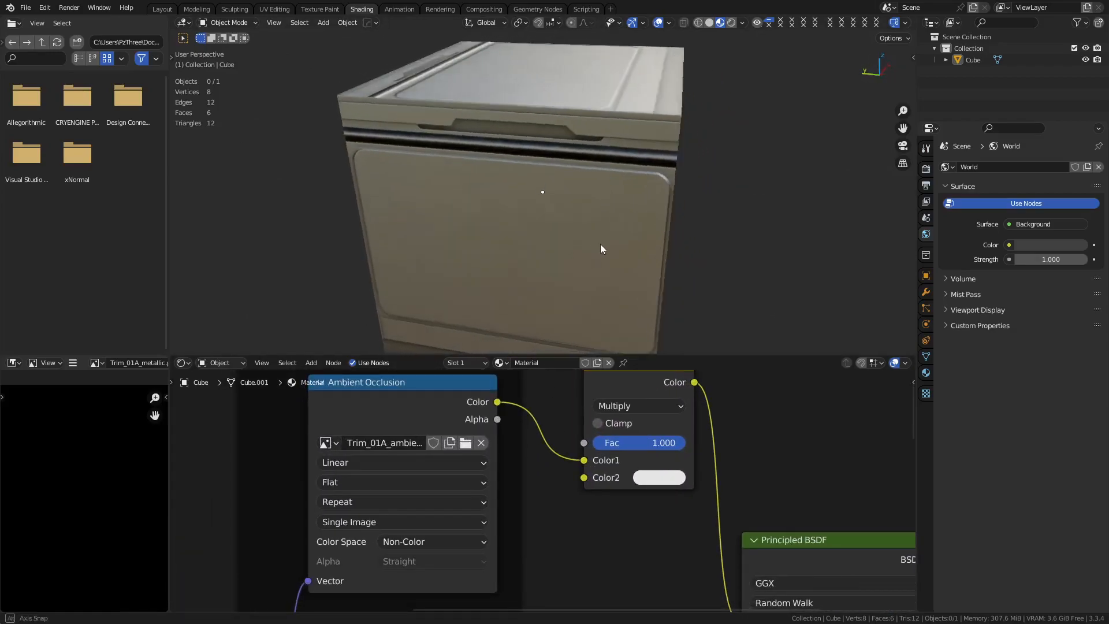
pyautogui.moveTo(641, 443)
pyautogui.mouseDown()
pyautogui.moveTo(615, 442)
pyautogui.moveTo(584, 479)
pyautogui.mouseUp()
pyautogui.moveTo(662, 445)
pyautogui.mouseDown()
pyautogui.moveTo(615, 445)
pyautogui.moveTo(693, 445)
pyautogui.moveTo(628, 444)
pyautogui.moveTo(652, 442)
pyautogui.moveTo(641, 442)
pyautogui.mouseUp()
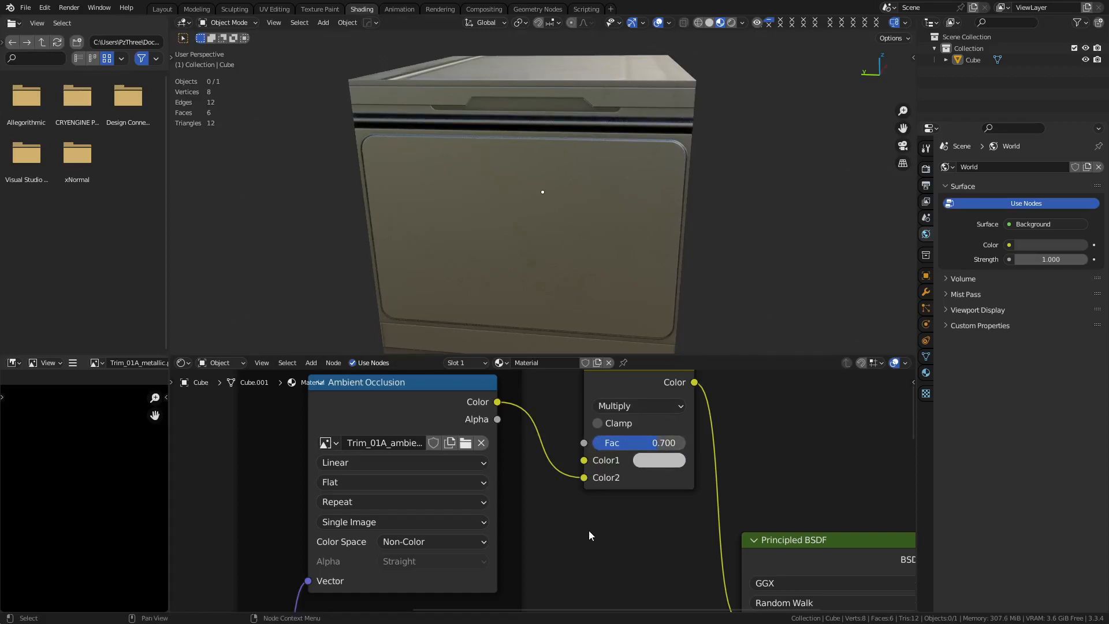
# Examine the trim material on the cube up close and from several sides in the viewport
pyautogui.scroll(-5, 628, 264)
pyautogui.moveTo(628, 264); pyautogui.dragTo(511, 225, button='middle')
pyautogui.scroll(4, 555, 231)
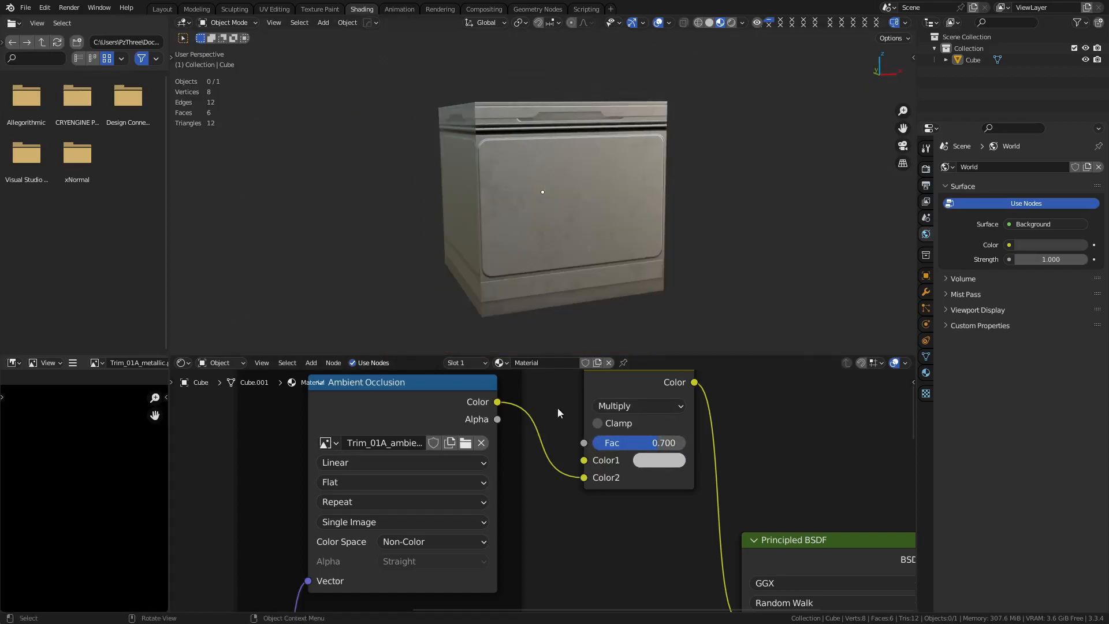
pyautogui.scroll(1, 579, 189)
pyautogui.moveTo(579, 188)
pyautogui.mouseDown(button='middle')
pyautogui.moveTo(504, 175)
pyautogui.moveTo(531, 203)
pyautogui.moveTo(597, 181)
pyautogui.mouseUp(button='middle')
pyautogui.scroll(1, 530, 204)
pyautogui.scroll(-2, 597, 182)
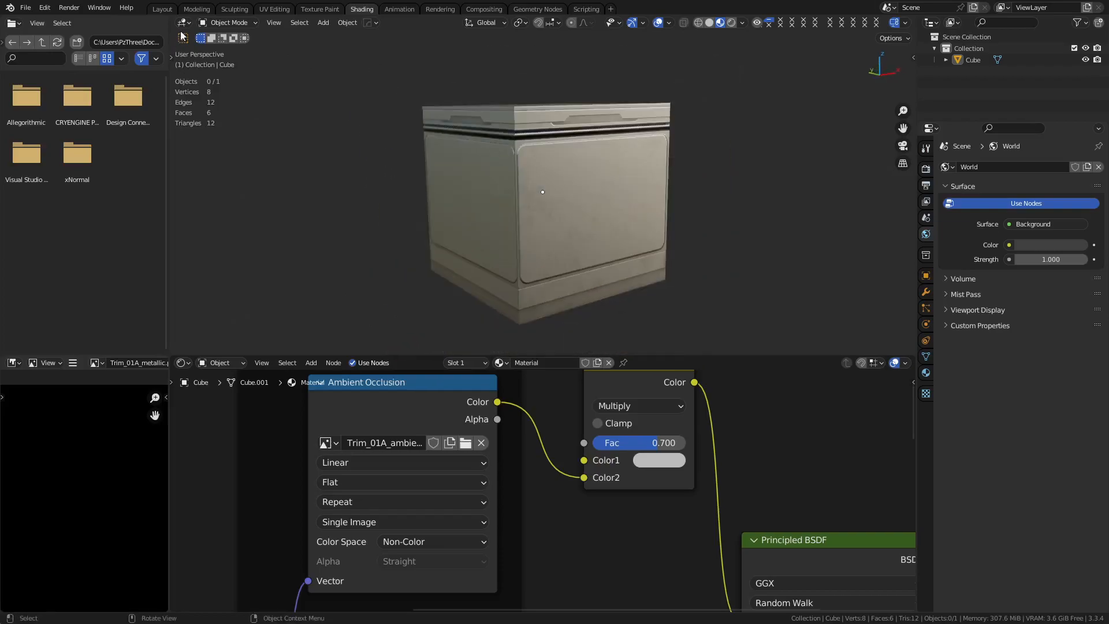
# Return to the Layout workspace, select the cube and switch the viewport to Rendered shading
pyautogui.click(162, 9)
pyautogui.click(478, 248)
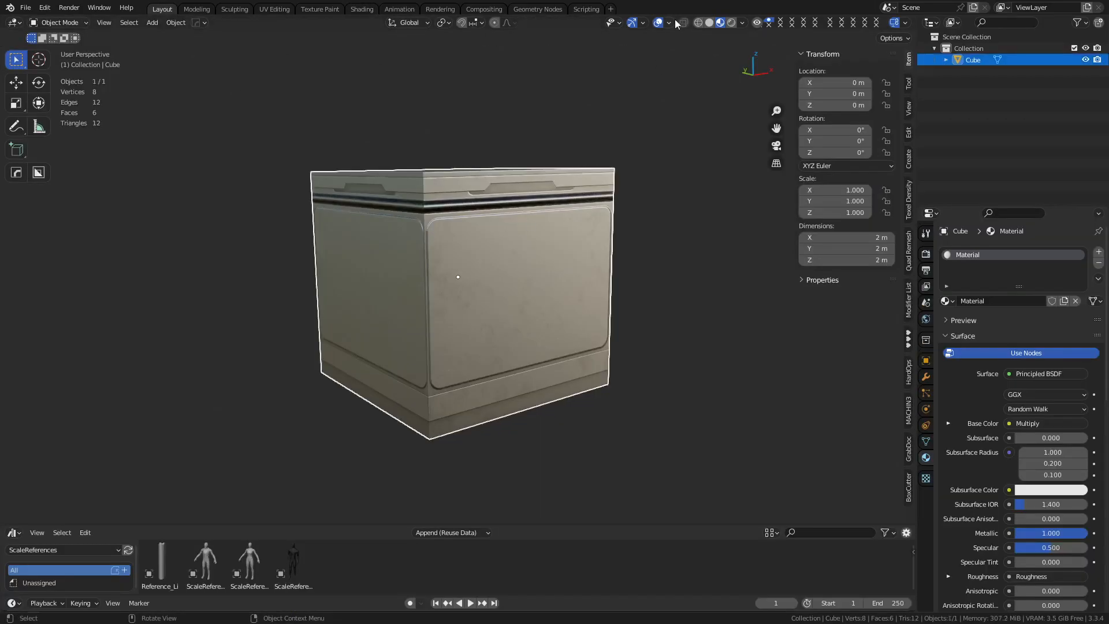
pyautogui.click(731, 23)
# Add a Sun light, rotate it about 12°, 17.4° and -1.94°, and move it to about X 1.95 m, Y -1.30 m, Z 0.37 m
pyautogui.hotkey('shift', 'a')
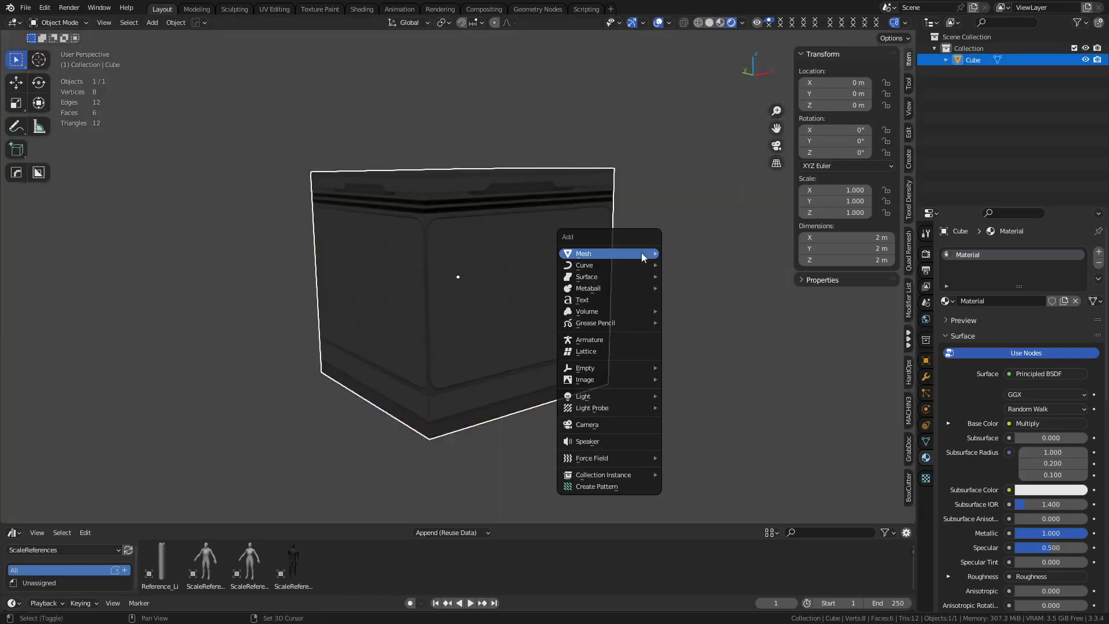
pyautogui.moveTo(622, 397)
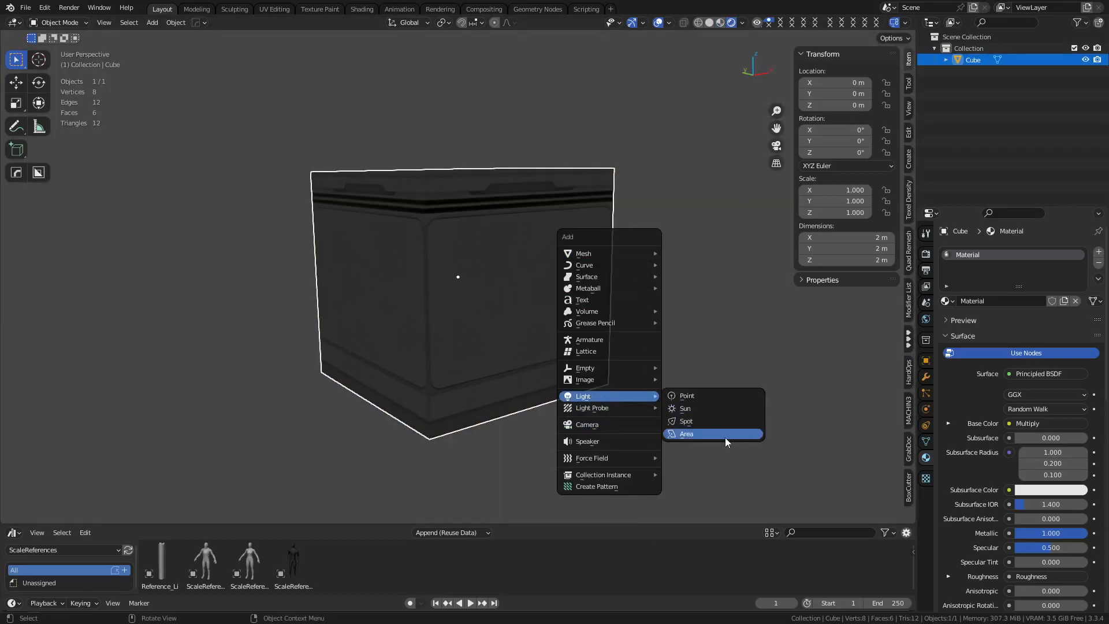
pyautogui.click(720, 408)
pyautogui.press('r')
pyautogui.click(584, 412)
pyautogui.press('g')
pyautogui.click(739, 339)
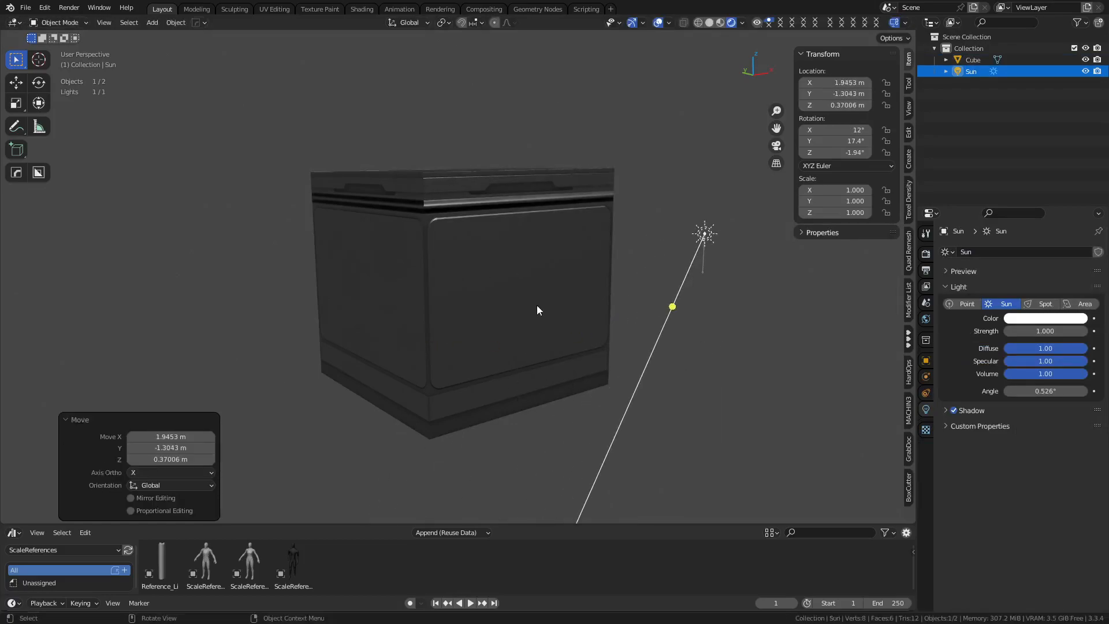
# Add a ground plane at the origin and scale it up to about 37.3 m square
pyautogui.moveTo(538, 303); pyautogui.dragTo(514, 339, button='middle')
pyautogui.scroll(-2, 515, 338)
pyautogui.click(515, 340)
pyautogui.hotkey('shift', 'a')
pyautogui.moveTo(550, 221)
pyautogui.click(582, 227)
pyautogui.press('s')
pyautogui.click(83, 460)
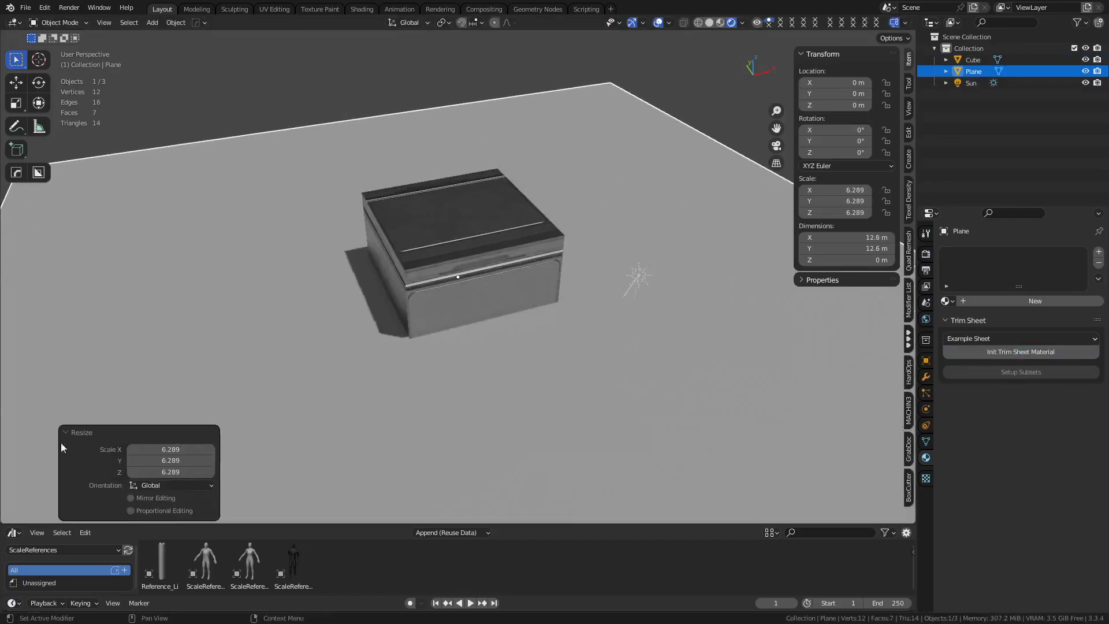
pyautogui.scroll(-4, 527, 321)
pyautogui.scroll(3, 693, 354)
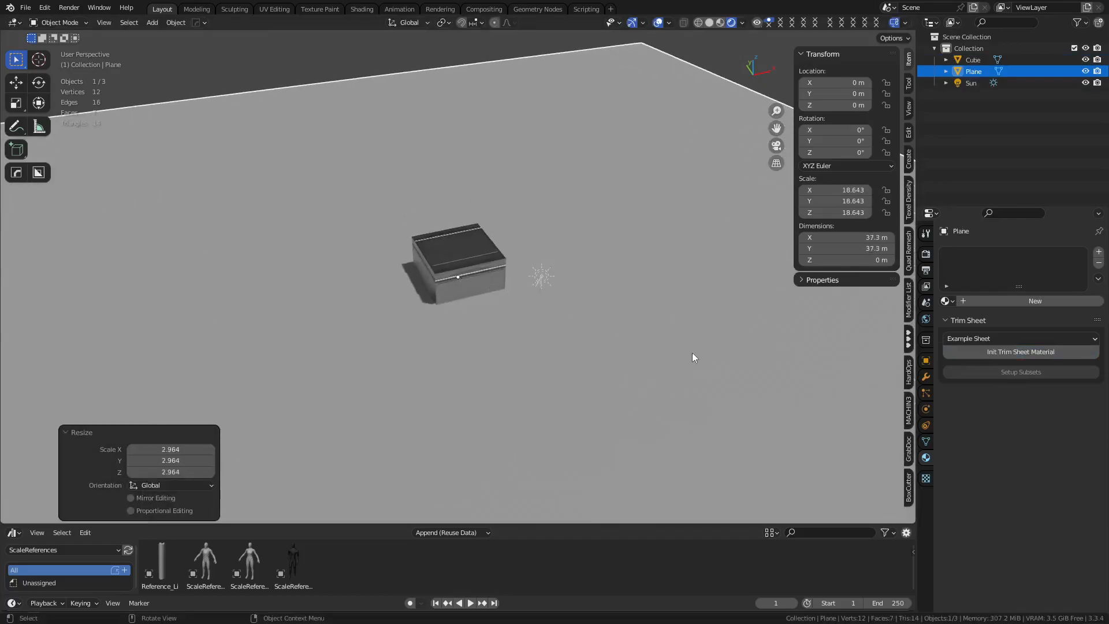
# In Edit Mode, raise the cube's bottom vertices along Z to ground level, snapping the move to 1 m
pyautogui.click(484, 321)
pyautogui.moveTo(483, 320); pyautogui.dragTo(531, 281, button='middle')
pyautogui.press('Tab')
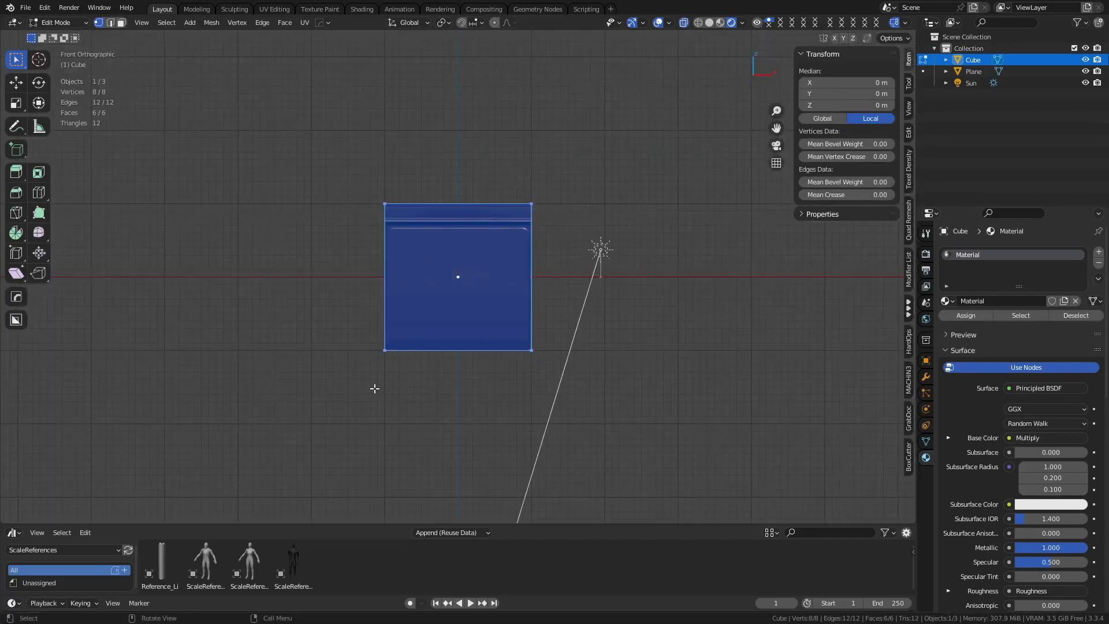
pyautogui.moveTo(469, 356); pyautogui.dragTo(650, 323)
pyautogui.press('g')
pyautogui.press('z')
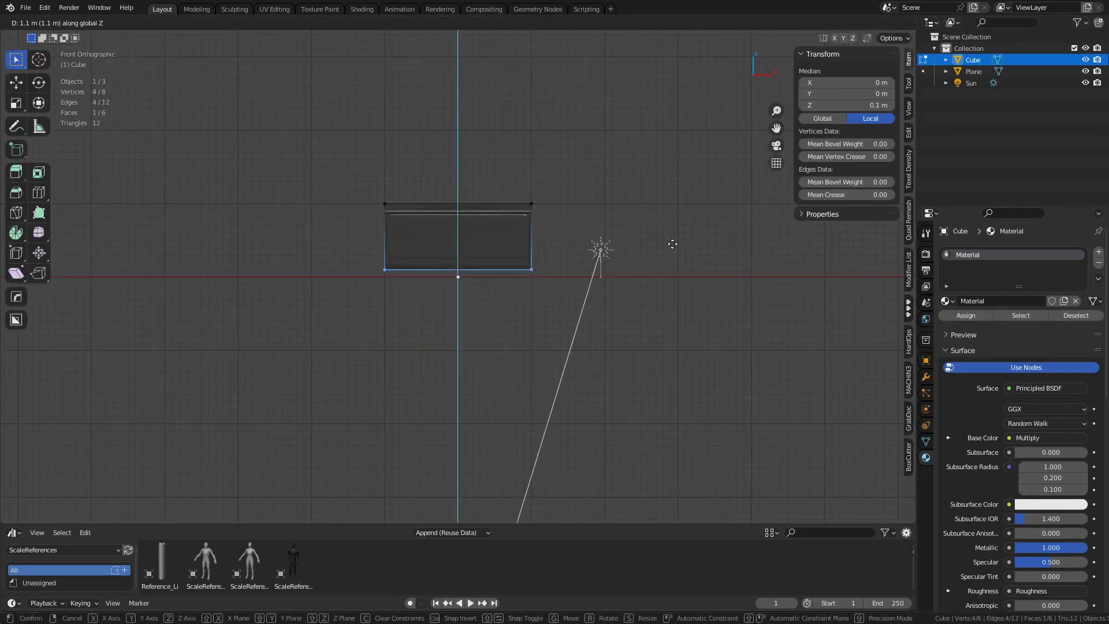
pyautogui.keyDown('ctrl'); pyautogui.click(667, 243); pyautogui.keyUp('ctrl')
# Raise the cube's top vertices along Z so the block is 4 m tall, and return to Object Mode
pyautogui.keyDown('shift'); pyautogui.moveTo(331, 206); pyautogui.dragTo(346, 332, button='middle'); pyautogui.keyUp('shift')
pyautogui.moveTo(385, 349); pyautogui.dragTo(669, 287)
pyautogui.press('g')
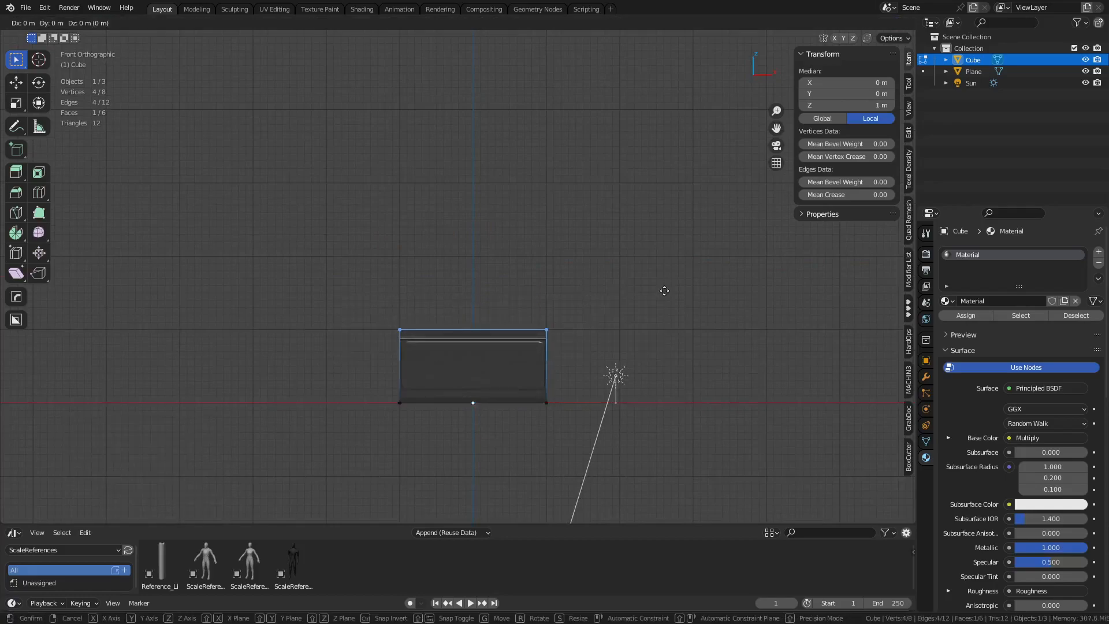
pyautogui.press('z')
pyautogui.keyDown('ctrl'); pyautogui.click(664, 69); pyautogui.keyUp('ctrl')
pyautogui.moveTo(509, 319); pyautogui.dragTo(486, 293, button='middle')
pyautogui.press('Tab')
# Bevel the block's four vertical edges with a width of about 0.292 m and 8 segments
pyautogui.hotkey('ctrl', 'Tab')
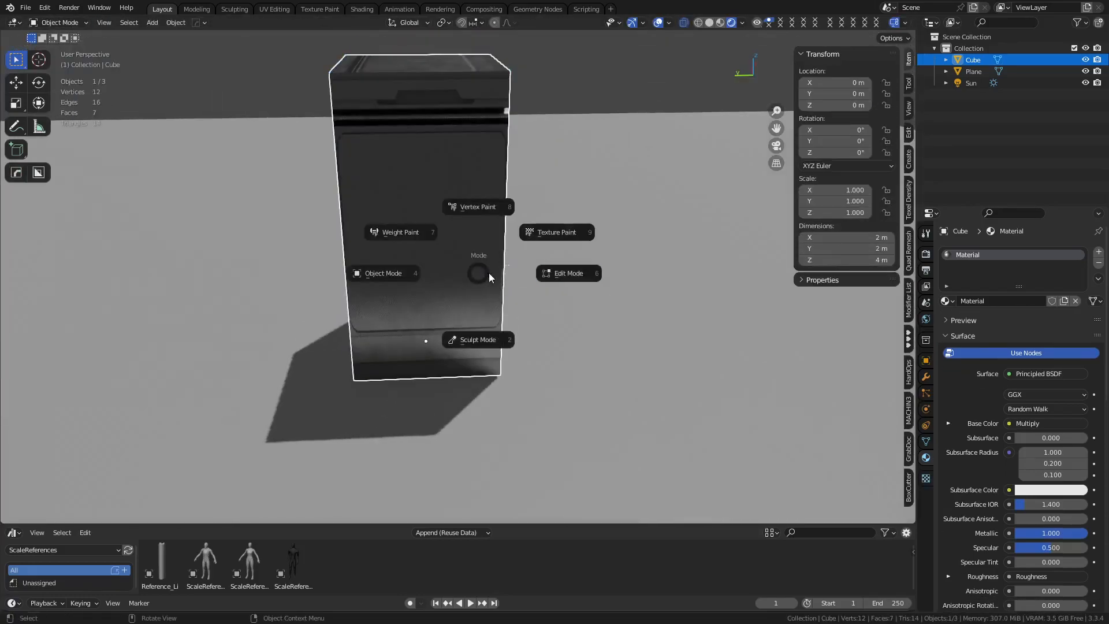
pyautogui.click(571, 273)
pyautogui.moveTo(589, 272); pyautogui.dragTo(481, 250, button='middle')
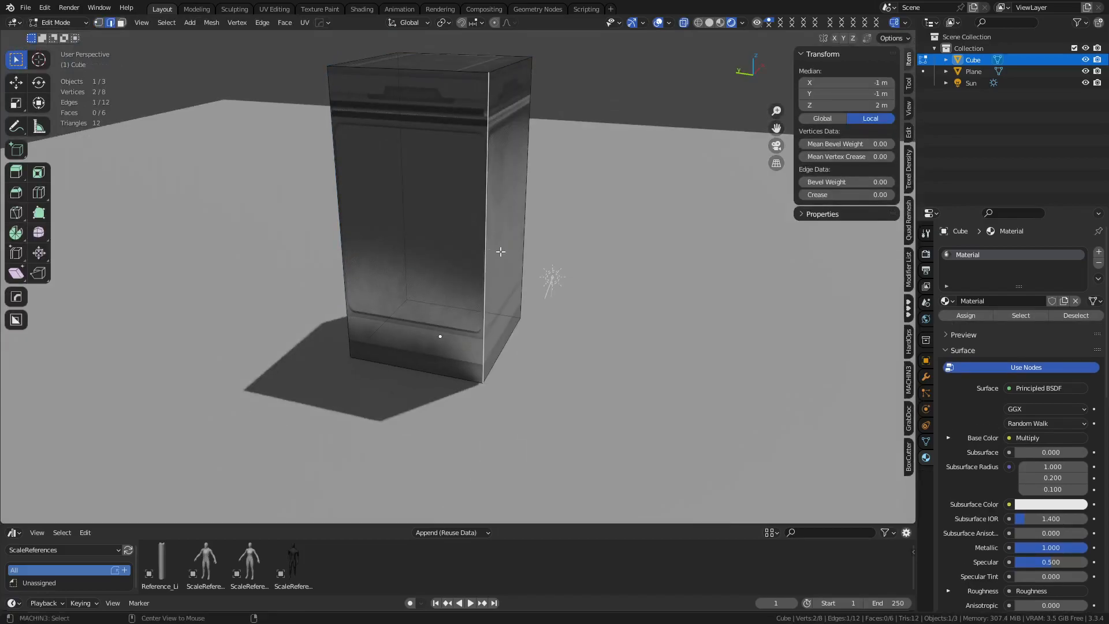
pyautogui.keyDown('ctrl'); pyautogui.keyDown('alt'); pyautogui.click(501, 251); pyautogui.keyUp('alt'); pyautogui.keyUp('ctrl')
pyautogui.hotkey('ctrl', 'b')
pyautogui.scroll(2, 896, 320)
pyautogui.scroll(4, 895, 320)
pyautogui.click(896, 321)
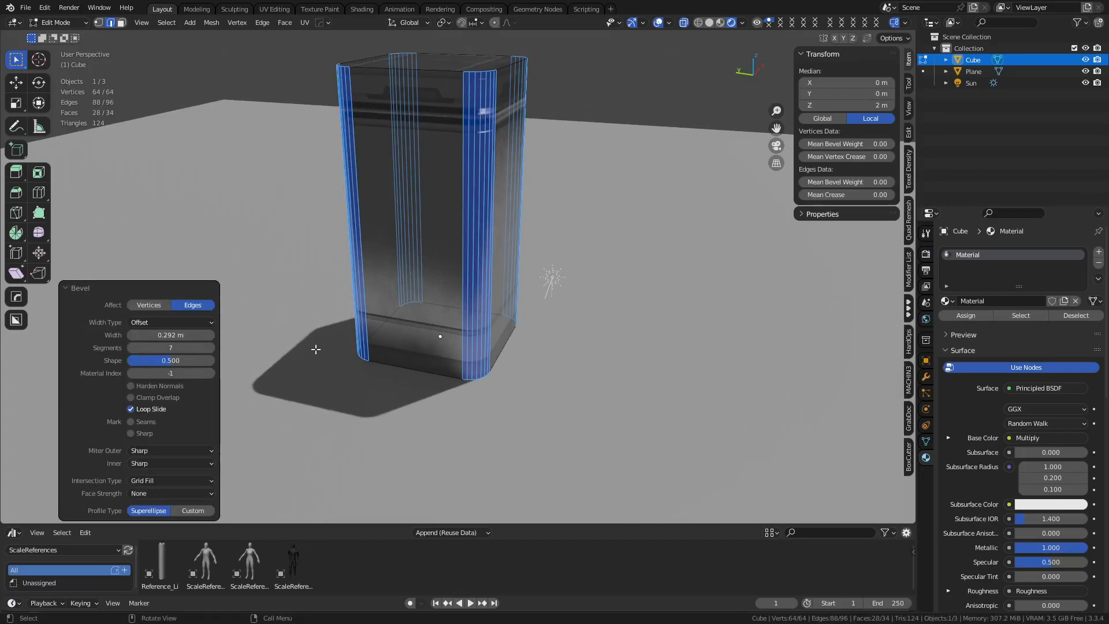
pyautogui.click(210, 348)
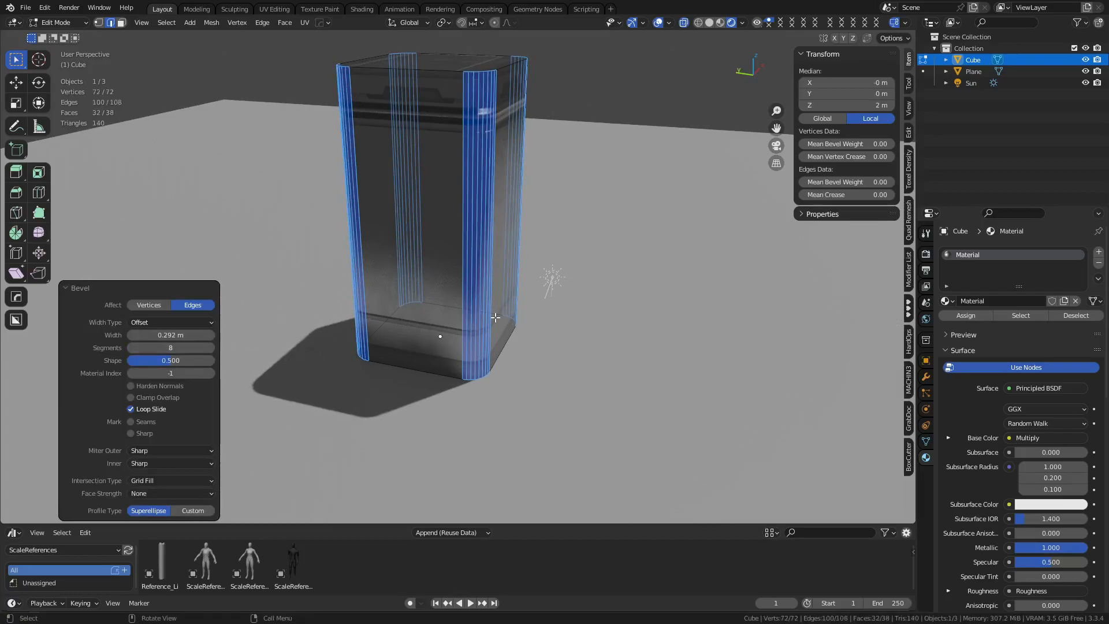
# Switch to face selection, turn off X-ray and return the bevelled column to Object Mode
pyautogui.press('3')
pyautogui.click(454, 263)
pyautogui.moveTo(462, 262); pyautogui.dragTo(730, 287, button='middle')
pyautogui.hotkey('alt', 'z')
pyautogui.keyDown('shift'); pyautogui.moveTo(562, 319); pyautogui.dragTo(581, 275, button='middle'); pyautogui.keyUp('shift')
pyautogui.hotkey('ctrl', 'Tab')
pyautogui.click(494, 277)
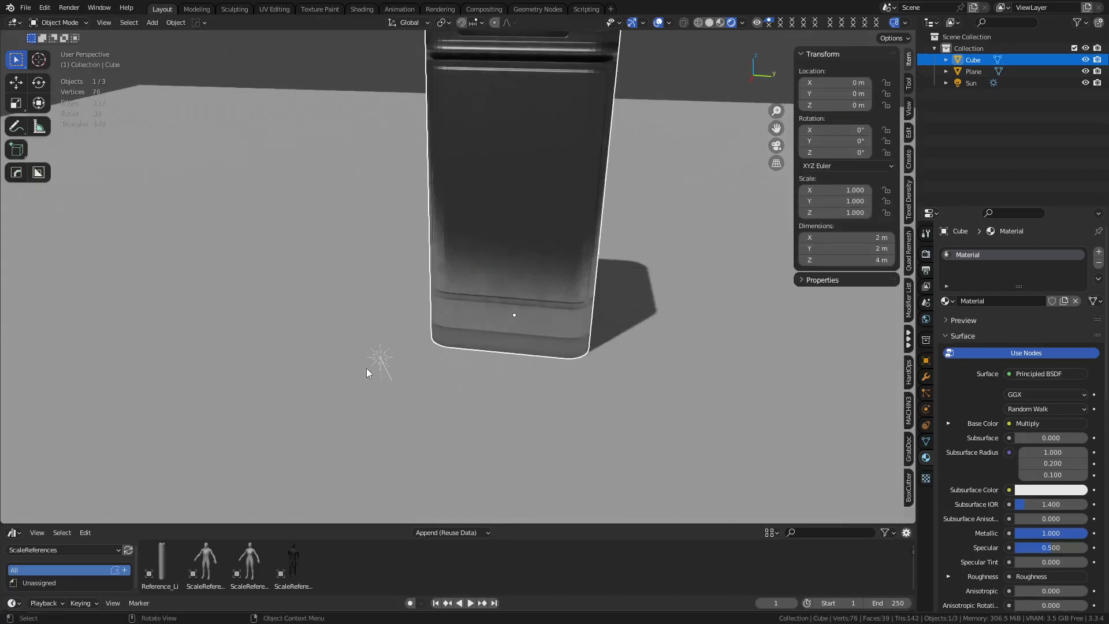
# Disable Scene World in the viewport shading and set the HDRI strength to 0.154, world opacity to 1.000 and blur to about 0.78
pyautogui.click(376, 354)
pyautogui.scroll(-5, 538, 228)
pyautogui.moveTo(538, 227)
pyautogui.mouseDown(button='middle')
pyautogui.moveTo(425, 198)
pyautogui.moveTo(416, 228)
pyautogui.moveTo(352, 259)
pyautogui.moveTo(416, 271)
pyautogui.mouseUp(button='middle')
pyautogui.click(365, 256)
pyautogui.click(354, 175)
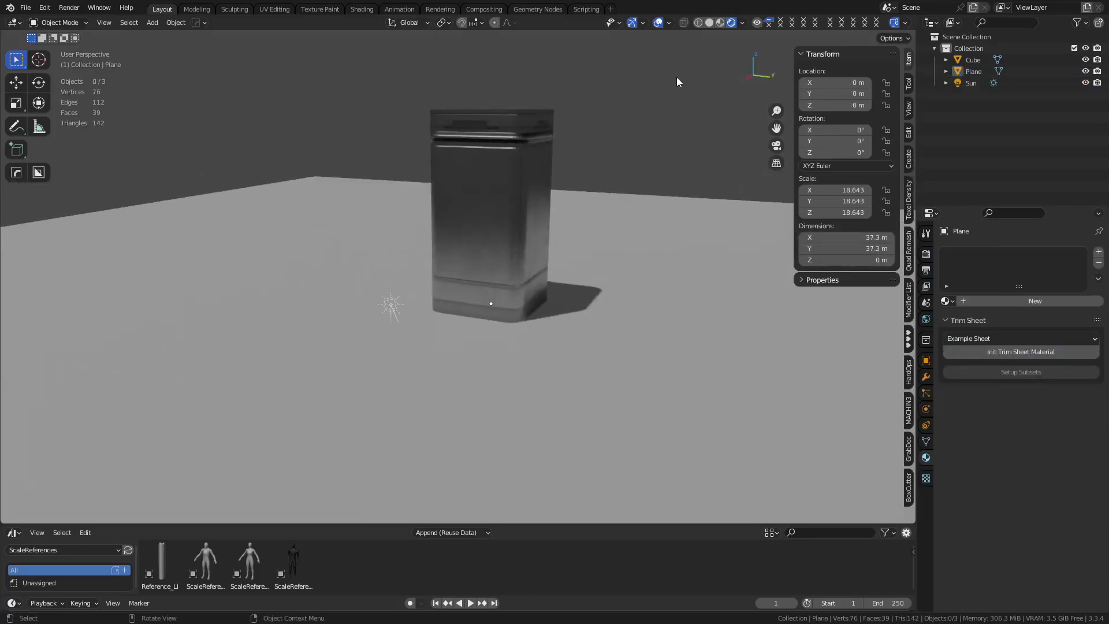
pyautogui.click(743, 22)
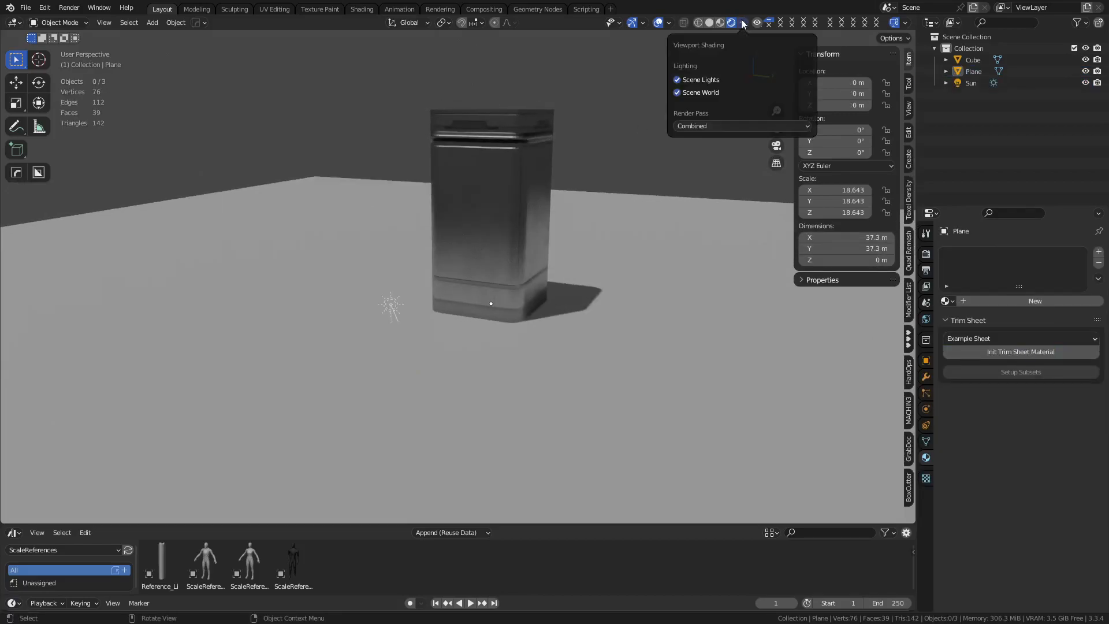
pyautogui.click(695, 93)
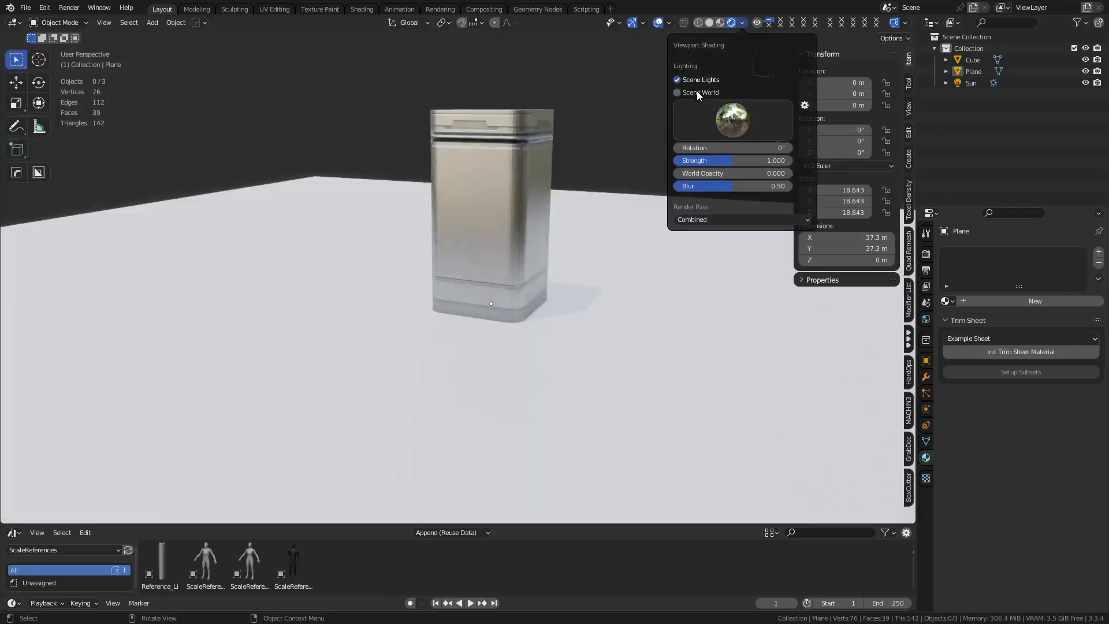
pyautogui.moveTo(741, 160); pyautogui.dragTo(691, 160)
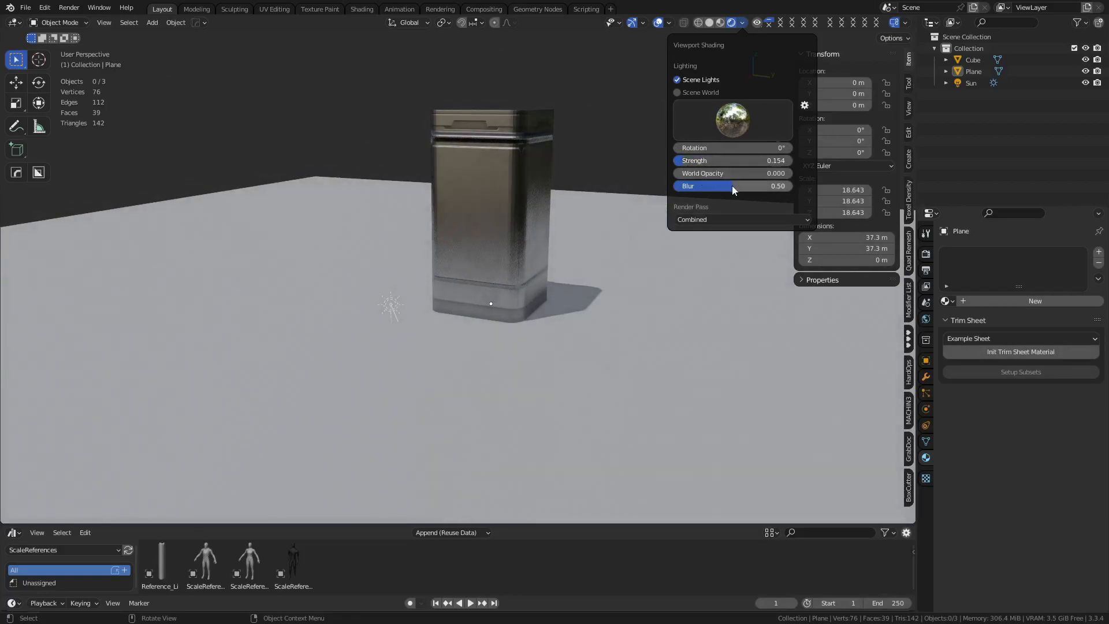
pyautogui.moveTo(693, 173)
pyautogui.mouseDown()
pyautogui.moveTo(774, 173)
pyautogui.moveTo(771, 186)
pyautogui.mouseUp()
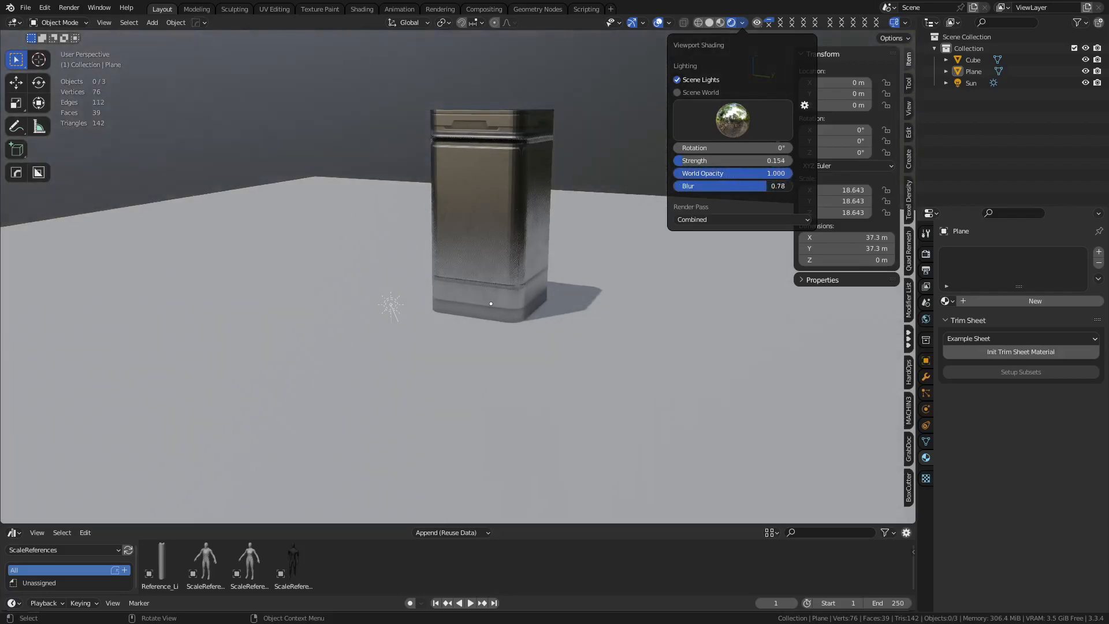
# Select the Sun light and set its strength to 3.000
pyautogui.moveTo(552, 209)
pyautogui.mouseDown(button='middle')
pyautogui.moveTo(446, 189)
pyautogui.moveTo(324, 199)
pyautogui.moveTo(549, 221)
pyautogui.moveTo(508, 284)
pyautogui.mouseUp(button='middle')
pyautogui.scroll(2, 537, 228)
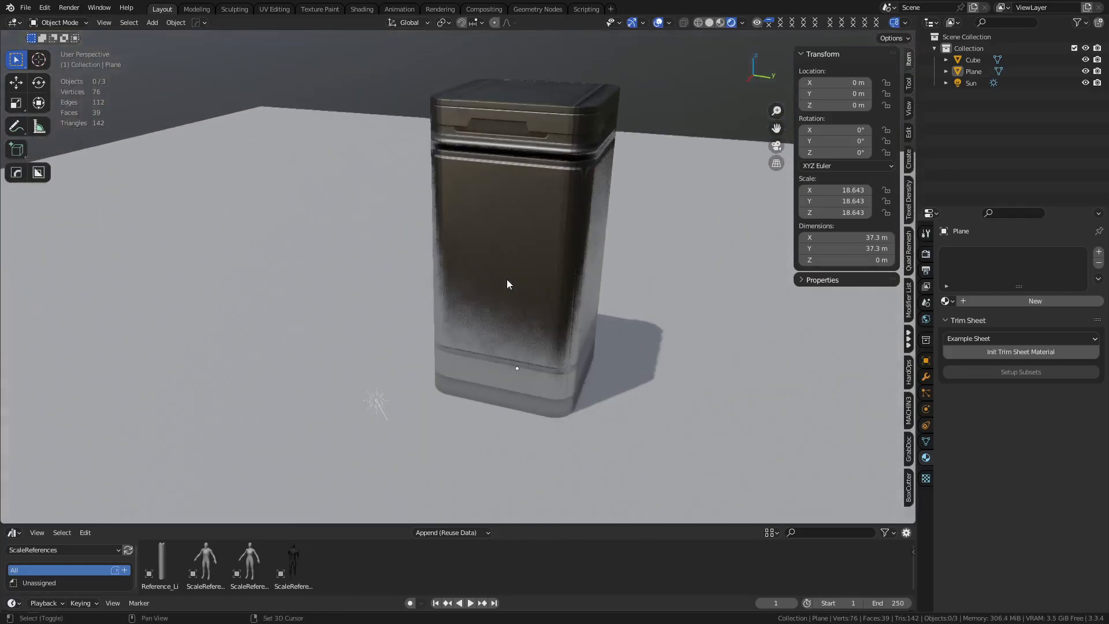
pyautogui.click(373, 402)
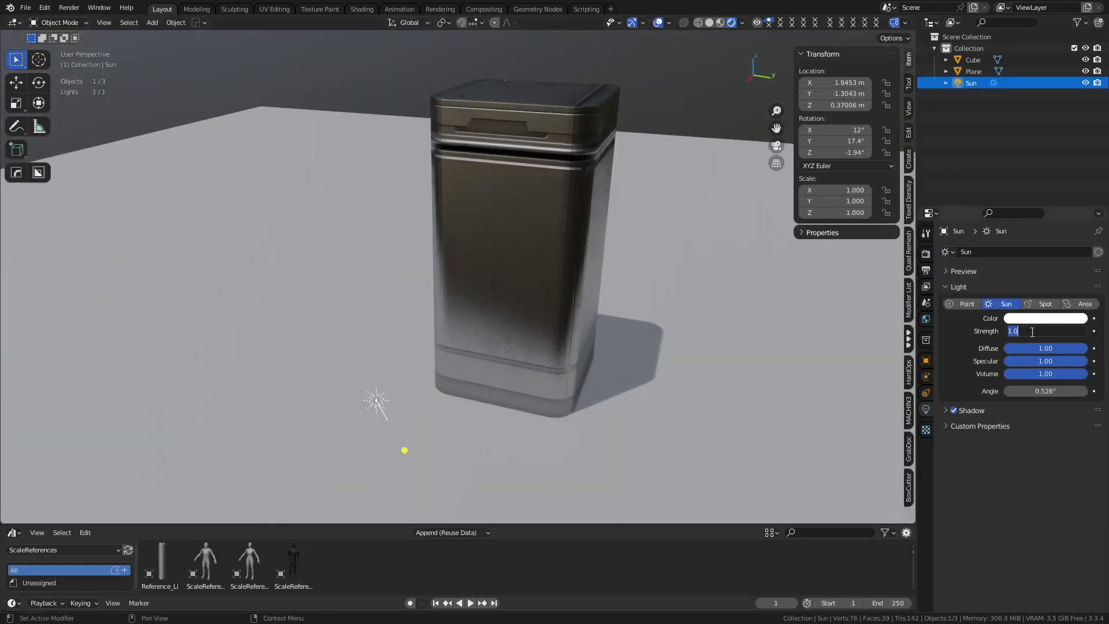
pyautogui.press('Return')
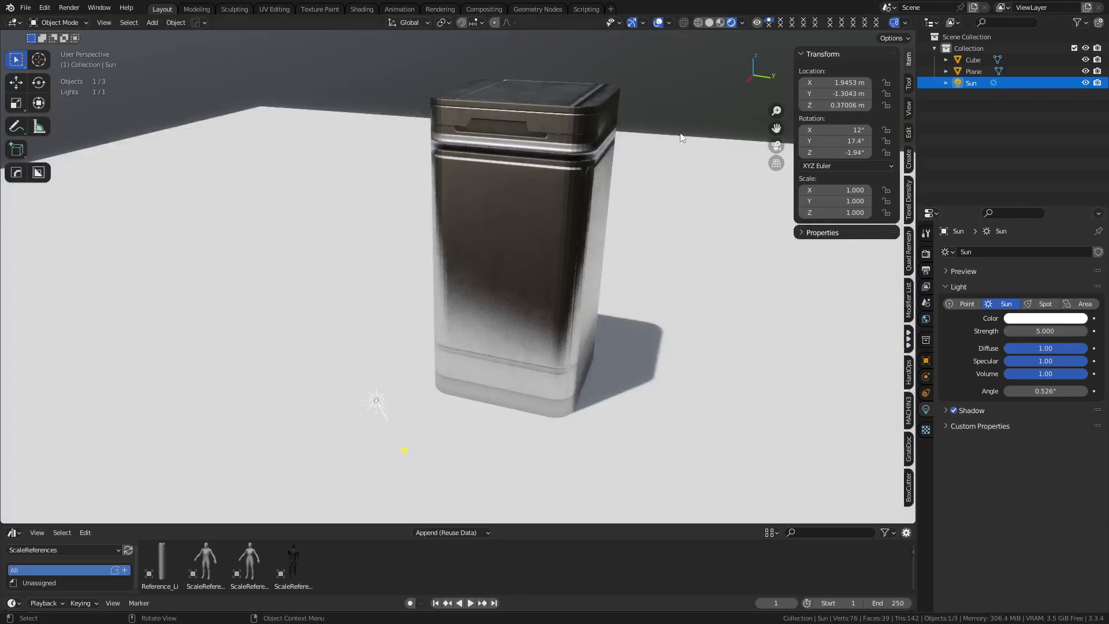
pyautogui.press('Return')
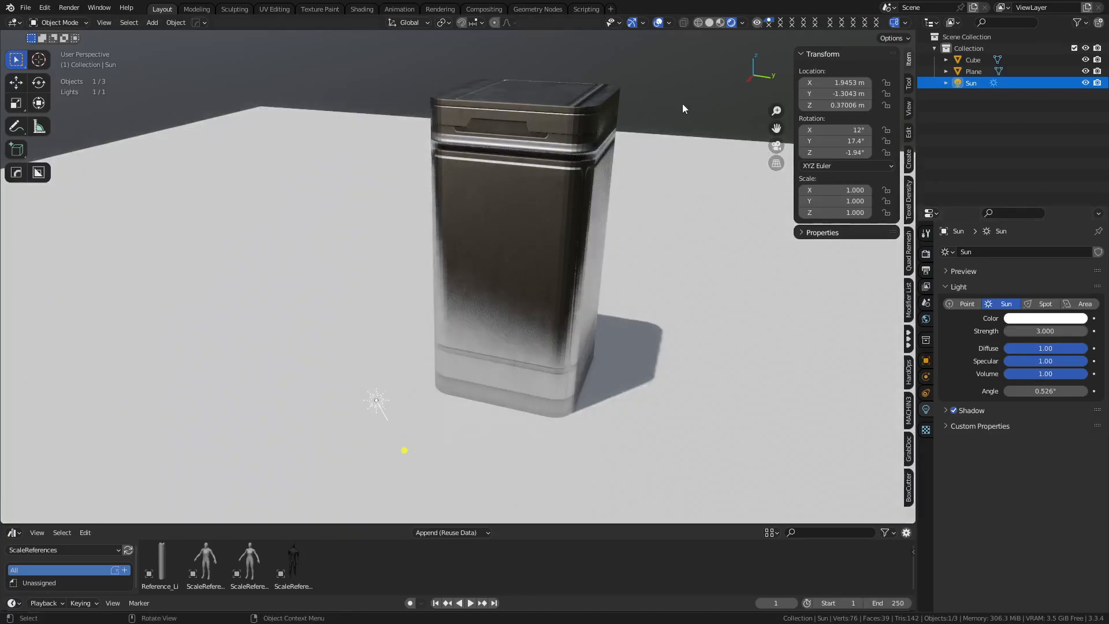
# Add a second cube, move it up 1 m along Z and assign it the existing trim material
pyautogui.moveTo(590, 297); pyautogui.dragTo(590, 319, button='middle')
pyautogui.click(431, 280)
pyautogui.moveTo(432, 280); pyautogui.dragTo(518, 269, button='middle')
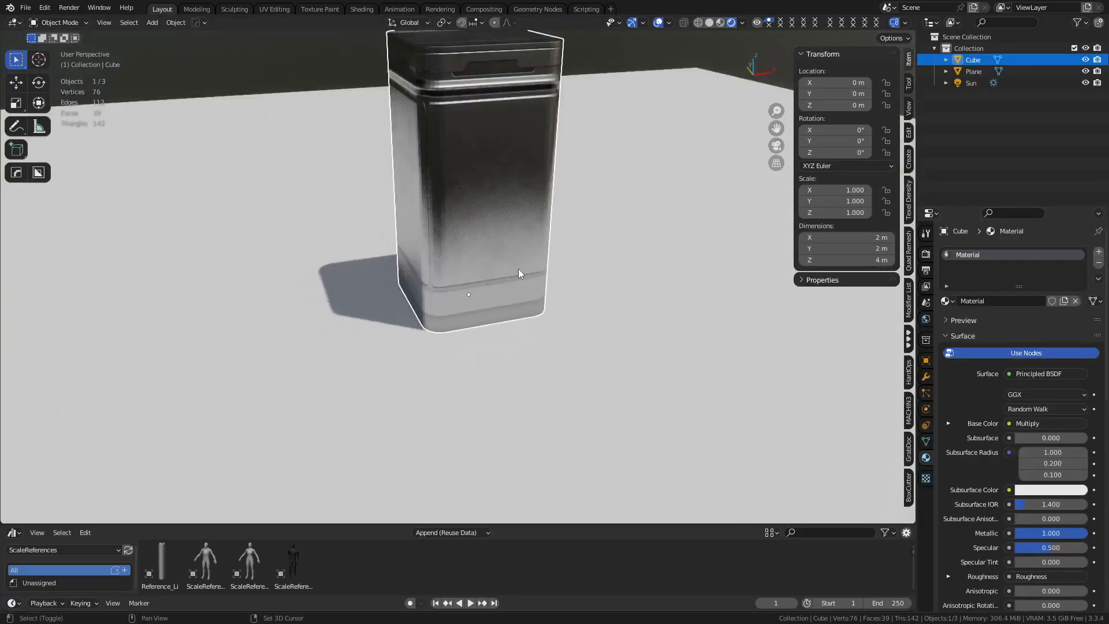
pyautogui.hotkey('shift', 'a')
pyautogui.click(601, 319)
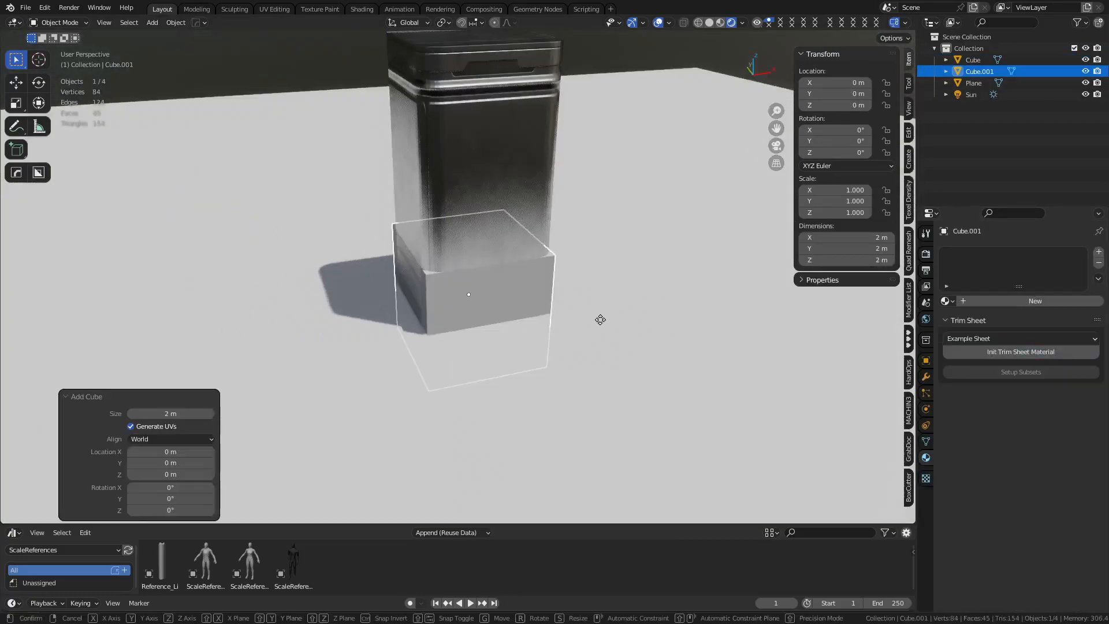
pyautogui.press('g')
pyautogui.press('z')
pyautogui.press('1')
pyautogui.click(605, 282)
pyautogui.click(947, 301)
pyautogui.click(958, 317)
# In Edit Mode, scale the new cube's mesh along Y to a thickness of about 0.675 m
pyautogui.hotkey('ctrl', 'Tab')
pyautogui.click(591, 286)
pyautogui.press('s')
pyautogui.press('x')
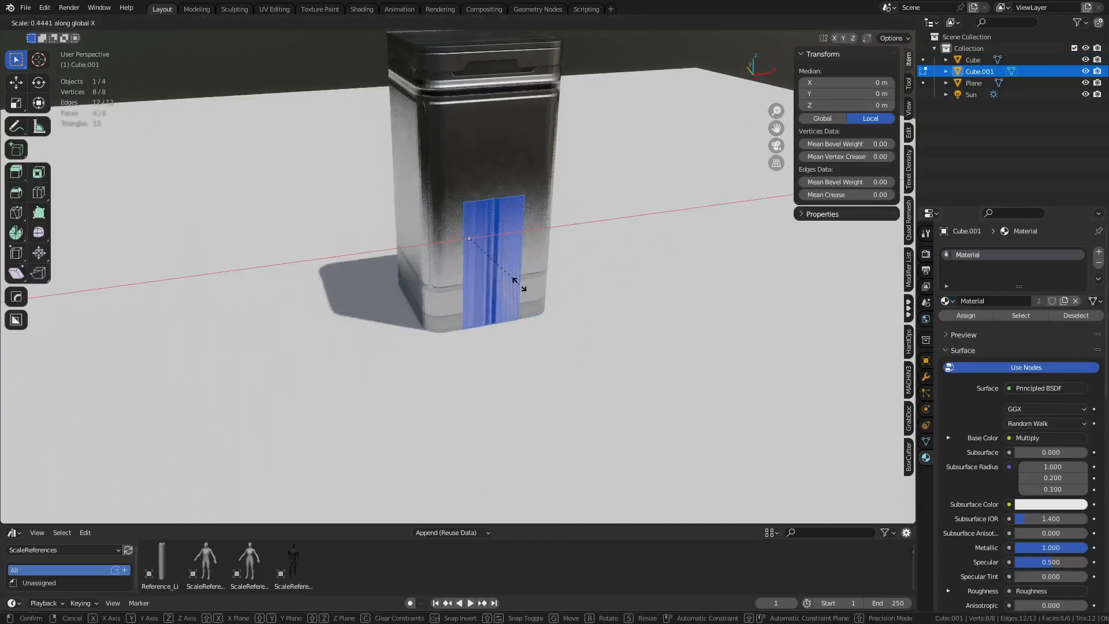
pyautogui.press('y')
pyautogui.click(502, 274)
pyautogui.hotkey('alt', 'a')
pyautogui.click(423, 250)
# In Object Mode, move the thin block -2 m along X beside the column
pyautogui.hotkey('ctrl', 'Tab')
pyautogui.click(363, 261)
pyautogui.write('gyx-2')
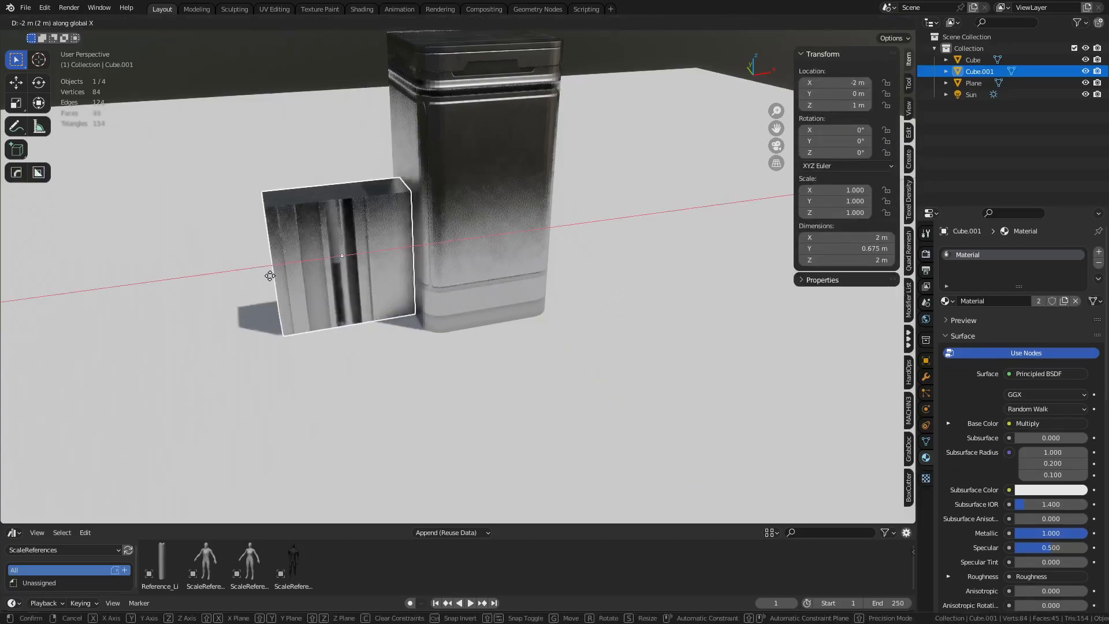
pyautogui.press('Return')
# Extend the thin block by moving its outer side face -2 m along X and its top face 2 m up
pyautogui.scroll(3, 527, 267)
pyautogui.hotkey('ctrl', 'Tab')
pyautogui.click(560, 267)
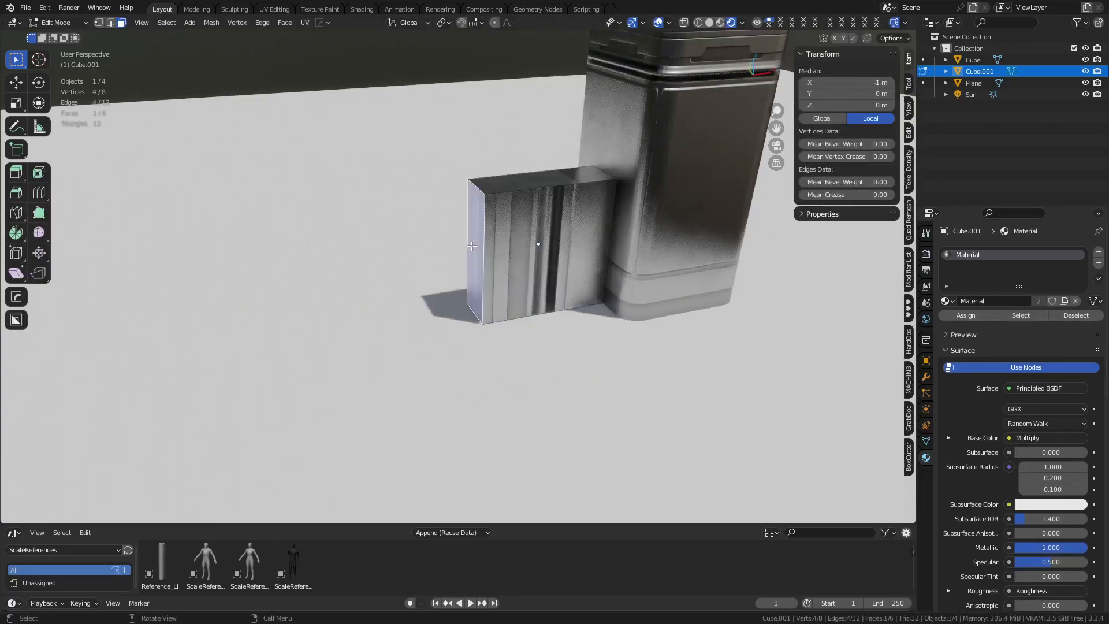
pyautogui.write('gx-2')
pyautogui.press('Return')
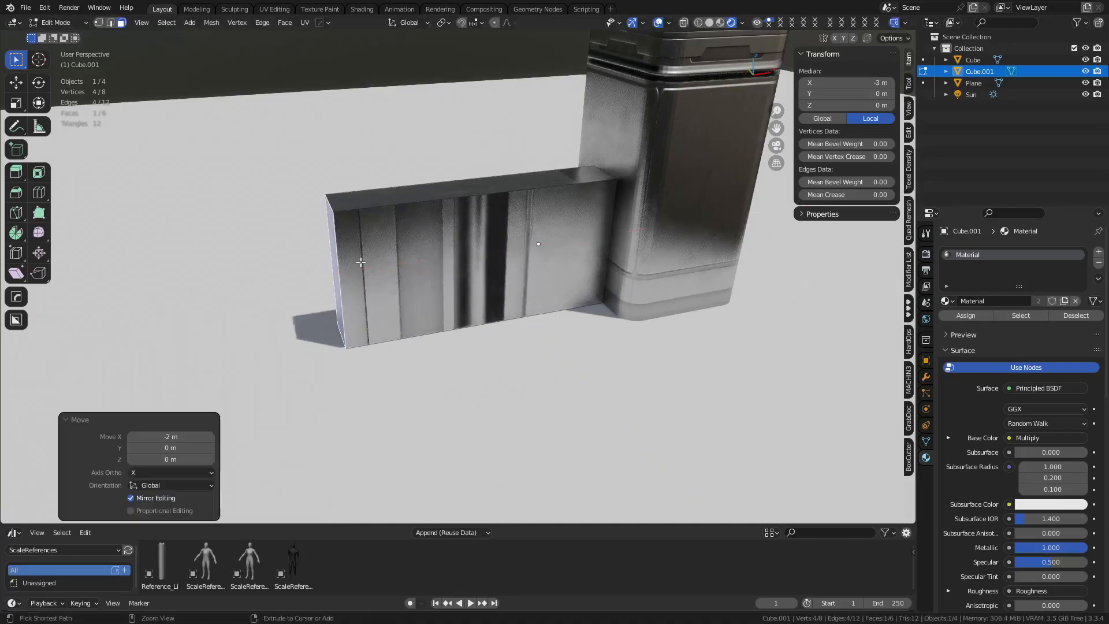
pyautogui.click(496, 191)
pyautogui.write('gz2')
pyautogui.press('Return')
# Unwrap all faces of the wall panel with Cube Projection and return to Object Mode
pyautogui.moveTo(497, 192); pyautogui.dragTo(577, 222, button='middle')
pyautogui.press('a')
pyautogui.press('u')
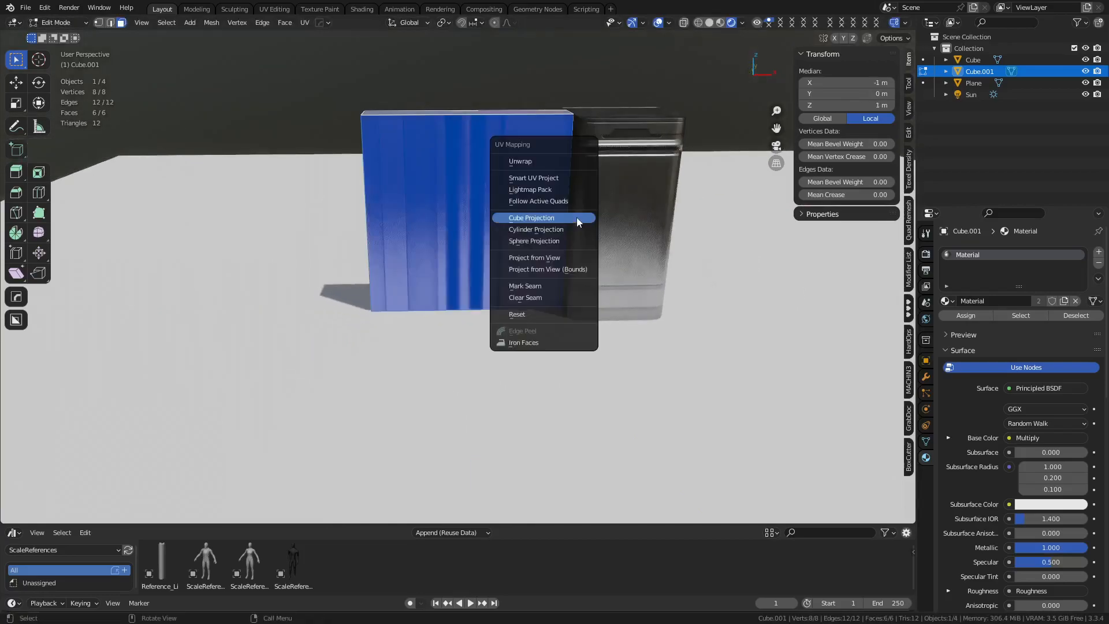
pyautogui.click(577, 221)
pyautogui.press('Tab')
pyautogui.click(488, 289)
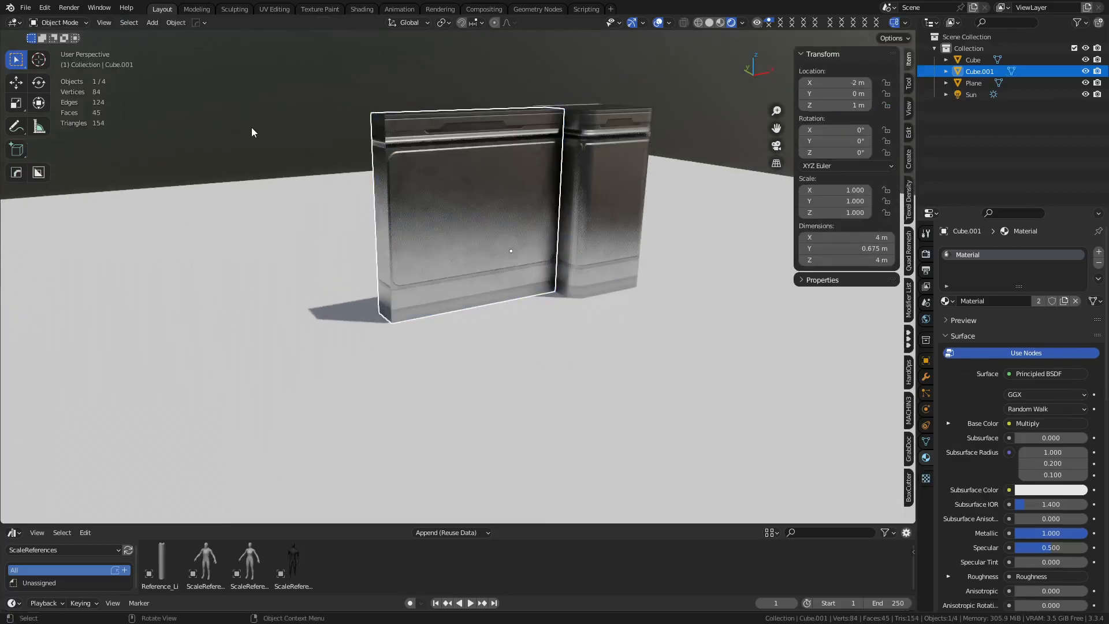
pyautogui.click(571, 196)
pyautogui.hotkey('shift', 'd')
pyautogui.click(343, 243)
pyautogui.click(371, 215)
pyautogui.press('Delete')
# Make a linked duplicate of the bevelled column and place it along X at the wall panel's other end
pyautogui.click(627, 192)
pyautogui.hotkey('alt', 'd')
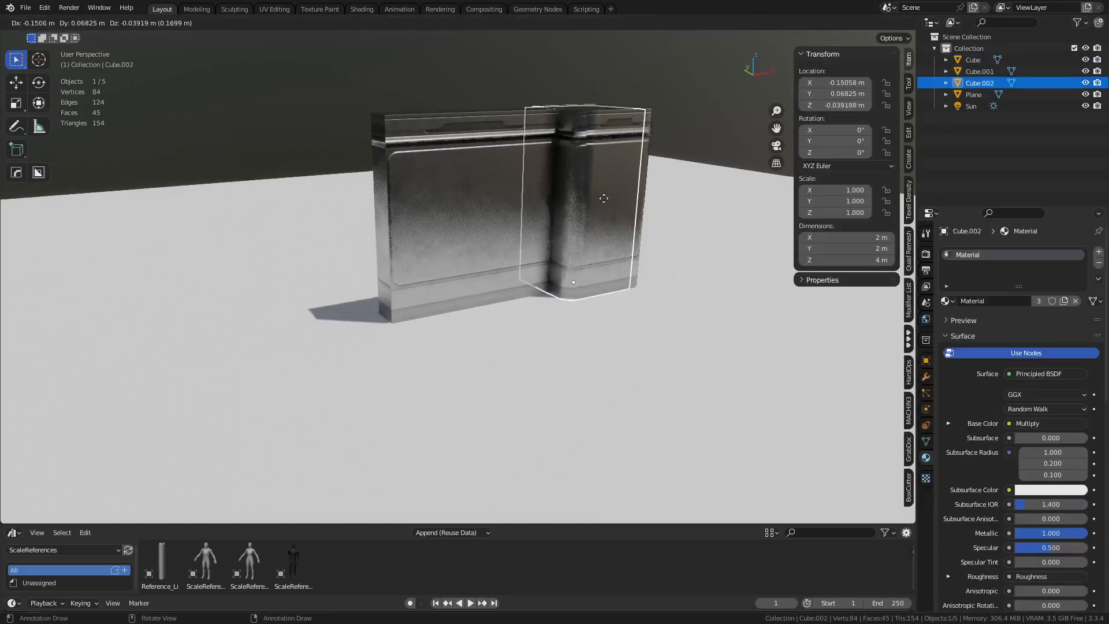
pyautogui.press('x')
pyautogui.keyDown('ctrl'); pyautogui.click(390, 222); pyautogui.keyUp('ctrl')
pyautogui.click(493, 56)
# Add a horizontal loop cut to the wall panel and slide it down to the lower trim line, factor about 0.649
pyautogui.moveTo(576, 229); pyautogui.dragTo(445, 269, button='middle')
pyautogui.scroll(4, 445, 269)
pyautogui.click(445, 267)
pyautogui.hotkey('ctrl', 'Tab')
pyautogui.click(511, 268)
pyautogui.hotkey('ctrl', 'r')
pyautogui.click(543, 296)
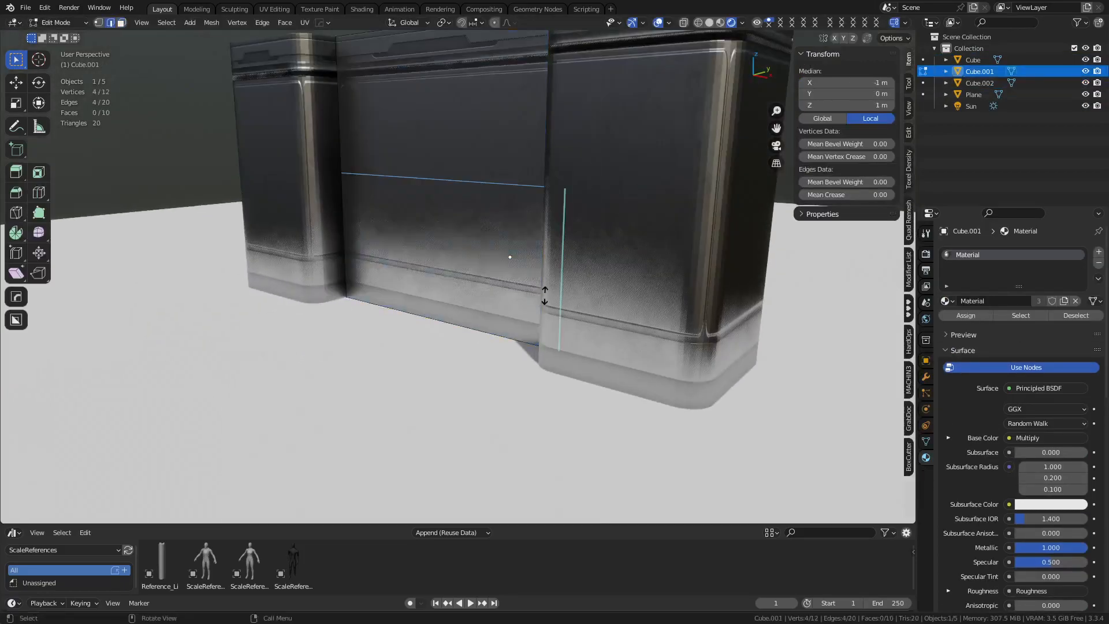
pyautogui.click(548, 408)
# Add two more horizontal loop cuts along the trim lines near the base of the wall panel
pyautogui.moveTo(453, 352); pyautogui.dragTo(552, 330, button='middle')
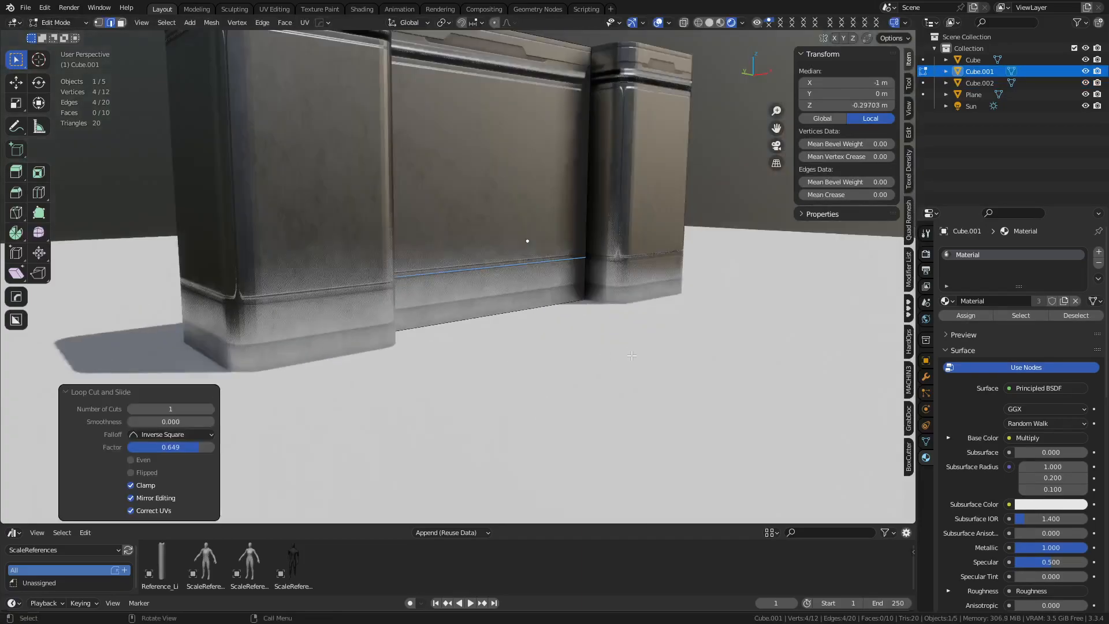
pyautogui.scroll(3, 553, 330)
pyautogui.hotkey('ctrl', 'r')
pyautogui.click(646, 280)
pyautogui.click(646, 284)
pyautogui.hotkey('ctrl', 'r')
pyautogui.click(662, 292)
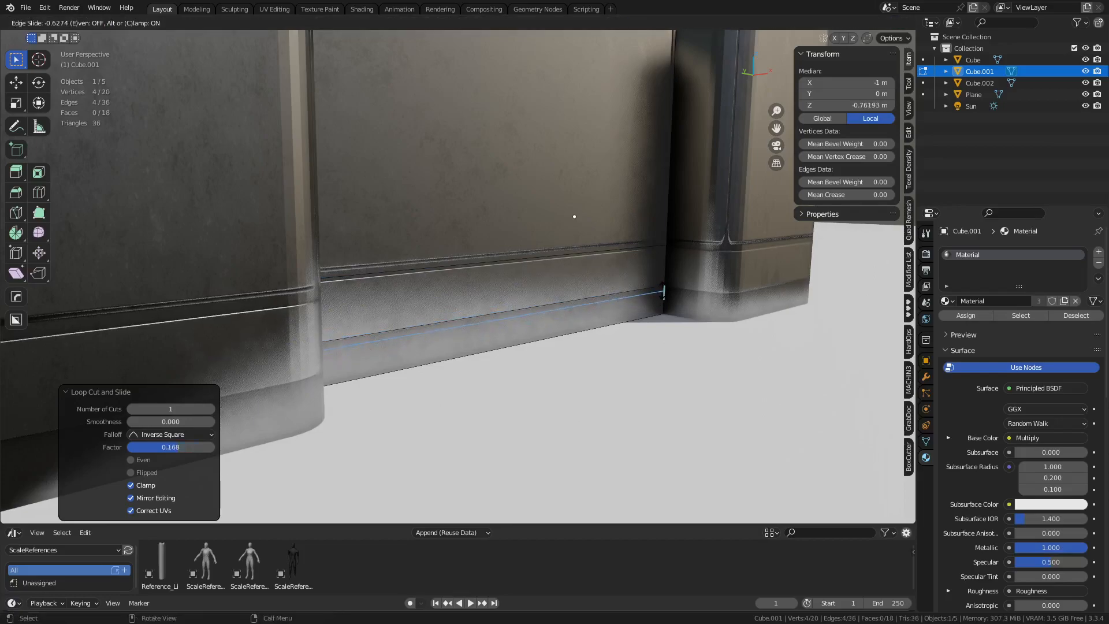
pyautogui.click(662, 294)
# Select the lowest strip face of the wall panel and push it inward along Y
pyautogui.press('3')
pyautogui.click(574, 319)
pyautogui.press('g')
pyautogui.press('y')
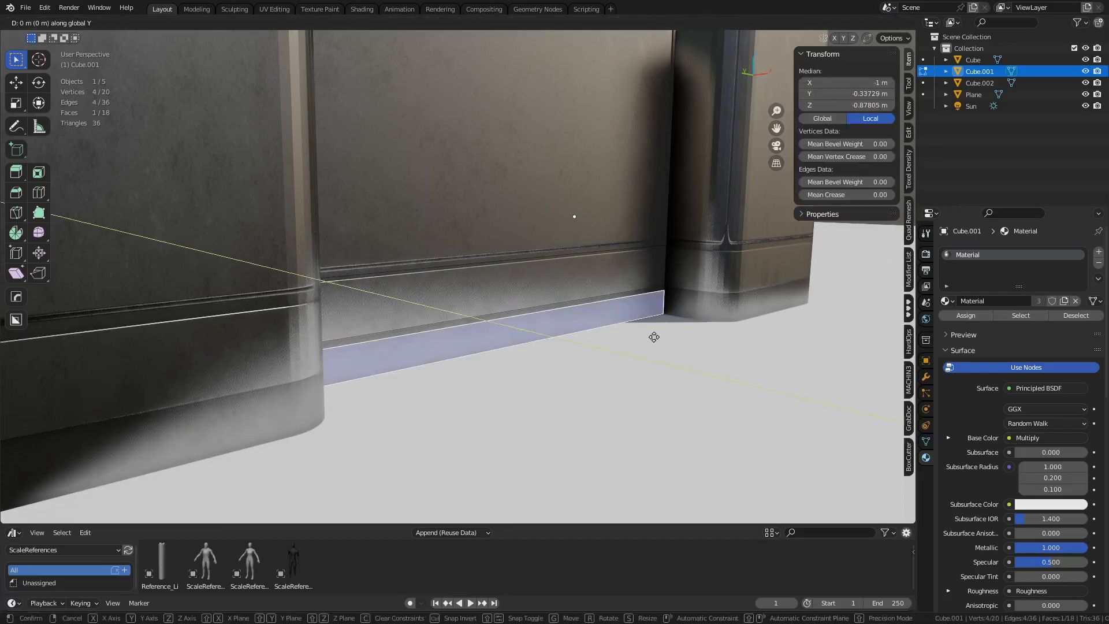
pyautogui.click(575, 310)
# Try to move the strip face above the recessed base along Y, and undo the move
pyautogui.click(537, 293)
pyautogui.press('g')
pyautogui.press('y')
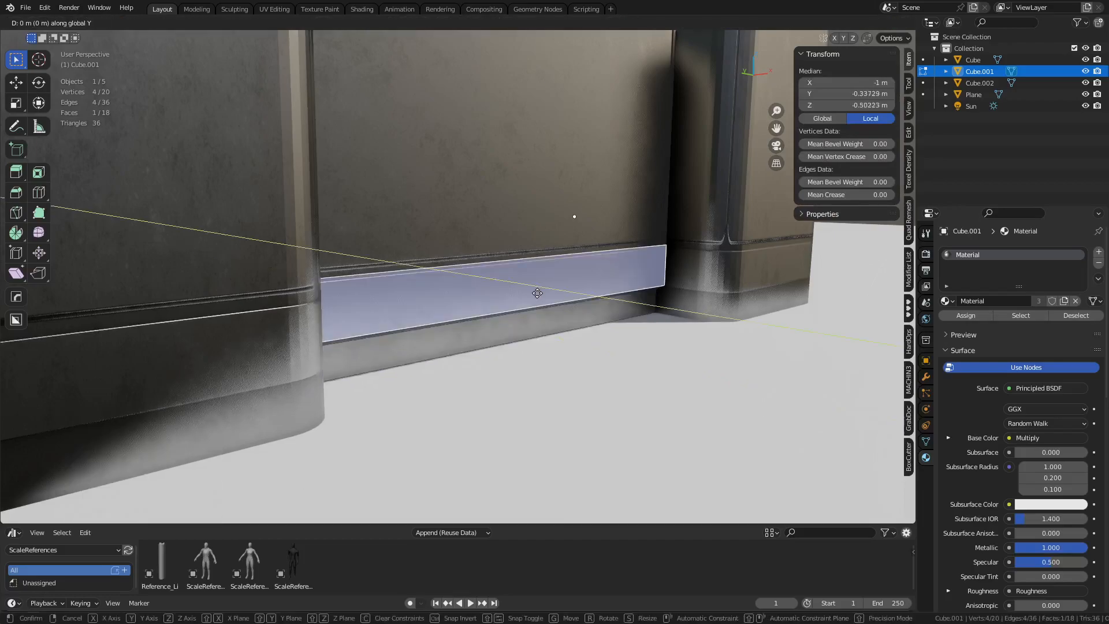
pyautogui.click(598, 306)
pyautogui.moveTo(605, 308); pyautogui.dragTo(425, 316, button='middle')
pyautogui.hotkey('ctrl', 'z')
# Add another horizontal loop cut to the wall panel and slide it down close to the lower trim line
pyautogui.moveTo(456, 270); pyautogui.dragTo(496, 271, button='middle')
pyautogui.hotkey('ctrl', 'r')
pyautogui.click(275, 206)
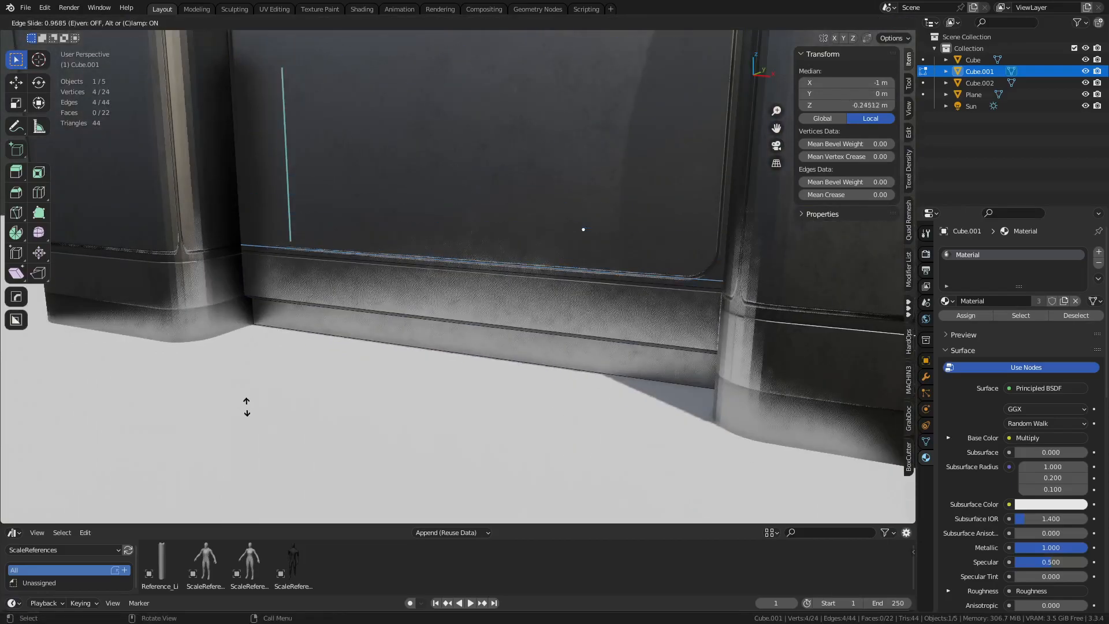
pyautogui.click(247, 408)
# Select the strip face above the recessed base of the wall panel, pull it outward along Y, and return to Object Mode
pyautogui.press('3')
pyautogui.click(424, 290)
pyautogui.press('g')
pyautogui.press('g')
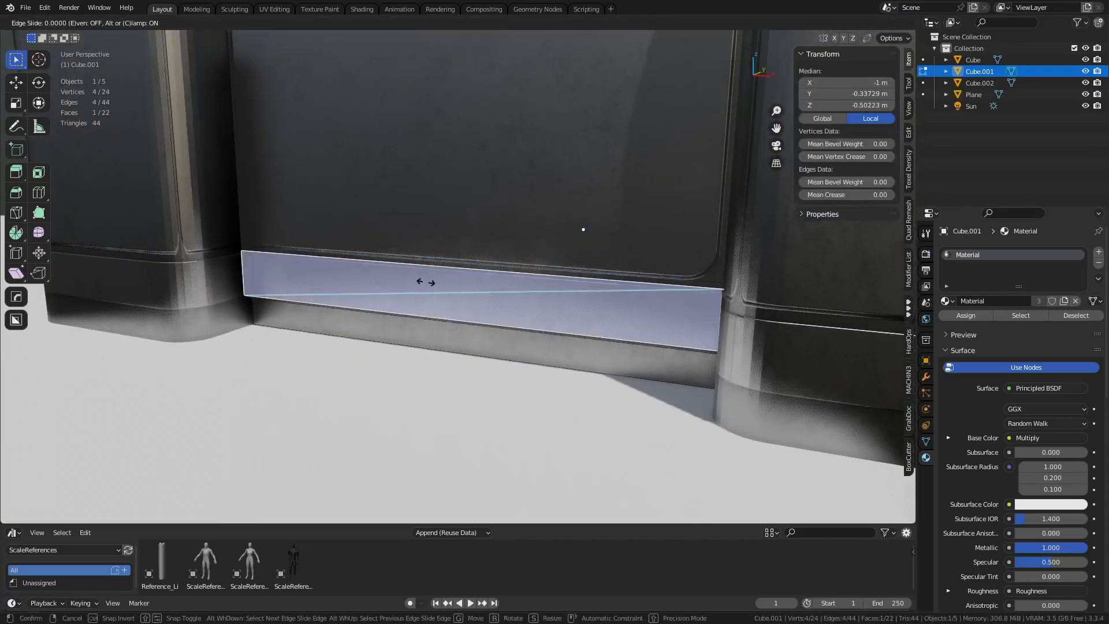
pyautogui.press('Escape')
pyautogui.press('g')
pyautogui.press('y')
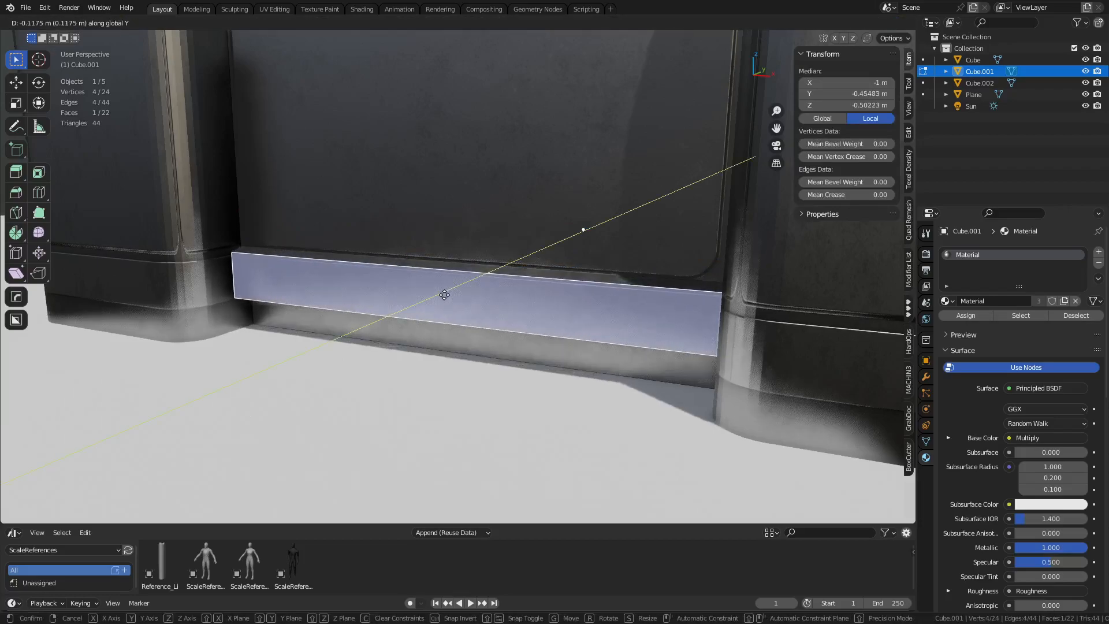
pyautogui.click(454, 295)
pyautogui.moveTo(453, 292); pyautogui.dragTo(532, 330, button='middle')
pyautogui.hotkey('ctrl', 'Tab')
pyautogui.click(493, 324)
# Deselect the wall panel and examine the wall and columns from several angles
pyautogui.scroll(-5, 601, 309)
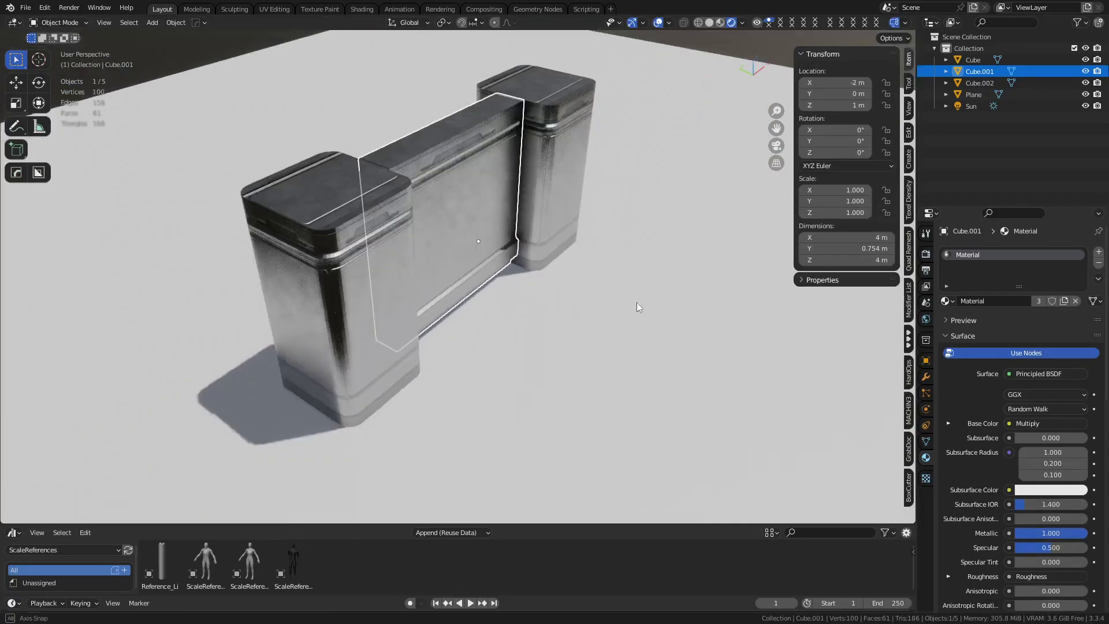
pyautogui.moveTo(642, 303); pyautogui.dragTo(595, 254, button='middle')
pyautogui.click(490, 93)
pyautogui.keyDown('alt'); pyautogui.moveTo(526, 205); pyautogui.dragTo(521, 242, button='middle'); pyautogui.keyUp('alt')
pyautogui.scroll(3, 479, 198)
pyautogui.scroll(-5, 431, 271)
pyautogui.moveTo(469, 267); pyautogui.dragTo(384, 275, button='middle')
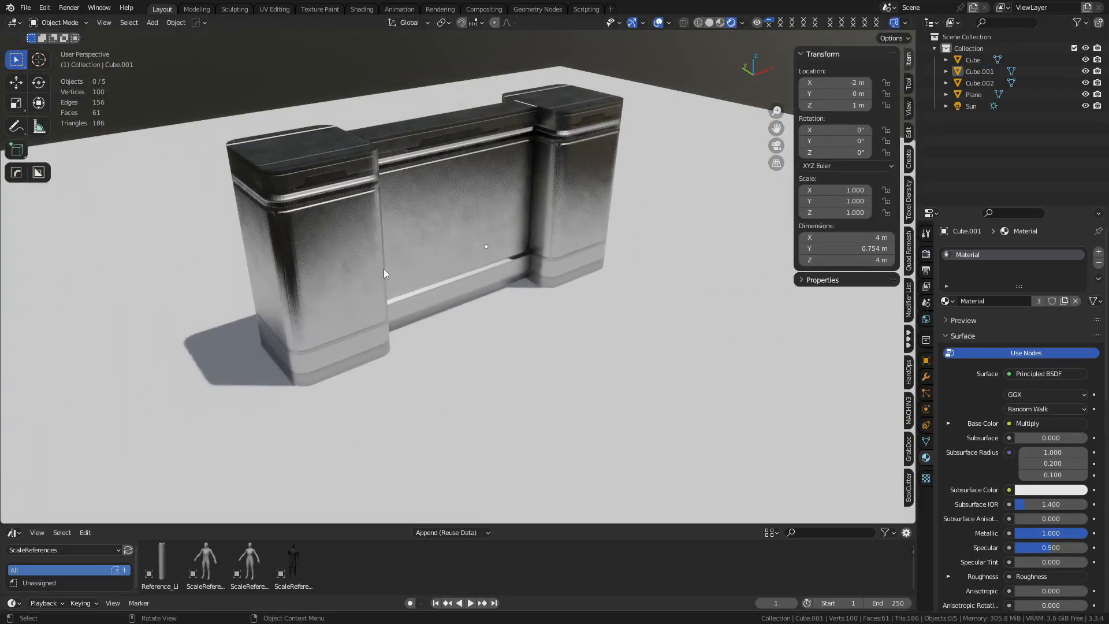
# Give the ground plane a new material and darken its base color to a grey value of about 0.2
pyautogui.scroll(-6, 599, 317)
pyautogui.moveTo(614, 317); pyautogui.dragTo(604, 309, button='middle')
pyautogui.click(604, 308)
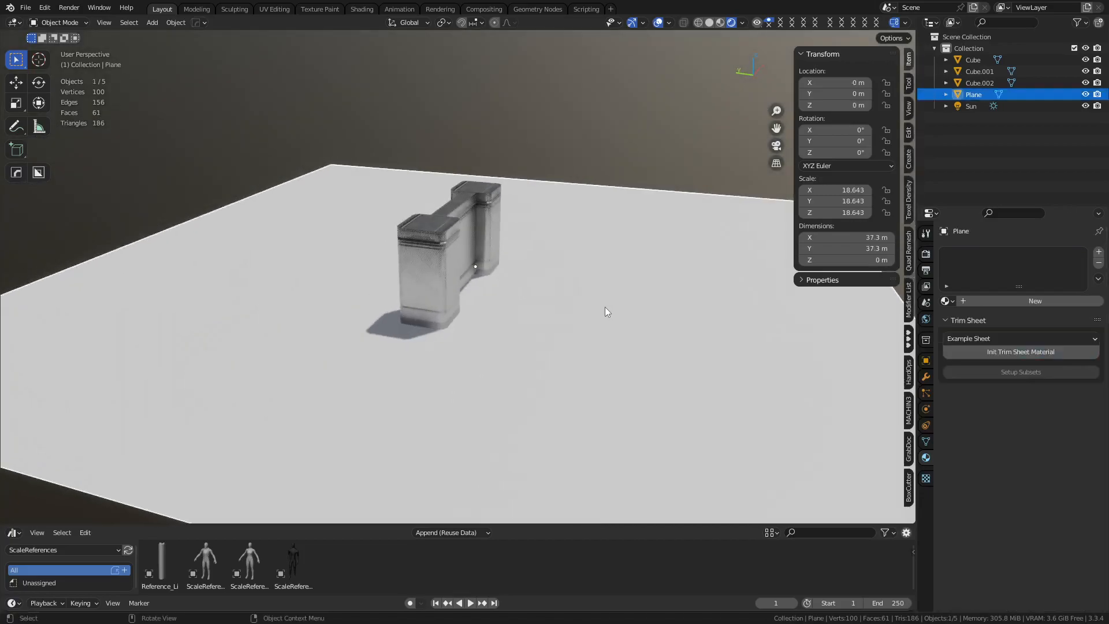
pyautogui.click(978, 302)
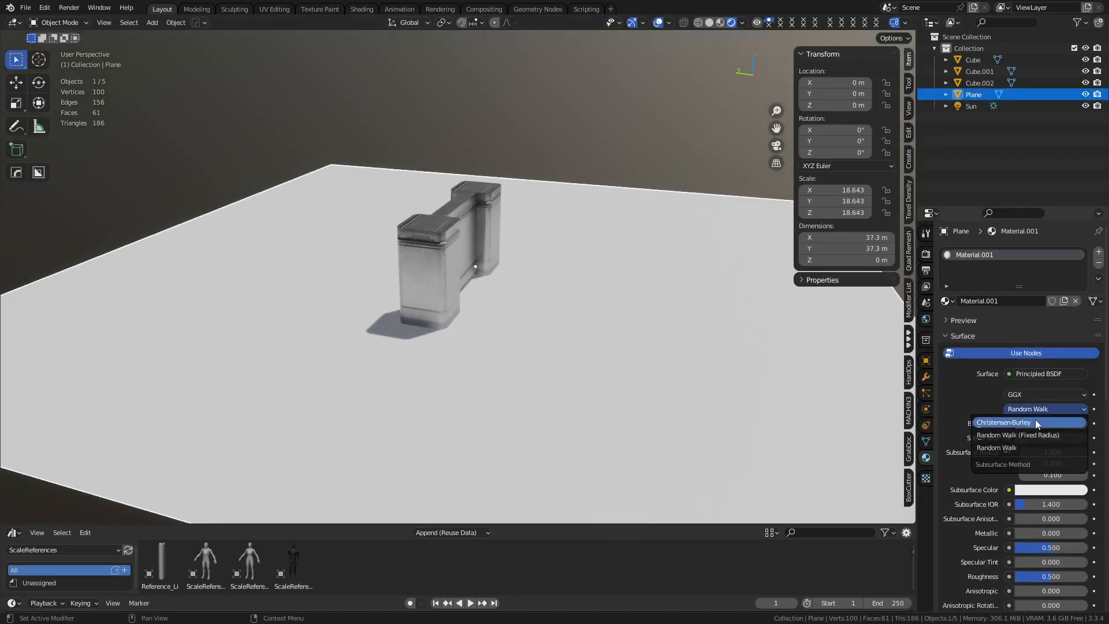
pyautogui.click(1032, 423)
pyautogui.moveTo(997, 326); pyautogui.dragTo(986, 290)
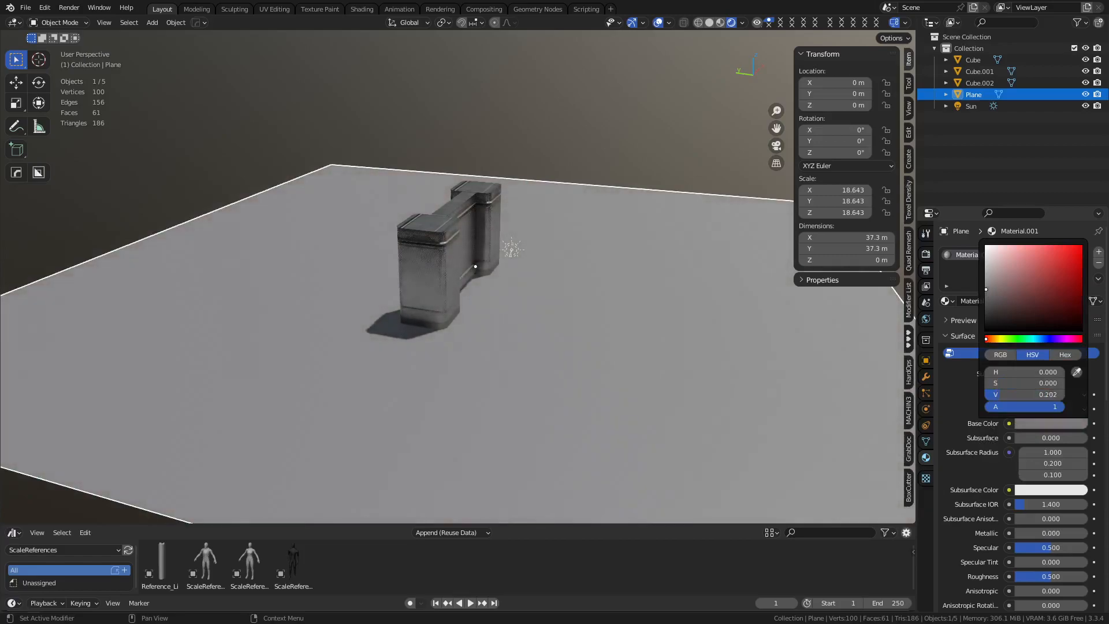
pyautogui.click(553, 105)
# Raise the strength of the viewport's environment lighting slightly in the shading settings
pyautogui.moveTo(630, 292); pyautogui.dragTo(601, 294, button='middle')
pyautogui.scroll(4, 543, 273)
pyautogui.scroll(2, 517, 283)
pyautogui.click(742, 23)
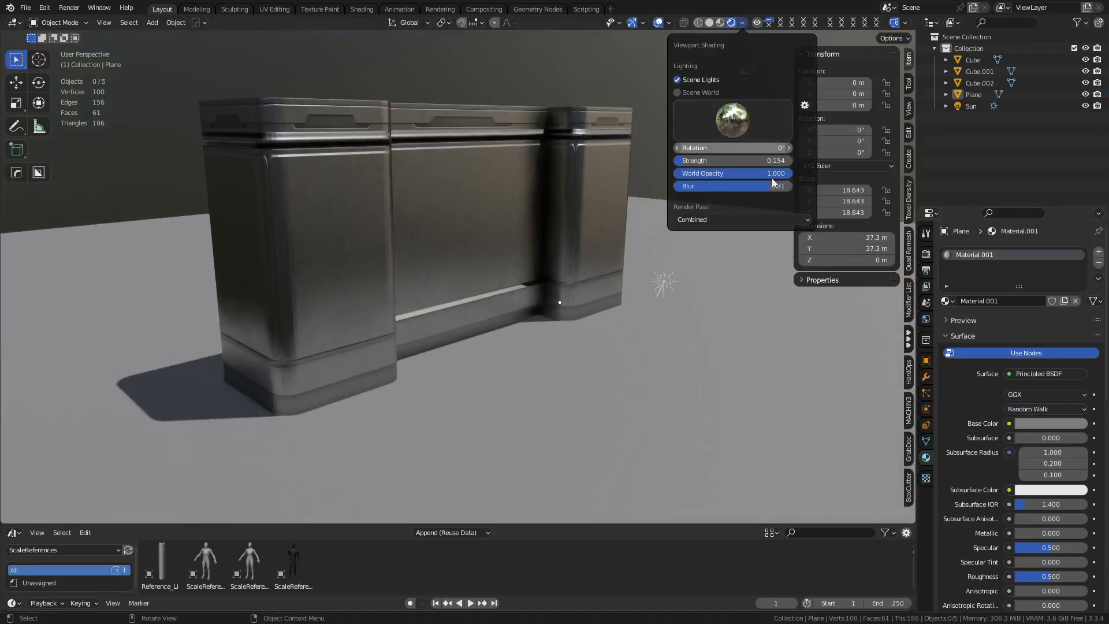
pyautogui.moveTo(719, 163); pyautogui.dragTo(743, 163)
pyautogui.moveTo(116, 168)
pyautogui.mouseDown(button='middle')
pyautogui.moveTo(462, 254)
pyautogui.moveTo(415, 254)
pyautogui.moveTo(470, 277)
pyautogui.moveTo(468, 263)
pyautogui.moveTo(553, 261)
pyautogui.moveTo(553, 245)
pyautogui.moveTo(522, 246)
pyautogui.moveTo(519, 260)
pyautogui.moveTo(459, 259)
pyautogui.mouseUp(button='middle')
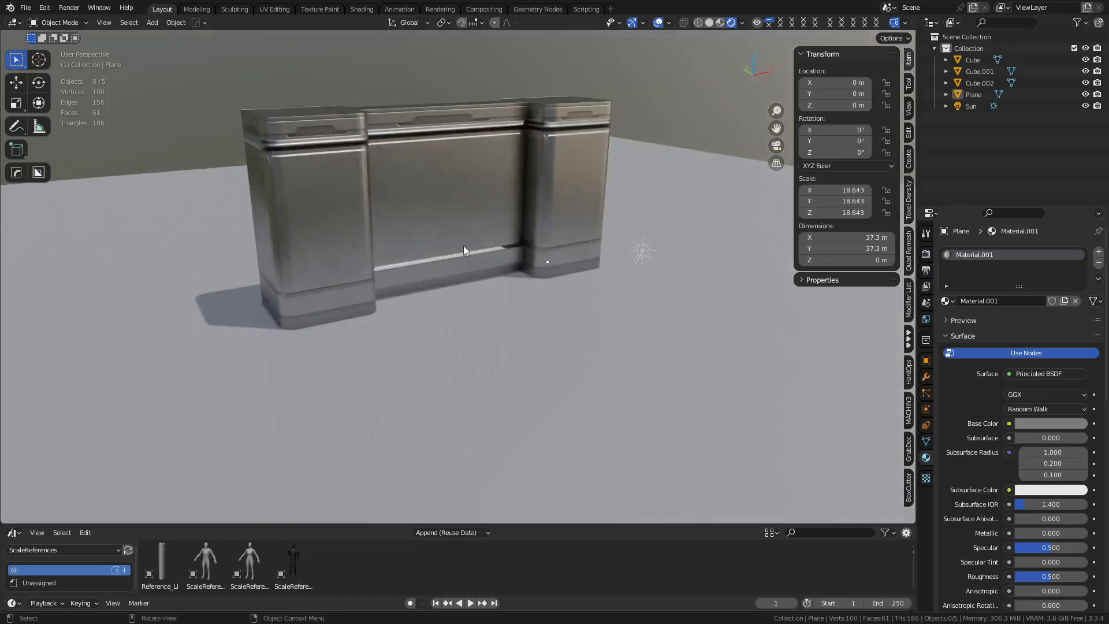
# Add a cube and move it in front of the wall panel, to X -2.9 m, Y -1.1 m and Z 2.1 m
pyautogui.hotkey('shift', 'a')
pyautogui.moveTo(463, 245)
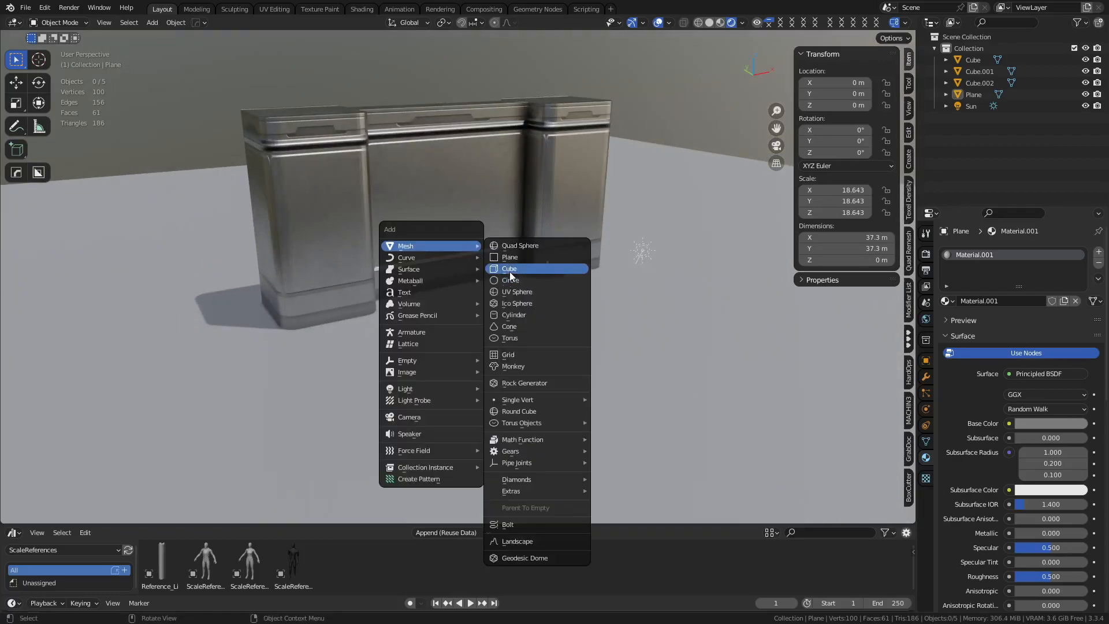
pyautogui.click(510, 271)
pyautogui.press('ctrl+KP_3')
pyautogui.press('g')
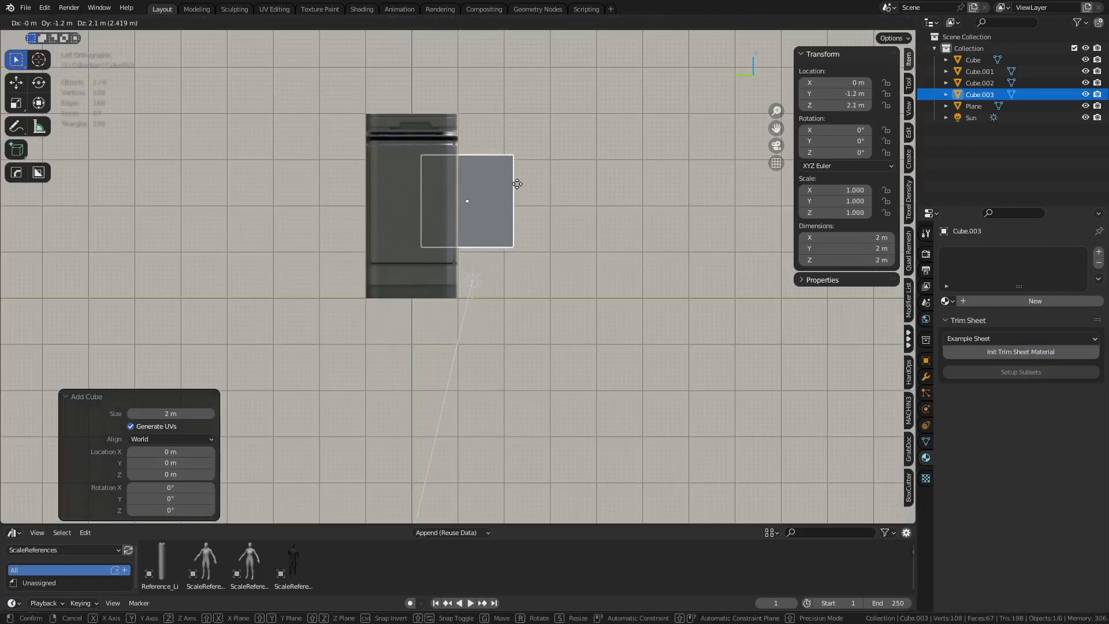
pyautogui.click(515, 190)
pyautogui.moveTo(577, 210); pyautogui.dragTo(520, 216, button='middle')
pyautogui.press('KP_1')
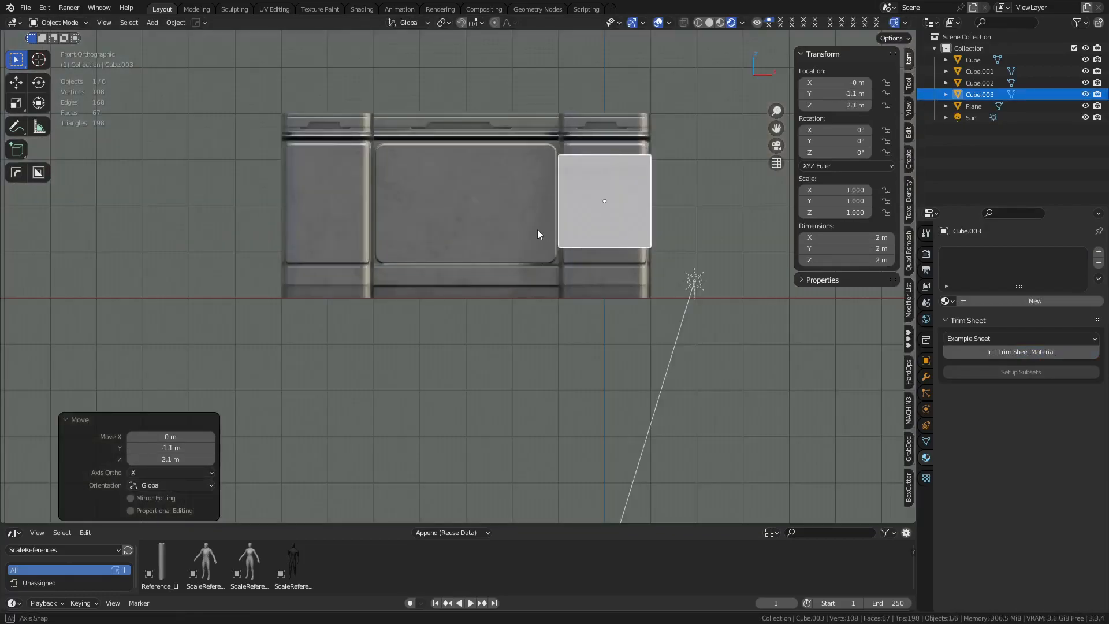
pyautogui.press('g')
pyautogui.click(469, 230)
# Move the new cube's front face 1.6 m along Y toward the wall to make a thin slab
pyautogui.hotkey('ctrl', 'Tab')
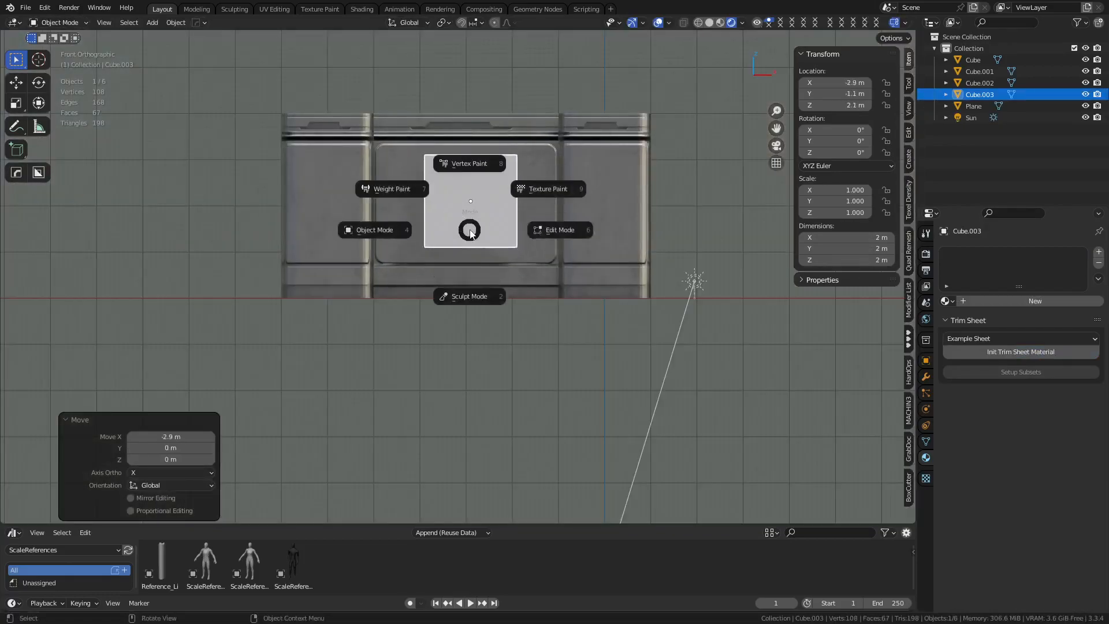
pyautogui.click(528, 230)
pyautogui.click(456, 197)
pyautogui.moveTo(502, 243); pyautogui.dragTo(548, 277, button='middle')
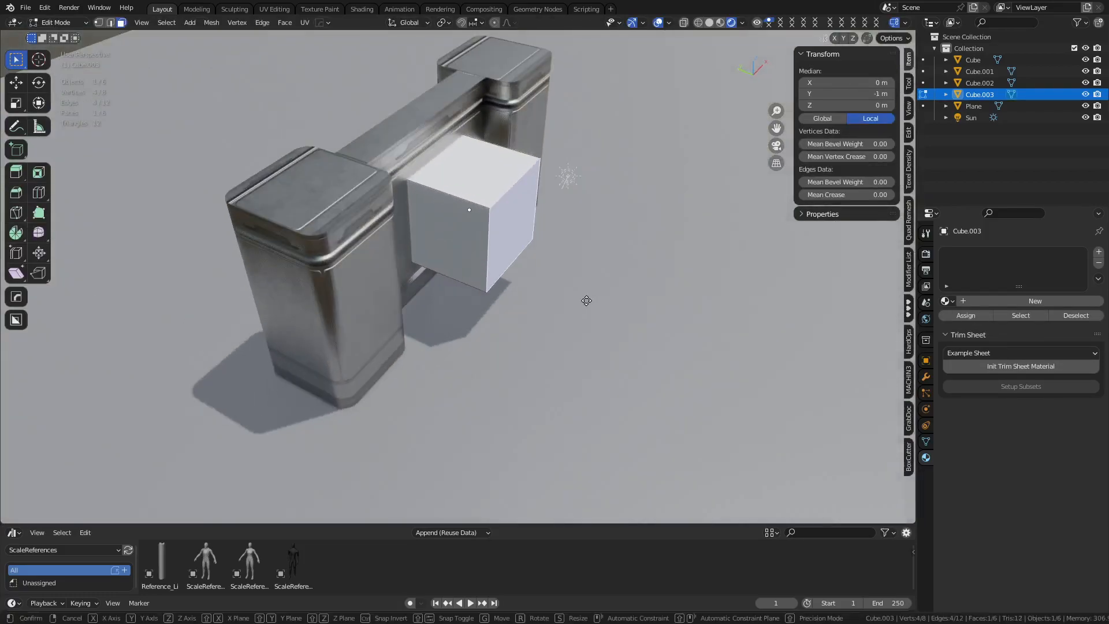
pyautogui.press('g')
pyautogui.press('y')
pyautogui.click(507, 267)
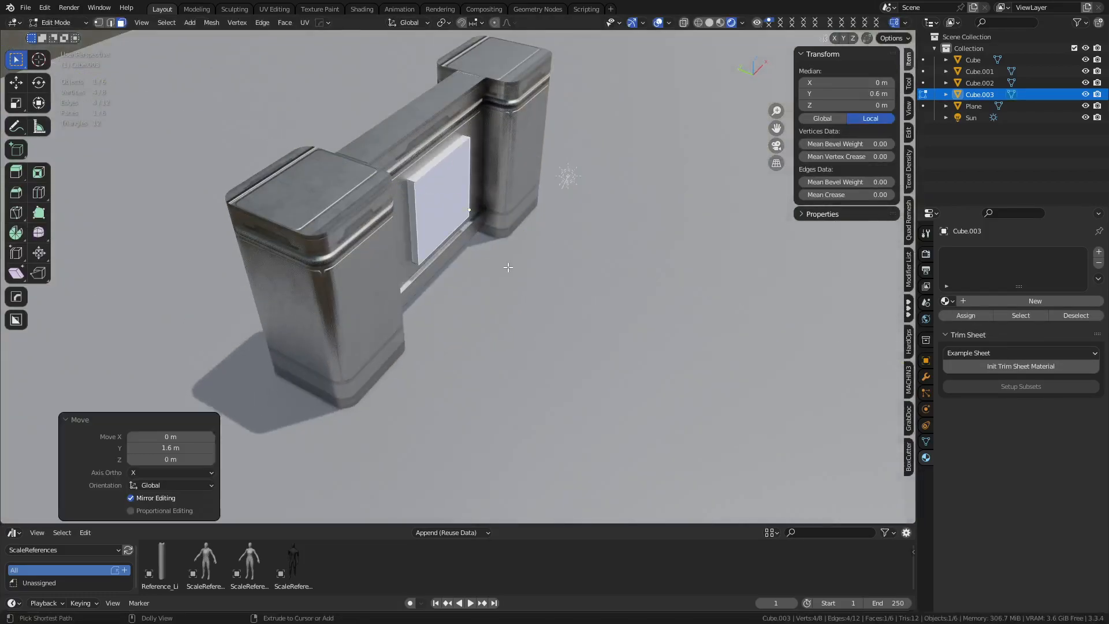
# Scale the slab along Z and X to about 2.33 m high and 1.85 m wide, and return to Object Mode
pyautogui.moveTo(503, 259); pyautogui.dragTo(553, 269, button='middle')
pyautogui.scroll(4, 527, 265)
pyautogui.press('s')
pyautogui.press('z')
pyautogui.click(558, 292)
pyautogui.press('s')
pyautogui.press('z')
pyautogui.click(542, 268)
pyautogui.press('s')
pyautogui.press('x')
pyautogui.click(636, 287)
pyautogui.press('KP_1')
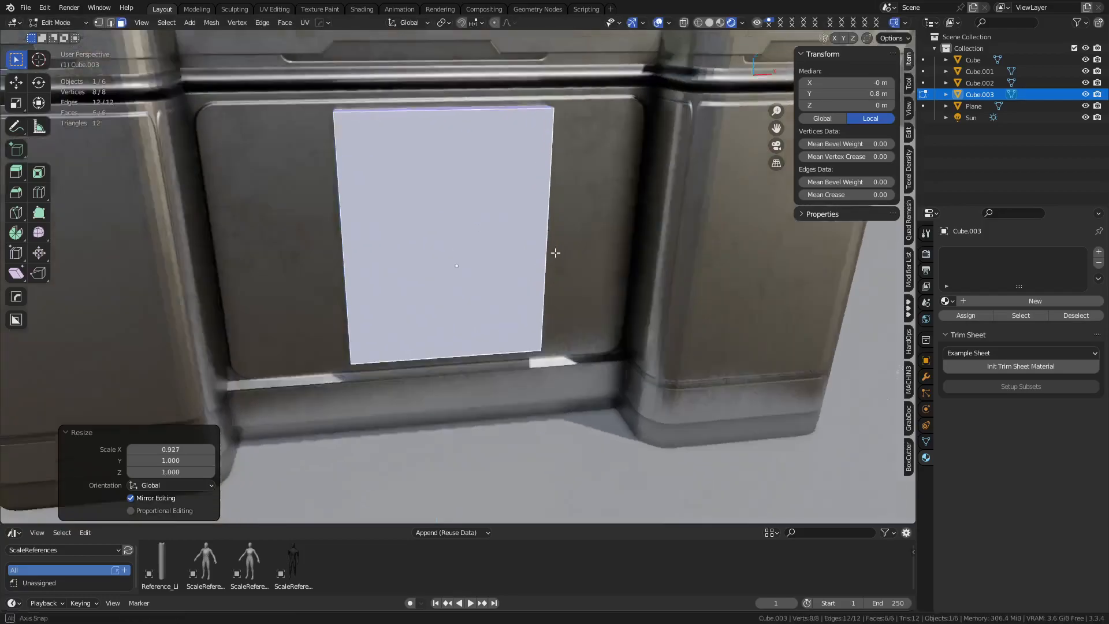
pyautogui.press('Tab')
# Select all objects in the scene and apply Shade Auto Smooth
pyautogui.moveTo(516, 249); pyautogui.dragTo(452, 176, button='middle')
pyautogui.moveTo(532, 120); pyautogui.dragTo(482, 196, button='middle')
pyautogui.moveTo(411, 191); pyautogui.dragTo(188, 216, button='middle')
pyautogui.click(189, 216)
pyautogui.press('a')
pyautogui.rightClick(501, 215)
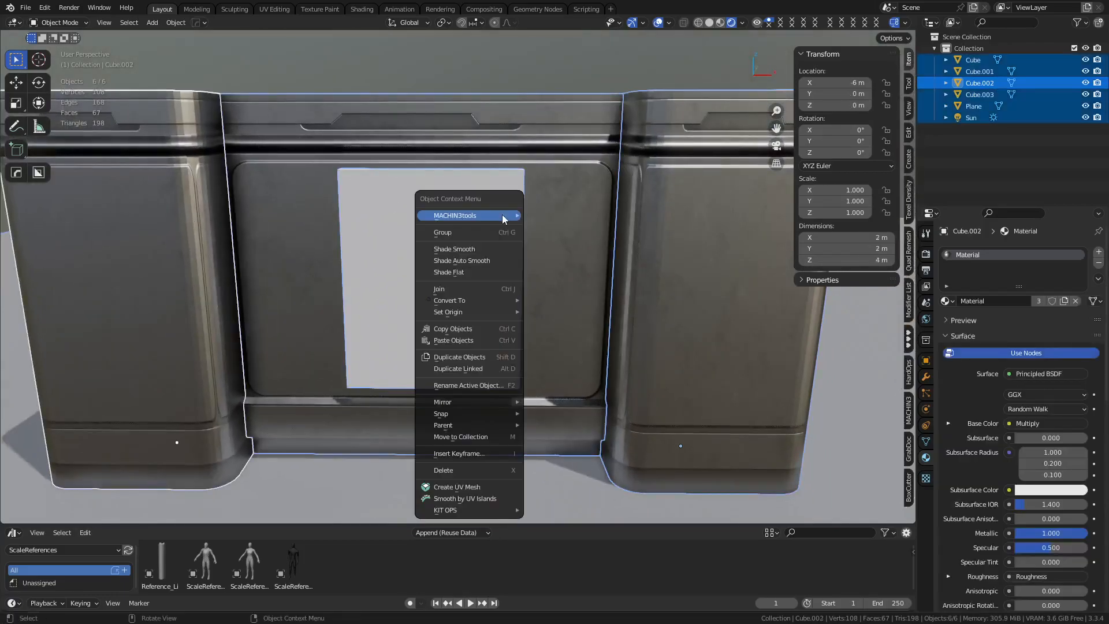
pyautogui.click(500, 260)
# Inset the slab's front face by about 0.15 m and extrude it inward to form a framed recess
pyautogui.click(446, 248)
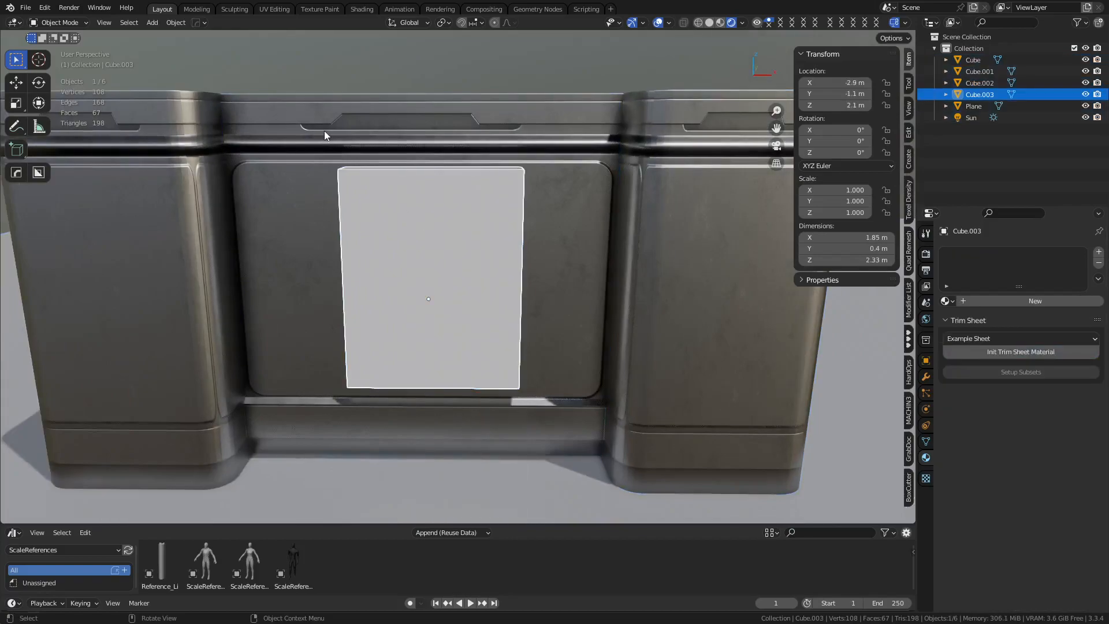
pyautogui.moveTo(418, 152); pyautogui.dragTo(425, 247, button='middle')
pyautogui.hotkey('ctrl', 'Tab')
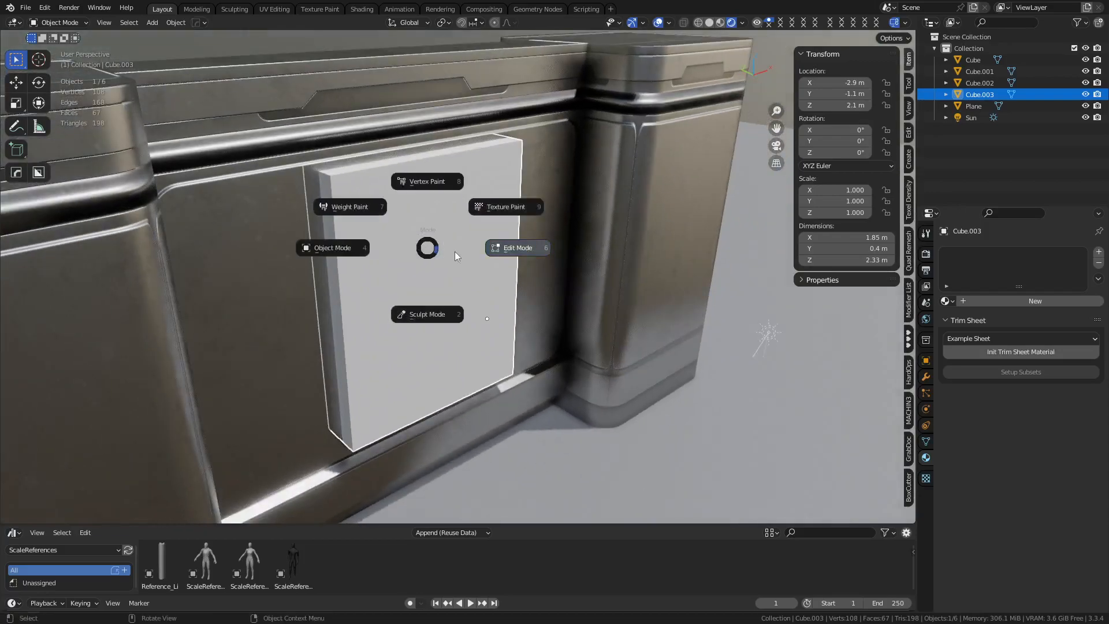
pyautogui.click(456, 253)
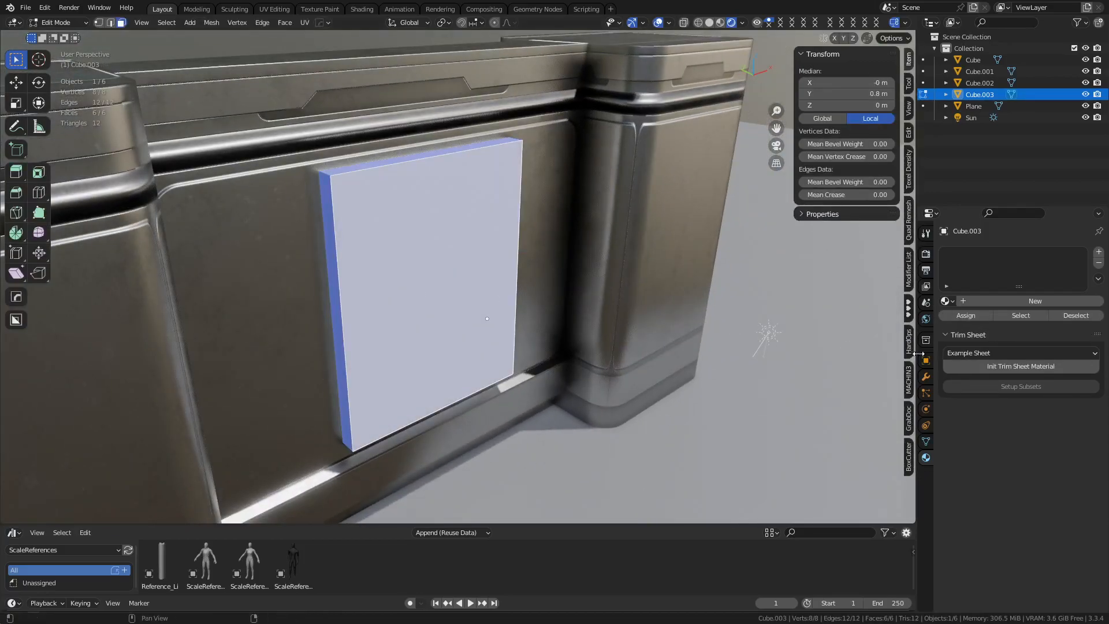
pyautogui.click(427, 258)
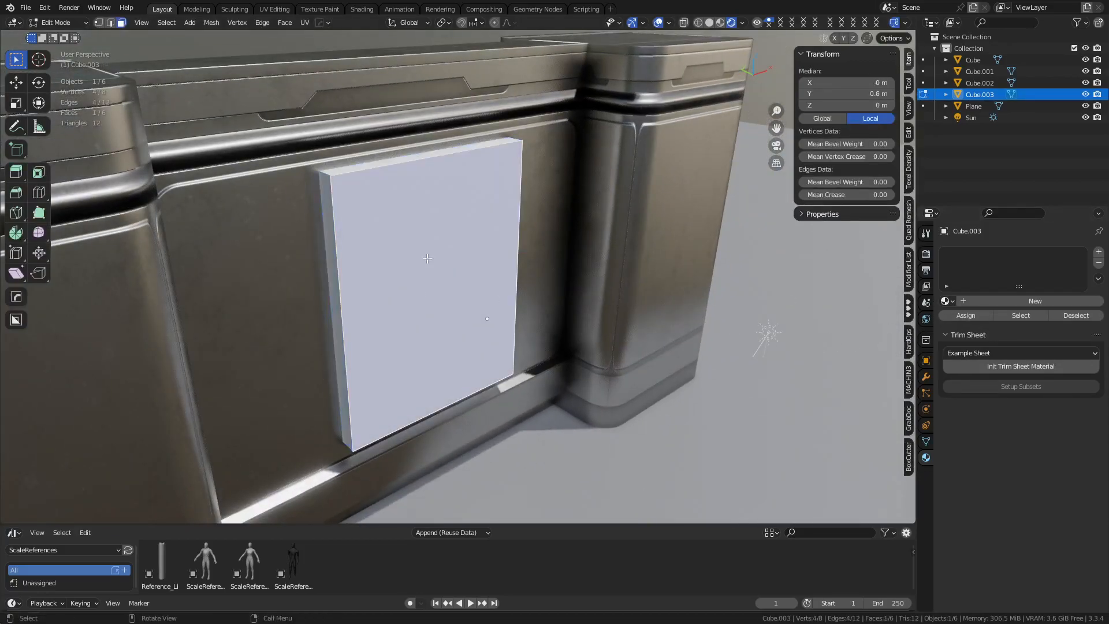
pyautogui.press('i')
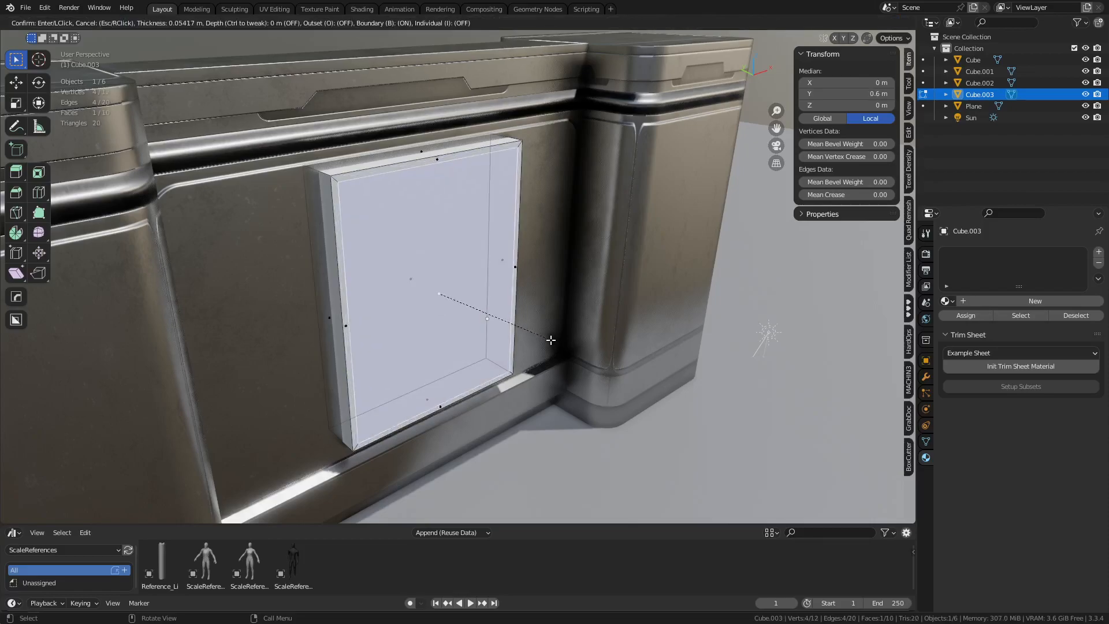
pyautogui.click(541, 334)
pyautogui.press('e')
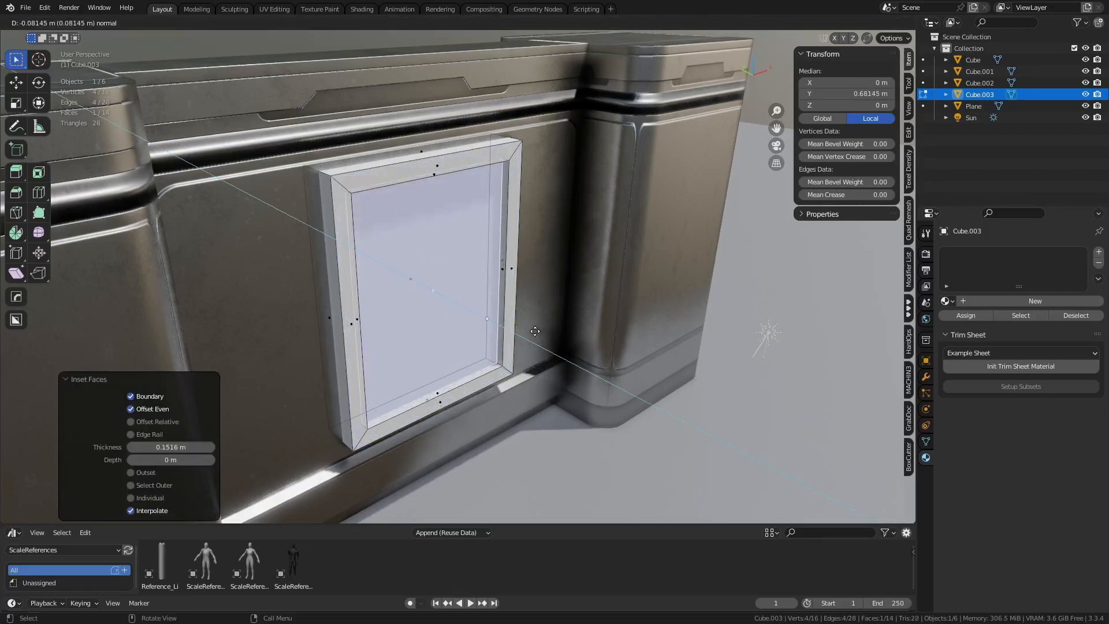
pyautogui.click(534, 330)
# Select all of the slab's geometry and bevel its edges with a small chamfer
pyautogui.press('a')
pyautogui.hotkey('ctrl', 'b')
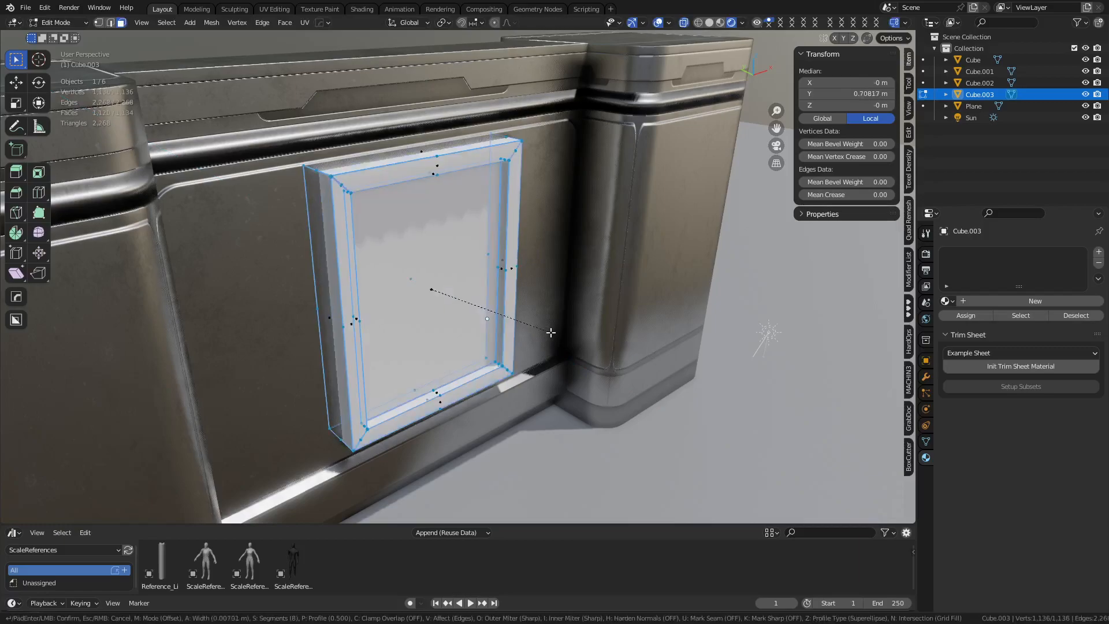
pyautogui.rightClick(559, 336)
pyautogui.scroll(2, 443, 292)
pyautogui.moveTo(443, 292); pyautogui.dragTo(456, 300, button='middle')
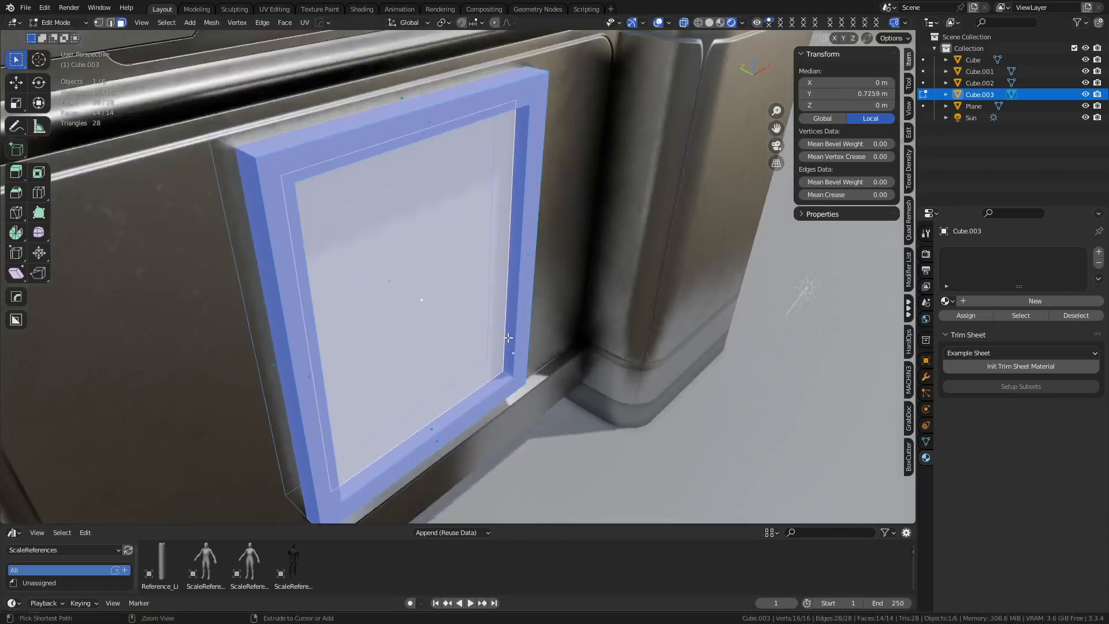
pyautogui.hotkey('ctrl', 'b')
pyautogui.click(513, 341)
# Return to Object Mode, add a Weighted Normal modifier to the slab and smooth its shading
pyautogui.hotkey('ctrl', 'Tab')
pyautogui.click(483, 343)
pyautogui.press('q')
pyautogui.click(484, 345)
pyautogui.rightClick(479, 324)
pyautogui.click(472, 309)
pyautogui.moveTo(575, 319); pyautogui.dragTo(393, 306, button='middle')
pyautogui.scroll(2, 394, 306)
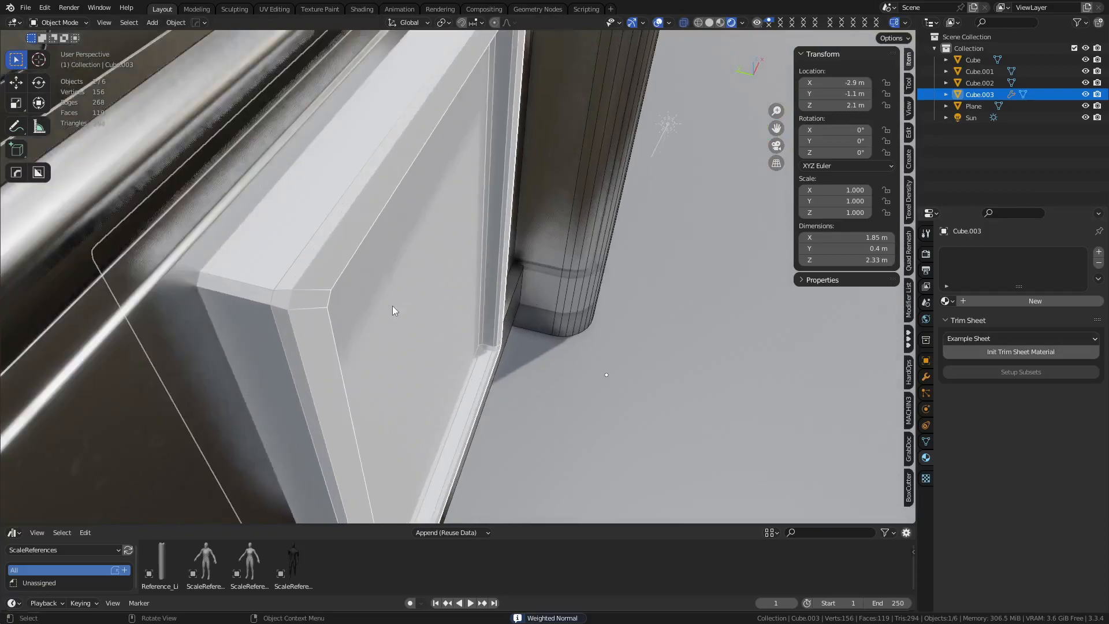
# Sharpen the slab with HardOps Ssharp at 30° sharpness and open its Weighted Normal modifier settings
pyautogui.press('q')
pyautogui.press('q')
pyautogui.click(477, 280)
pyautogui.click(924, 378)
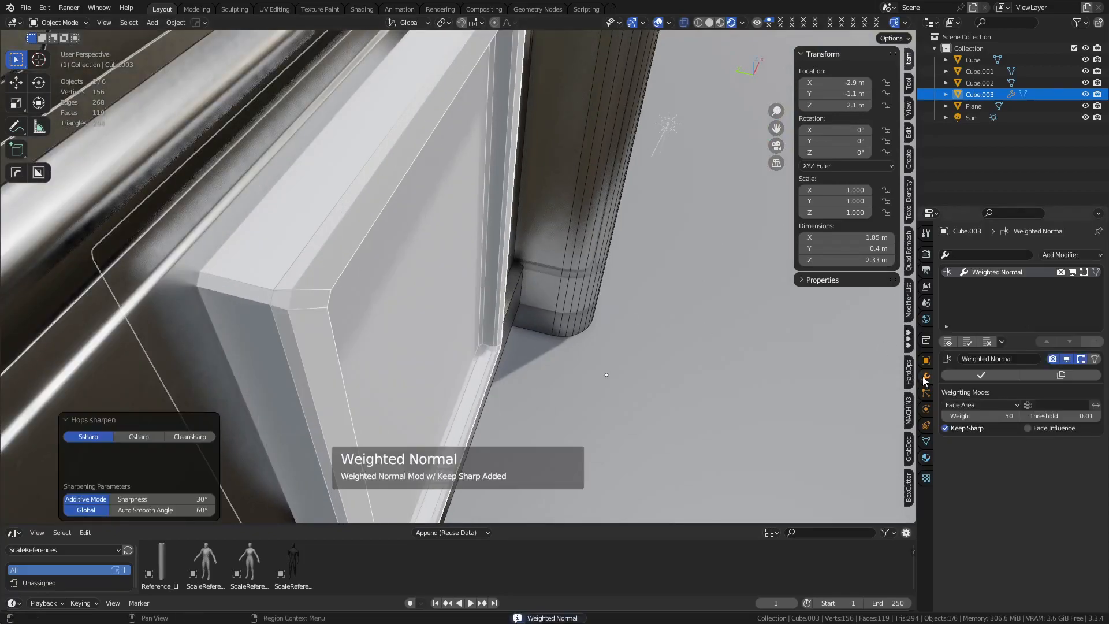
# Merge all of the slab's vertices by distance and inspect the vertices at its beveled corners
pyautogui.press('Tab')
pyautogui.click(526, 313)
pyautogui.press('m')
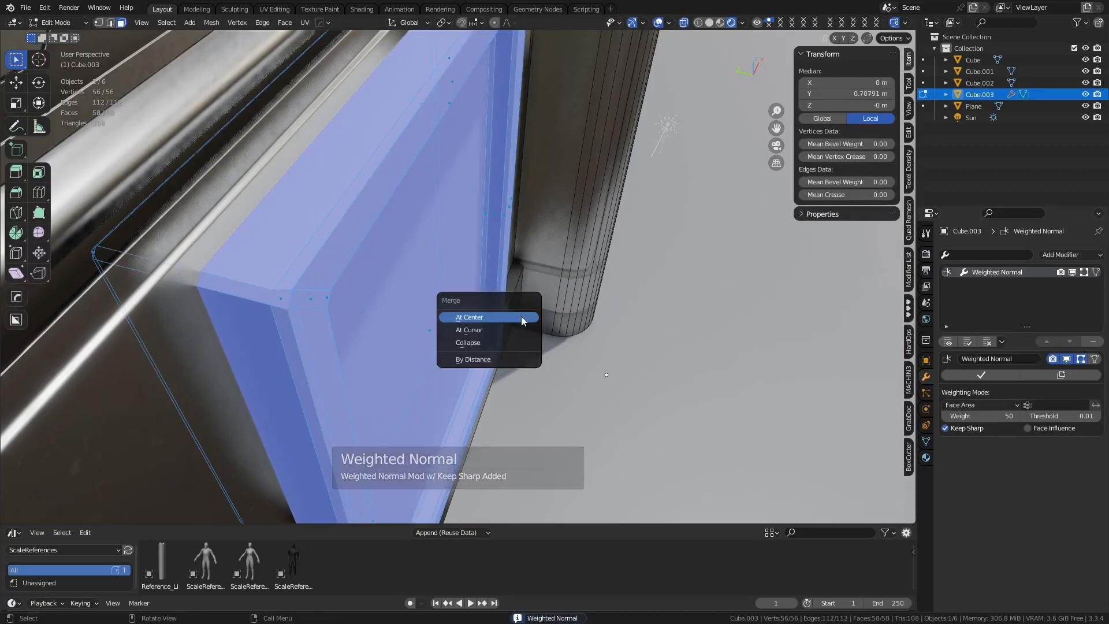
pyautogui.click(505, 359)
pyautogui.press('1')
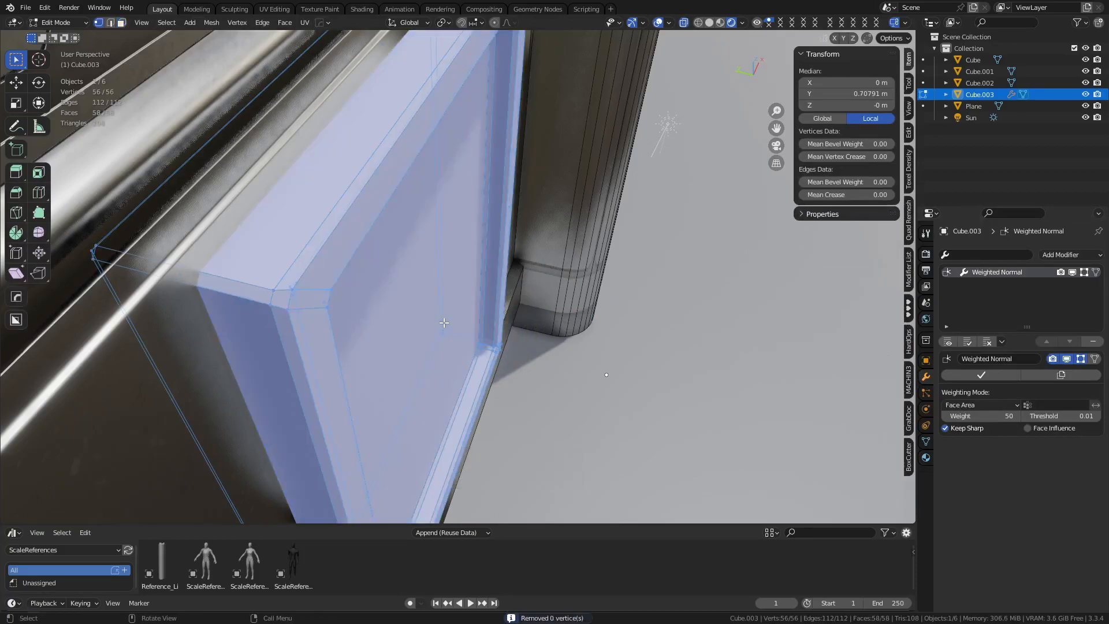
pyautogui.click(444, 322)
pyautogui.moveTo(444, 323); pyautogui.dragTo(355, 310, button='middle')
pyautogui.moveTo(440, 299); pyautogui.dragTo(508, 356, button='middle')
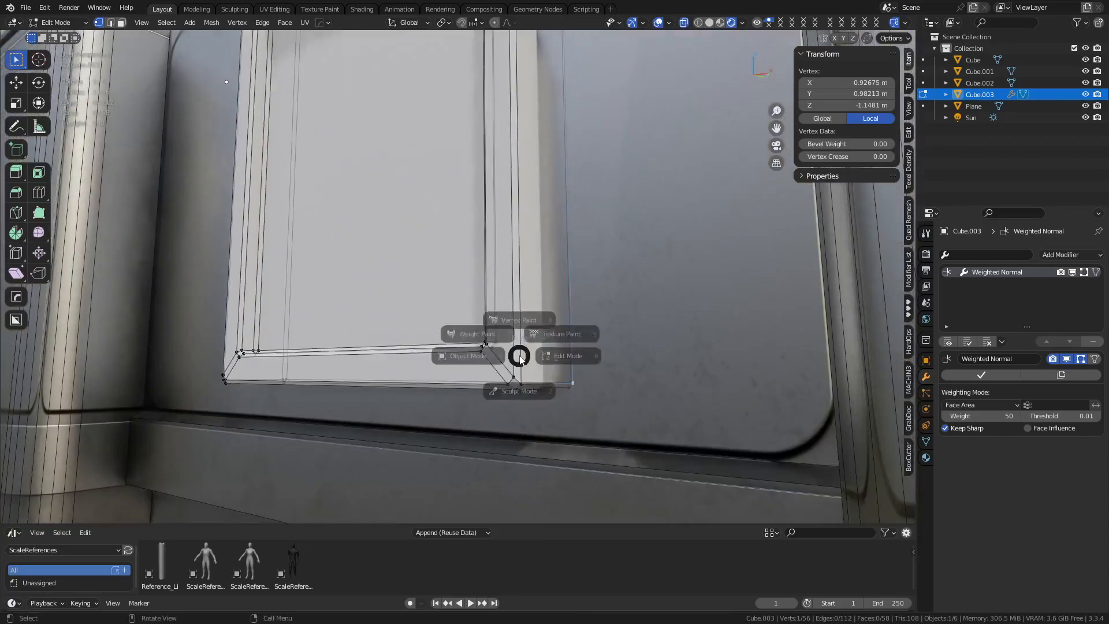
# Return to Object Mode and apply Shade Auto Smooth to the slab at 30°
pyautogui.press('Tab')
pyautogui.rightClick(494, 356)
pyautogui.click(494, 356)
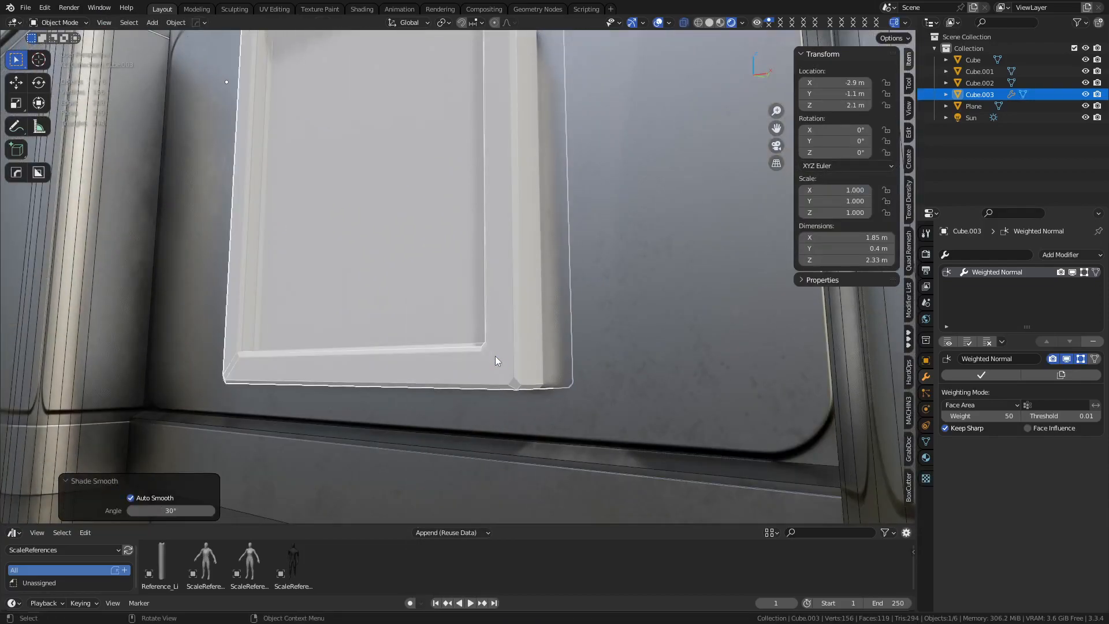
pyautogui.moveTo(481, 358); pyautogui.dragTo(515, 351, button='middle')
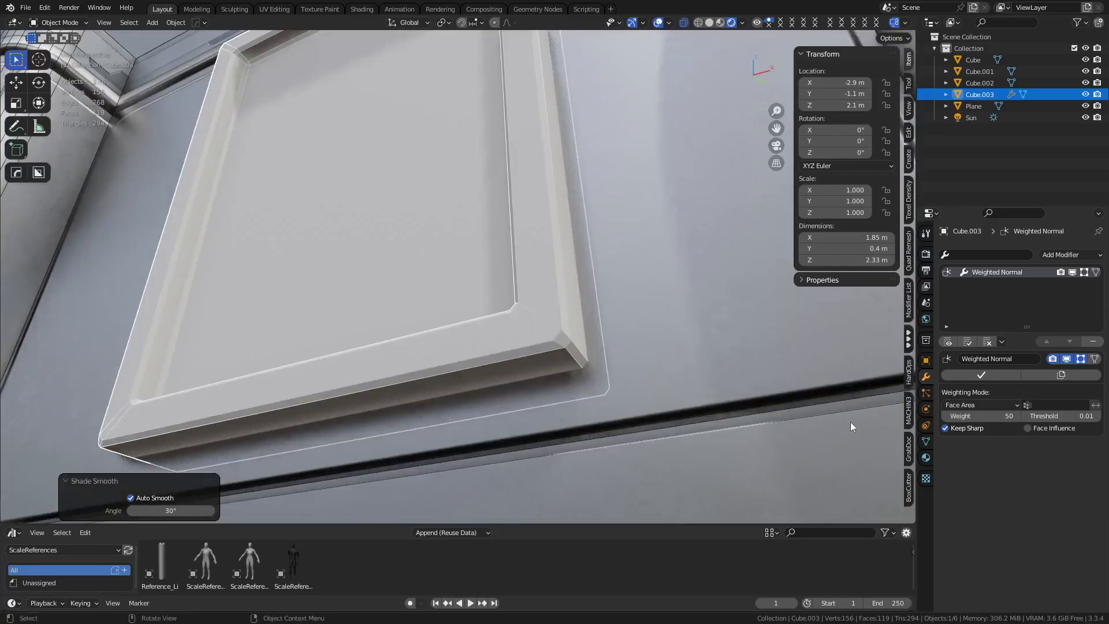
# Set the Auto Smooth angle in the slab's mesh normals settings to 68.6°
pyautogui.click(925, 441)
pyautogui.click(972, 474)
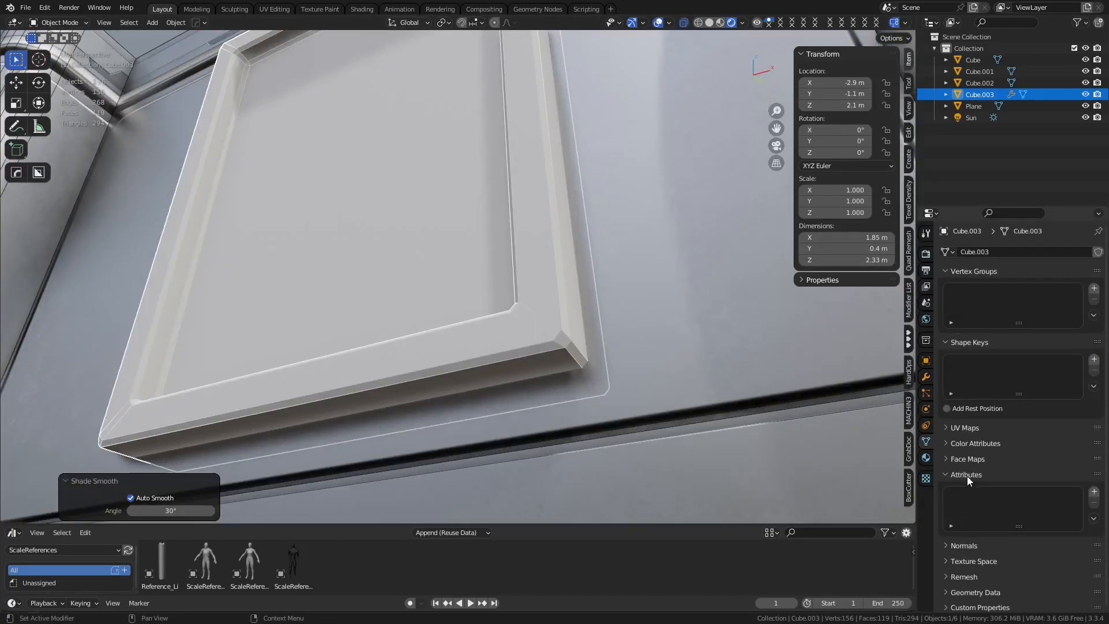
pyautogui.click(967, 475)
pyautogui.click(965, 490)
pyautogui.moveTo(577, 370); pyautogui.dragTo(562, 342, button='middle')
pyautogui.scroll(-3, 562, 341)
pyautogui.keyDown('shift'); pyautogui.moveTo(489, 295); pyautogui.dragTo(523, 372, button='middle'); pyautogui.keyUp('shift')
pyautogui.moveTo(523, 372); pyautogui.dragTo(503, 352, button='middle')
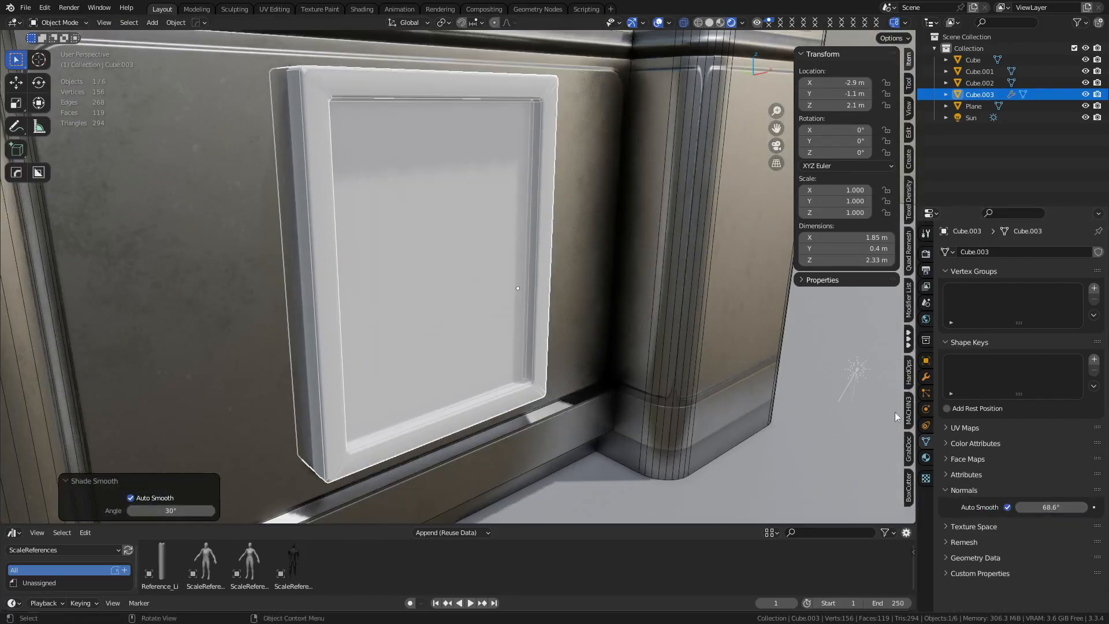
# Inset the slab's recessed front face about 0.02 m, extrude it outward about 0.113 m and extend the selection to the extruded sides
pyautogui.moveTo(873, 371); pyautogui.dragTo(918, 376, button='middle')
pyautogui.click(926, 376)
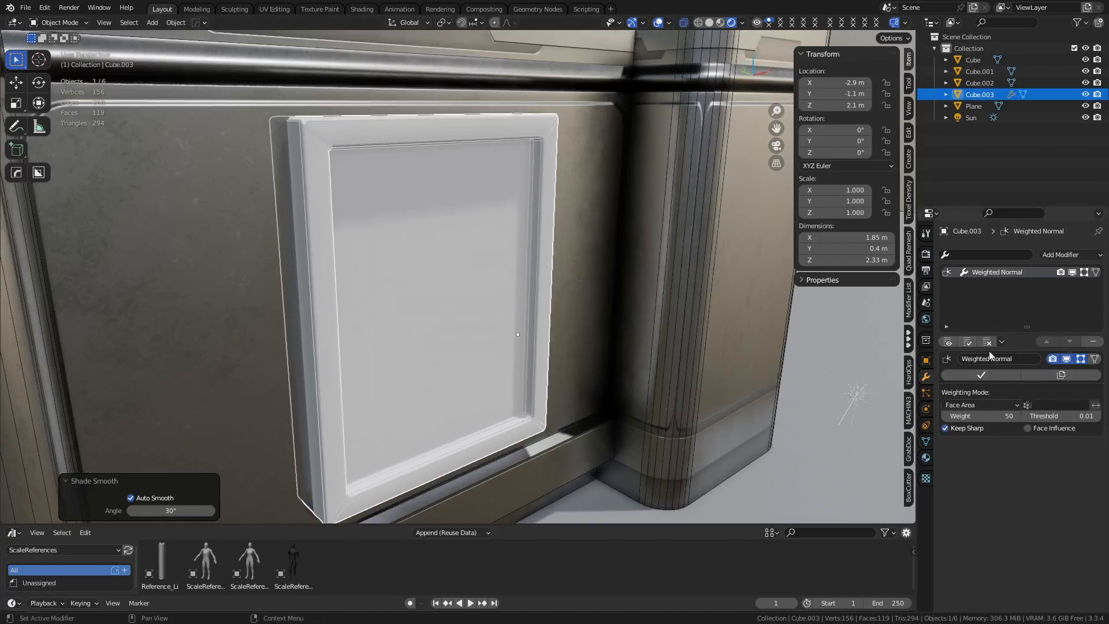
pyautogui.press('Tab')
pyautogui.click(508, 382)
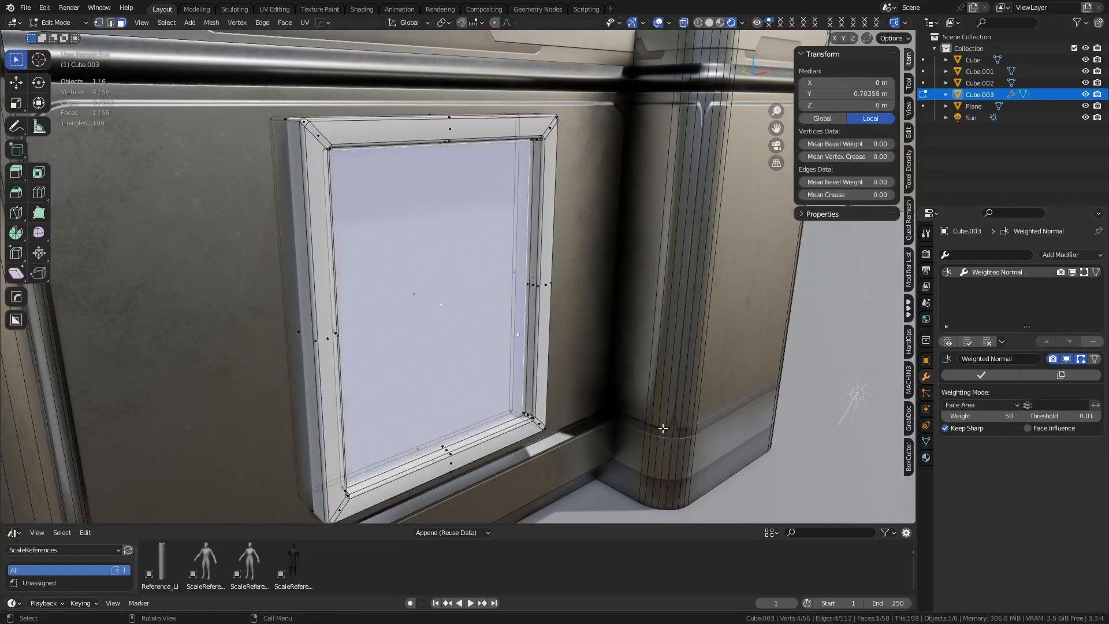
pyautogui.press('i')
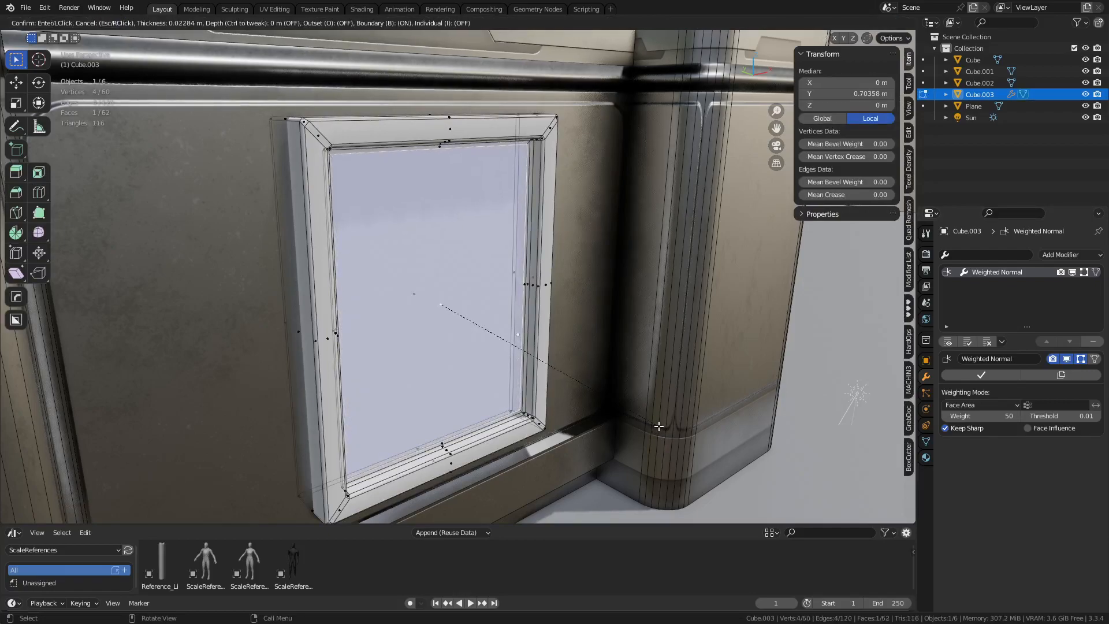
pyautogui.click(658, 425)
pyautogui.press('e')
pyautogui.click(670, 429)
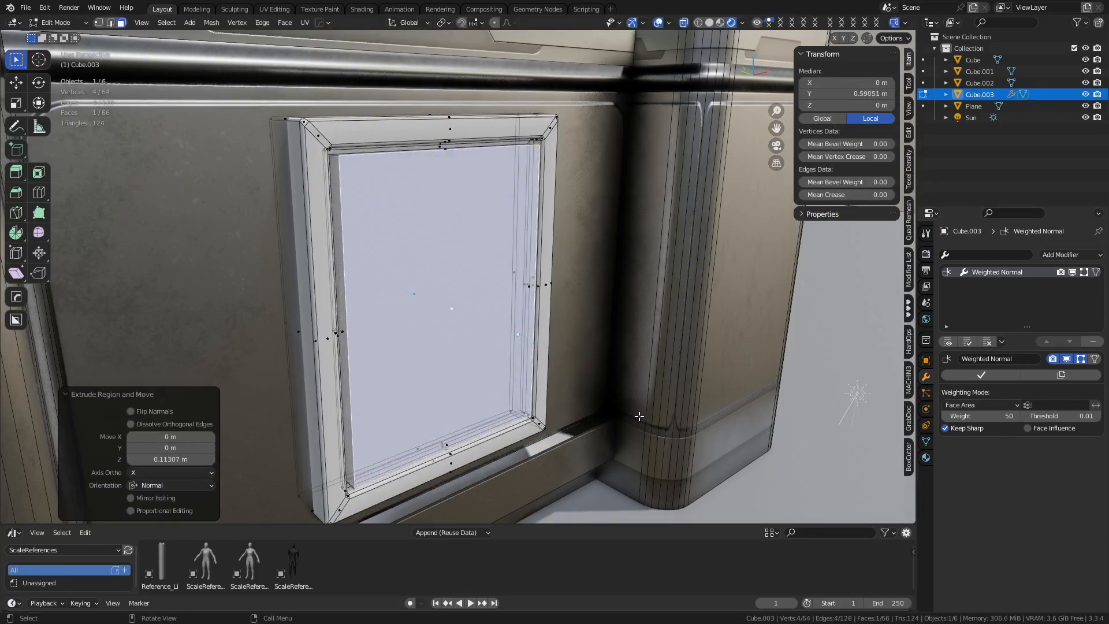
pyautogui.moveTo(642, 418); pyautogui.dragTo(659, 397, button='middle')
pyautogui.press('ctrl+KP_Add')
# Try a one-segment bevel of about 0.026 m on the raised panel's edges, inspect its corner and undo it
pyautogui.hotkey('ctrl', 'b')
pyautogui.click(482, 338)
pyautogui.moveTo(482, 337); pyautogui.dragTo(473, 357, button='middle')
pyautogui.keyDown('alt'); pyautogui.middleClick(339, 180); pyautogui.keyUp('alt')
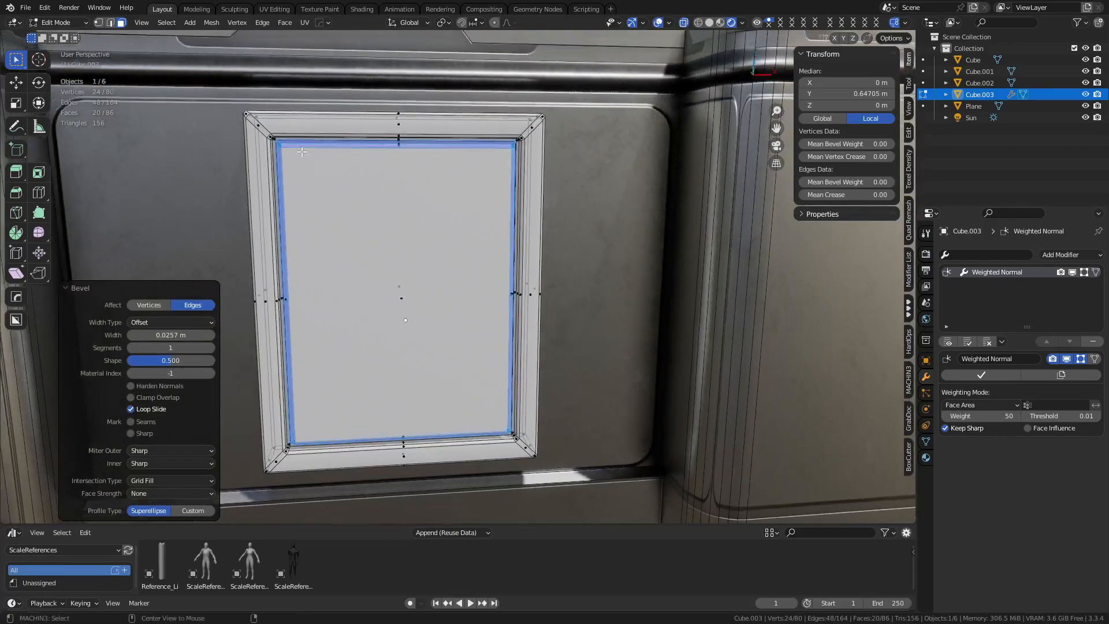
pyautogui.keyDown('alt'); pyautogui.middleClick(404, 246); pyautogui.keyUp('alt')
pyautogui.scroll(12, 532, 344)
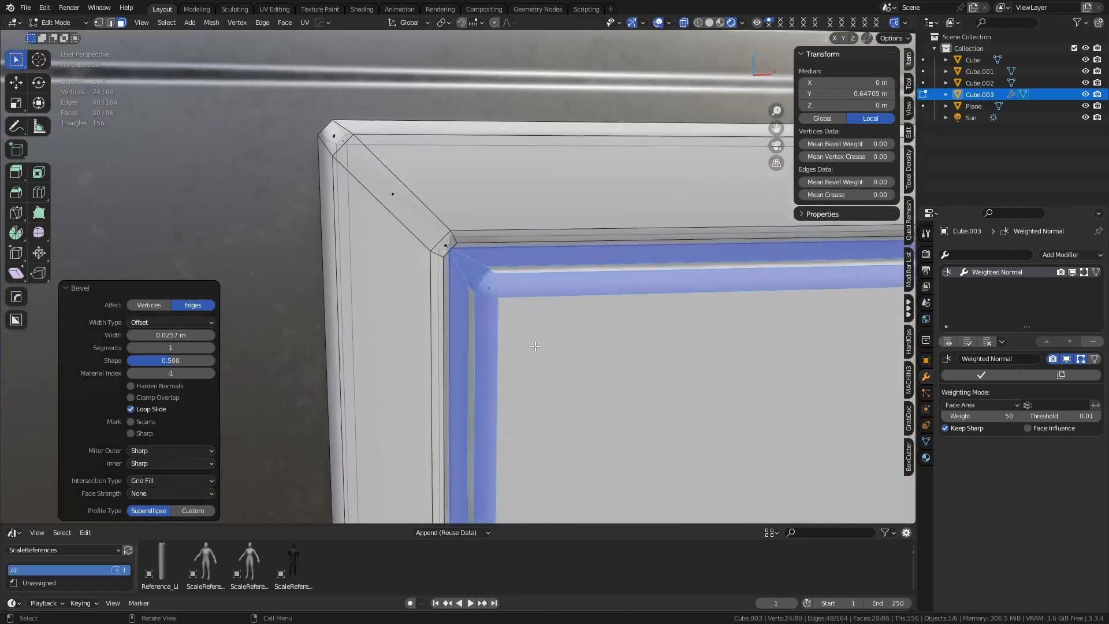
pyautogui.moveTo(525, 317); pyautogui.dragTo(450, 227, button='middle')
pyautogui.press('1')
pyautogui.press('3')
pyautogui.hotkey('ctrl', 'z')
pyautogui.hotkey('ctrl', 'z')
pyautogui.hotkey('ctrl', 'z')
# Bevel the raised panel's edges about 0.008 m with one segment
pyautogui.moveTo(584, 353); pyautogui.dragTo(587, 363, button='middle')
pyautogui.hotkey('ctrl', 'b')
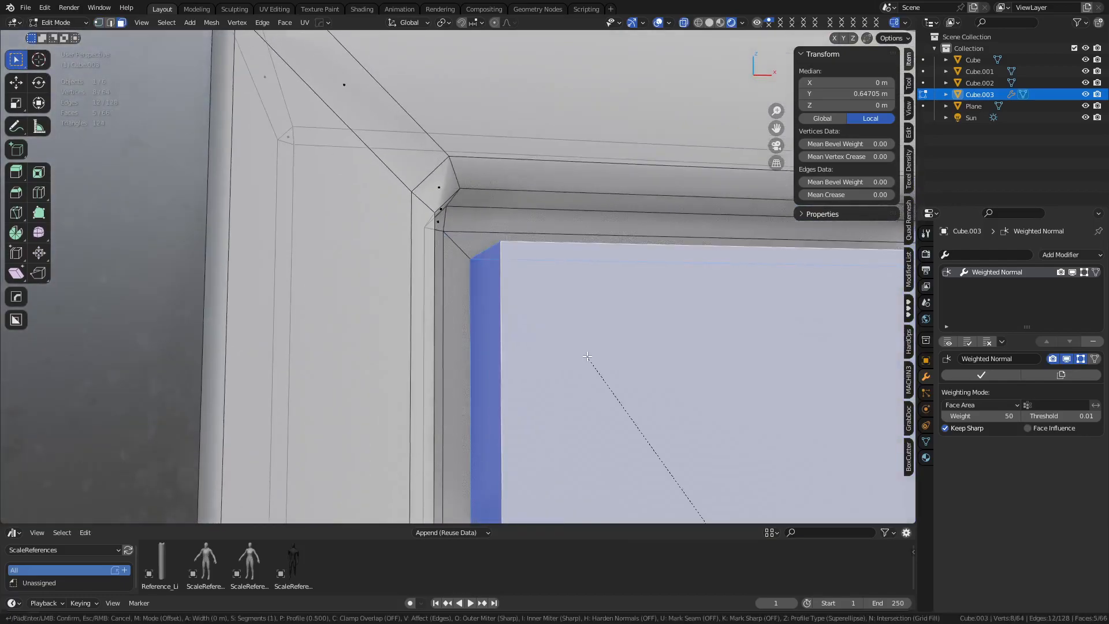
pyautogui.click(507, 295)
pyautogui.moveTo(507, 294); pyautogui.dragTo(477, 310, button='middle')
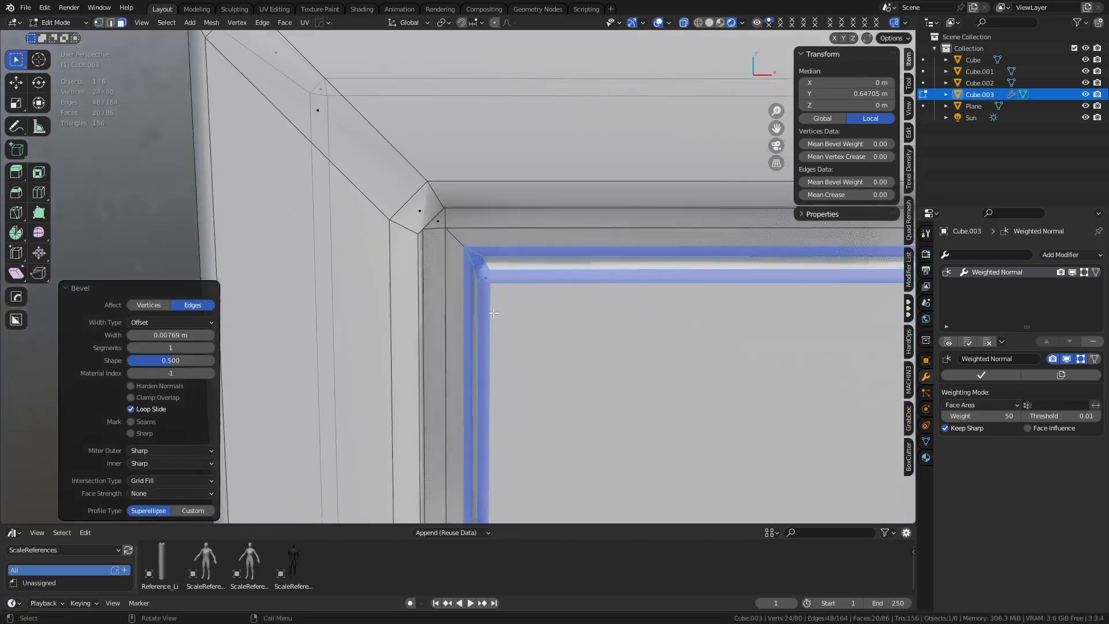
pyautogui.press('1')
pyautogui.scroll(-9, 479, 311)
pyautogui.moveTo(611, 344); pyautogui.dragTo(568, 346, button='middle')
# Return to Object Mode and apply Shade Auto Smooth to the slab at 60°
pyautogui.hotkey('ctrl', 'Tab')
pyautogui.click(523, 348)
pyautogui.rightClick(519, 312)
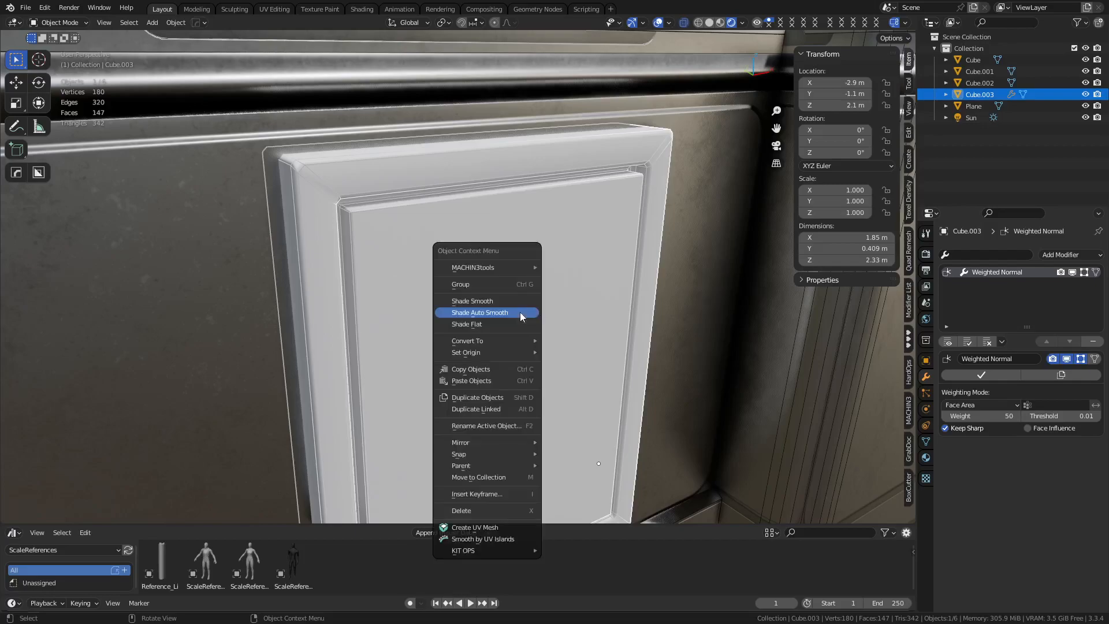
pyautogui.click(520, 311)
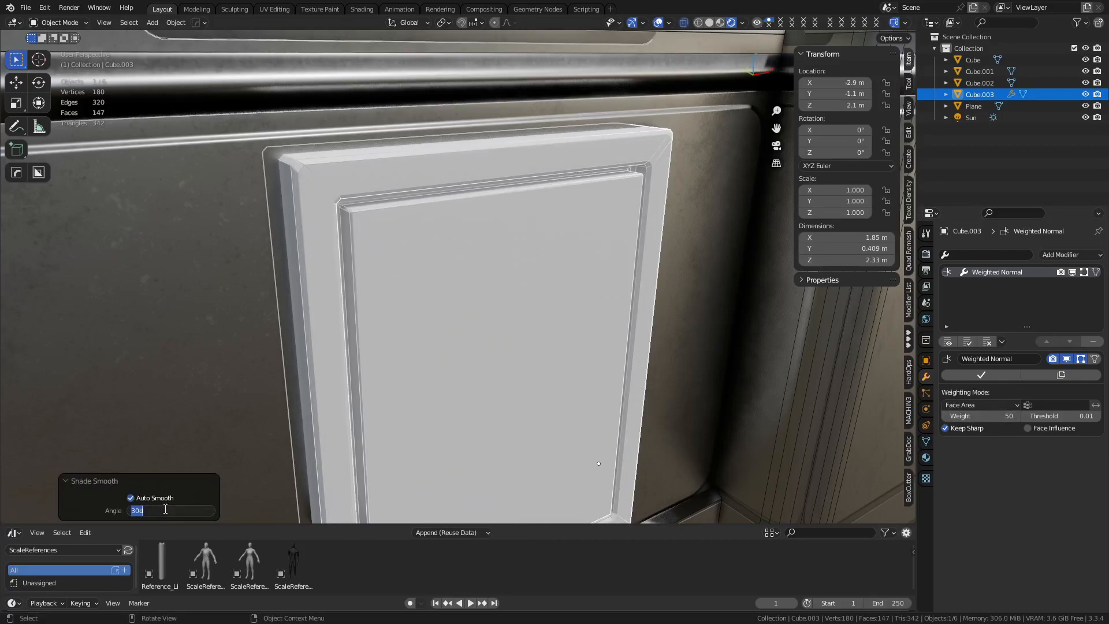
pyautogui.write('0')
pyautogui.press('Return')
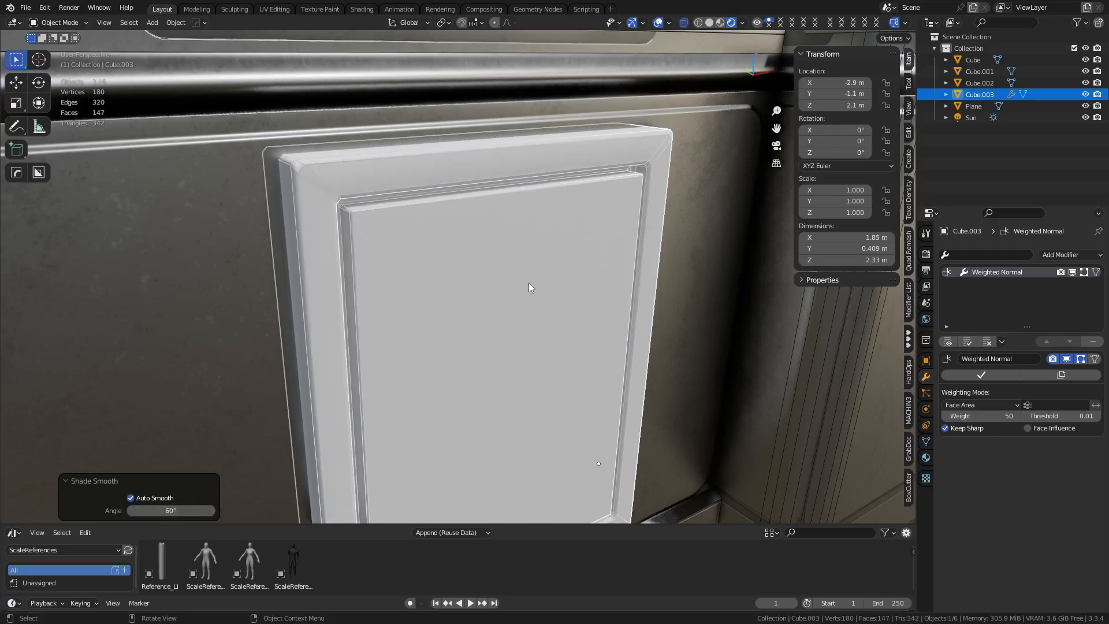
# Hide the wireframe overlay and sharpen the slab with HardOps Ssharp at 30° sharpness and a 60° auto smooth angle
pyautogui.press('d')
pyautogui.moveTo(472, 286); pyautogui.dragTo(448, 320, button='middle')
pyautogui.click(448, 302)
pyautogui.hotkey('shift', 'z')
pyautogui.press('q')
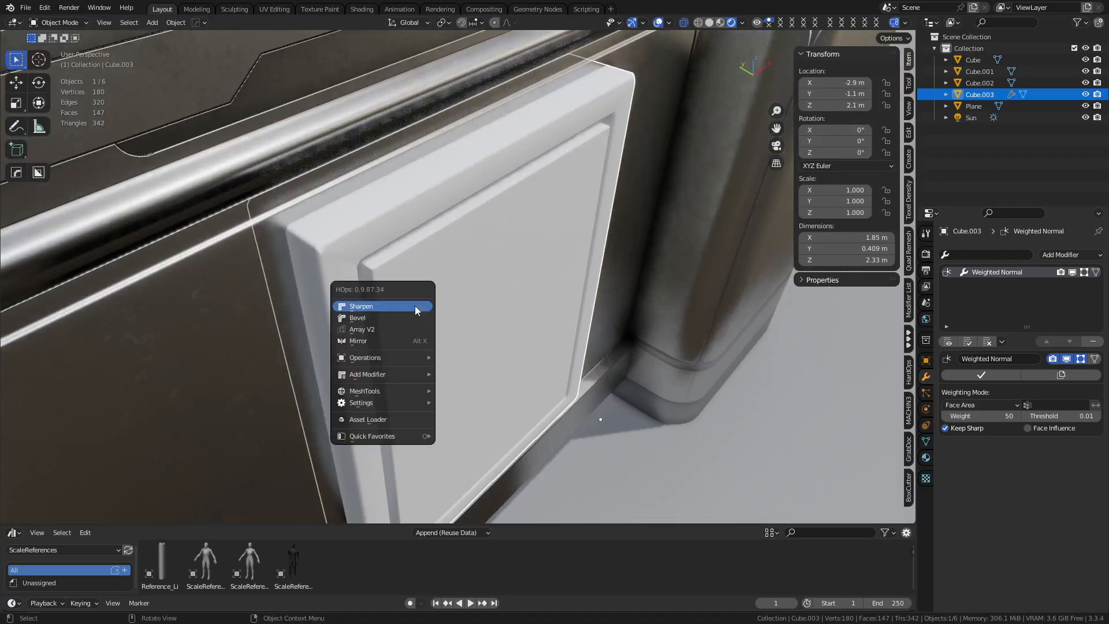
pyautogui.click(414, 306)
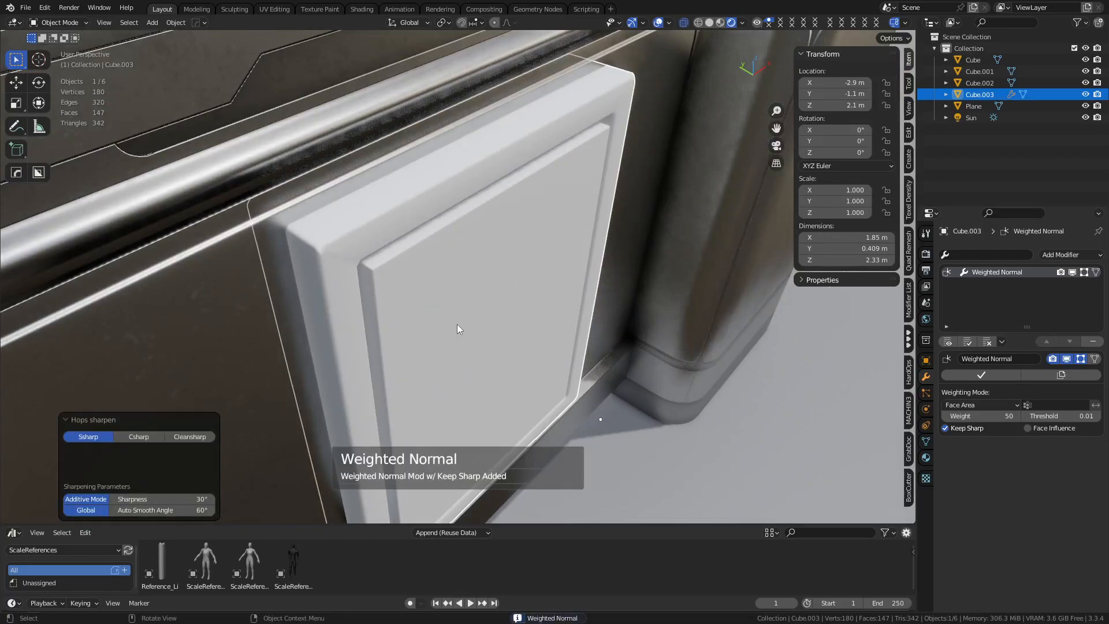
pyautogui.scroll(-1, 457, 324)
pyautogui.scroll(3, 375, 290)
# Try merging two vertices at the slab's upper outer corner to their center, undo the merge and return to Object Mode
pyautogui.hotkey('ctrl', 'Tab')
pyautogui.click(465, 289)
pyautogui.click(226, 242)
pyautogui.click(208, 231)
pyautogui.keyDown('shift'); pyautogui.click(215, 218); pyautogui.keyUp('shift')
pyautogui.hotkey('shift', '1')
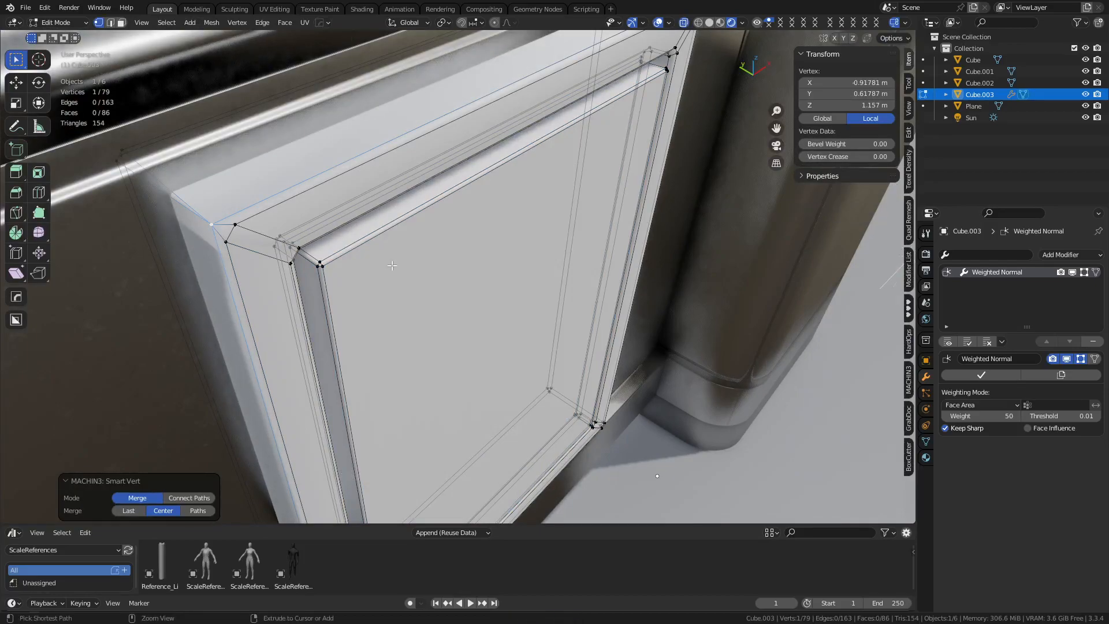
pyautogui.hotkey('ctrl', 'z')
pyautogui.moveTo(393, 273); pyautogui.dragTo(347, 238, button='middle')
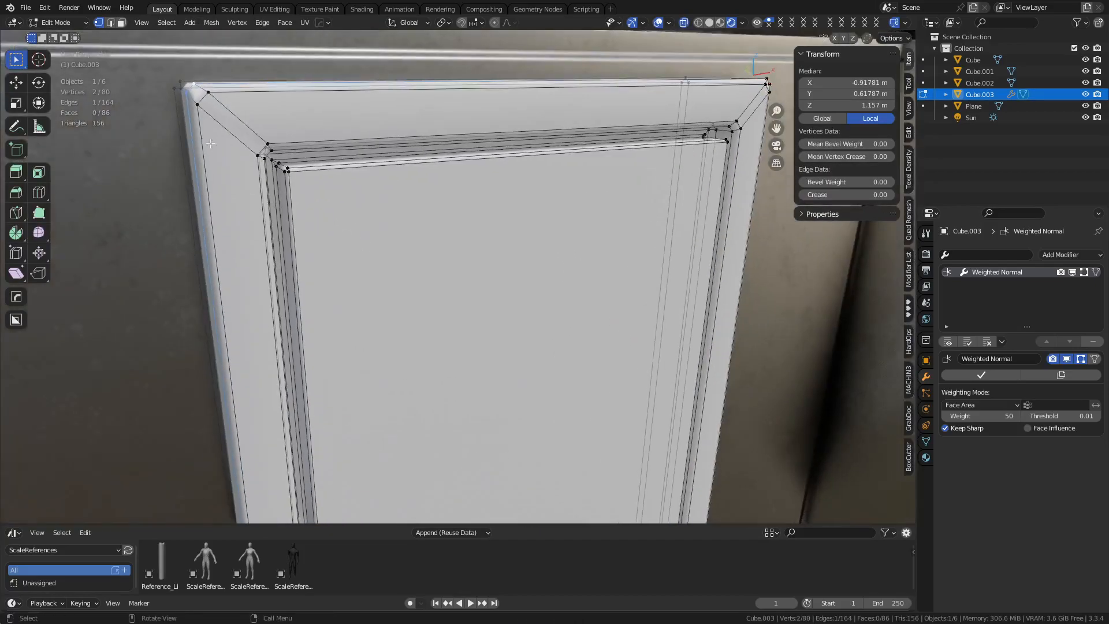
pyautogui.click(195, 113)
pyautogui.press('Tab')
pyautogui.scroll(-6, 312, 207)
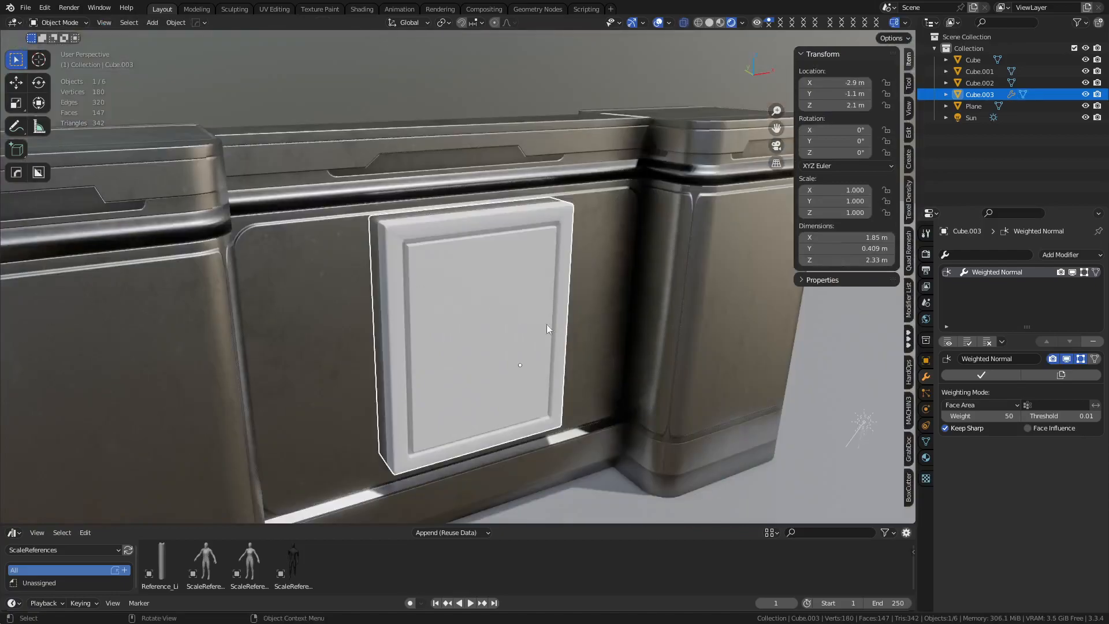
# Assign the existing trim-sheet material named Material to the slab
pyautogui.keyDown('shift'); pyautogui.moveTo(536, 320); pyautogui.dragTo(498, 280, button='middle'); pyautogui.keyUp('shift')
pyautogui.click(926, 457)
pyautogui.click(947, 301)
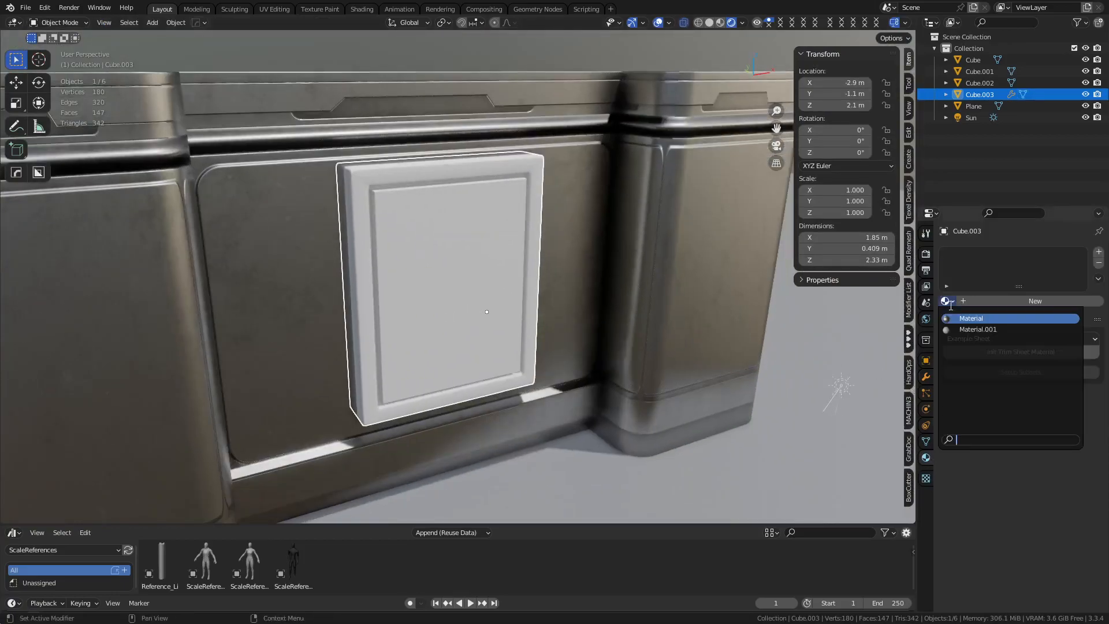
pyautogui.click(963, 319)
# Cube-project the UVs of all the slab's faces with a cube size of about 3.5
pyautogui.moveTo(486, 319); pyautogui.dragTo(444, 317, button='middle')
pyautogui.press('Tab')
pyautogui.press('a')
pyautogui.press('u')
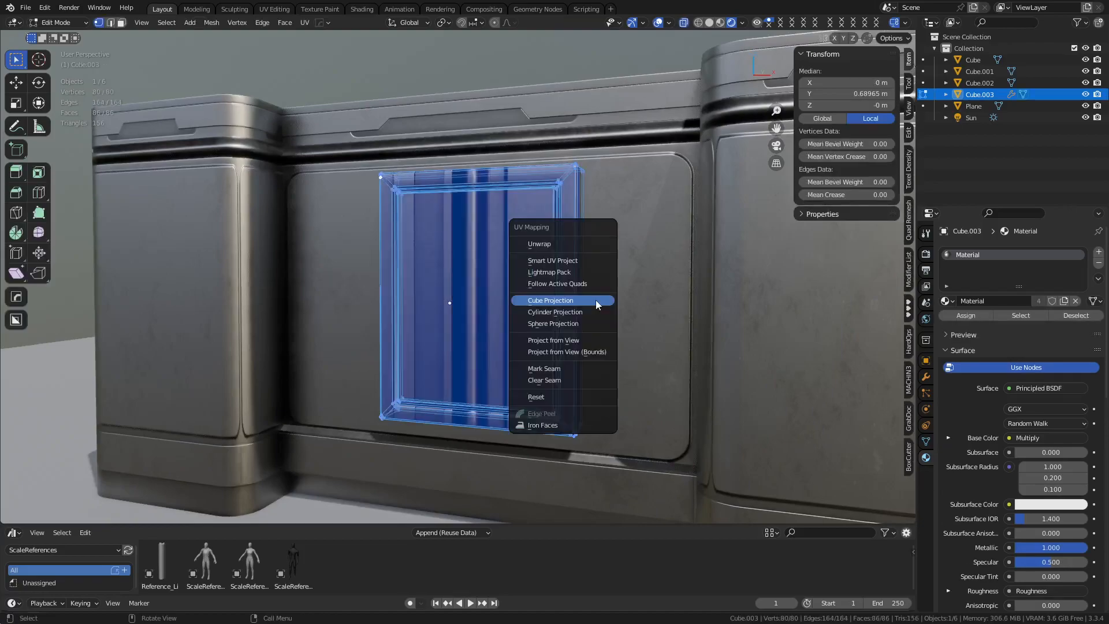
pyautogui.click(594, 299)
pyautogui.moveTo(516, 300); pyautogui.dragTo(591, 318, button='middle')
pyautogui.moveTo(175, 473); pyautogui.dragTo(243, 473)
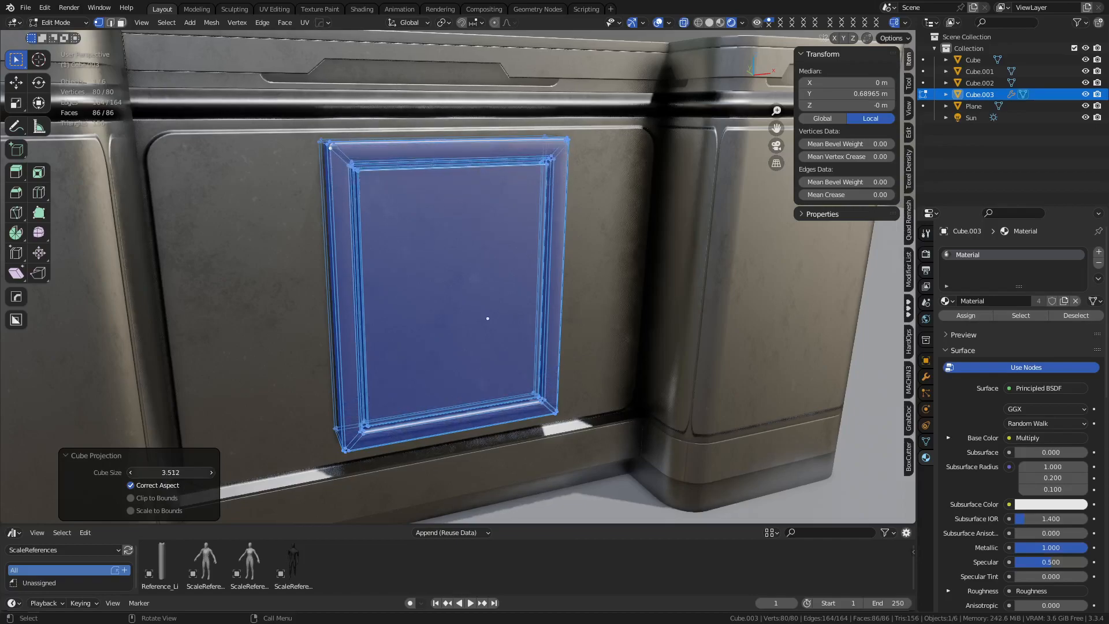
# Mark a seam on the diagonal edge at the upper corner of the slab's front frame
pyautogui.press('3')
pyautogui.keyDown('alt'); pyautogui.click(341, 158); pyautogui.keyUp('alt')
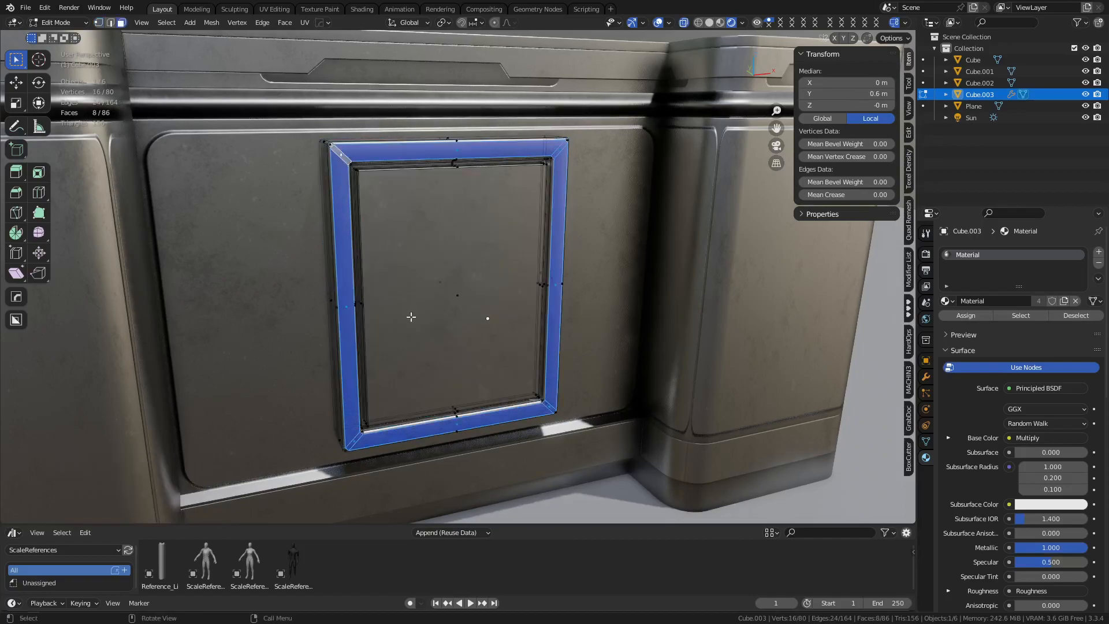
pyautogui.moveTo(450, 249); pyautogui.dragTo(370, 190, button='middle')
pyautogui.press('2')
pyautogui.click(340, 171)
pyautogui.hotkey('shift', 'u')
pyautogui.click(425, 189)
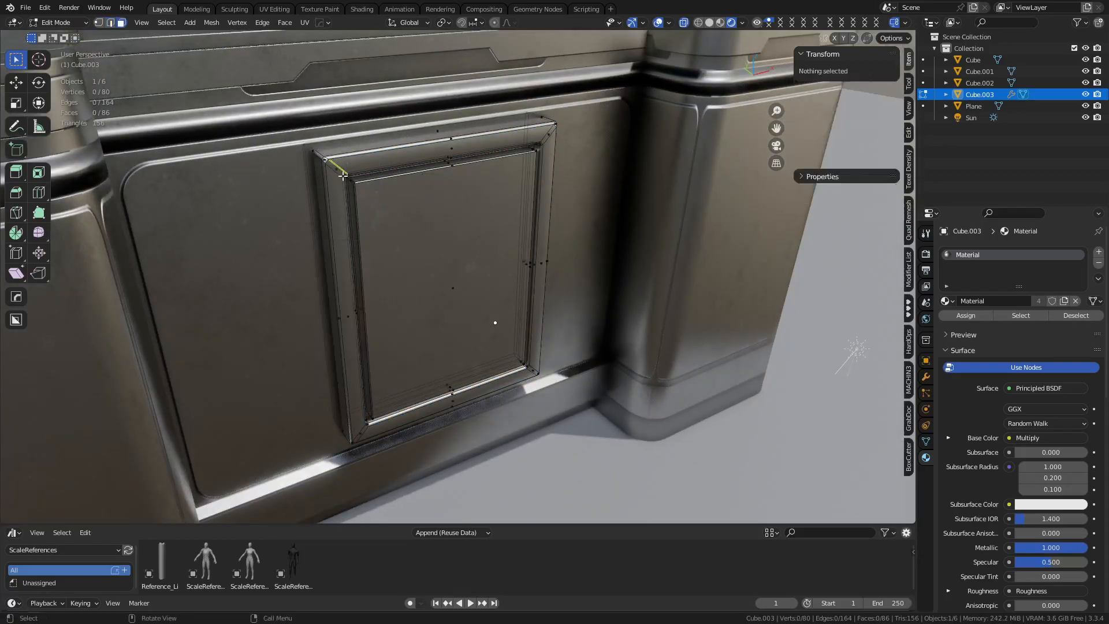
# Select the front frame's face loop, cube-project it and unwrap it with the Angle Based method
pyautogui.press('3')
pyautogui.keyDown('alt'); pyautogui.click(348, 179); pyautogui.keyUp('alt')
pyautogui.press('u')
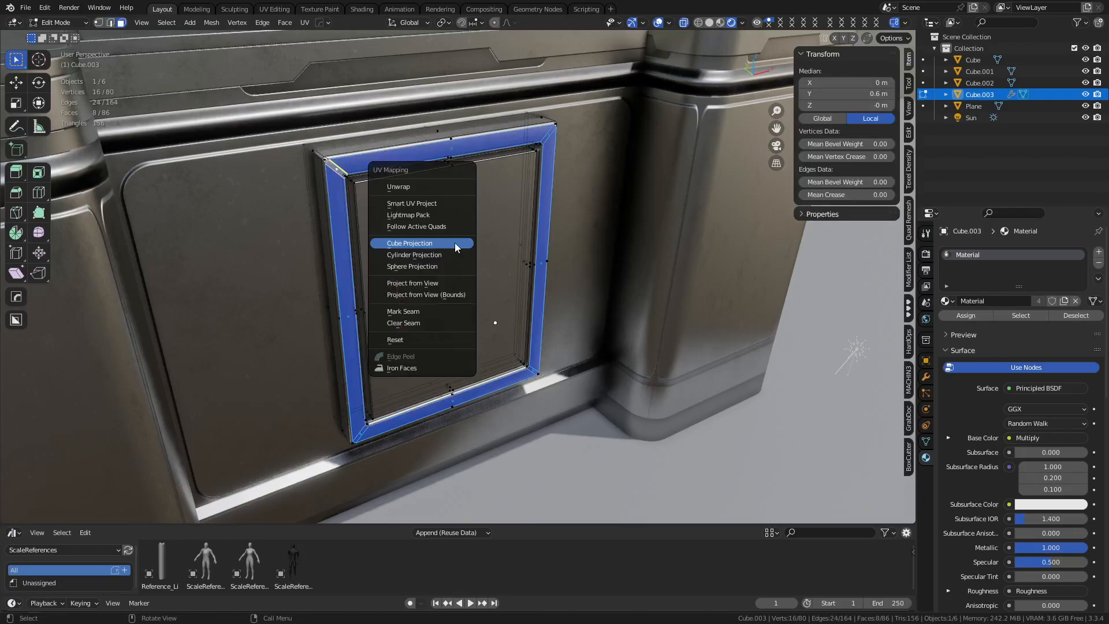
pyautogui.click(455, 242)
pyautogui.press('u')
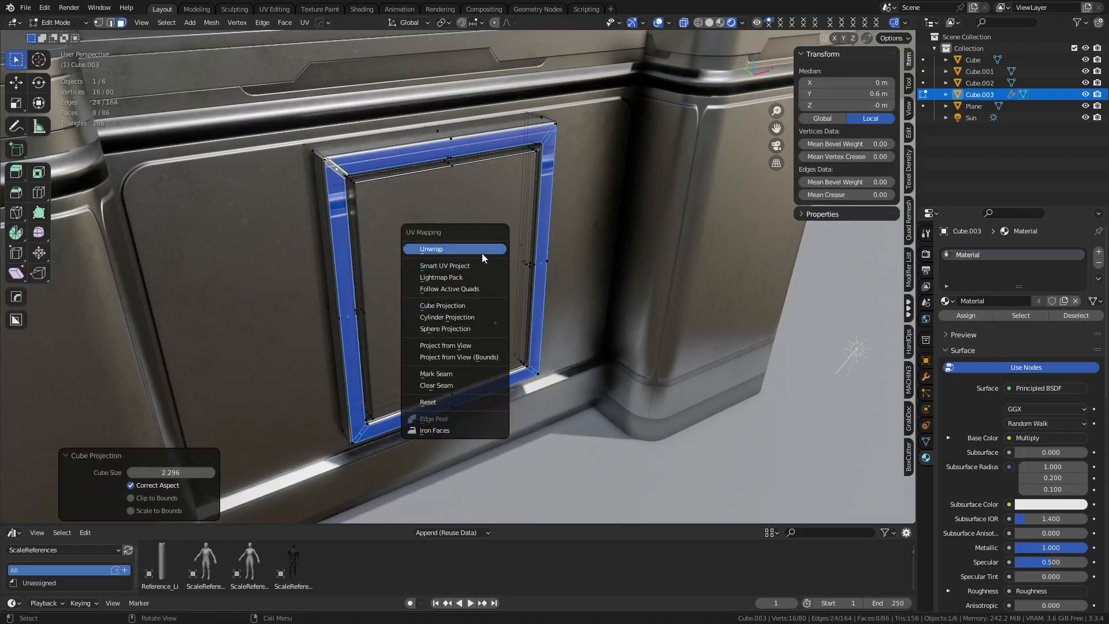
pyautogui.click(482, 252)
pyautogui.moveTo(508, 350); pyautogui.dragTo(486, 310, button='middle')
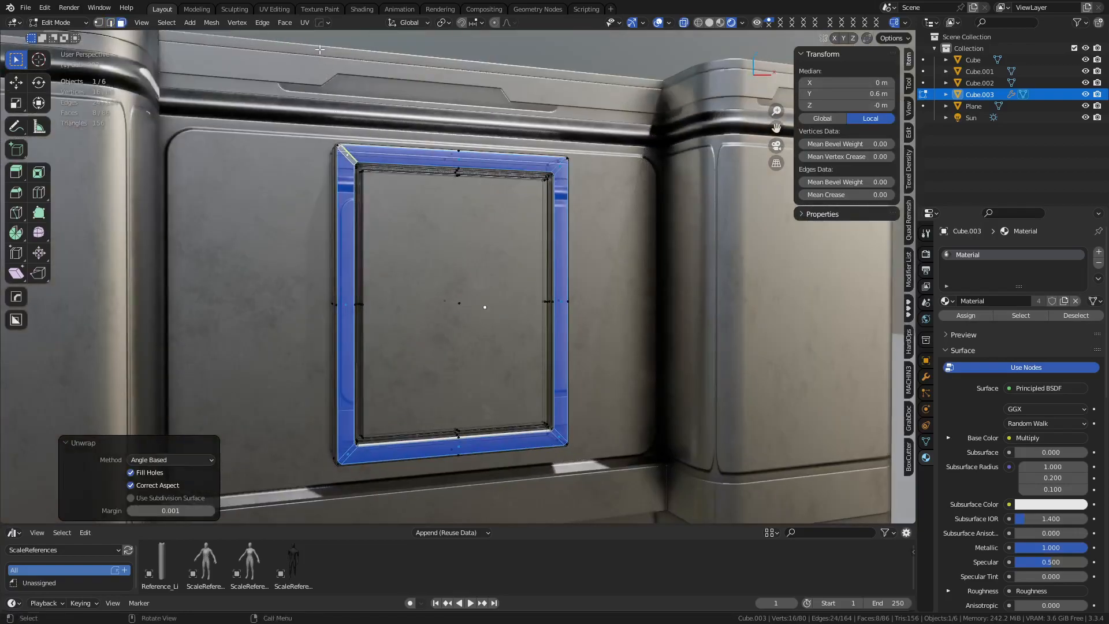
# Switch to the UV Editing workspace and straighten the frame's UV island into a strip with TexTools Rectify
pyautogui.click(274, 9)
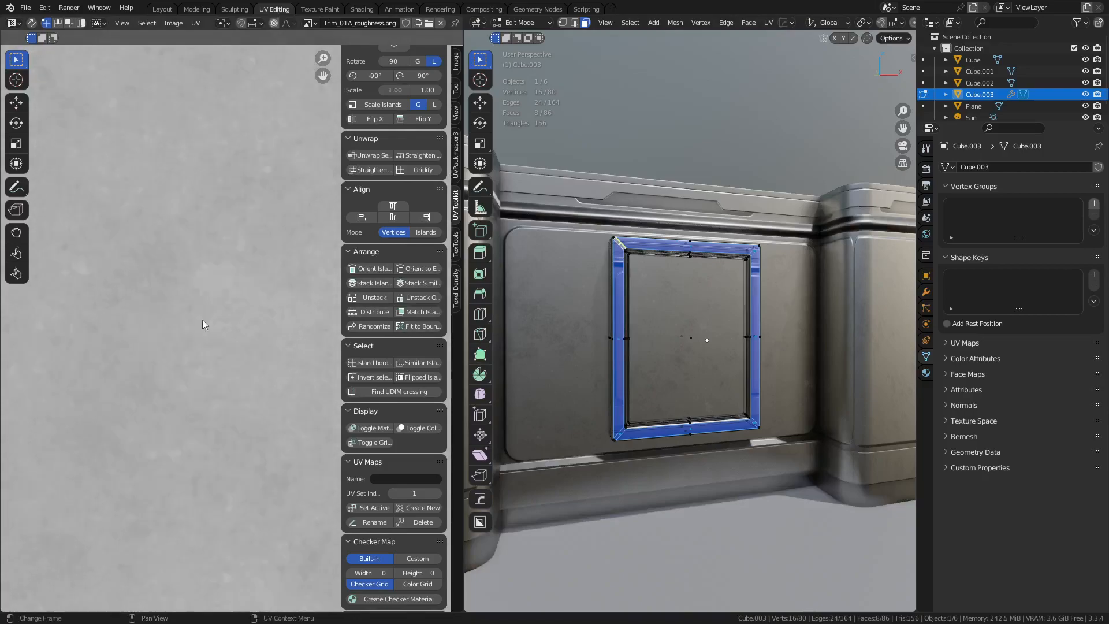
pyautogui.scroll(-5, 222, 306)
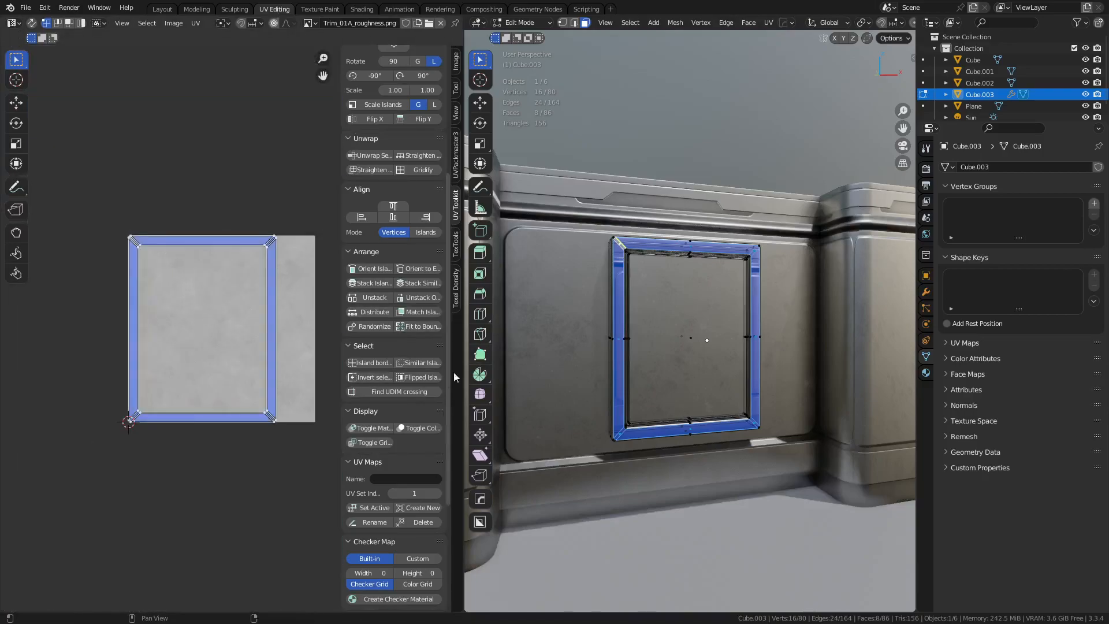
pyautogui.click(456, 258)
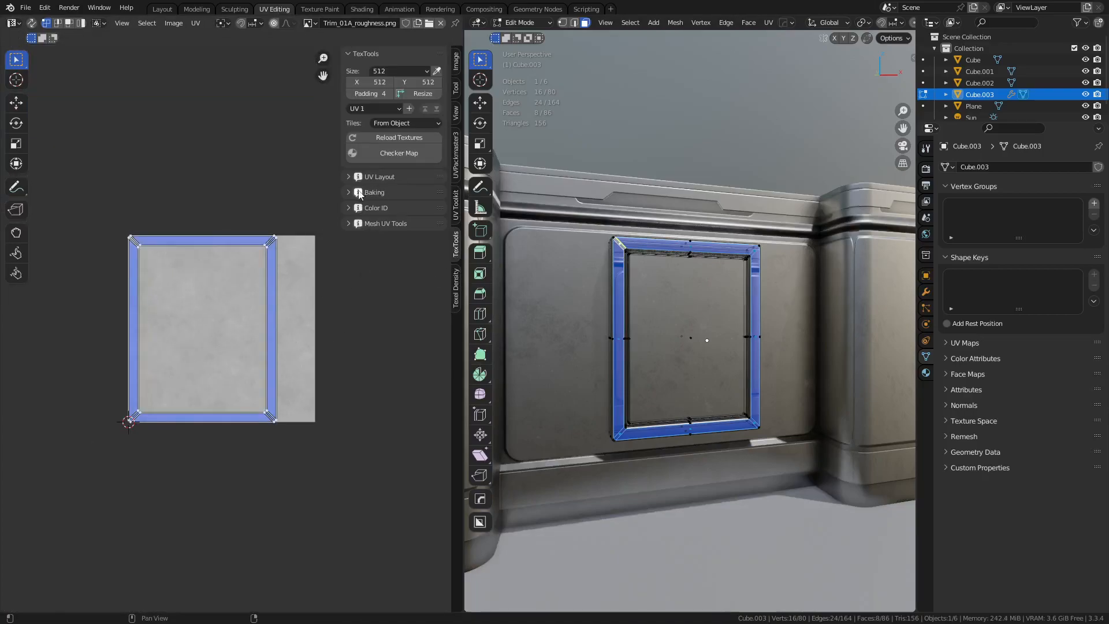
pyautogui.click(352, 193)
pyautogui.click(349, 193)
pyautogui.click(349, 177)
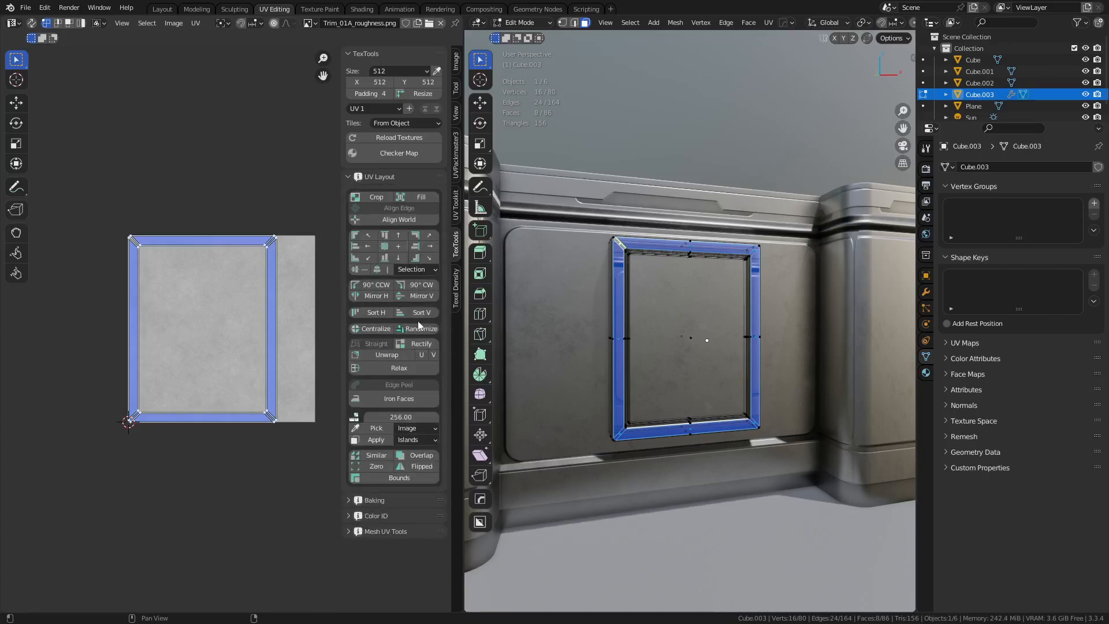
pyautogui.click(423, 345)
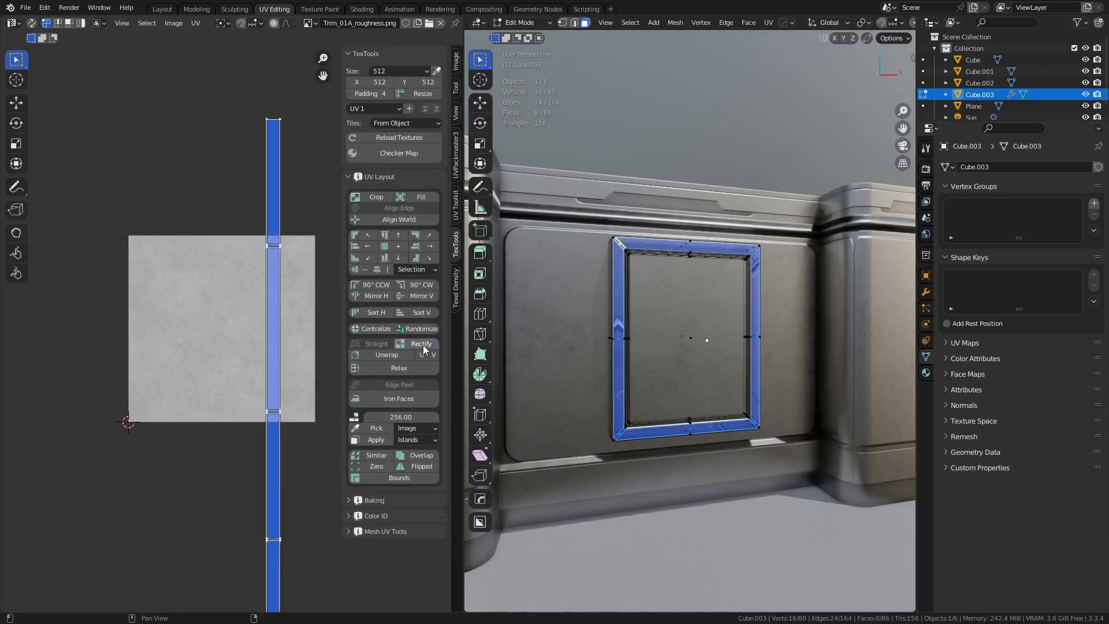
# Rotate the frame's UV strip to horizontal and move it over the lower part of the trim image
pyautogui.press('r')
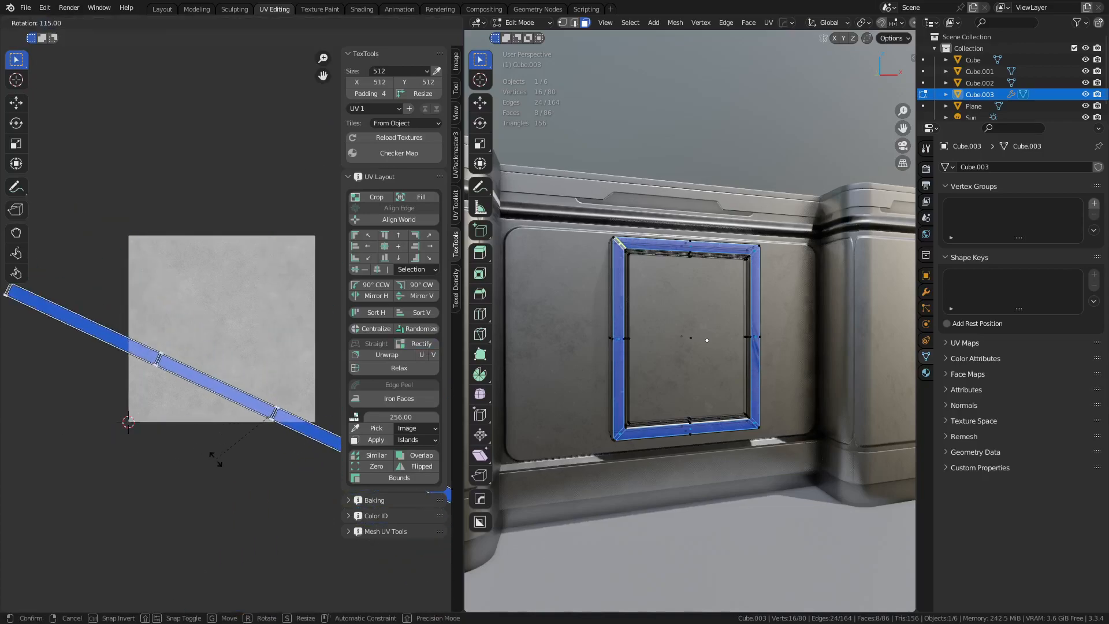
pyautogui.click(239, 471)
pyautogui.press('g')
pyautogui.click(224, 411)
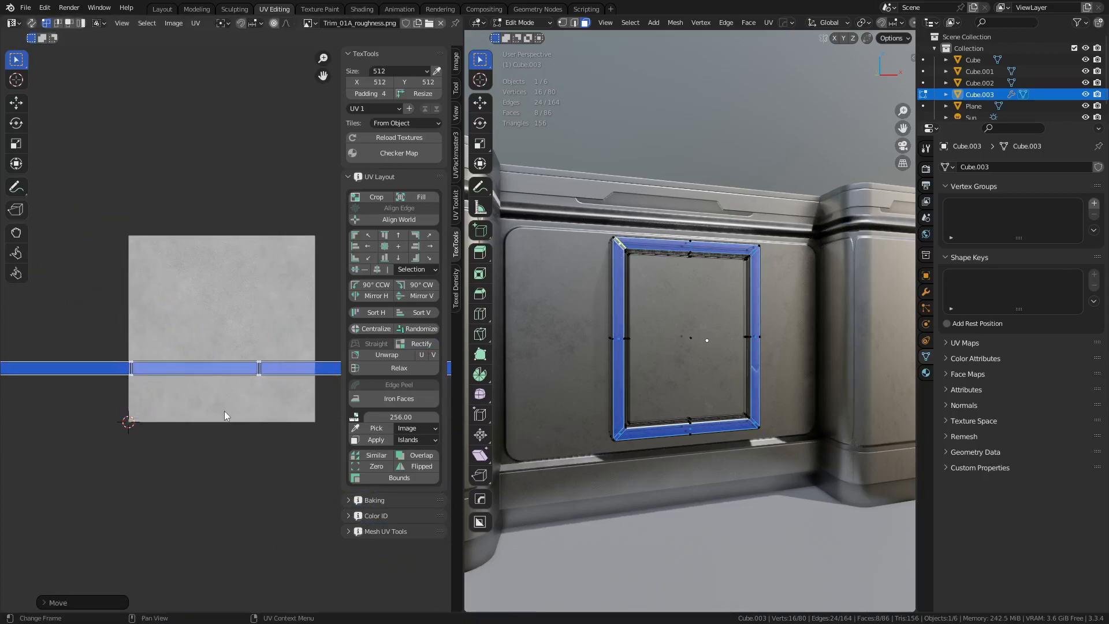
pyautogui.scroll(1, 258, 408)
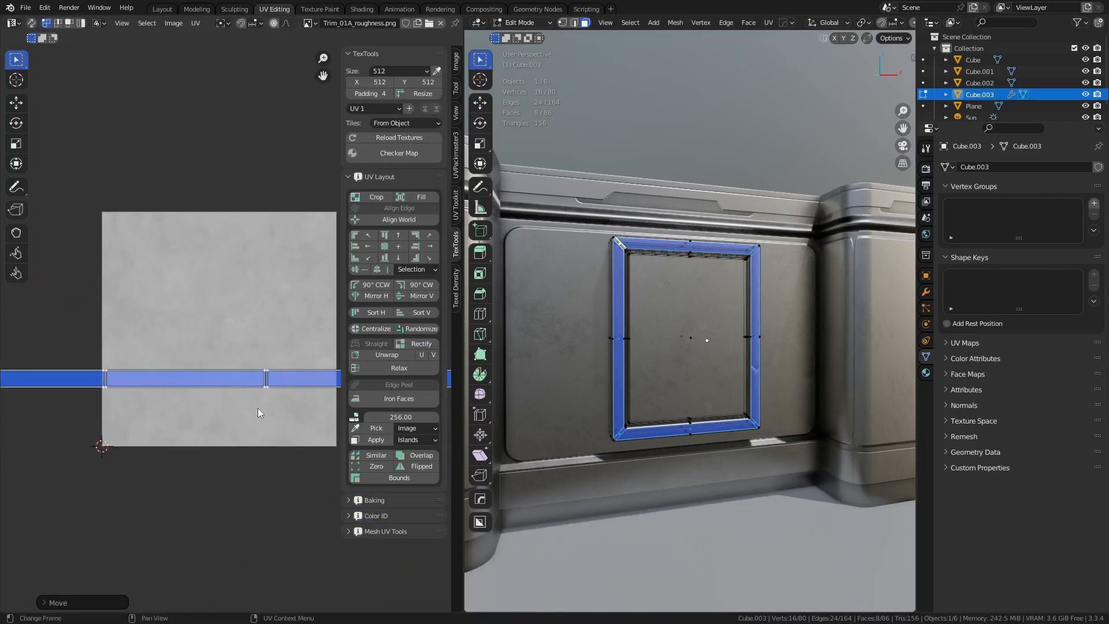
# Display Trim_01A_ambientOcclusion.png behind the UVs and move the frame's UV strip onto the notched trim band near the image's upper edge
pyautogui.click(308, 23)
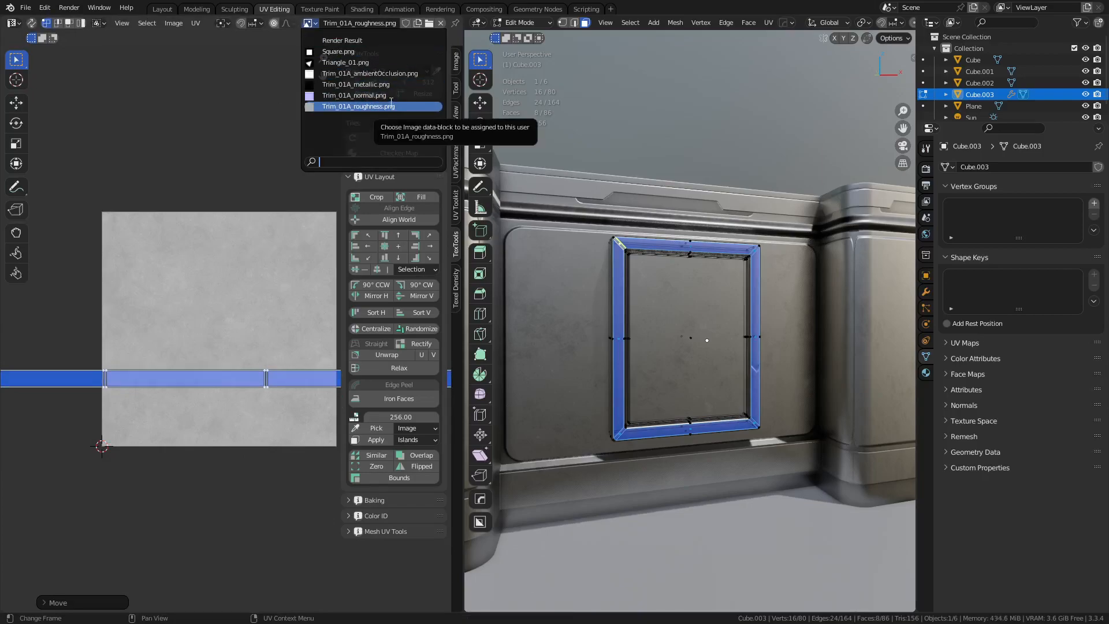
pyautogui.click(397, 74)
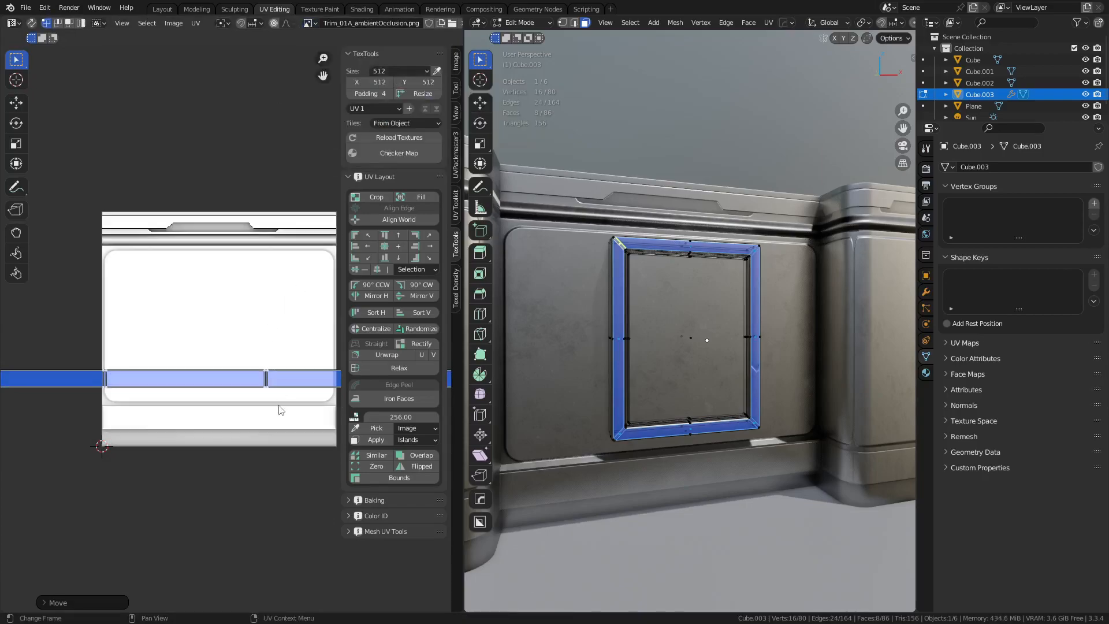
pyautogui.press('g')
pyautogui.click(290, 255)
# Return to Object Mode and inspect the trim texture at the slab frame's corner up close
pyautogui.hotkey('ctrl', 'Tab')
pyautogui.click(687, 384)
pyautogui.scroll(5, 736, 339)
pyautogui.moveTo(596, 371); pyautogui.dragTo(659, 388, button='middle')
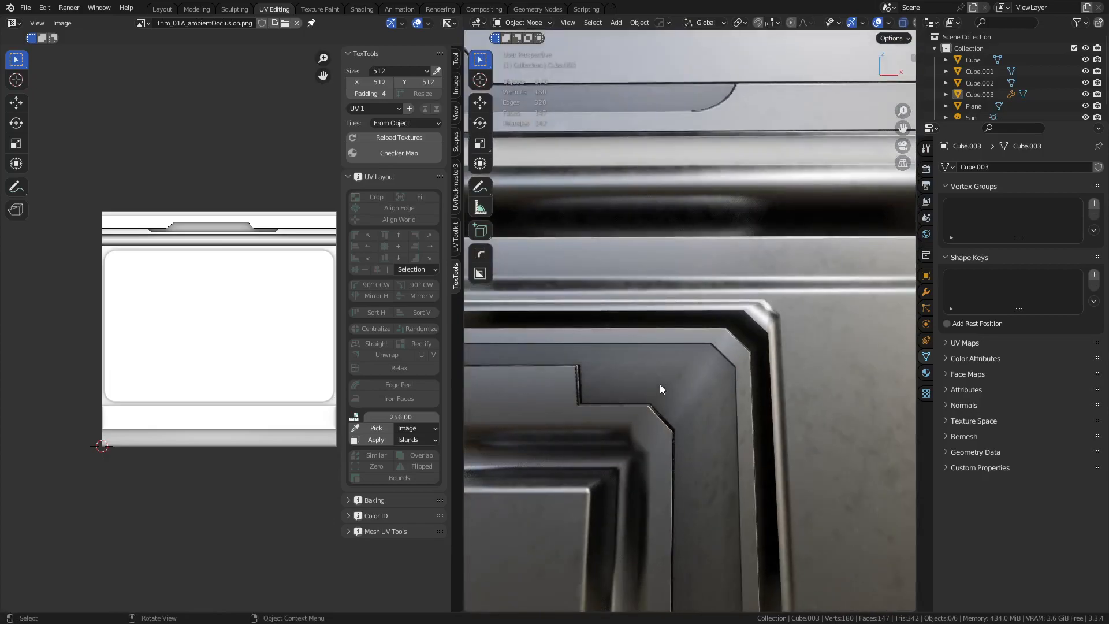
# Try unwrapping the slab frame's four outer side faces in Edit Mode
pyautogui.moveTo(693, 436); pyautogui.dragTo(698, 364, button='middle')
pyautogui.scroll(-3, 655, 382)
pyautogui.press('Tab')
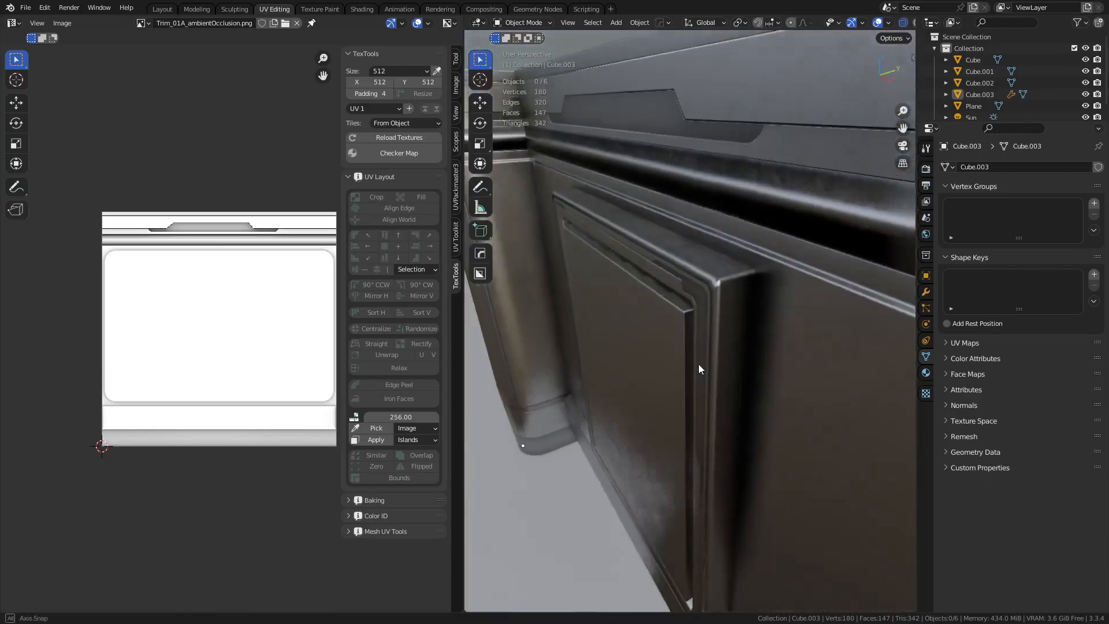
pyautogui.click(722, 356)
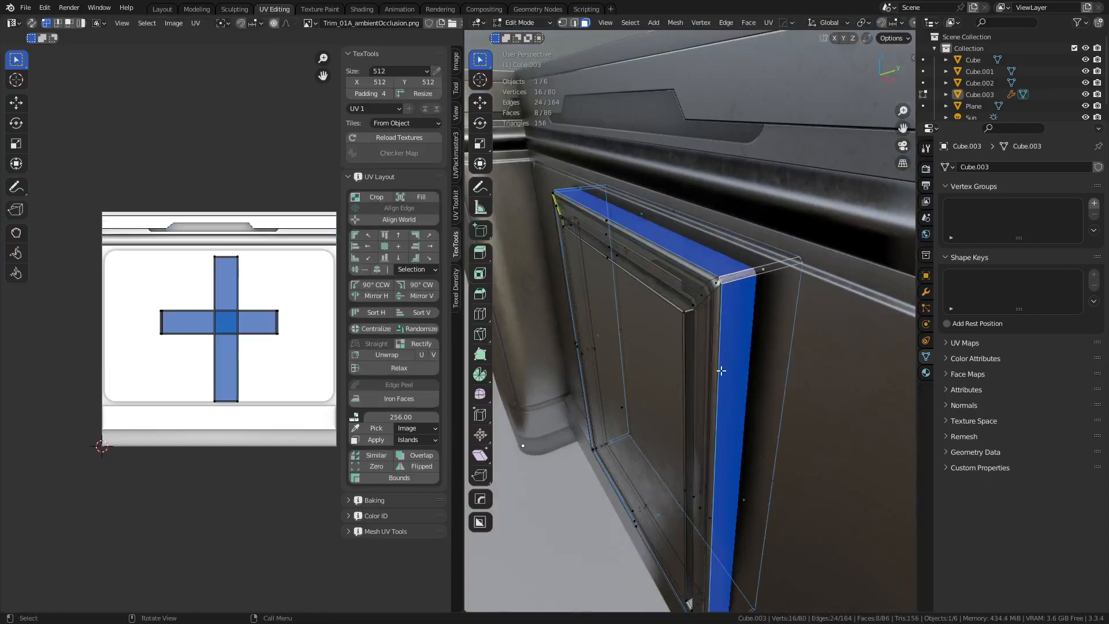
pyautogui.press('u')
pyautogui.click(618, 359)
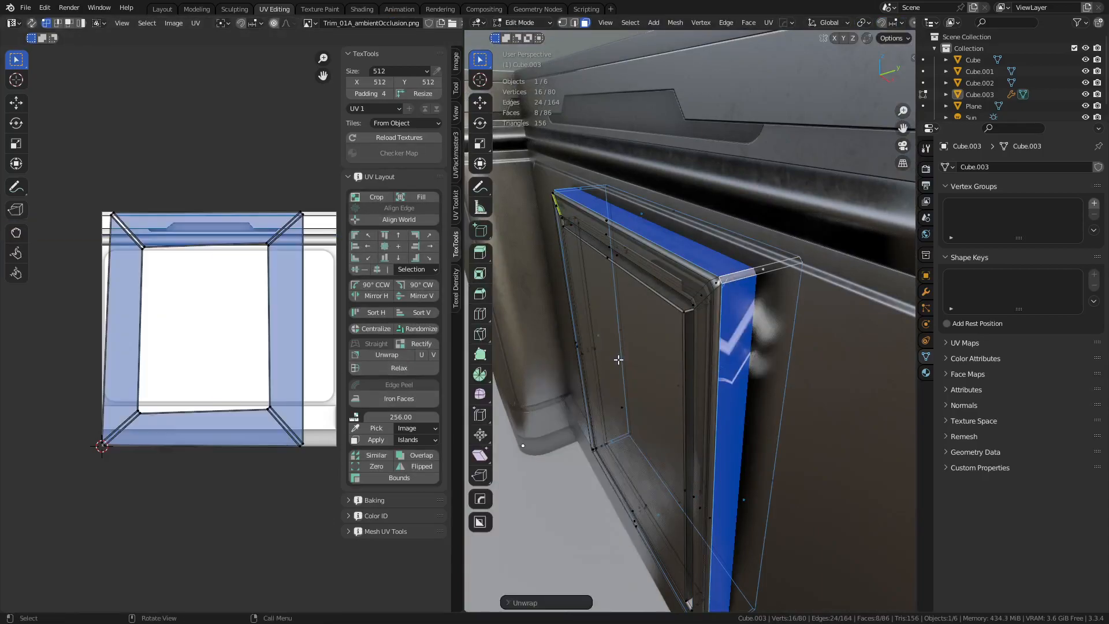
# Mark a seam on the slab's upper corner edge and unwrap the outer side faces into a straight strip
pyautogui.press('2')
pyautogui.click(735, 281)
pyautogui.press('u')
pyautogui.click(785, 283)
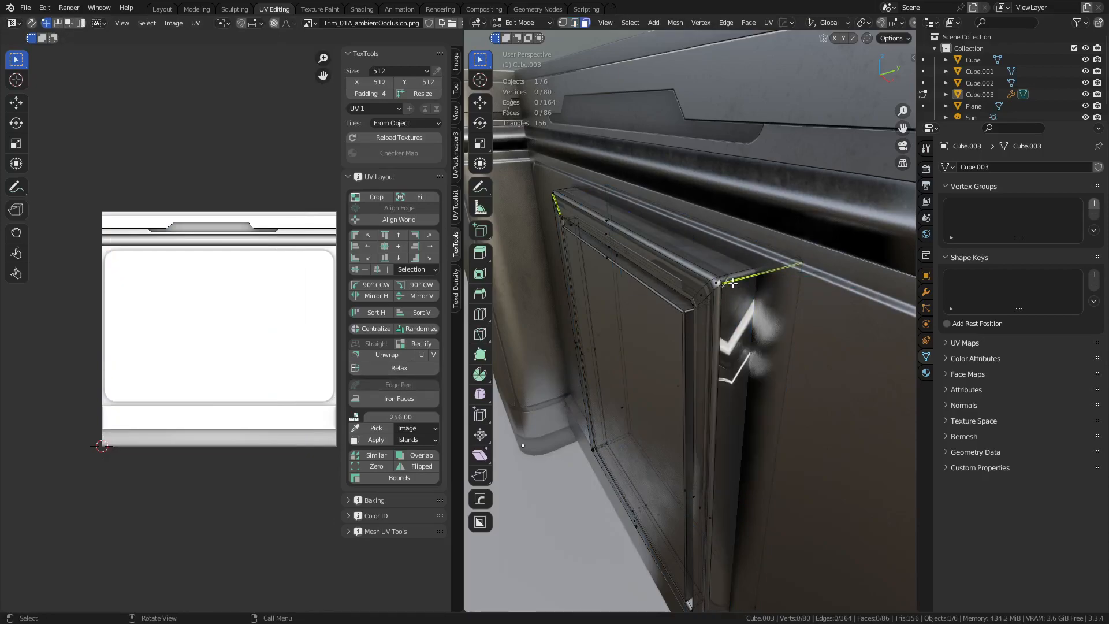
pyautogui.doubleClick(733, 281)
pyautogui.press('u')
pyautogui.click(734, 281)
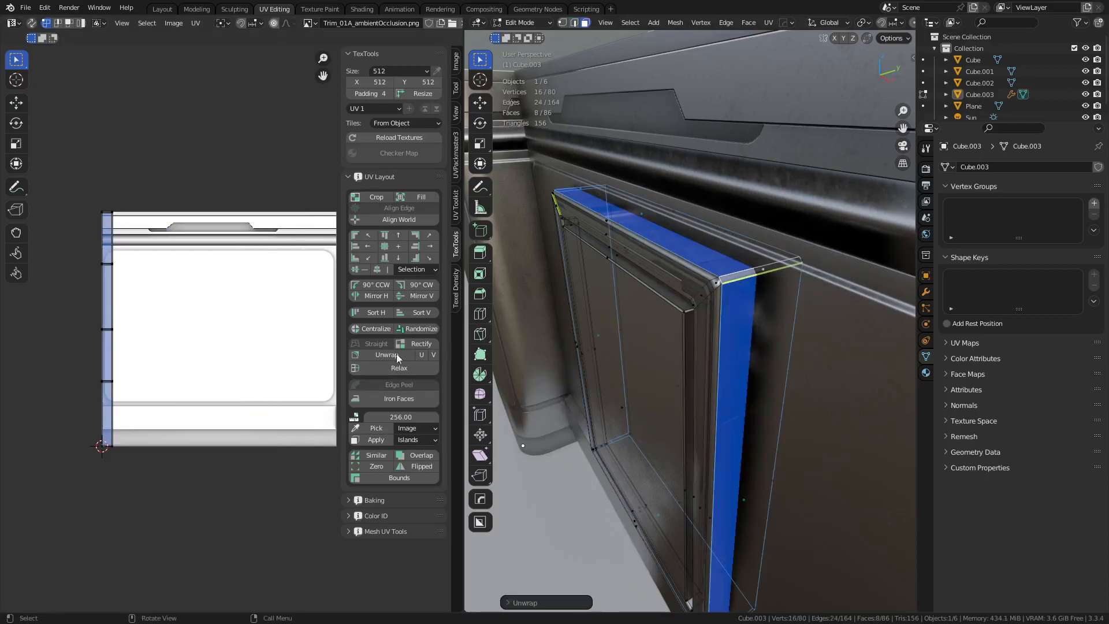
# Rotate the side faces' UV strip 90°, move it onto the moulding bands near the image's upper edge, and enlarge it about 2.34 times
pyautogui.write('r')
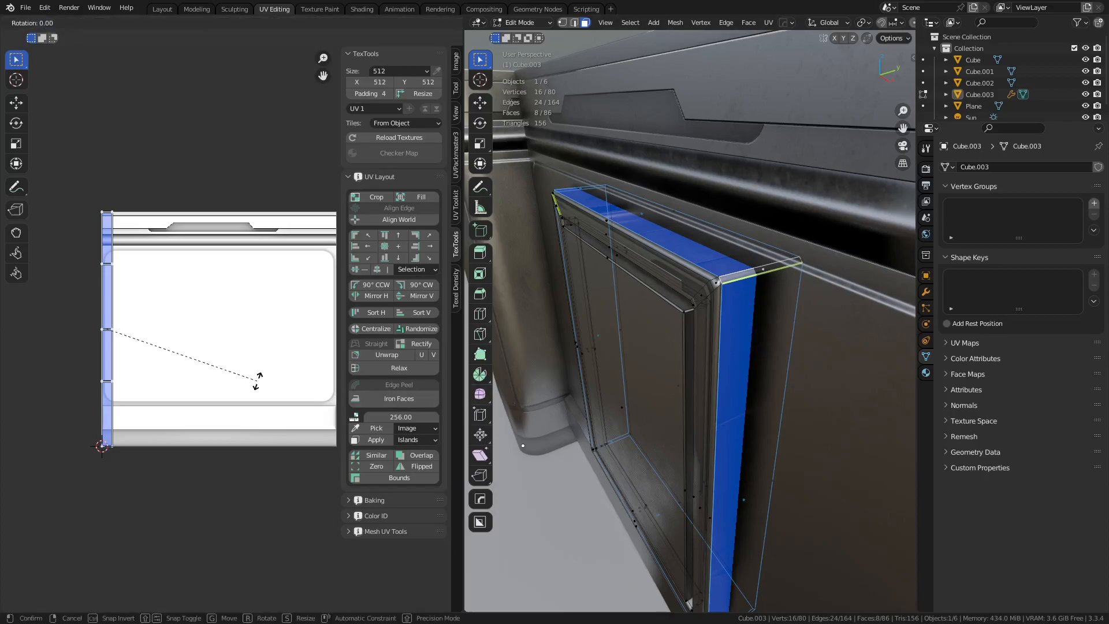
pyautogui.write('90')
pyautogui.press('Return')
pyautogui.press('g')
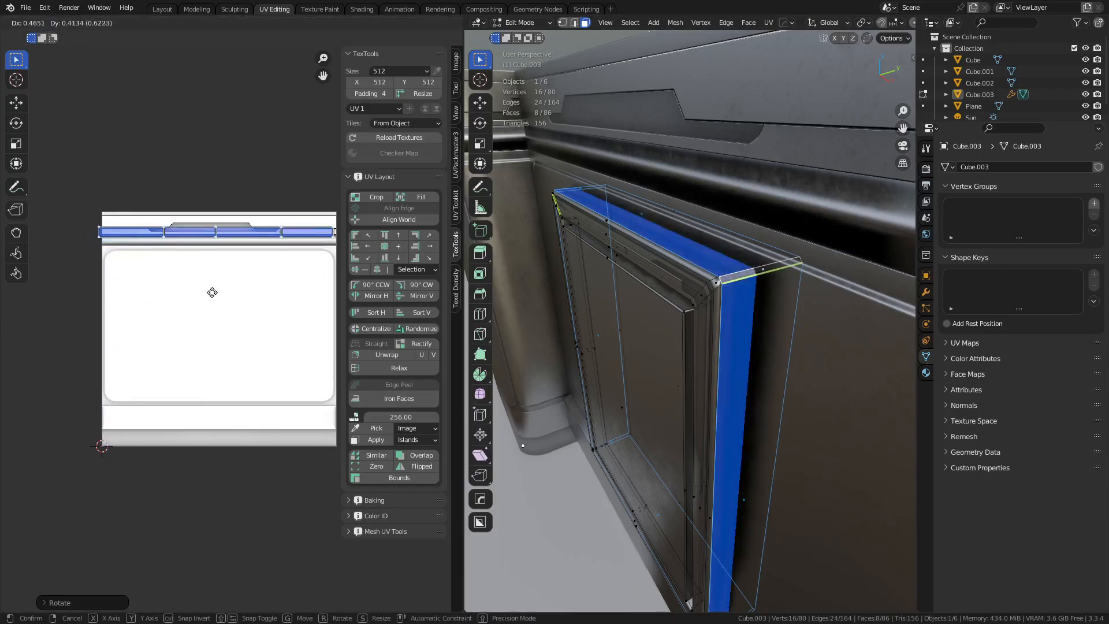
pyautogui.click(212, 293)
pyautogui.press('s')
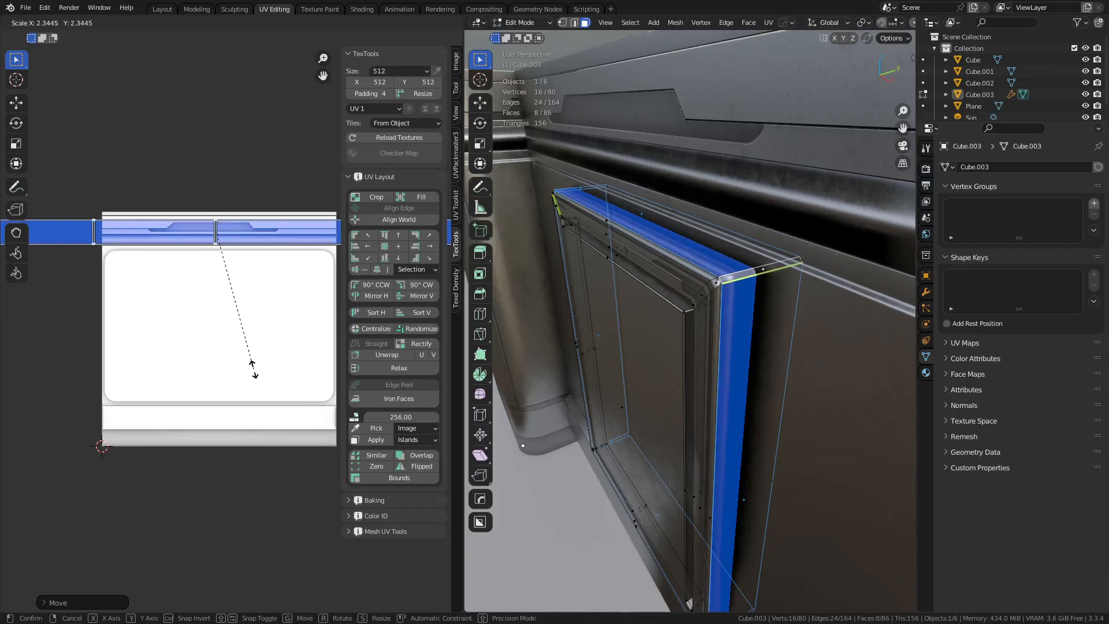
pyautogui.click(252, 368)
pyautogui.press('Tab')
# Knife-cut the wall mesh along the whole outline of the notched detail in its upper trim, including both rounded ends
pyautogui.moveTo(713, 414); pyautogui.dragTo(719, 388, button='middle')
pyautogui.click(674, 256)
pyautogui.moveTo(675, 256); pyautogui.dragTo(716, 345, button='middle')
pyautogui.click(723, 284)
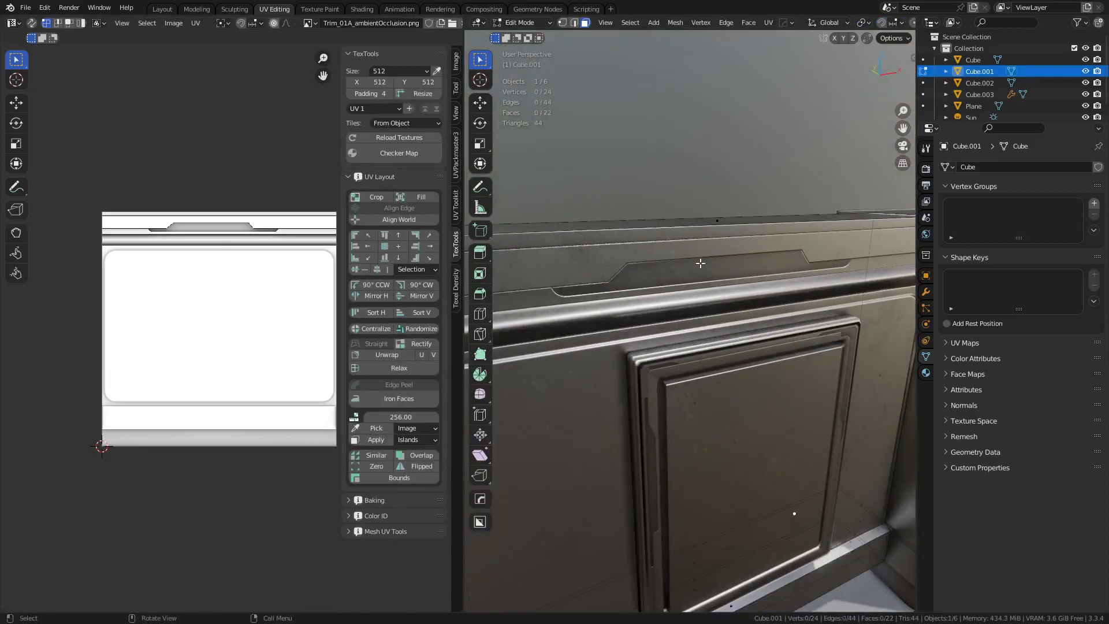
pyautogui.moveTo(700, 263); pyautogui.dragTo(684, 276, button='middle')
pyautogui.press('k')
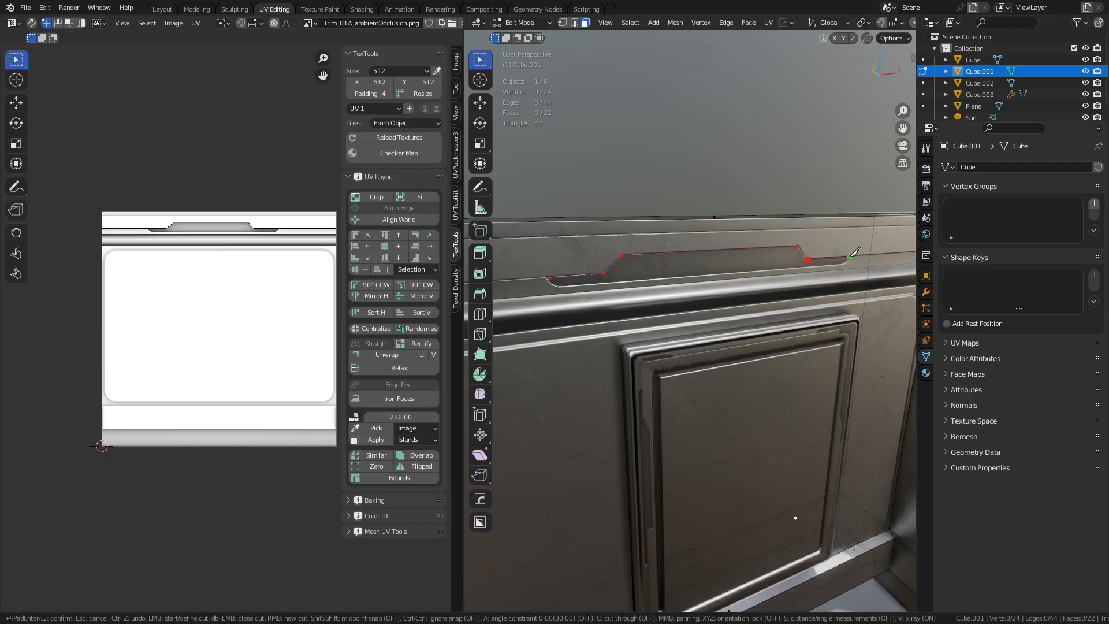
pyautogui.scroll(8, 808, 258)
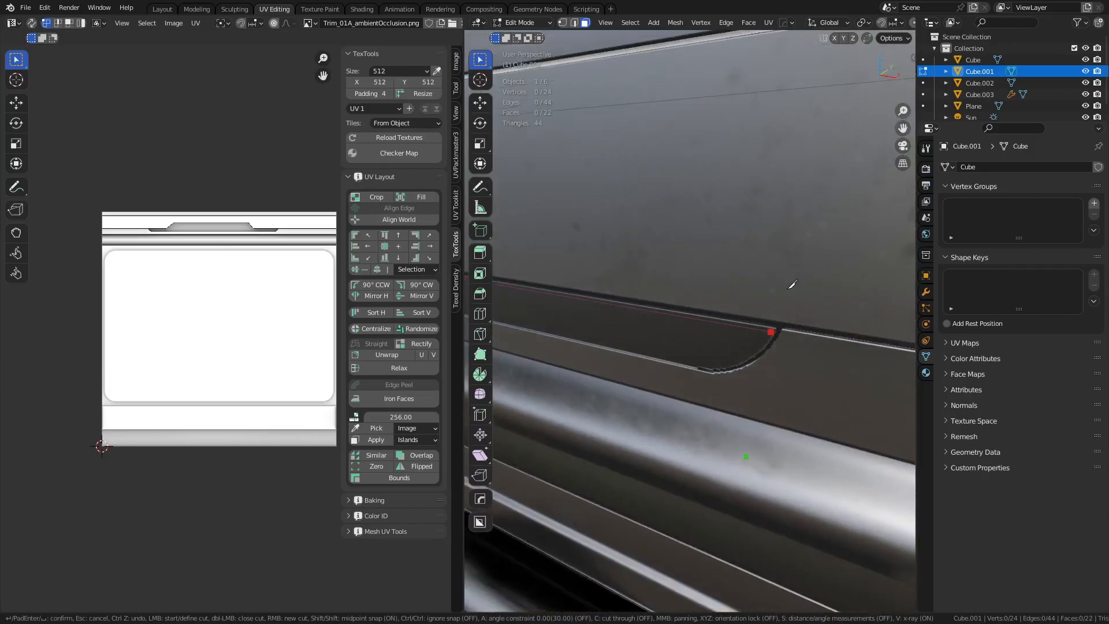
pyautogui.keyDown('shift'); pyautogui.moveTo(800, 273); pyautogui.dragTo(801, 267, button='middle'); pyautogui.keyUp('shift')
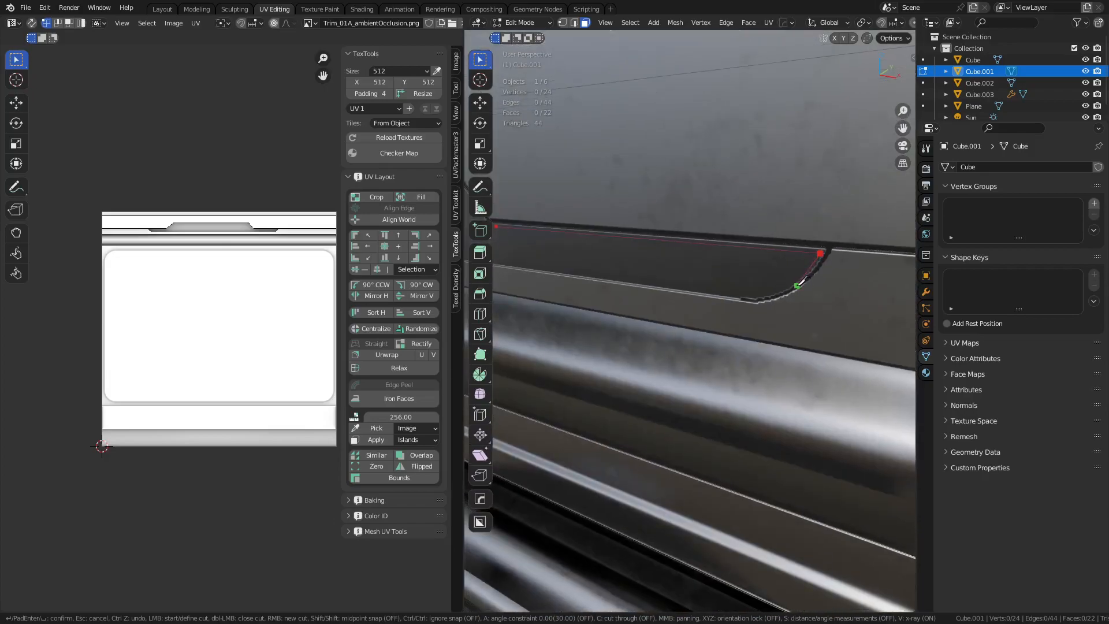
pyautogui.scroll(-8, 739, 296)
pyautogui.moveTo(753, 312); pyautogui.dragTo(797, 303, button='middle')
pyautogui.scroll(8, 641, 309)
pyautogui.keyDown('shift'); pyautogui.moveTo(715, 236); pyautogui.dragTo(683, 289, button='middle'); pyautogui.keyUp('shift')
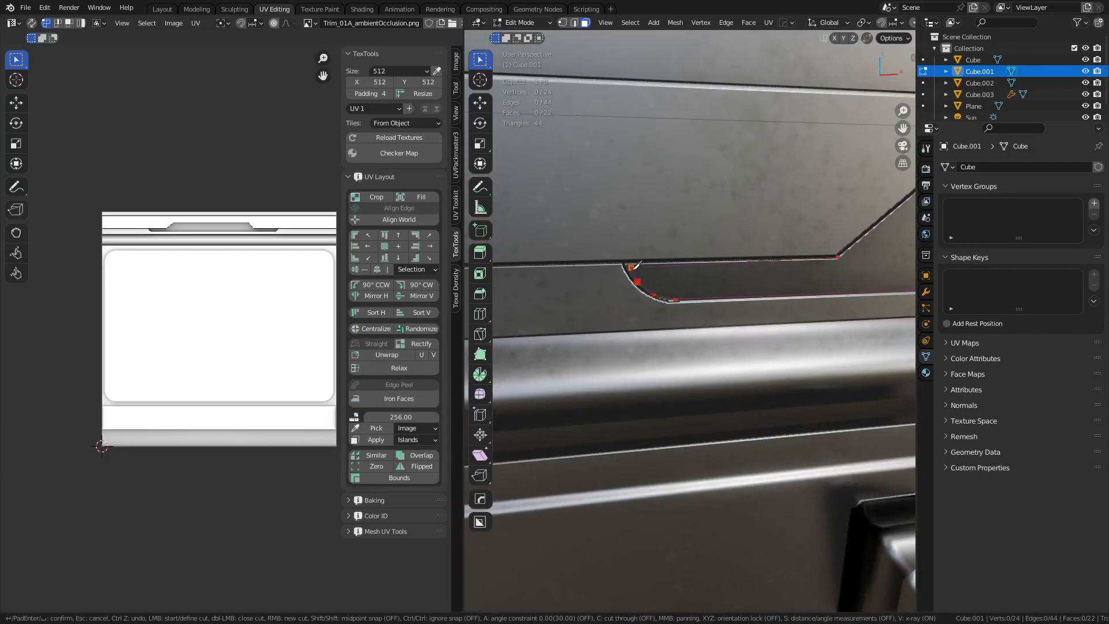
pyautogui.press('Return')
# Inset the newly cut notch face by about 0.012 m and push it inward to recess it, then leave Edit Mode
pyautogui.scroll(-6, 713, 272)
pyautogui.keyDown('shift'); pyautogui.moveTo(733, 271); pyautogui.dragTo(592, 277, button='middle'); pyautogui.keyUp('shift')
pyautogui.click(683, 295)
pyautogui.scroll(-2, 687, 296)
pyautogui.moveTo(742, 319); pyautogui.dragTo(775, 375, button='middle')
pyautogui.scroll(2, 775, 376)
pyautogui.press('i')
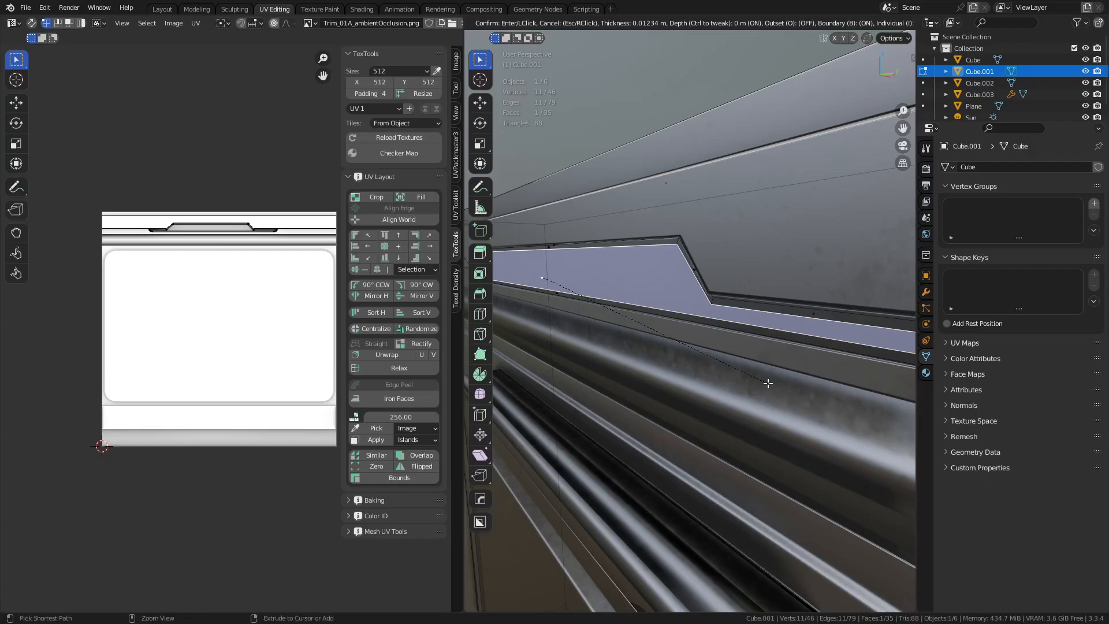
pyautogui.keyDown('ctrl'); pyautogui.click(758, 382); pyautogui.keyUp('ctrl')
pyautogui.press('Tab')
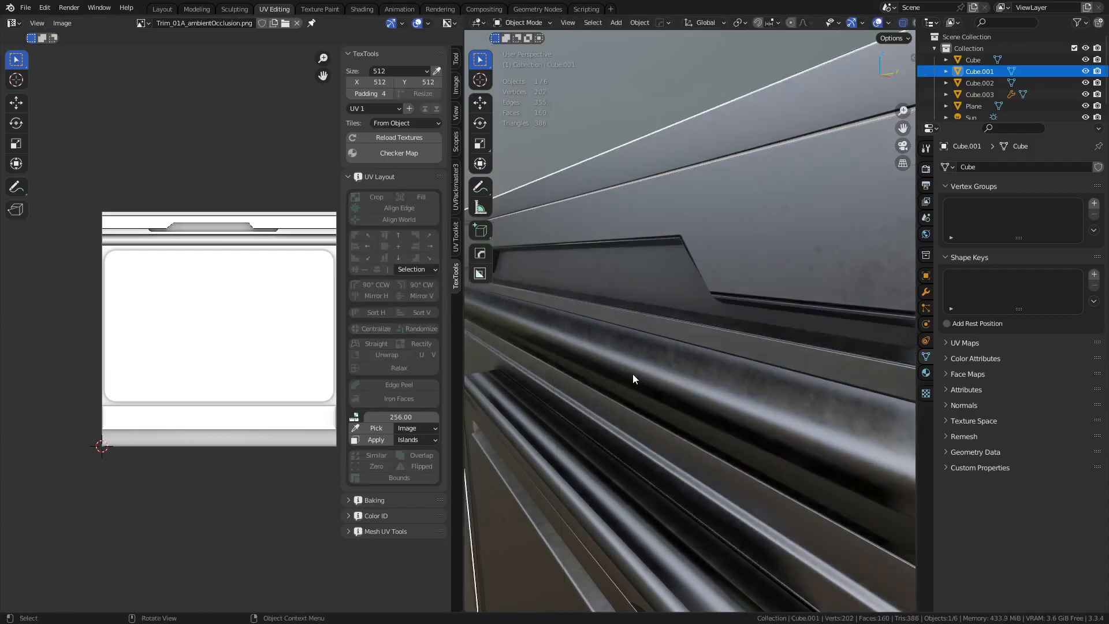
pyautogui.scroll(-5, 630, 376)
pyautogui.hotkey('alt', 'a')
# Select the framed slab's inner panel face in Edit Mode and add a second material slot with a new material
pyautogui.moveTo(636, 315); pyautogui.dragTo(723, 407, button='middle')
pyautogui.moveTo(743, 352); pyautogui.dragTo(653, 365, button='middle')
pyautogui.scroll(4, 656, 365)
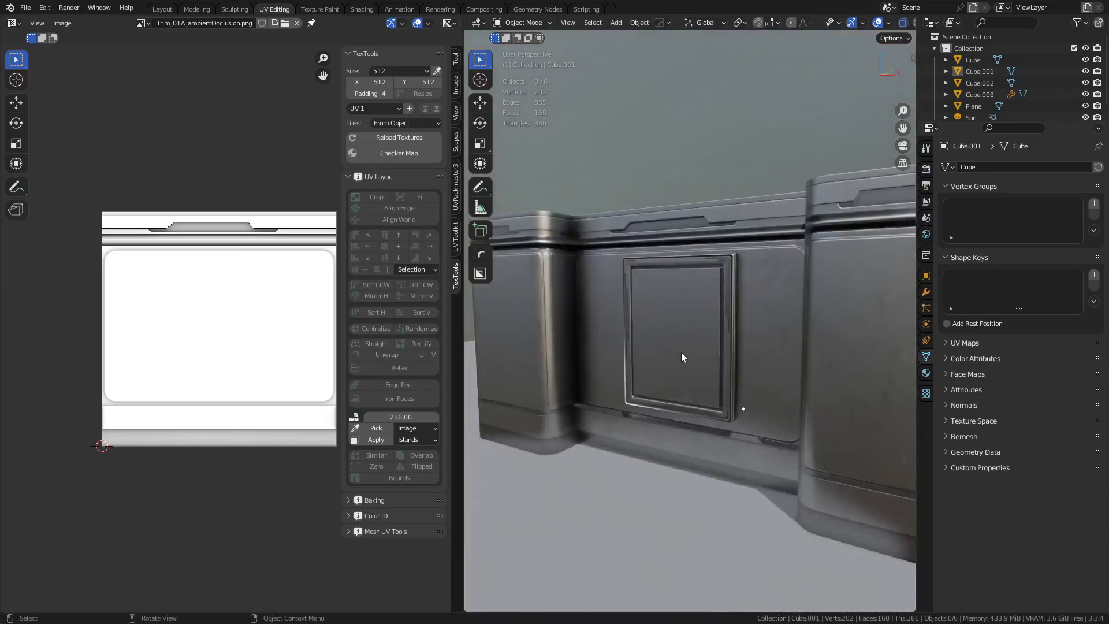
pyautogui.click(680, 352)
pyautogui.hotkey('ctrl', 'Tab')
pyautogui.click(713, 354)
pyautogui.click(686, 328)
pyautogui.moveTo(686, 328); pyautogui.dragTo(768, 340, button='middle')
pyautogui.click(739, 347)
pyautogui.click(926, 373)
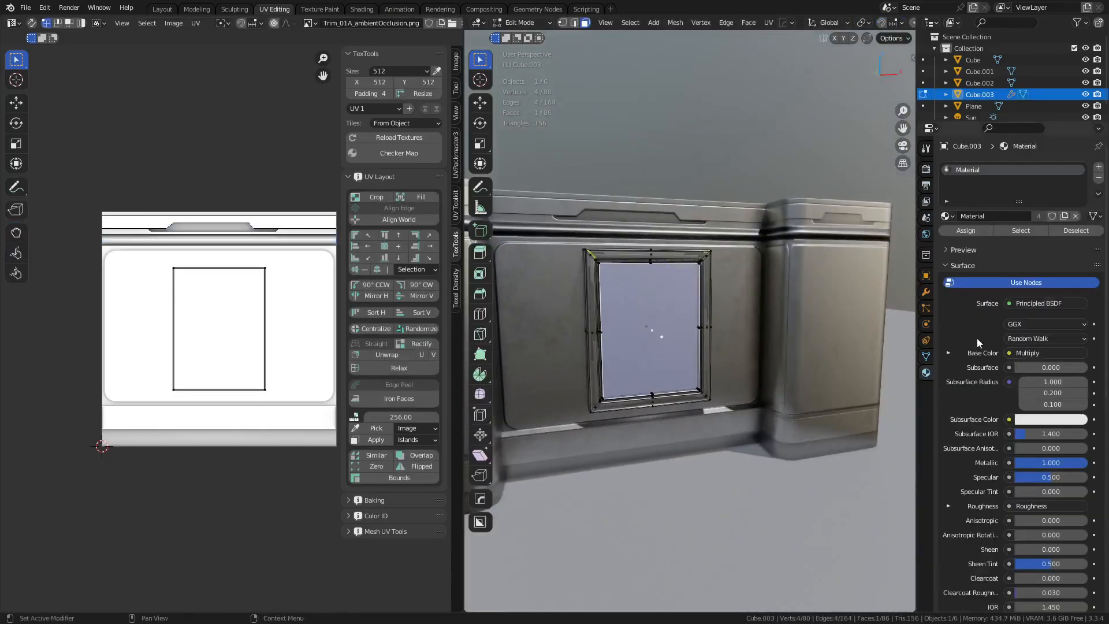
pyautogui.click(1099, 168)
pyautogui.click(982, 239)
# Give the new material a light-blue emission with strength 30.8 and assign it to the selected panel face
pyautogui.scroll(-12, 1014, 396)
pyautogui.click(1037, 282)
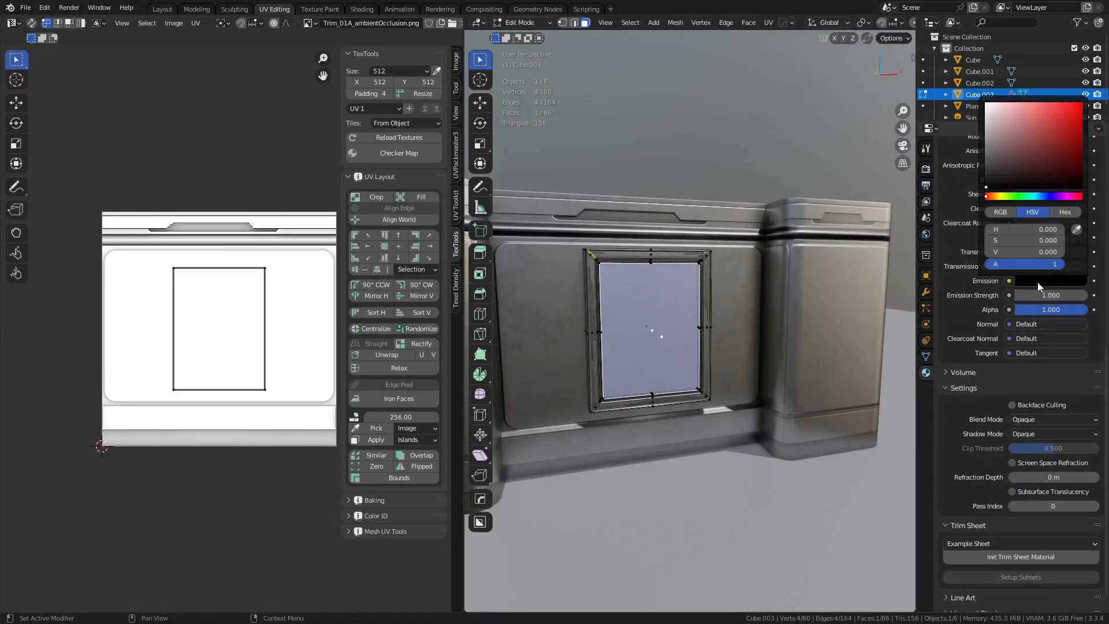
pyautogui.click(1043, 280)
pyautogui.moveTo(1044, 196); pyautogui.dragTo(1038, 195)
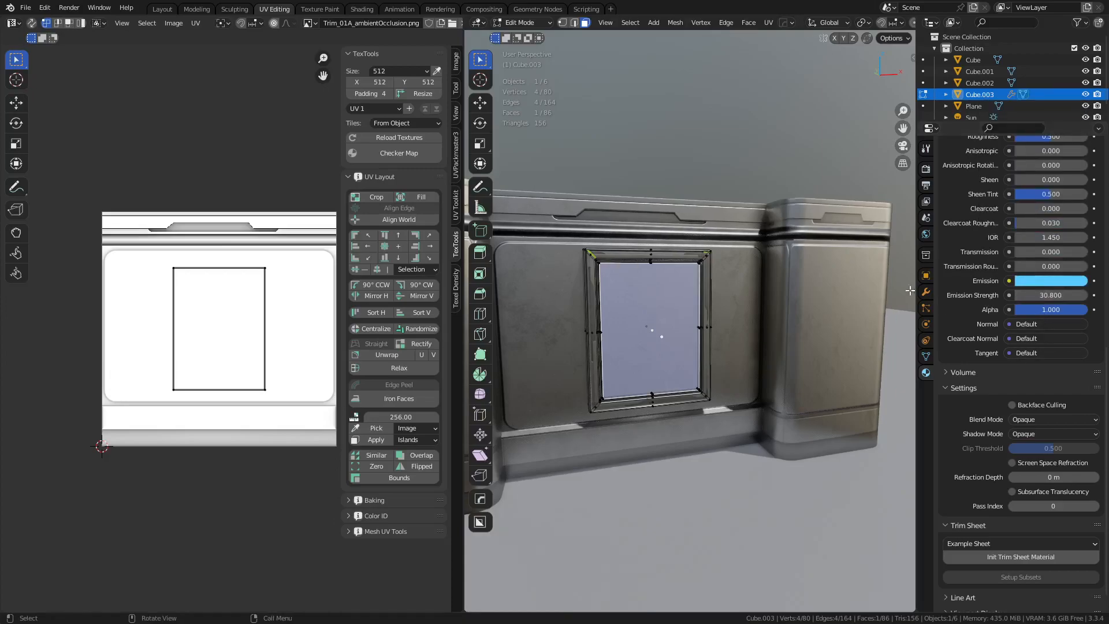
pyautogui.scroll(15, 950, 278)
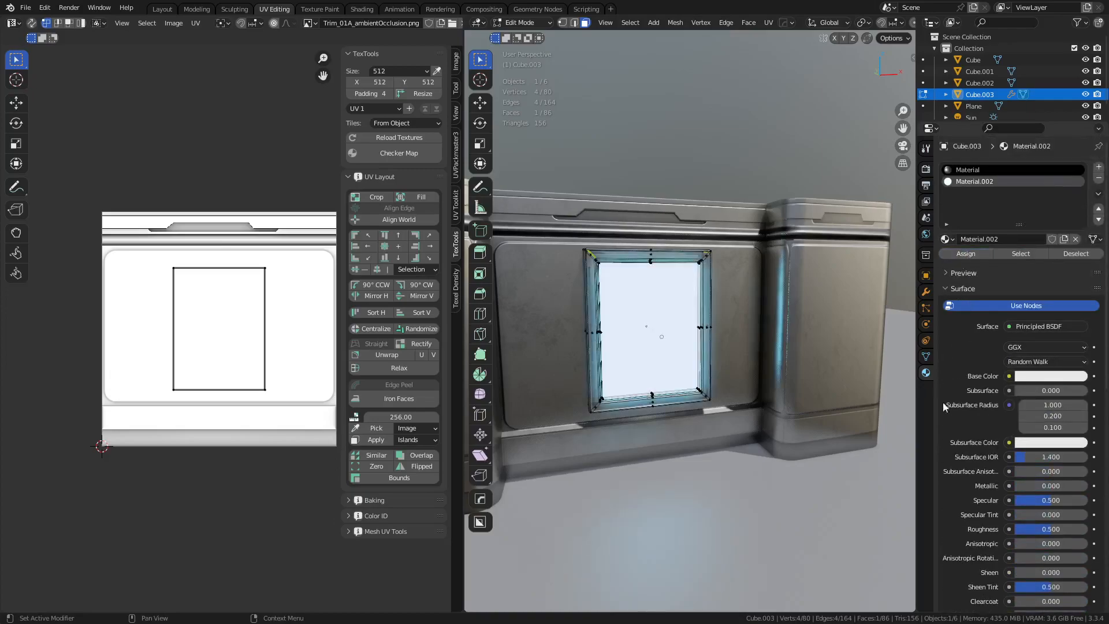
# Set the panel material's Emission Strength to 14.8 and return to Object Mode with nothing selected
pyautogui.scroll(-8, 958, 418)
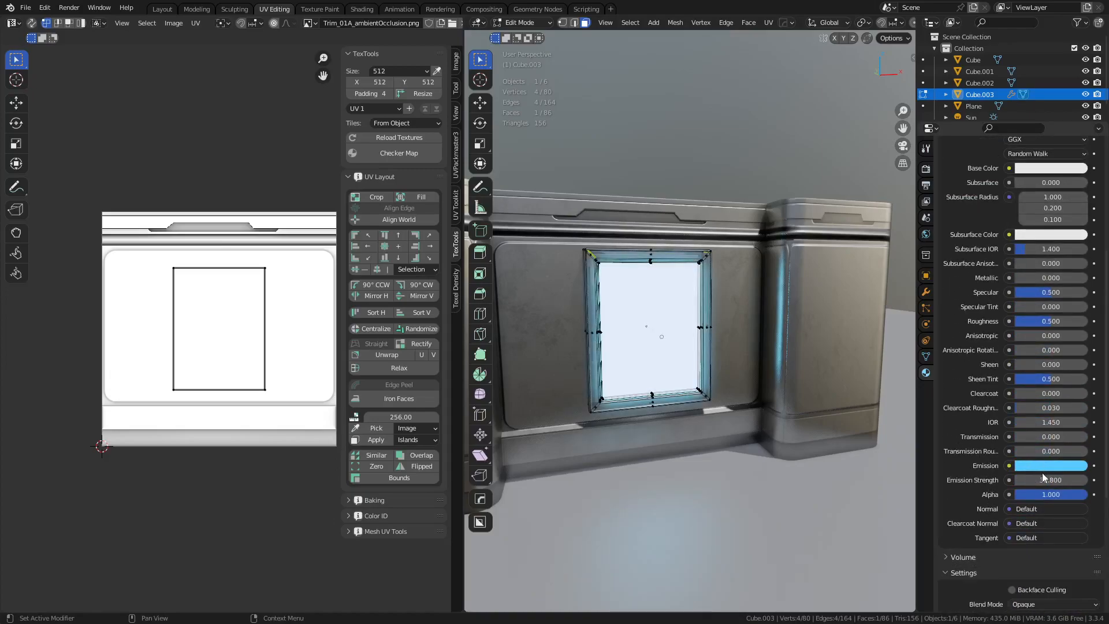
pyautogui.moveTo(1050, 480); pyautogui.dragTo(1004, 480)
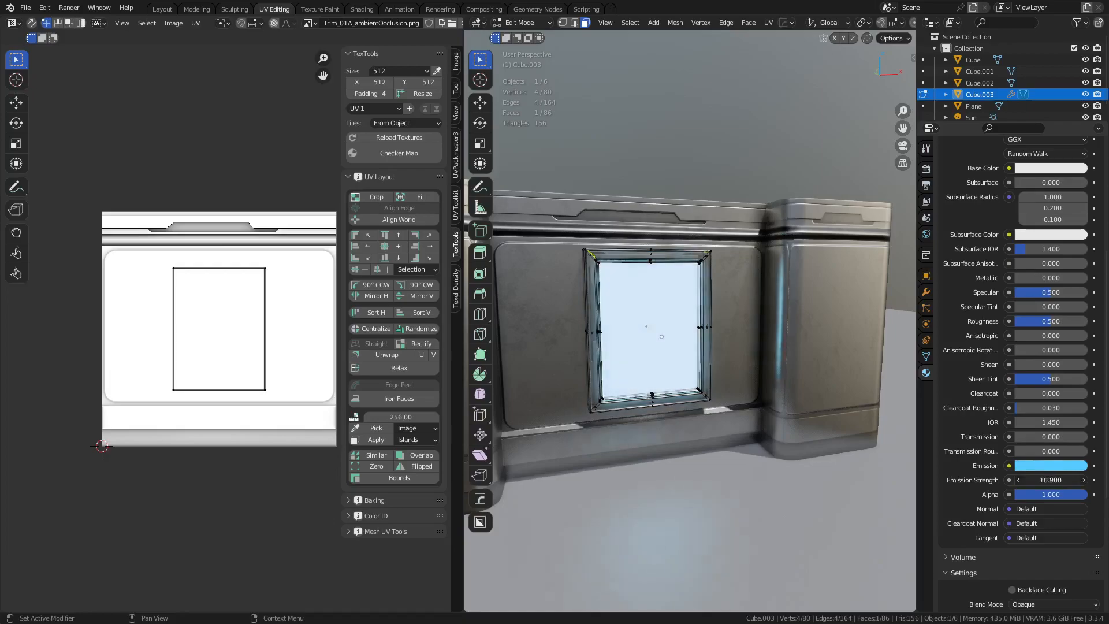
pyautogui.hotkey('ctrl', 'Tab')
pyautogui.click(634, 401)
pyautogui.click(680, 146)
# Examine the glowing panel and its reflections on the wall, columns and floor from near and far
pyautogui.scroll(-5, 683, 344)
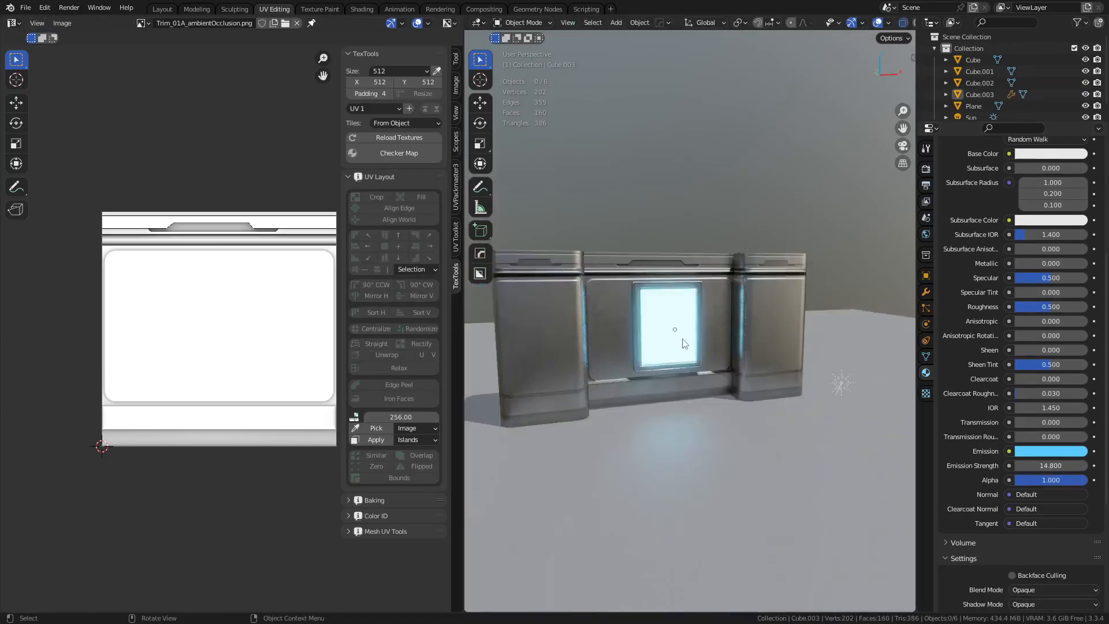
pyautogui.scroll(3, 676, 381)
pyautogui.hotkey('shift', '`')
pyautogui.press('w')
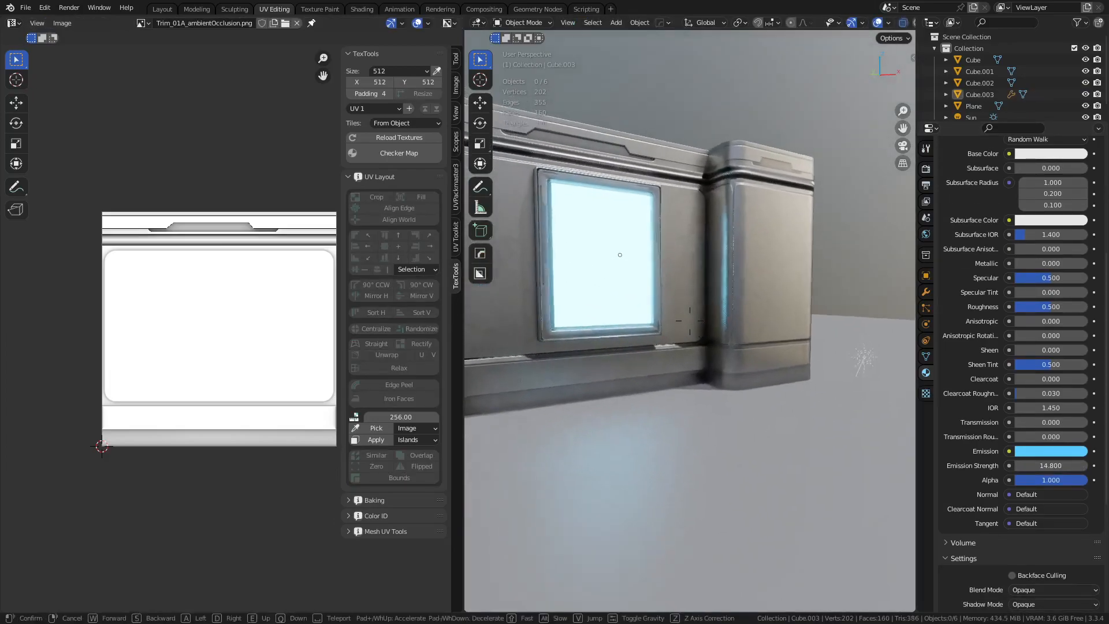
pyautogui.press('w')
pyautogui.click(690, 321)
pyautogui.keyDown('shift'); pyautogui.moveTo(909, 316); pyautogui.dragTo(812, 370, button='middle'); pyautogui.keyUp('shift')
pyautogui.scroll(-4, 750, 378)
pyautogui.moveTo(732, 383)
pyautogui.mouseDown(button='middle')
pyautogui.moveTo(719, 408)
pyautogui.moveTo(752, 374)
pyautogui.mouseUp(button='middle')
pyautogui.scroll(9, 947, 387)
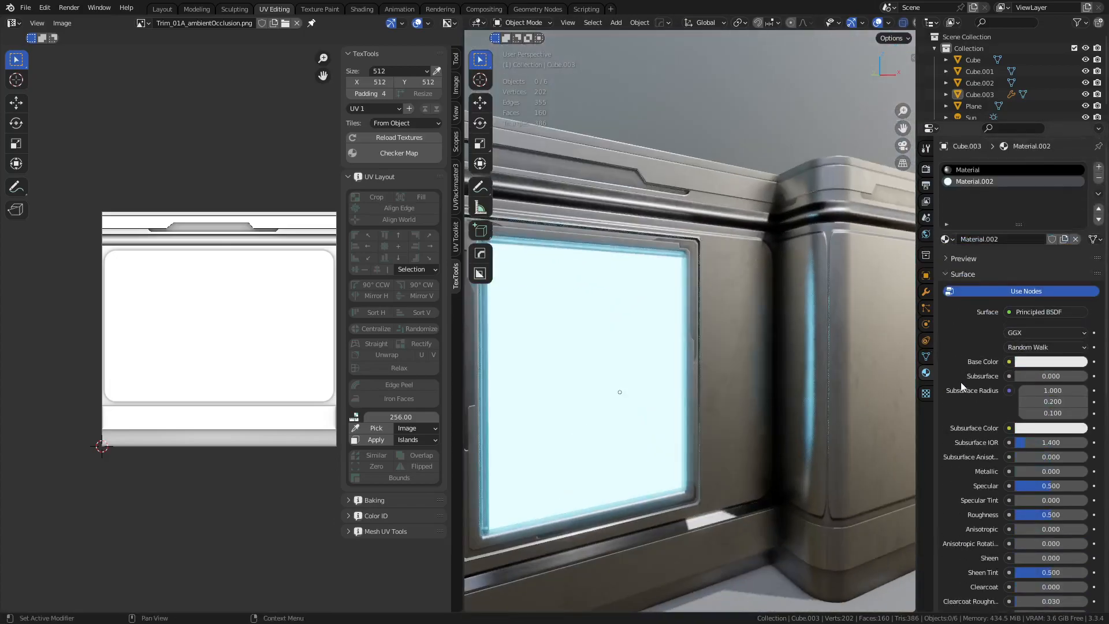
pyautogui.scroll(-5, 681, 360)
pyautogui.scroll(3, 684, 364)
pyautogui.hotkey('shift', '`')
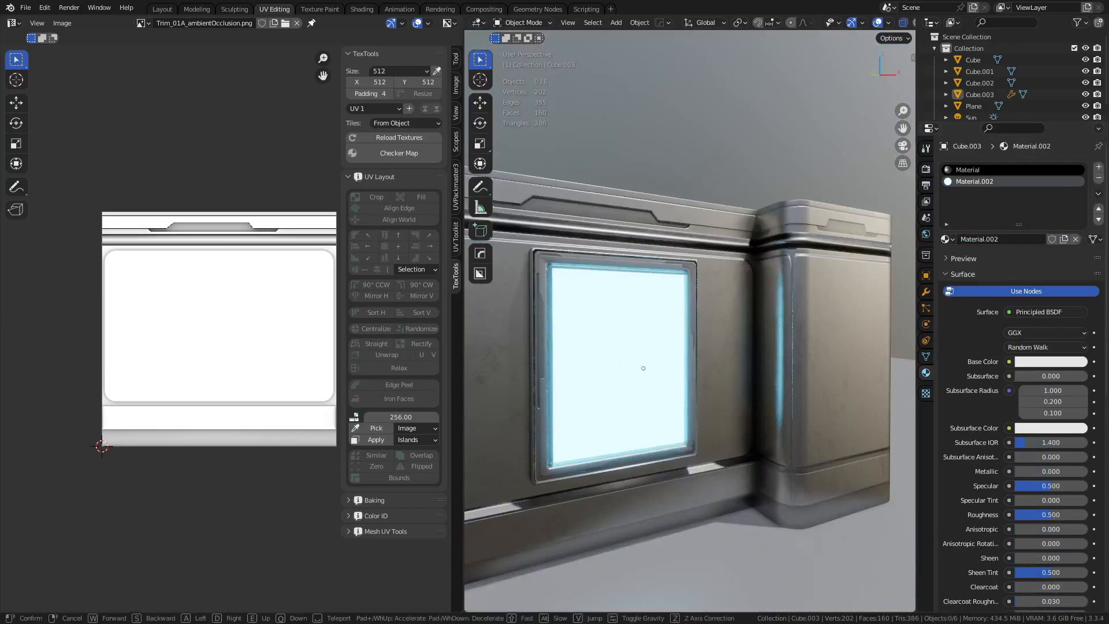
pyautogui.press('w')
pyautogui.click(684, 380)
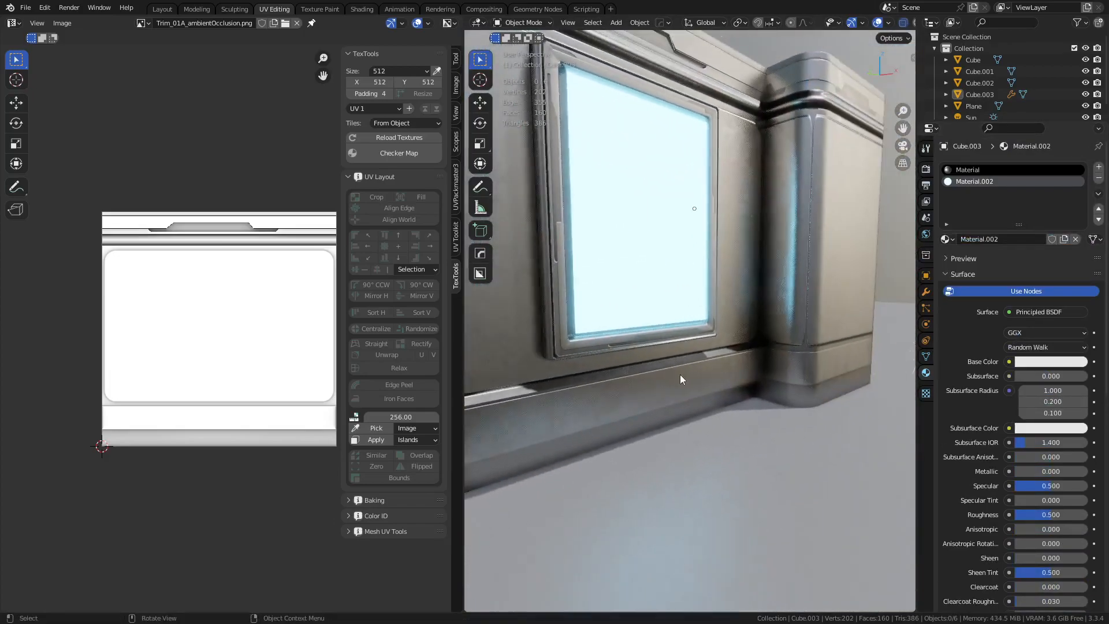
# Enable Contact Shadows for the Sun light and check the shading around the wall's base
pyautogui.scroll(-1, 982, 98)
pyautogui.click(970, 109)
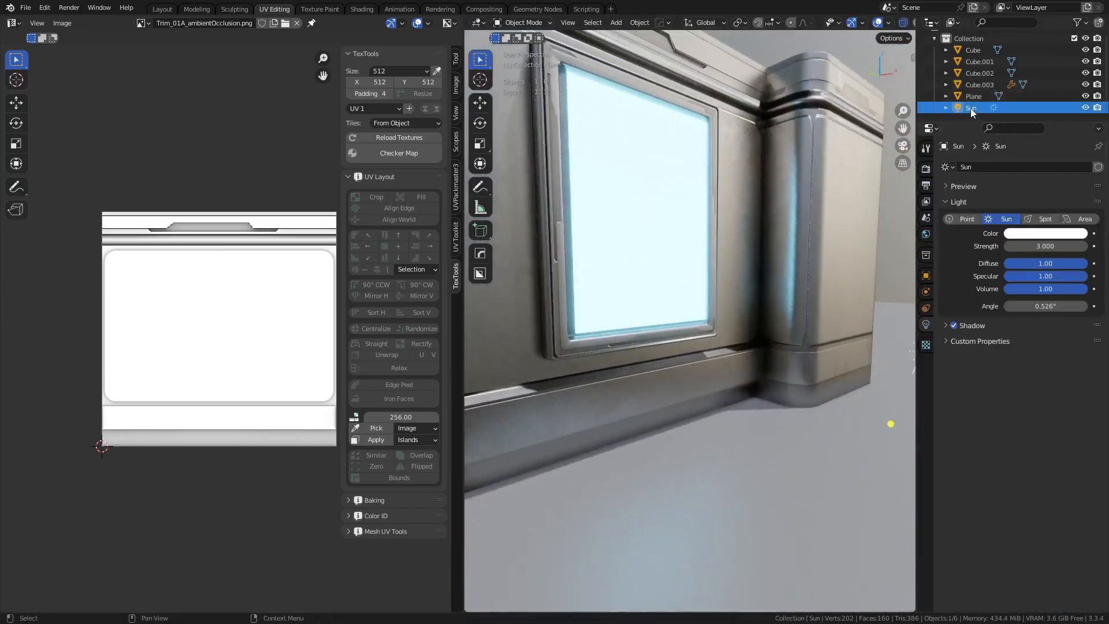
pyautogui.click(950, 327)
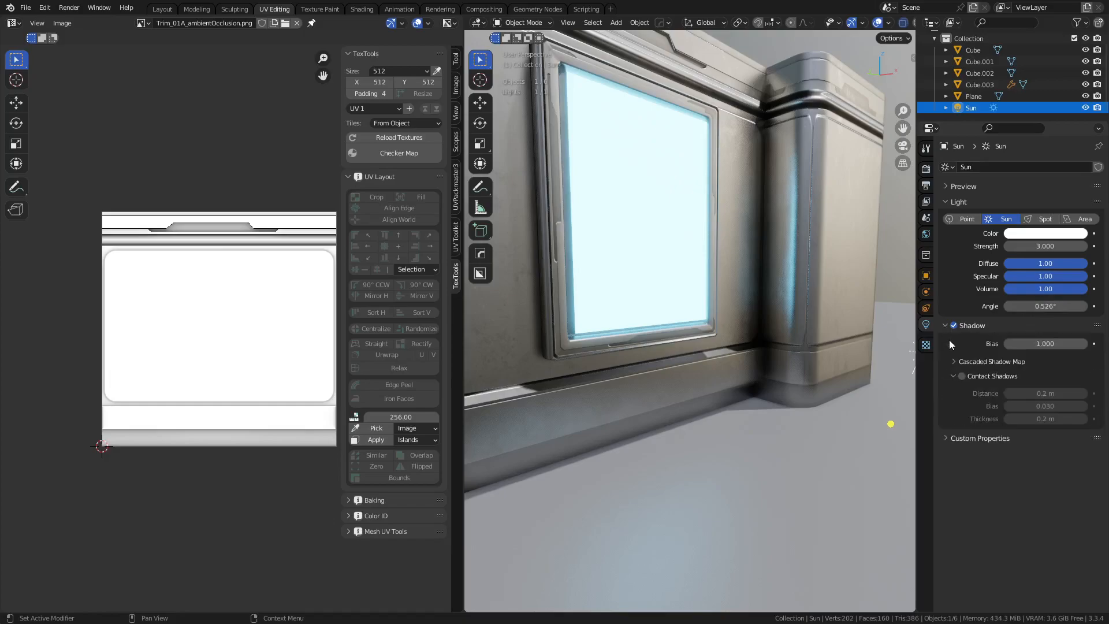
pyautogui.click(961, 376)
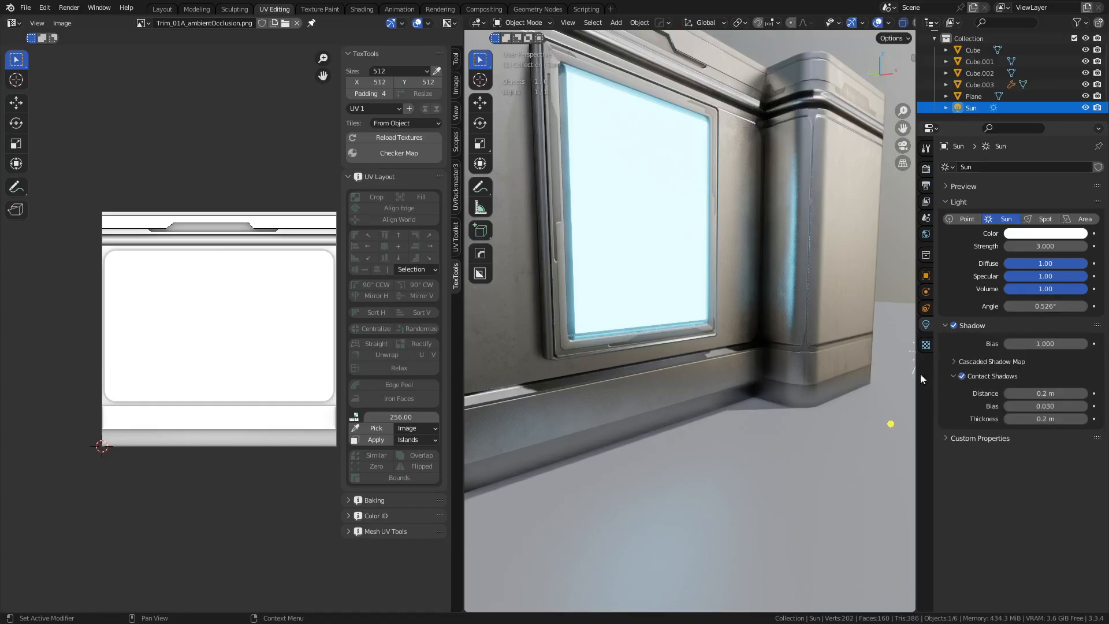
pyautogui.hotkey('shift', '`')
pyautogui.press('w')
pyautogui.press('d')
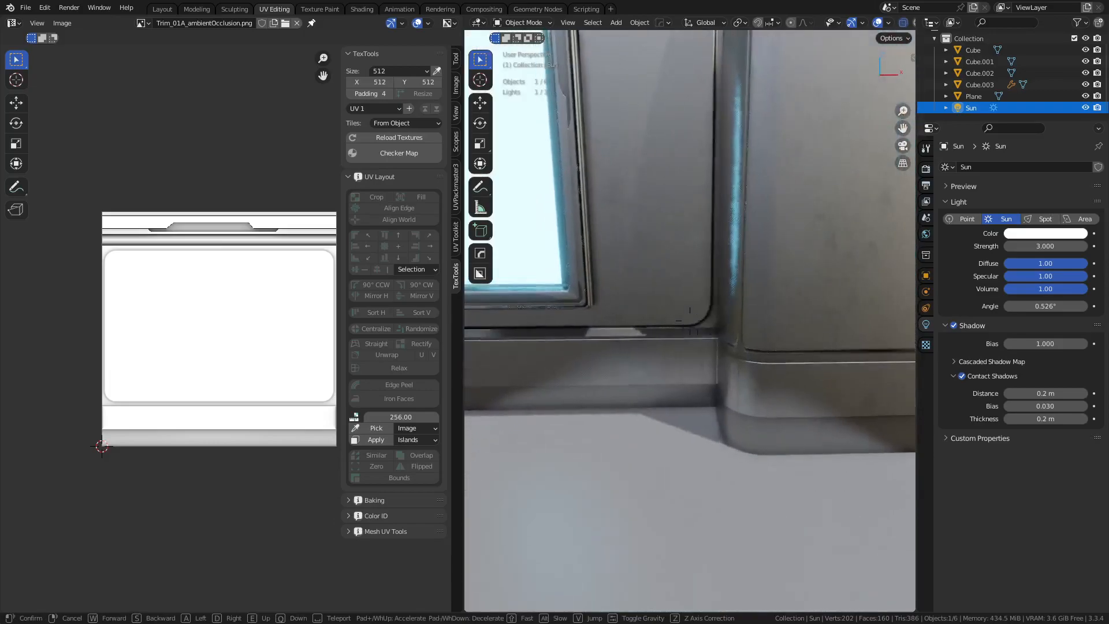
pyautogui.press('s')
pyautogui.click(646, 320)
# Select the wall and edge-slide the ledge edge above its base trim by about 0.011 in Edit Mode
pyautogui.click(647, 320)
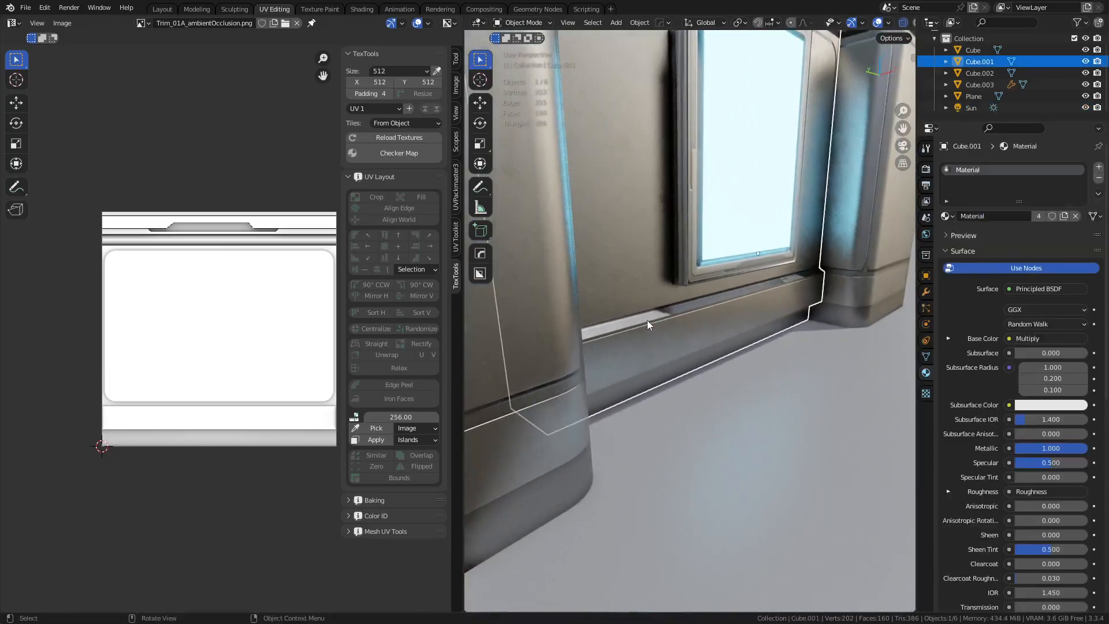
pyautogui.press('g')
pyautogui.rightClick(694, 335)
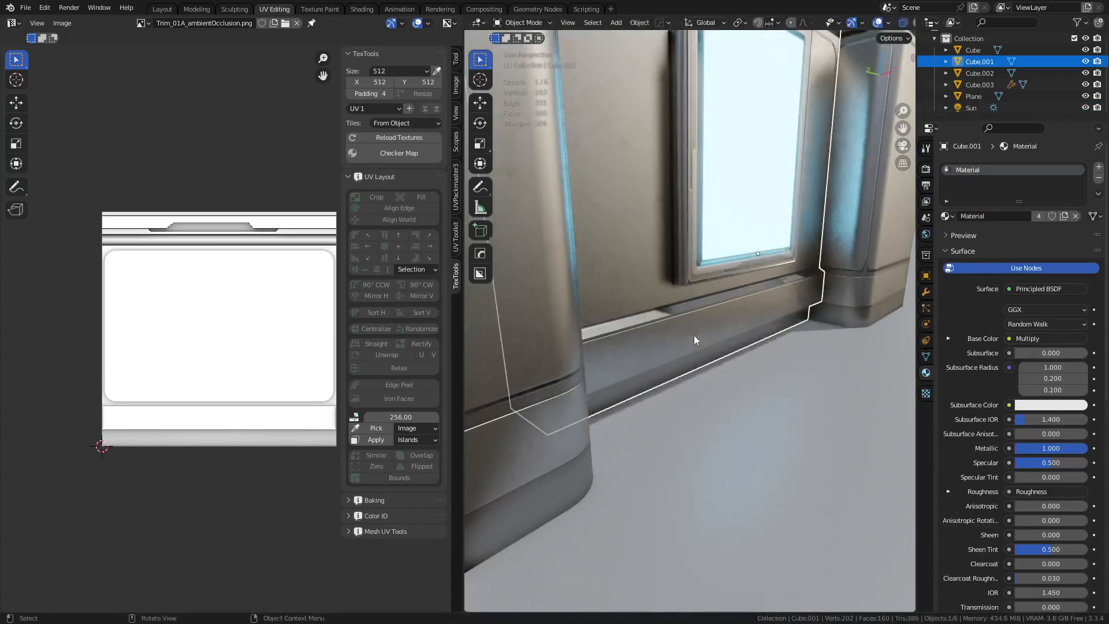
pyautogui.moveTo(704, 327); pyautogui.dragTo(555, 307, button='middle')
pyautogui.scroll(-4, 735, 316)
pyautogui.scroll(6, 735, 316)
pyautogui.press('Tab')
pyautogui.press('2')
pyautogui.click(751, 327)
pyautogui.moveTo(752, 331); pyautogui.dragTo(651, 344, button='middle')
pyautogui.press('g')
pyautogui.press('g')
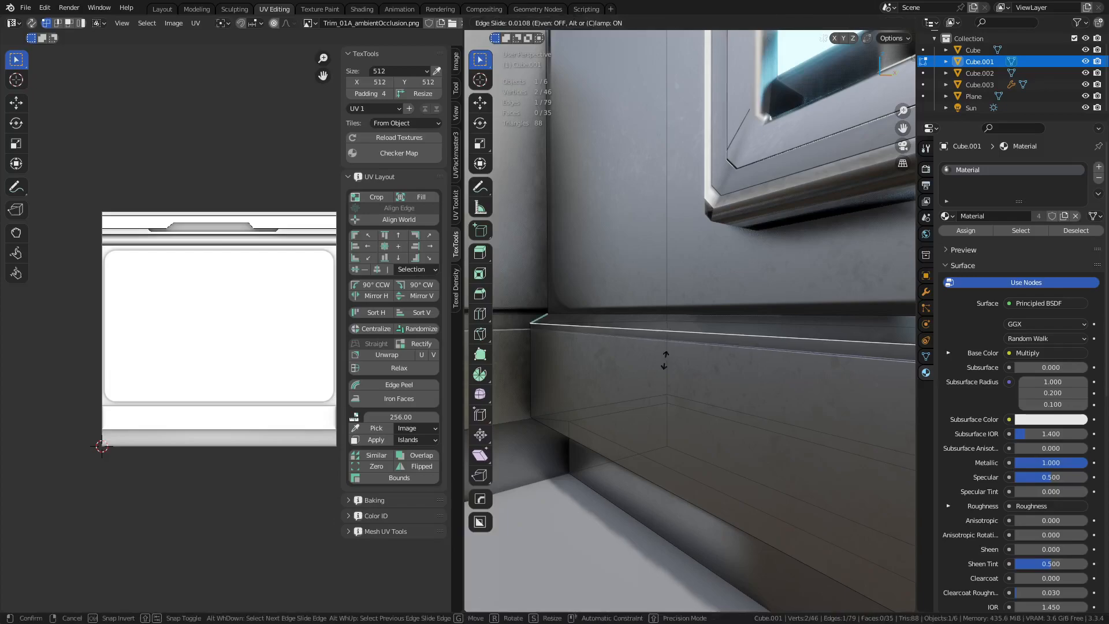
pyautogui.click(665, 364)
pyautogui.scroll(-4, 666, 363)
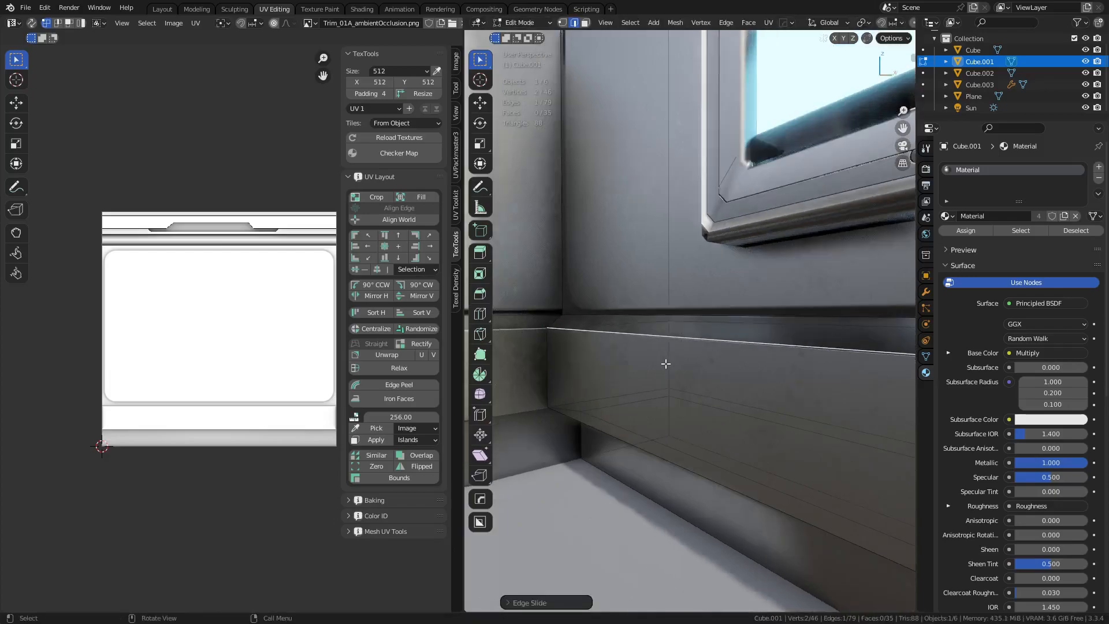
# Check the wall's ledge in Object Mode, then return the wall to Edit Mode and open the transform options
pyautogui.hotkey('ctrl', 'Tab')
pyautogui.click(642, 368)
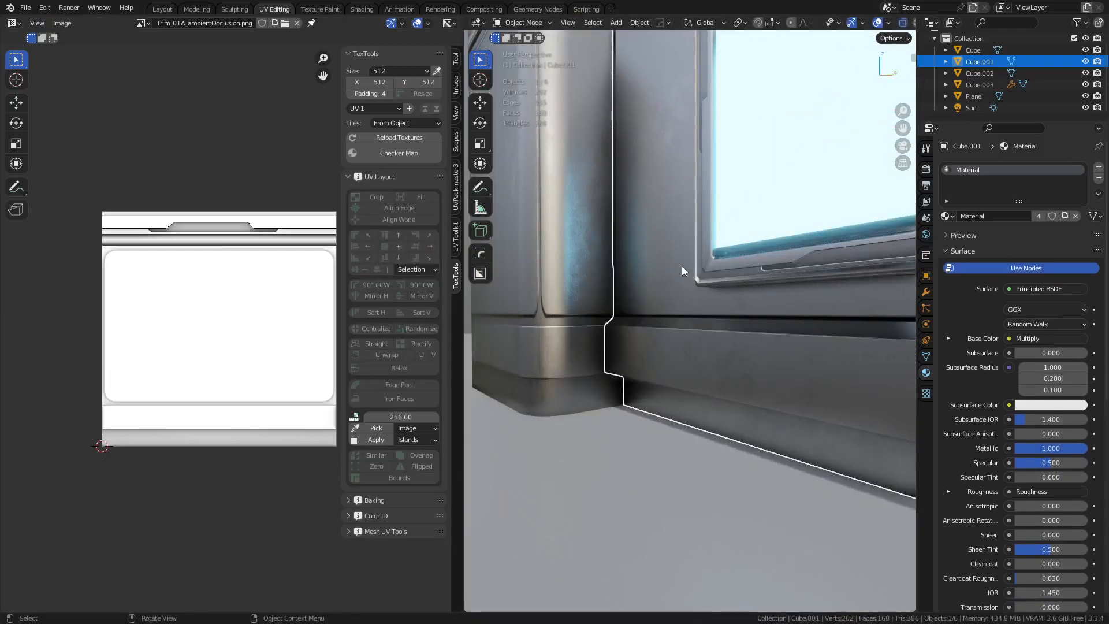
pyautogui.press('Tab')
pyautogui.click(890, 38)
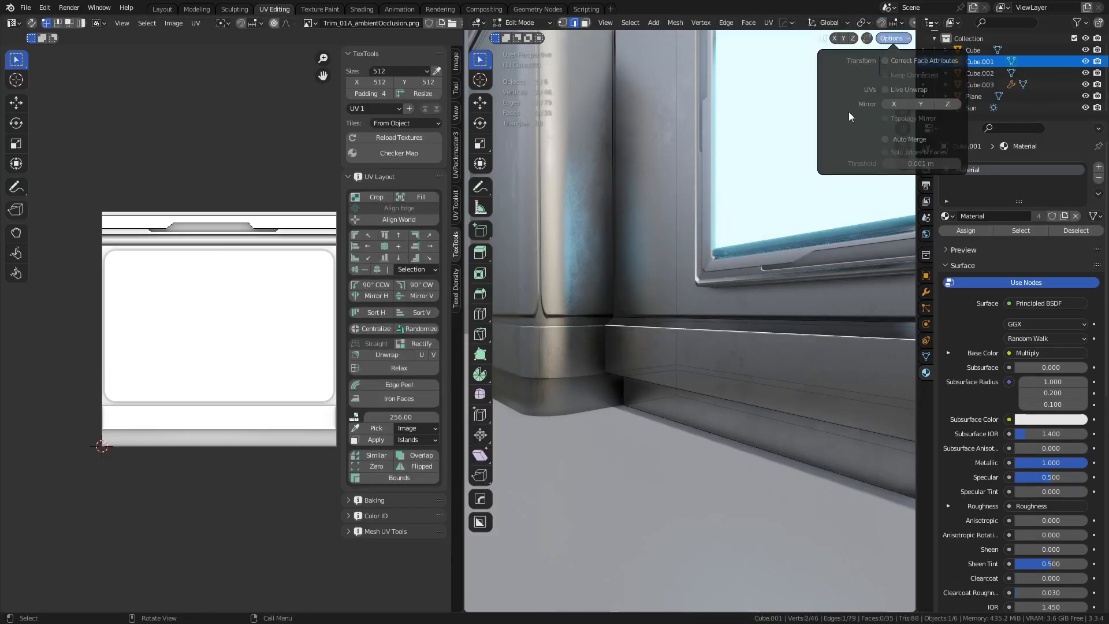
# Turn on Correct Face Attributes with Keep Connected and select the upper vertex at the right end of the wall's top trim recess
pyautogui.moveTo(641, 252); pyautogui.dragTo(650, 290, button='middle')
pyautogui.scroll(-3, 666, 302)
pyautogui.scroll(2, 650, 290)
pyautogui.moveTo(650, 290); pyautogui.dragTo(769, 295, button='middle')
pyautogui.scroll(2, 659, 270)
pyautogui.scroll(3, 718, 299)
pyautogui.click(691, 223)
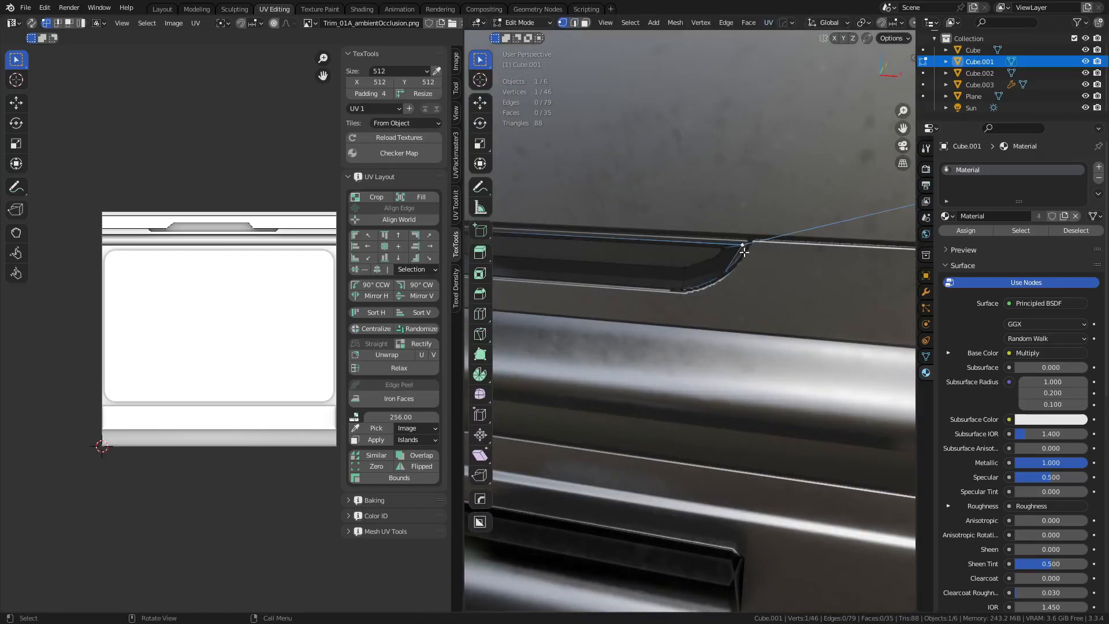
pyautogui.click(886, 38)
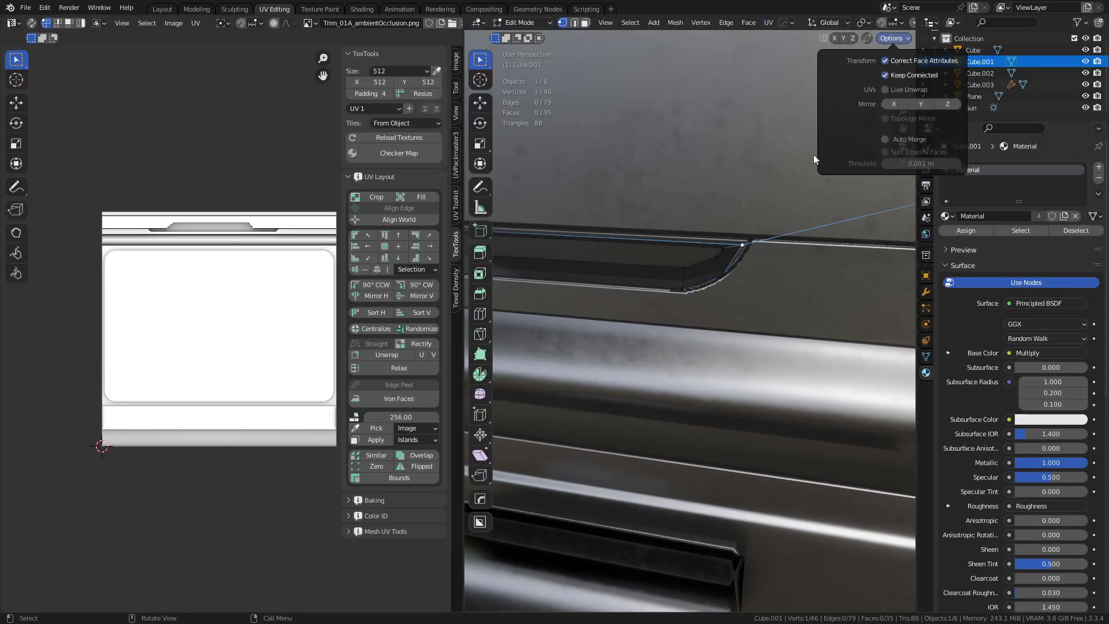
# Fit the recess's right end to its textured outline by moving the upper vertex along X and the two lower curve vertices along Z
pyautogui.moveTo(779, 209); pyautogui.dragTo(731, 324, button='middle')
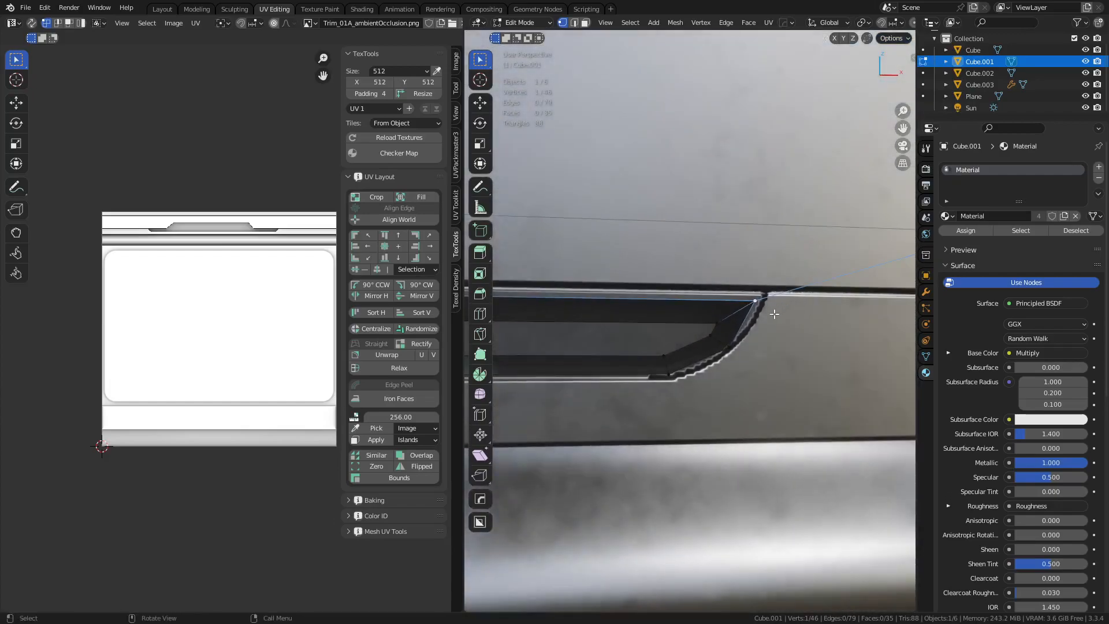
pyautogui.press('g')
pyautogui.press('x')
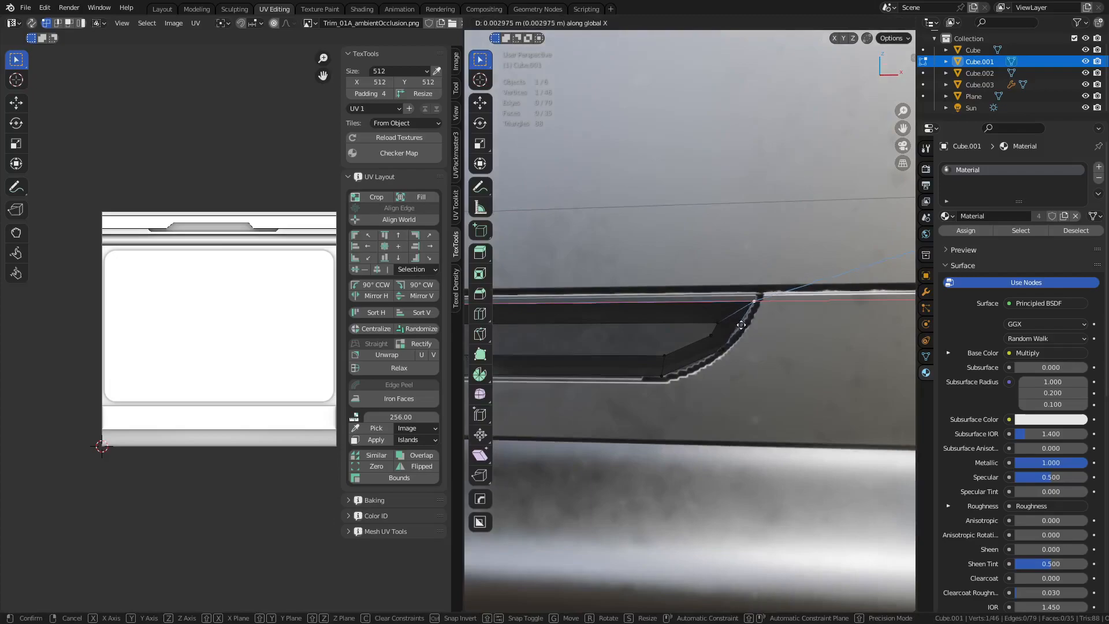
pyautogui.click(735, 333)
pyautogui.click(709, 342)
pyautogui.press('g')
pyautogui.press('z')
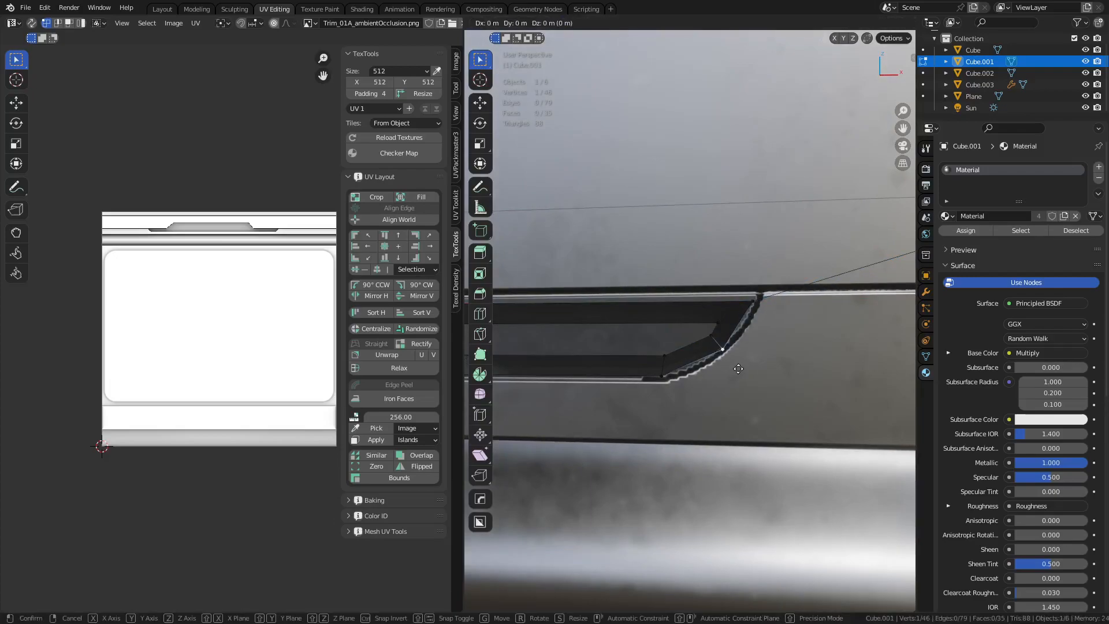
pyautogui.click(738, 374)
pyautogui.click(661, 380)
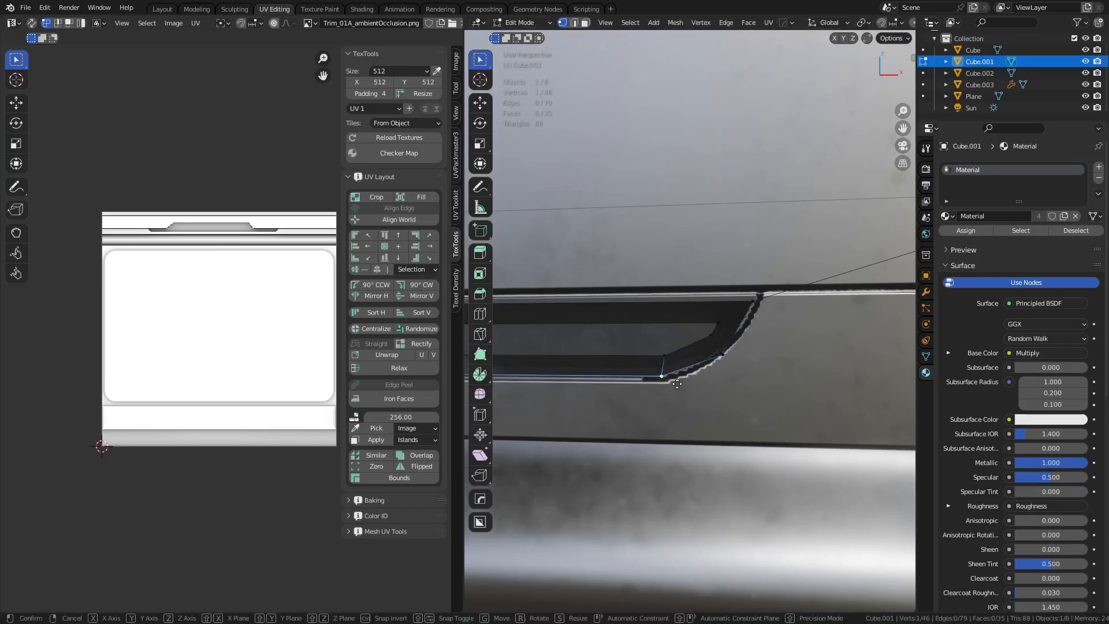
pyautogui.press('g')
pyautogui.press('z')
pyautogui.click(675, 388)
# Maximize the 3D viewport and lower the bottom vertex at the recess's left end by about 0.0016 m along Z
pyautogui.scroll(-3, 626, 364)
pyautogui.keyDown('shift'); pyautogui.moveTo(628, 362); pyautogui.dragTo(726, 346, button='middle'); pyautogui.keyUp('shift')
pyautogui.moveTo(200, 329); pyautogui.dragTo(430, 330, button='middle')
pyautogui.moveTo(274, 316); pyautogui.dragTo(38, 320, button='middle')
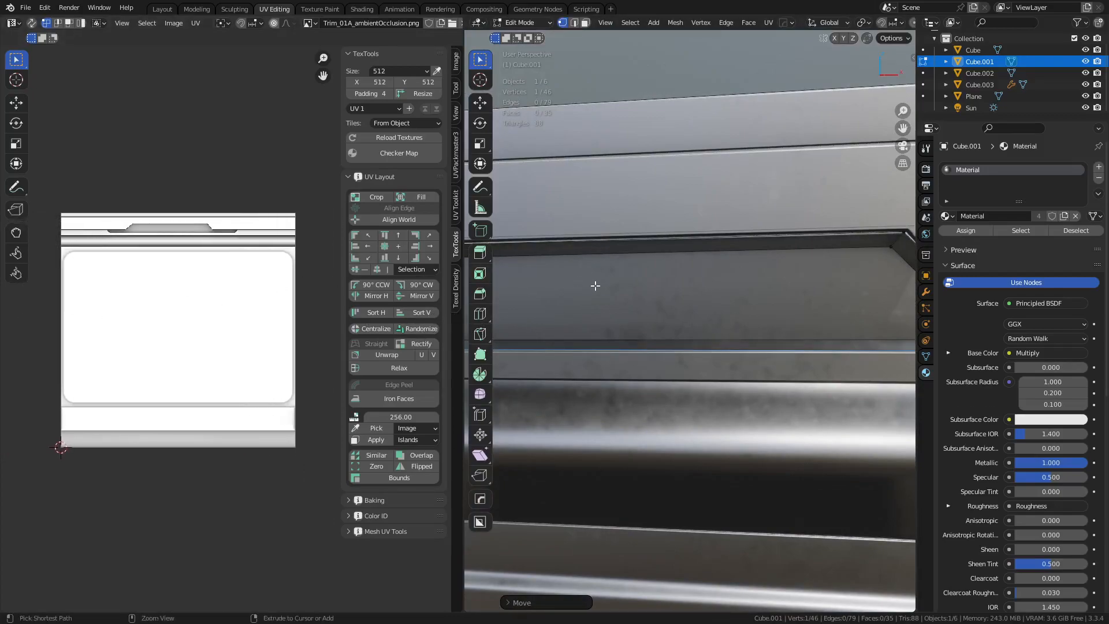
pyautogui.hotkey('ctrl', 'space')
pyautogui.moveTo(532, 304)
pyautogui.keyDown('shift'); pyautogui.mouseDown(button='middle')
pyautogui.moveTo(770, 314)
pyautogui.moveTo(636, 295)
pyautogui.moveTo(311, 335)
pyautogui.moveTo(548, 318)
pyautogui.mouseUp(button='middle'); pyautogui.keyUp('shift')
pyautogui.keyDown('shift'); pyautogui.moveTo(384, 313); pyautogui.dragTo(606, 304, button='middle'); pyautogui.keyUp('shift')
pyautogui.scroll(4, 623, 341)
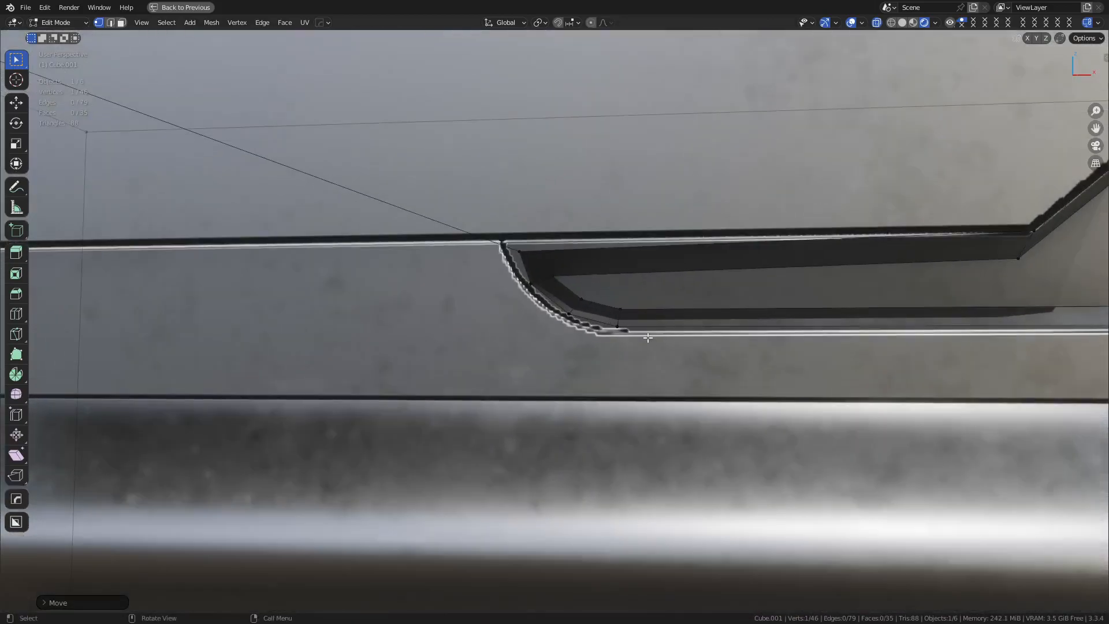
pyautogui.click(627, 326)
pyautogui.press('g')
pyautogui.press('z')
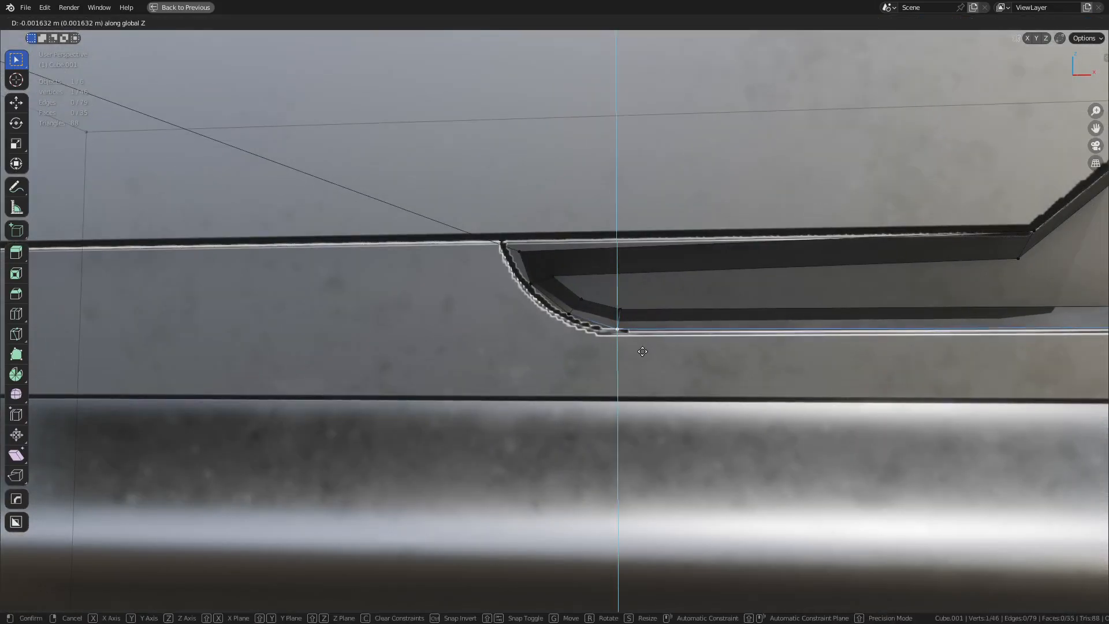
pyautogui.click(642, 350)
# Move the recess's two left curve vertices onto the textured outline, the lower one along Z and the upper one along X
pyautogui.click(572, 320)
pyautogui.press('g')
pyautogui.press('z')
pyautogui.click(575, 339)
pyautogui.click(532, 284)
pyautogui.press('g')
pyautogui.press('x')
pyautogui.click(509, 282)
# Move the recess's upper-left corner vertex up about 0.008 m along Z and about -0.013 m along X to meet the trim corner
pyautogui.click(522, 253)
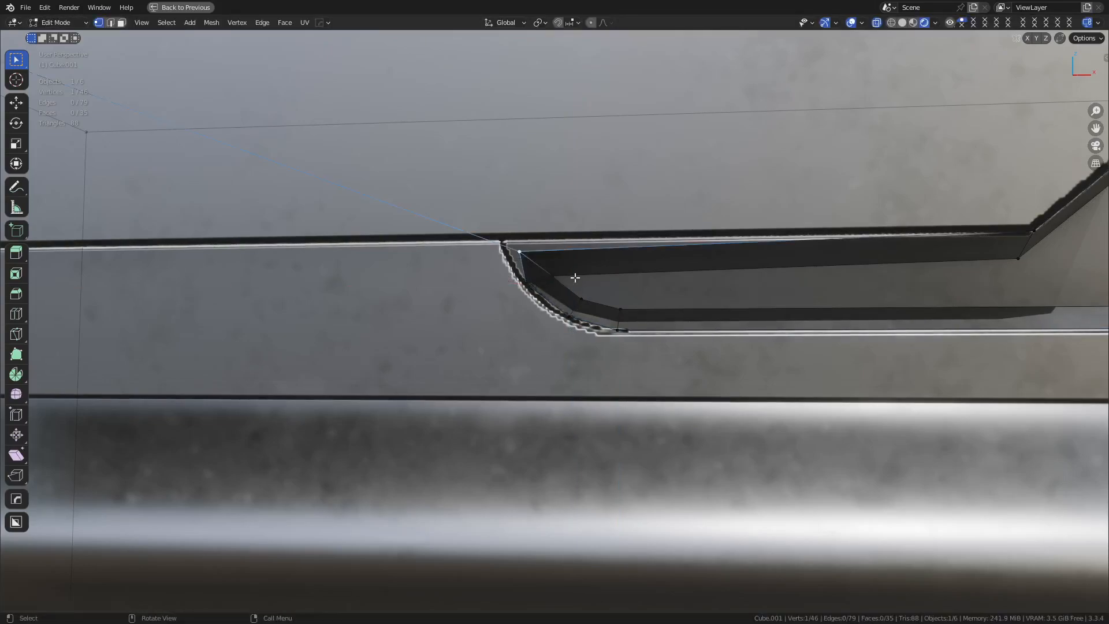
pyautogui.press('g')
pyautogui.press('z')
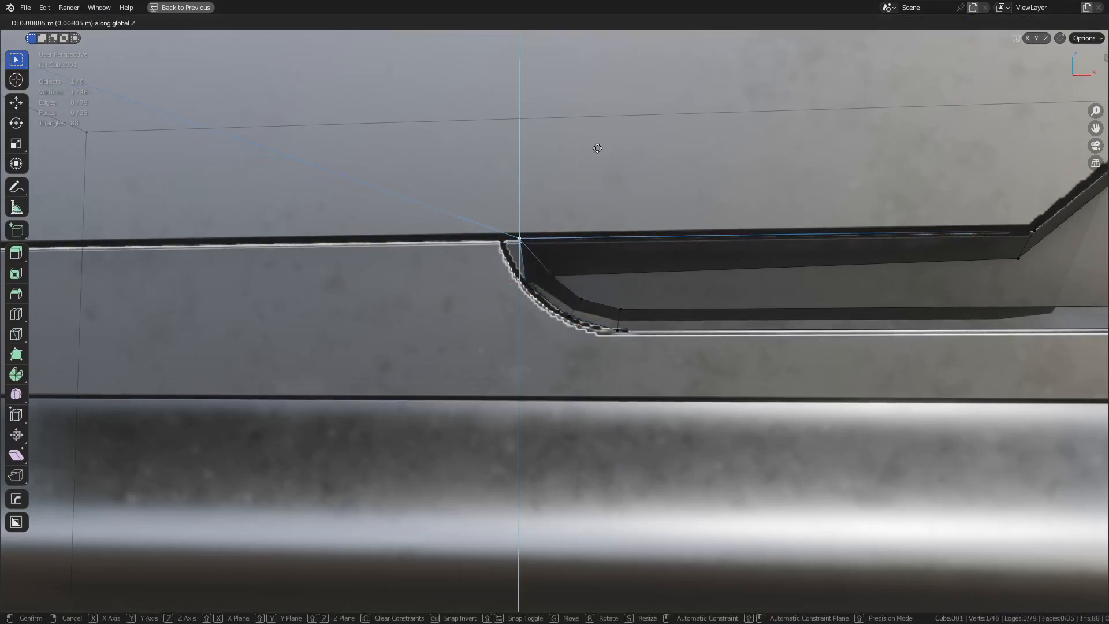
pyautogui.click(597, 147)
pyautogui.press('g')
pyautogui.press('x')
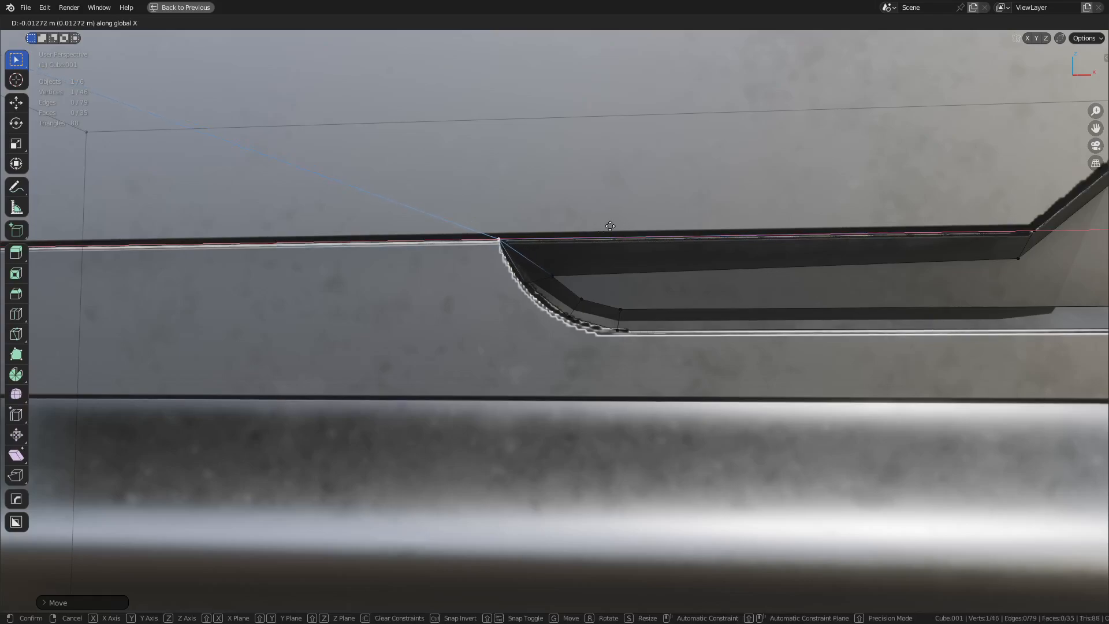
pyautogui.click(624, 227)
# Return the wall to Object Mode, restore the full editor layout and deselect everything
pyautogui.moveTo(625, 227); pyautogui.dragTo(758, 318, button='middle')
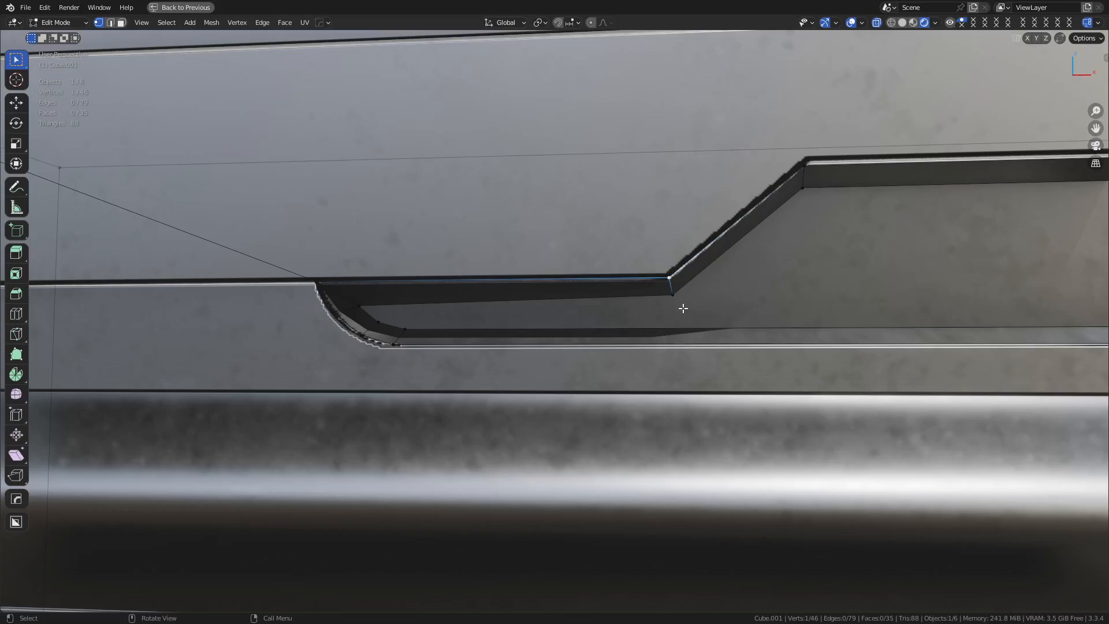
pyautogui.click(593, 313)
pyautogui.hotkey('ctrl', 'space')
pyautogui.scroll(-10, 593, 313)
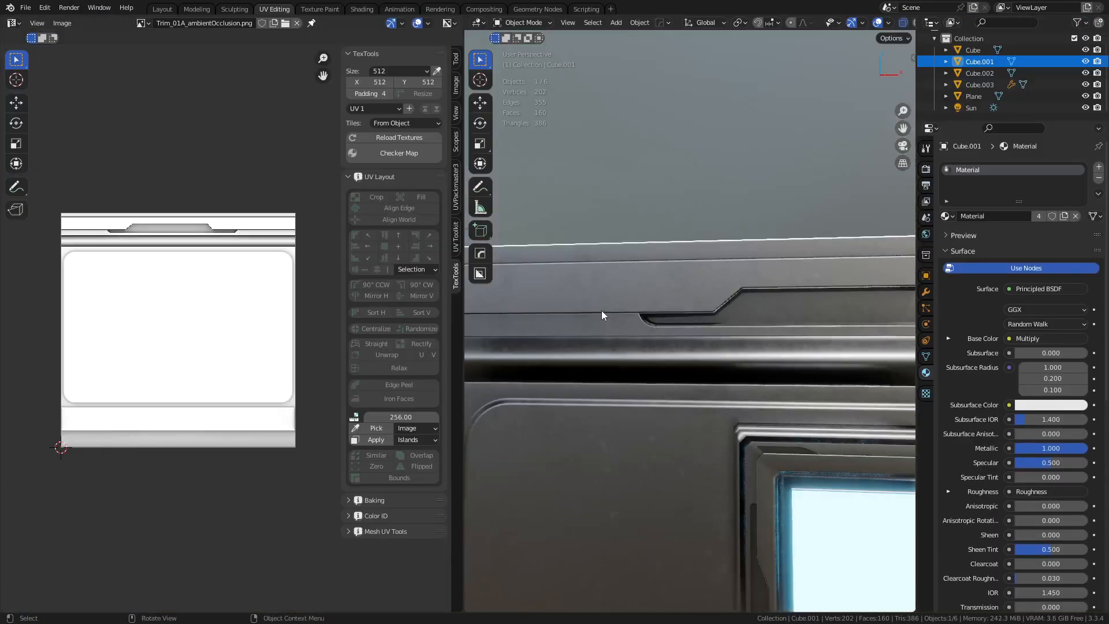
pyautogui.moveTo(646, 328); pyautogui.dragTo(686, 340, button='middle')
pyautogui.click(633, 141)
pyautogui.moveTo(826, 342); pyautogui.dragTo(704, 311, button='middle')
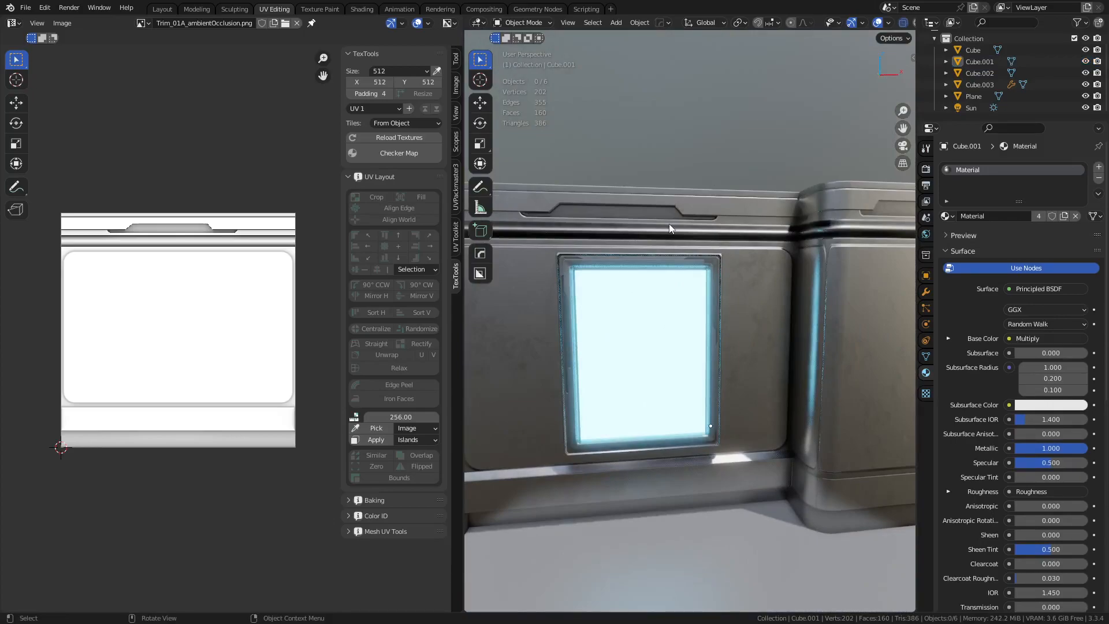
pyautogui.hotkey('ctrl', 'Tab')
pyautogui.click(633, 350)
# Walk through the scene to examine the wall, columns and glowing panel from both sides
pyautogui.moveTo(729, 289); pyautogui.dragTo(736, 346, button='middle')
pyautogui.scroll(2, 746, 283)
pyautogui.hotkey('shift', '`')
pyautogui.press('d')
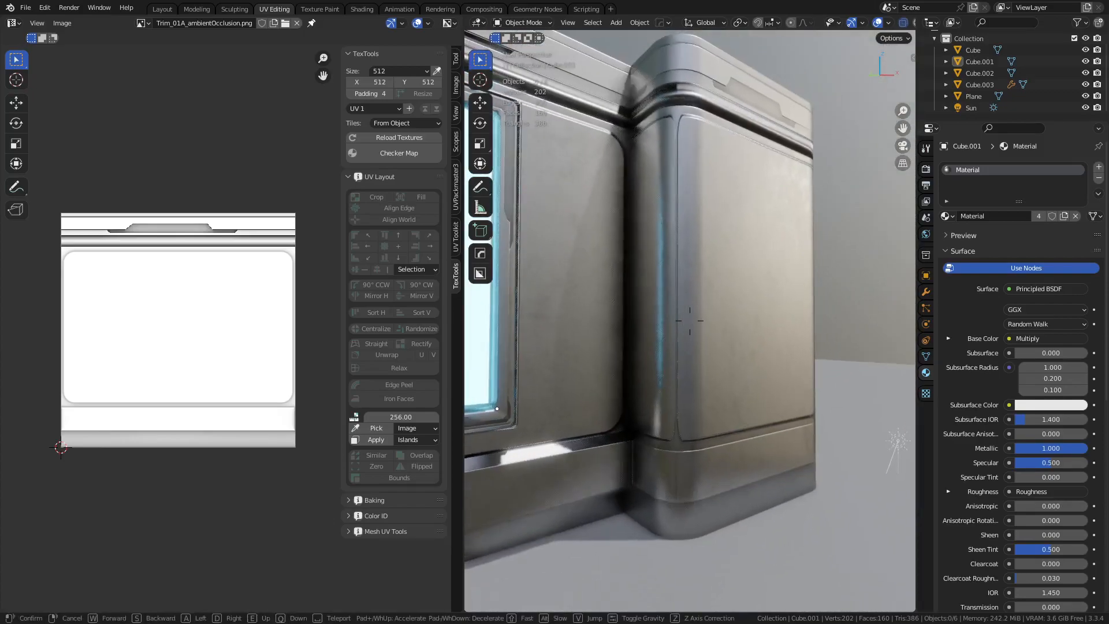
pyautogui.press('a')
pyautogui.press('s')
pyautogui.press('a')
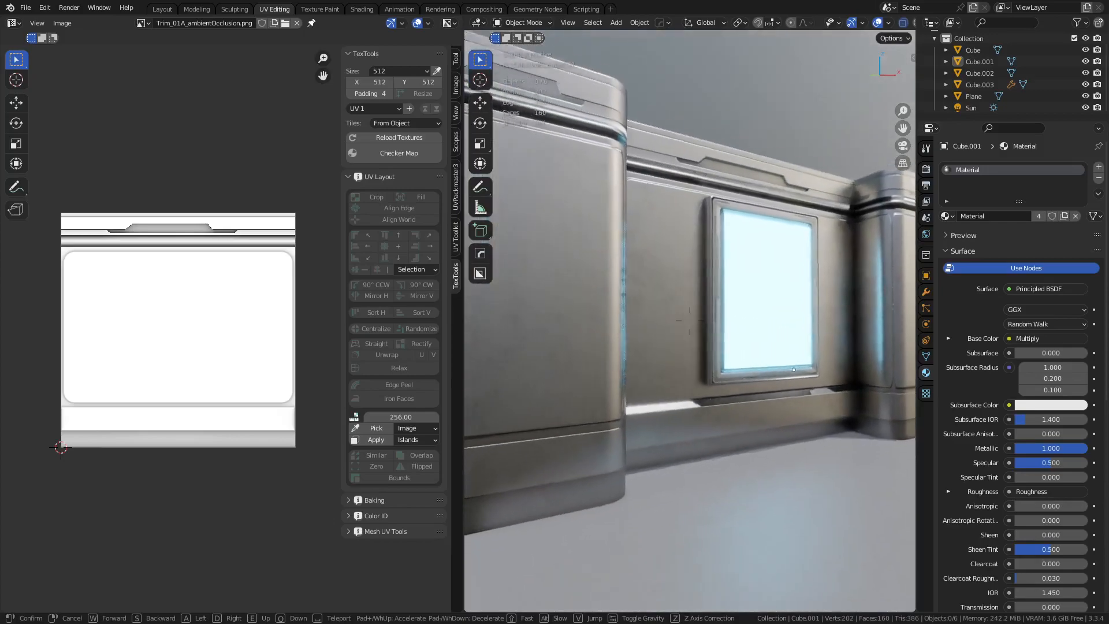
pyautogui.click(729, 347)
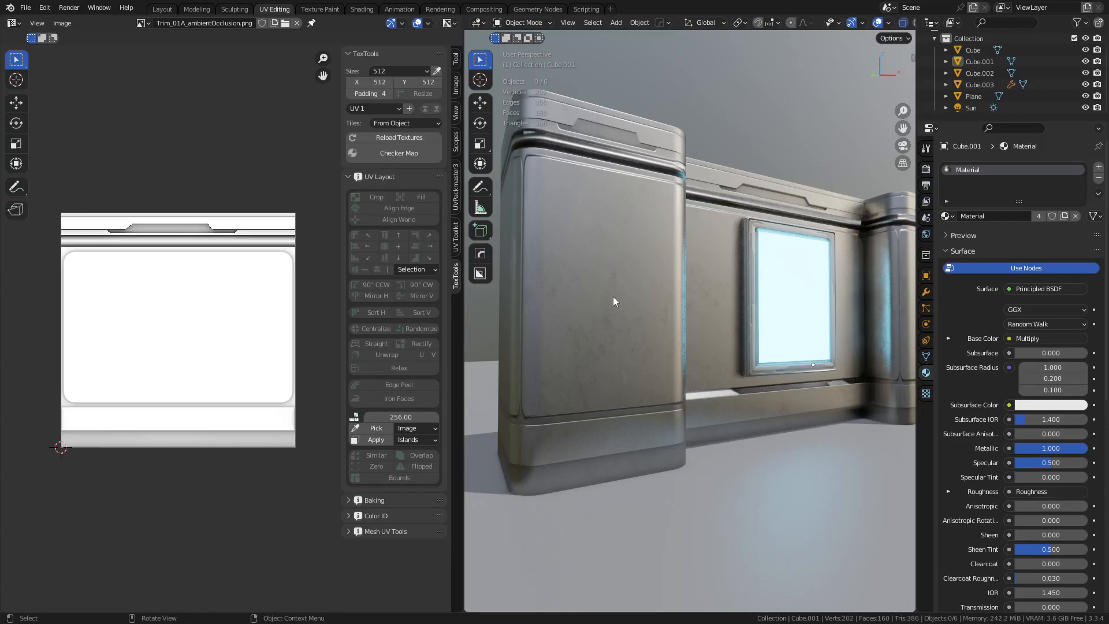
# Maximize the viewport and walk around the columns, upper trim and panel, stopping at an angled overview of the whole scene
pyautogui.hotkey('ctrl', 'space')
pyautogui.hotkey('shift', '`')
pyautogui.press('e')
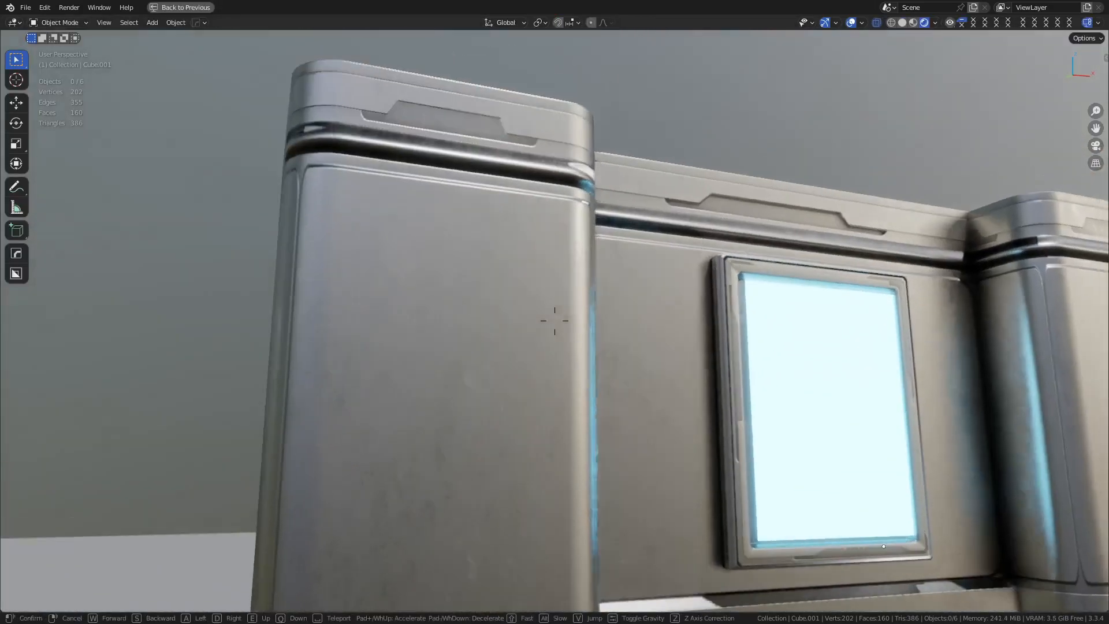
pyautogui.press('d')
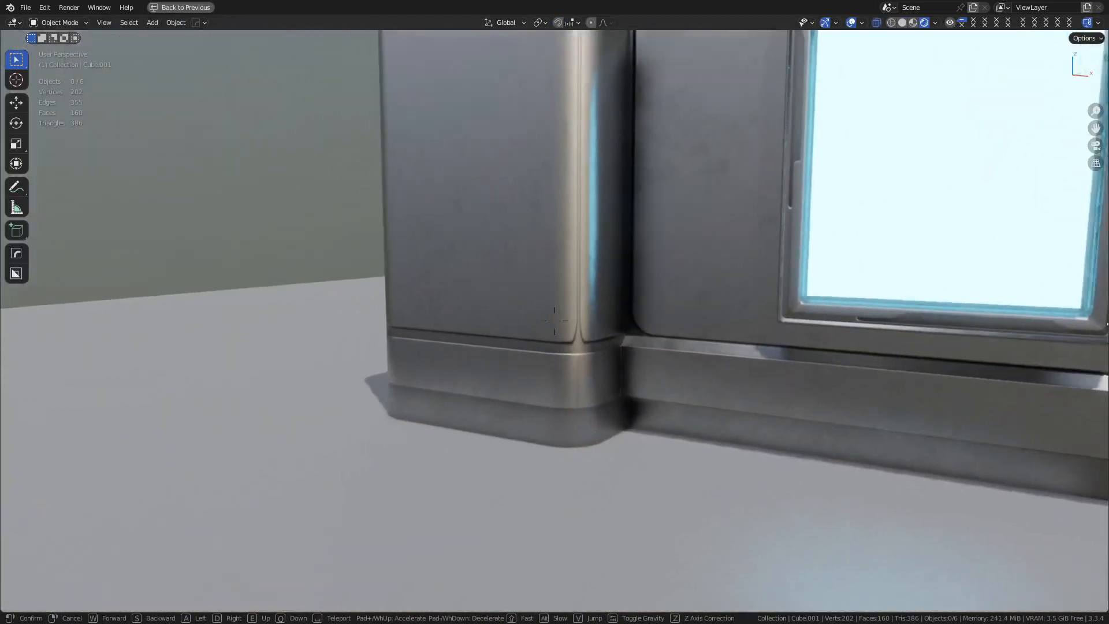
pyautogui.press('d')
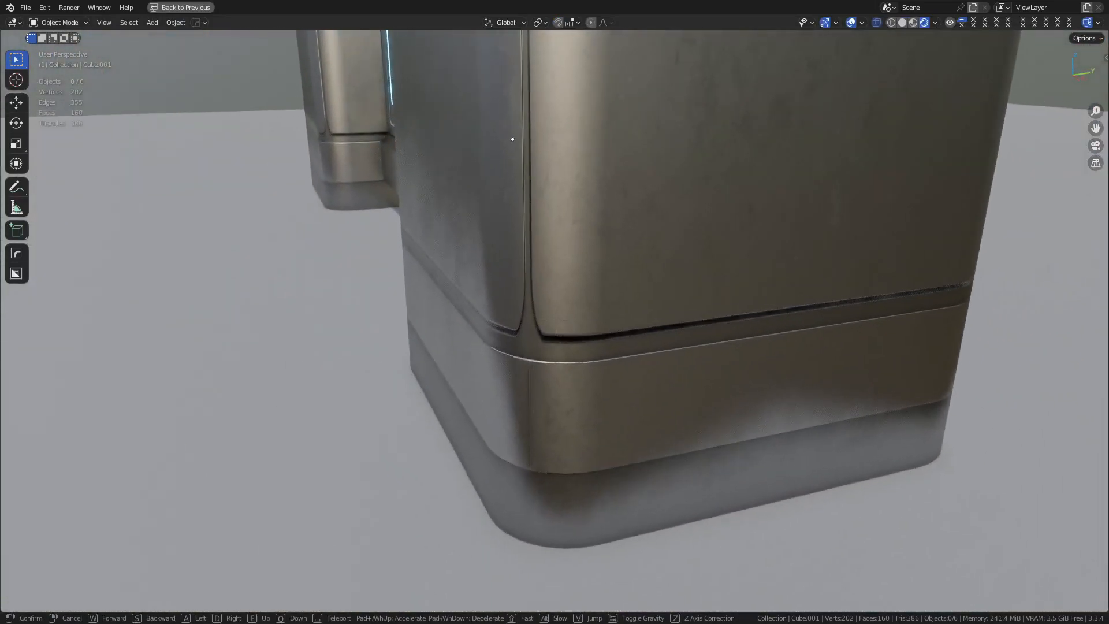
pyautogui.press('a')
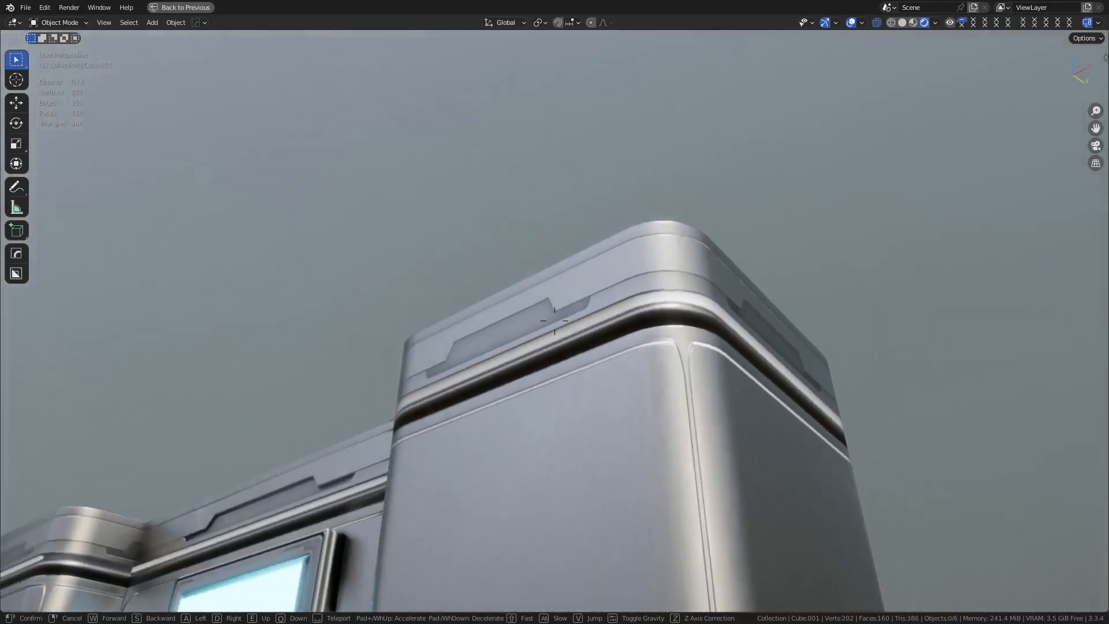
pyautogui.press('a')
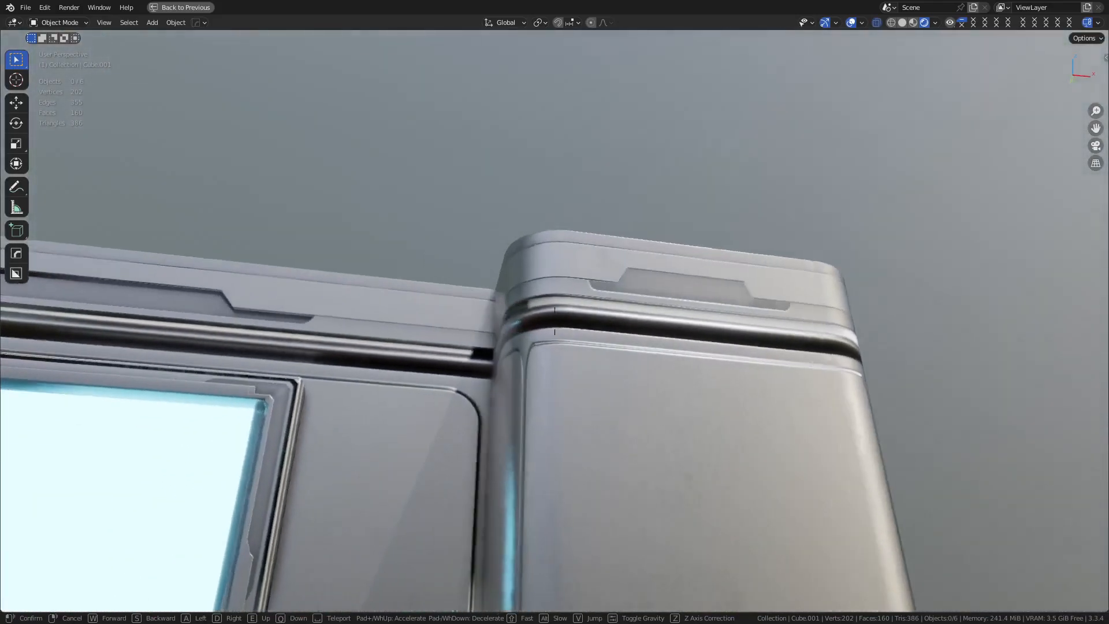
pyautogui.press('a')
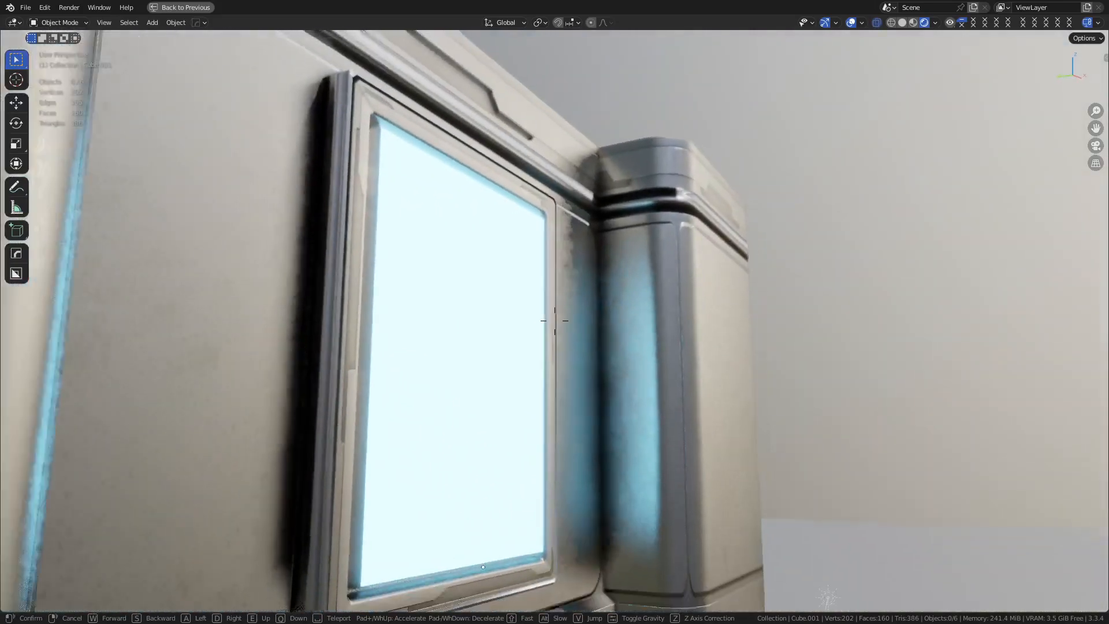
pyautogui.press('s')
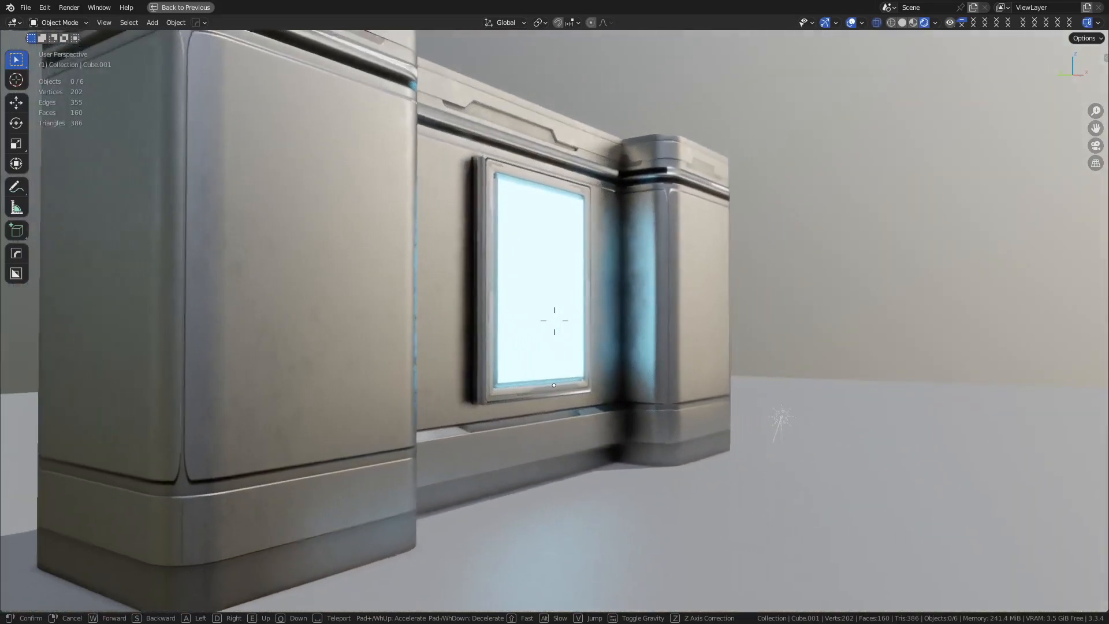
pyautogui.press('s')
pyautogui.press('w')
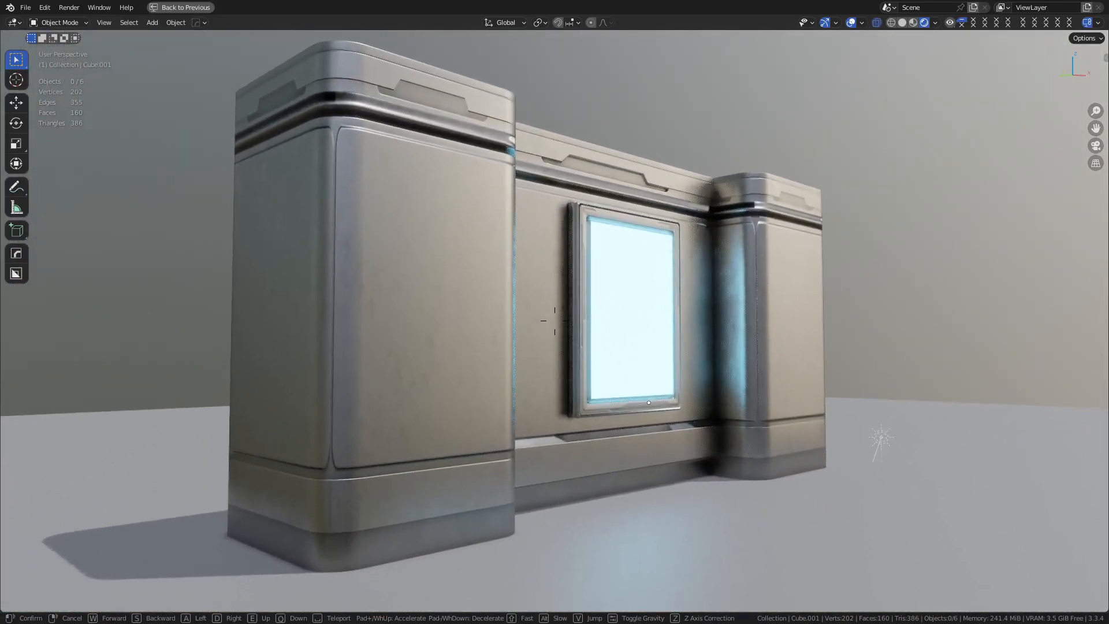
pyautogui.hotkey('shift', '`')
pyautogui.click(654, 306)
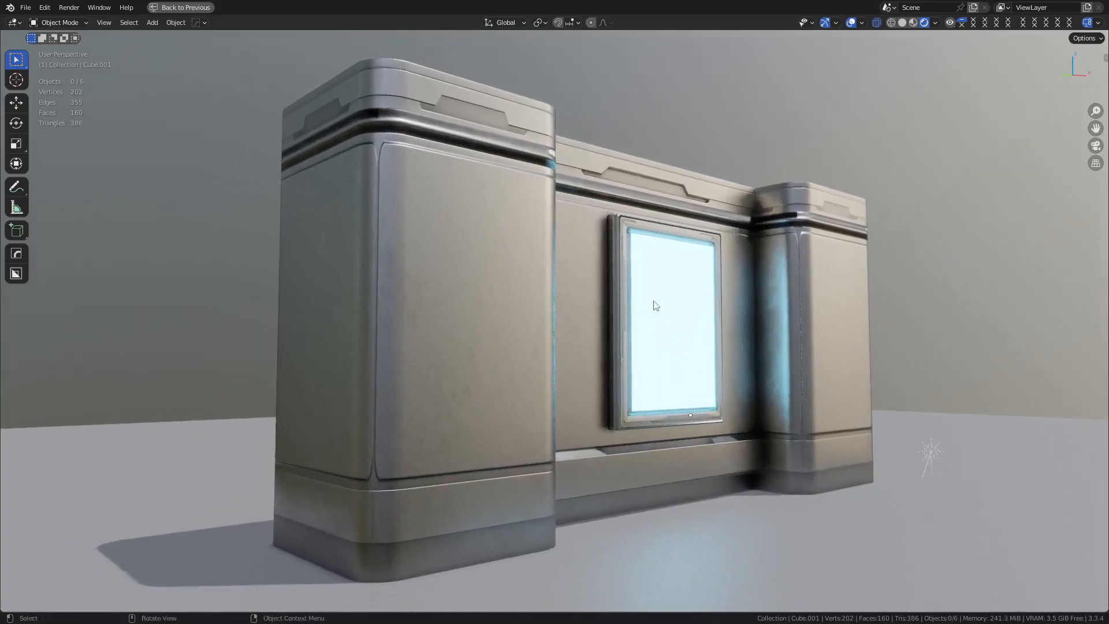